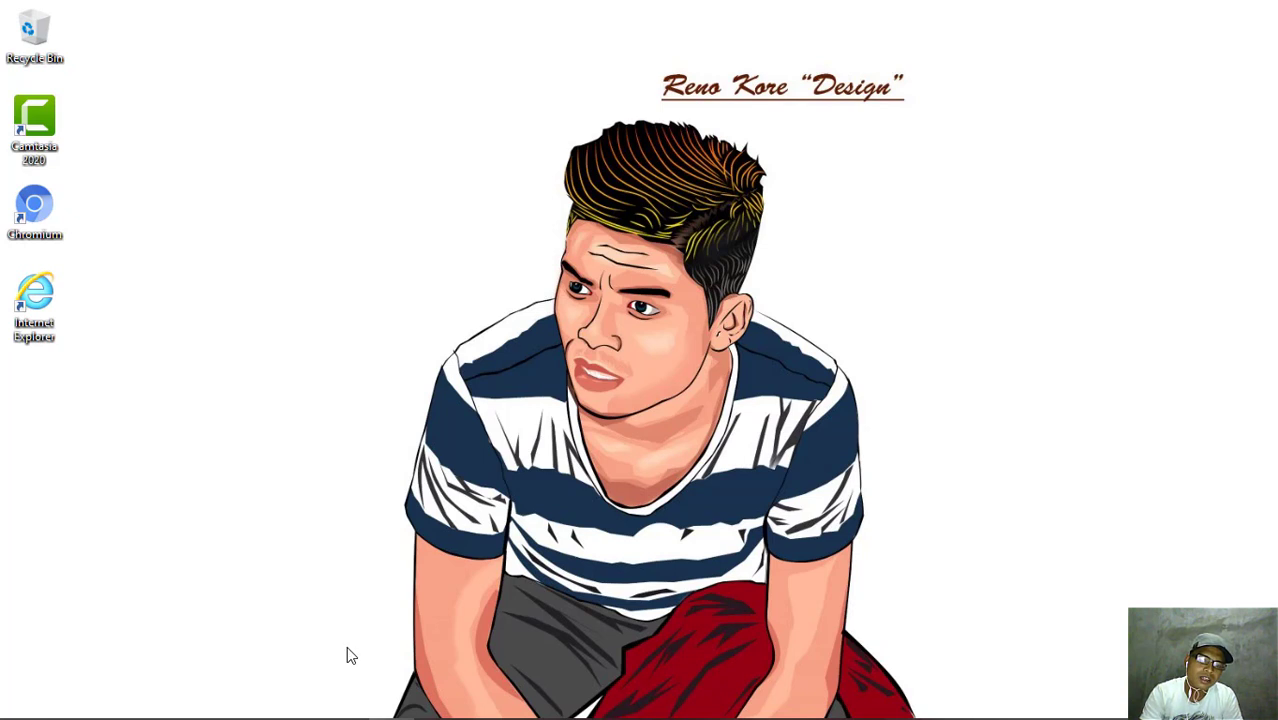
- Bring the Chromium window showing the indositehost.com homepage to the front
mouse_move(346, 718)
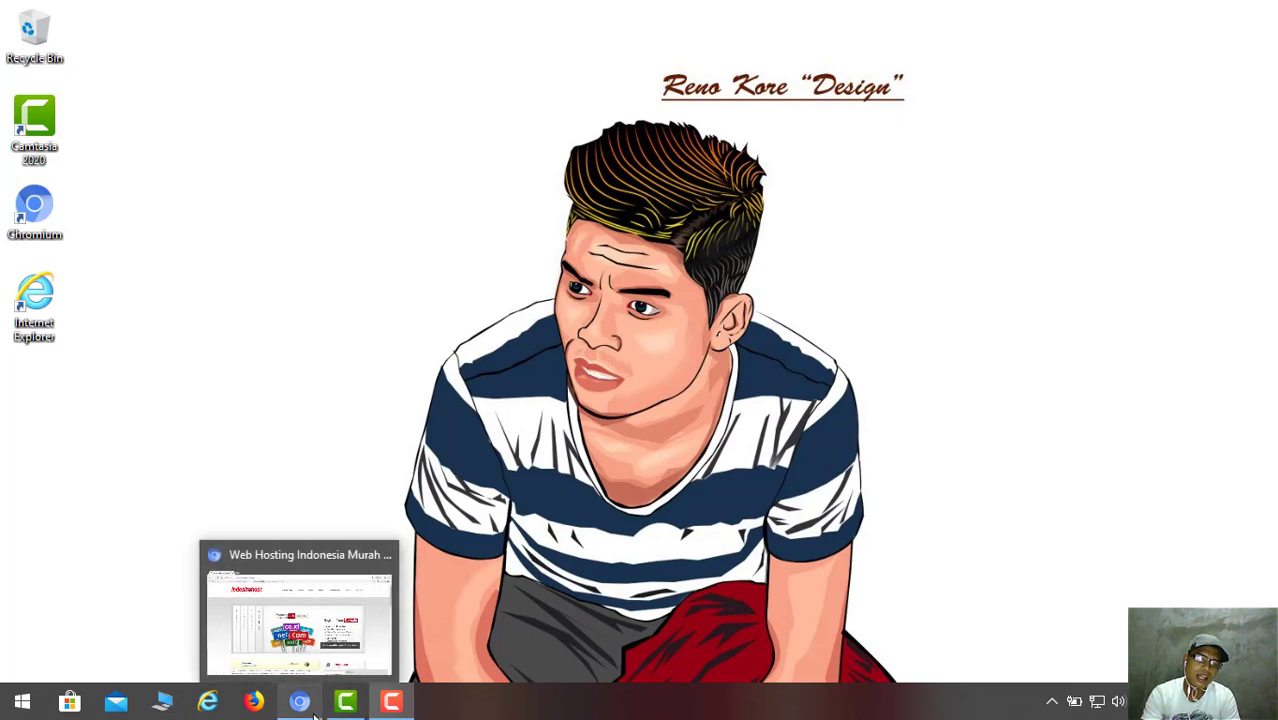
mouse_move(294, 583)
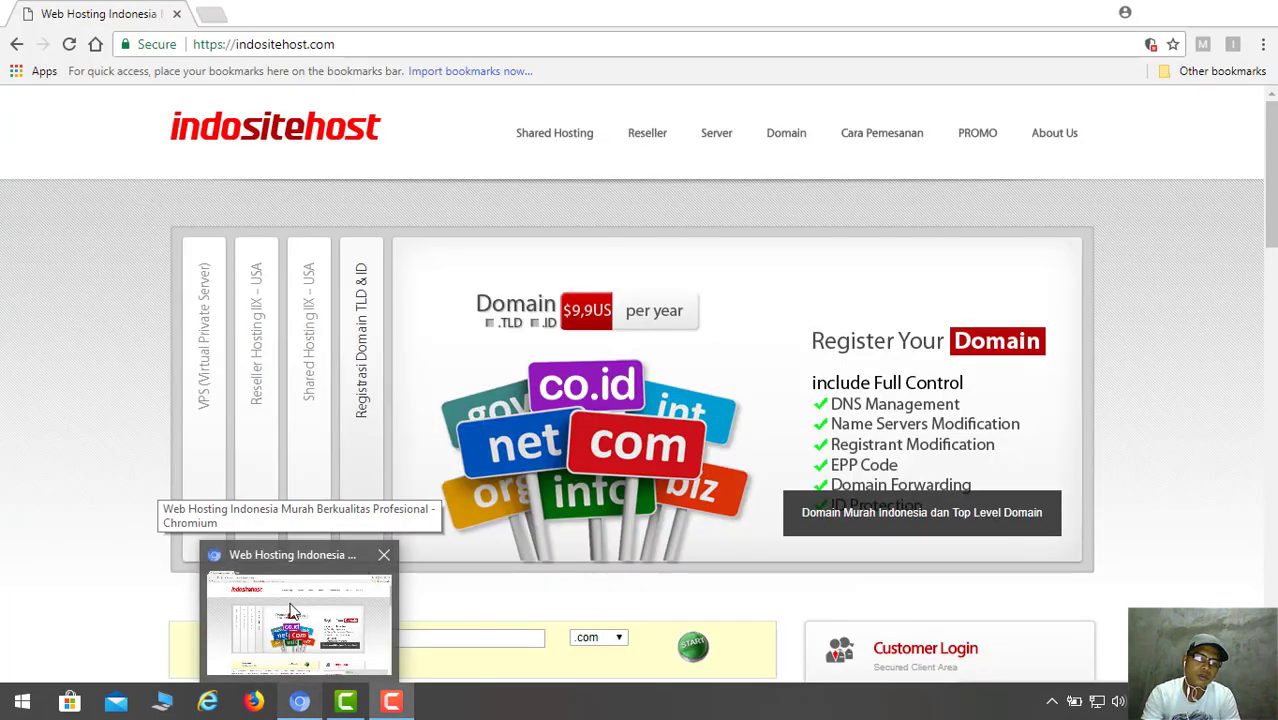
left_click(290, 606)
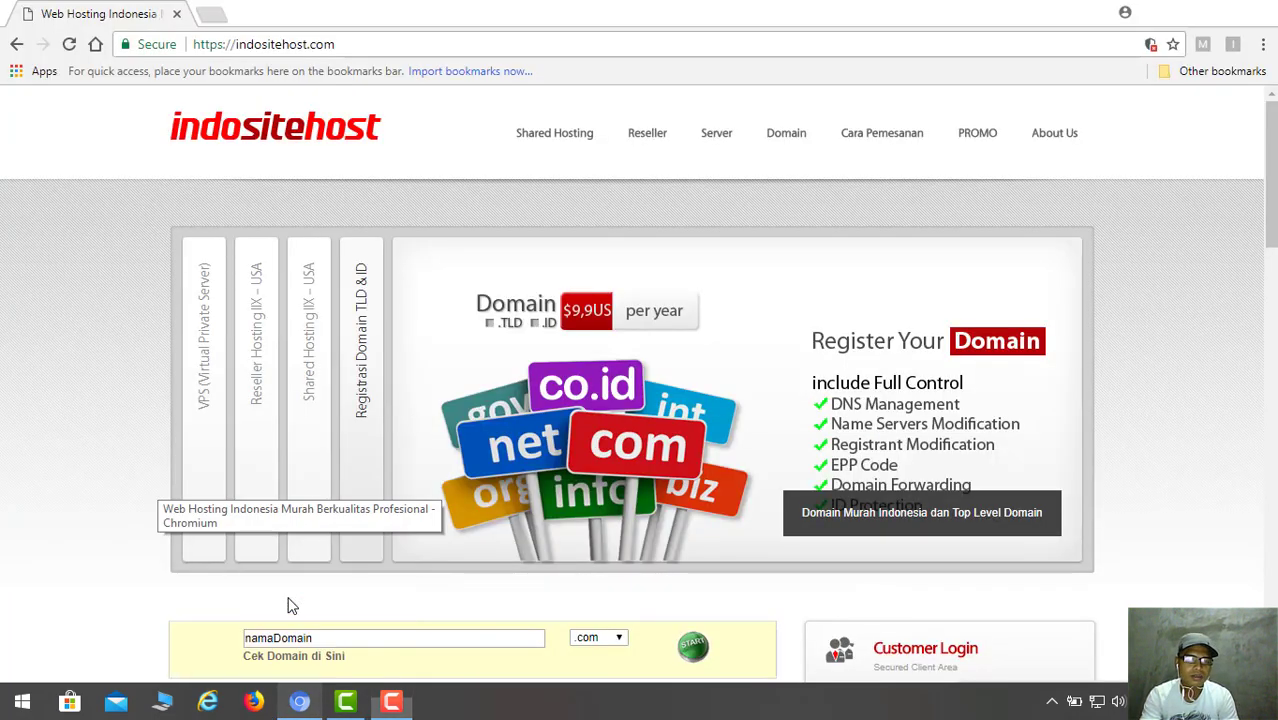
left_click(344, 46)
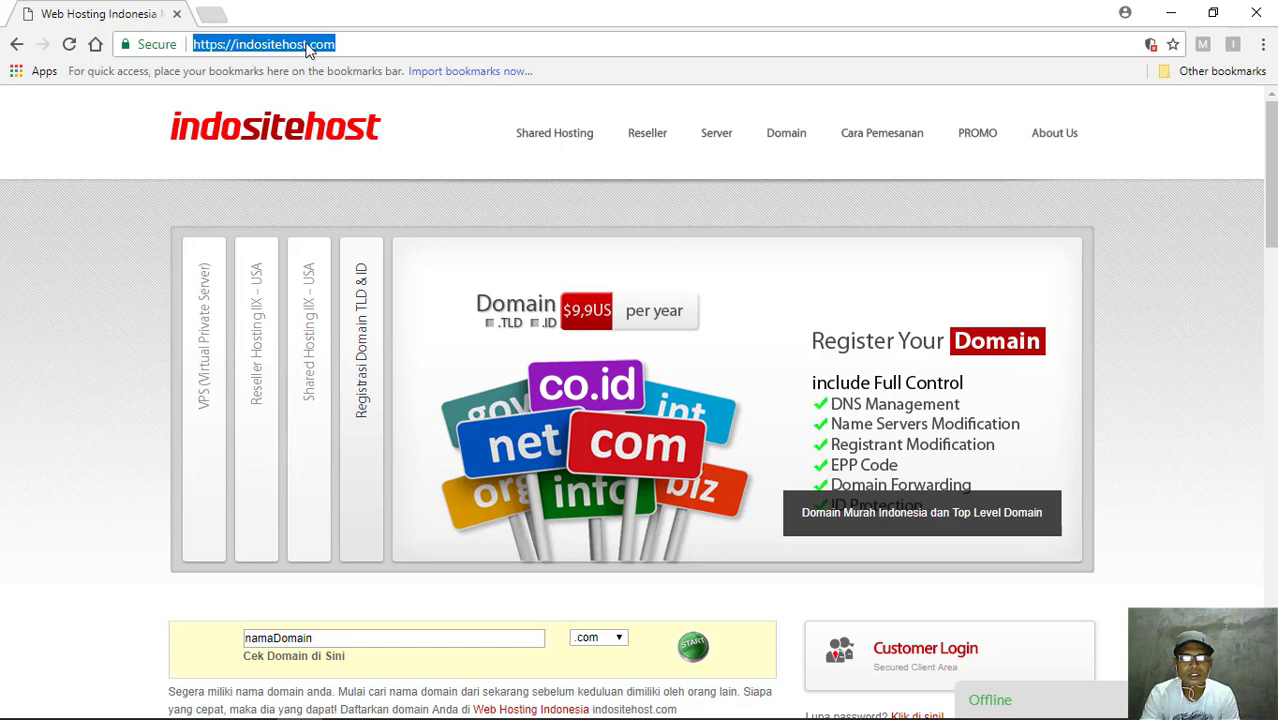
left_click(342, 44)
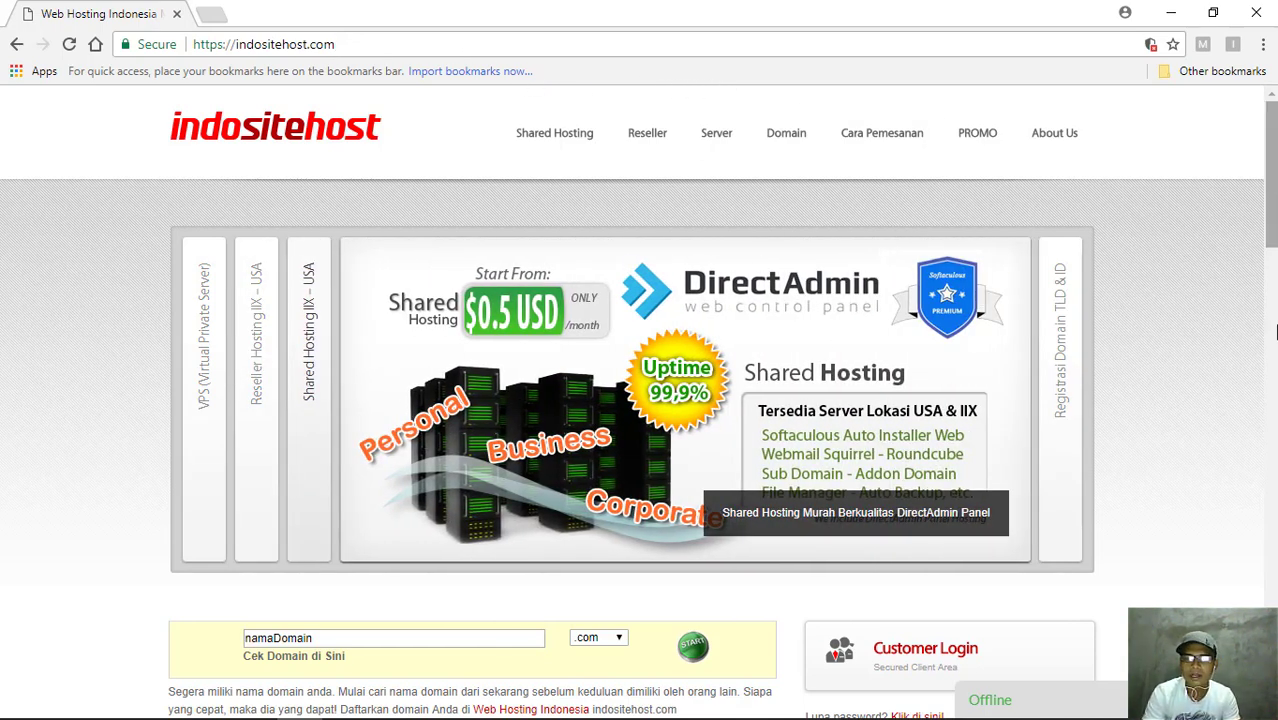
- Scroll through the homepage offers and reveal the Cara Pemesanan dropdown menu
scroll(1276, 332, "down", 3)
scroll(1273, 264, "down", 3)
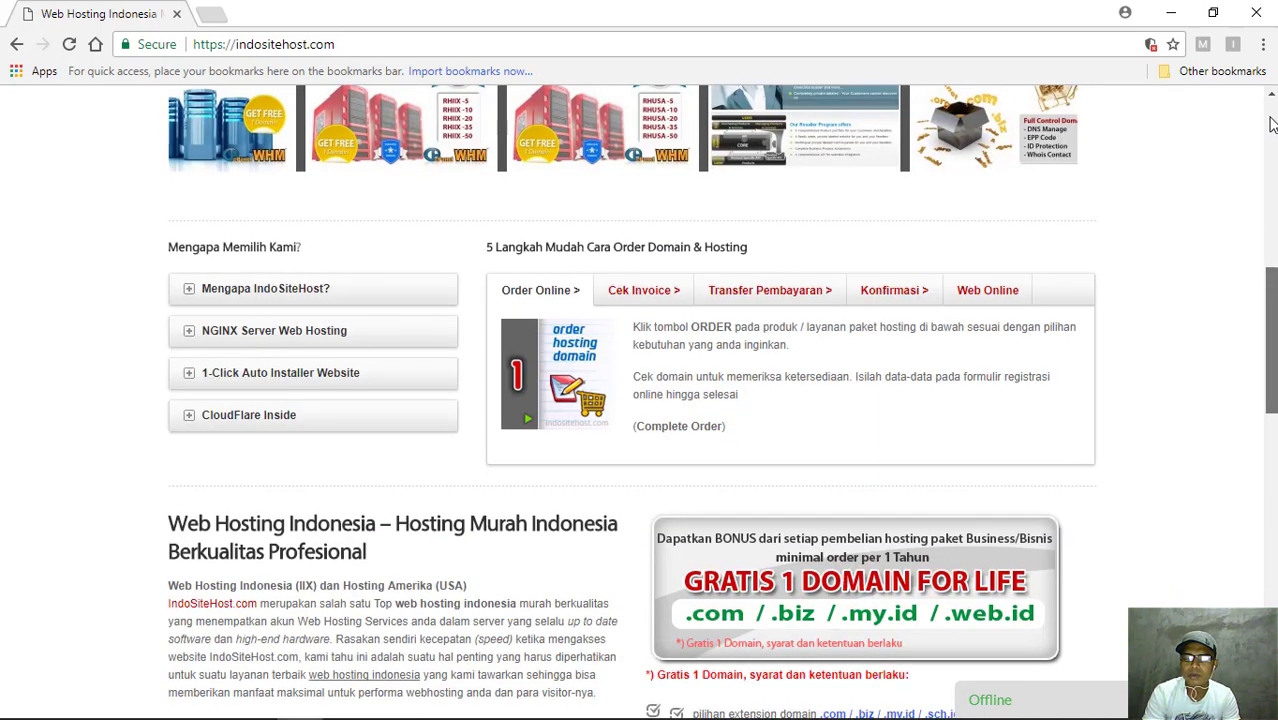
scroll(1272, 123, "up", 6)
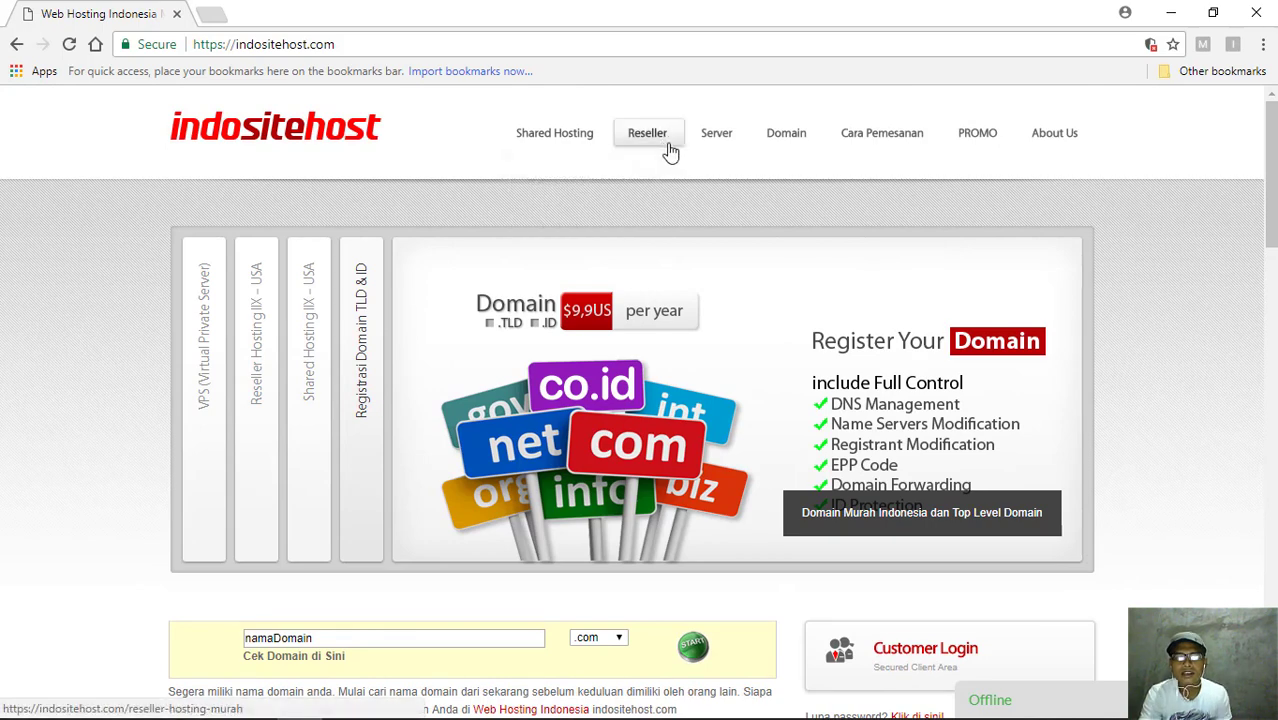
mouse_move(790, 152)
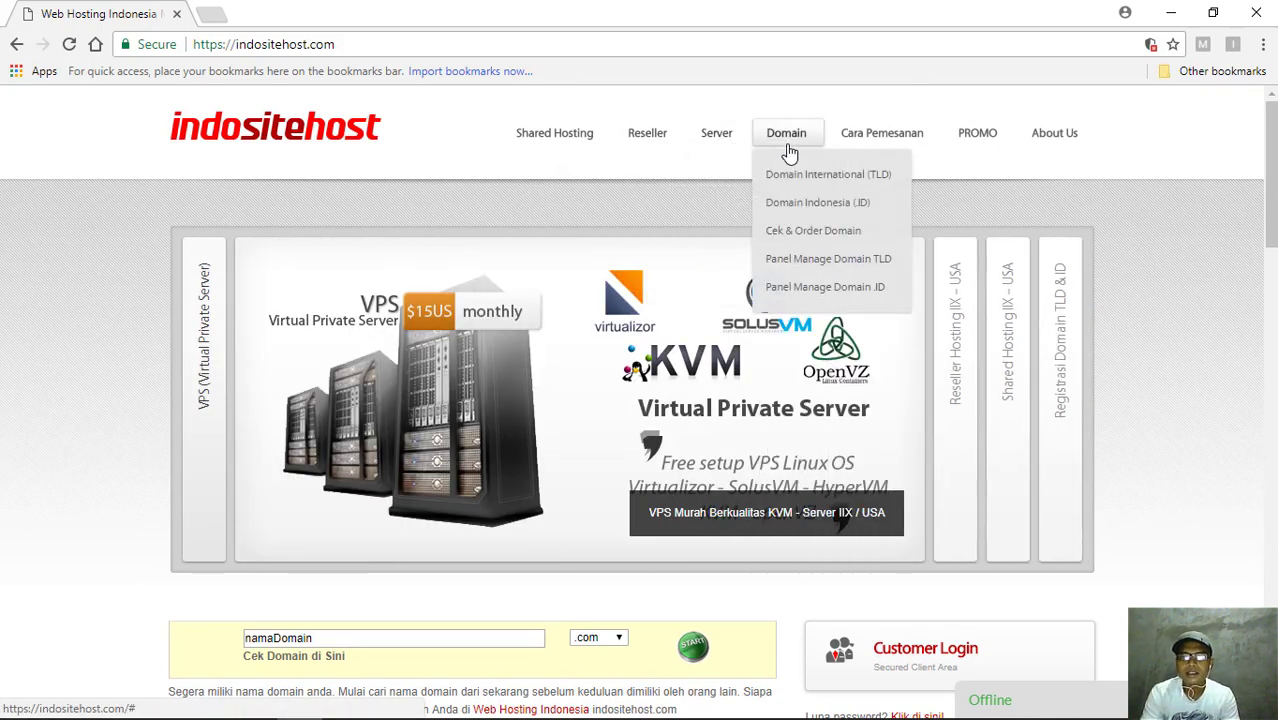
mouse_move(878, 150)
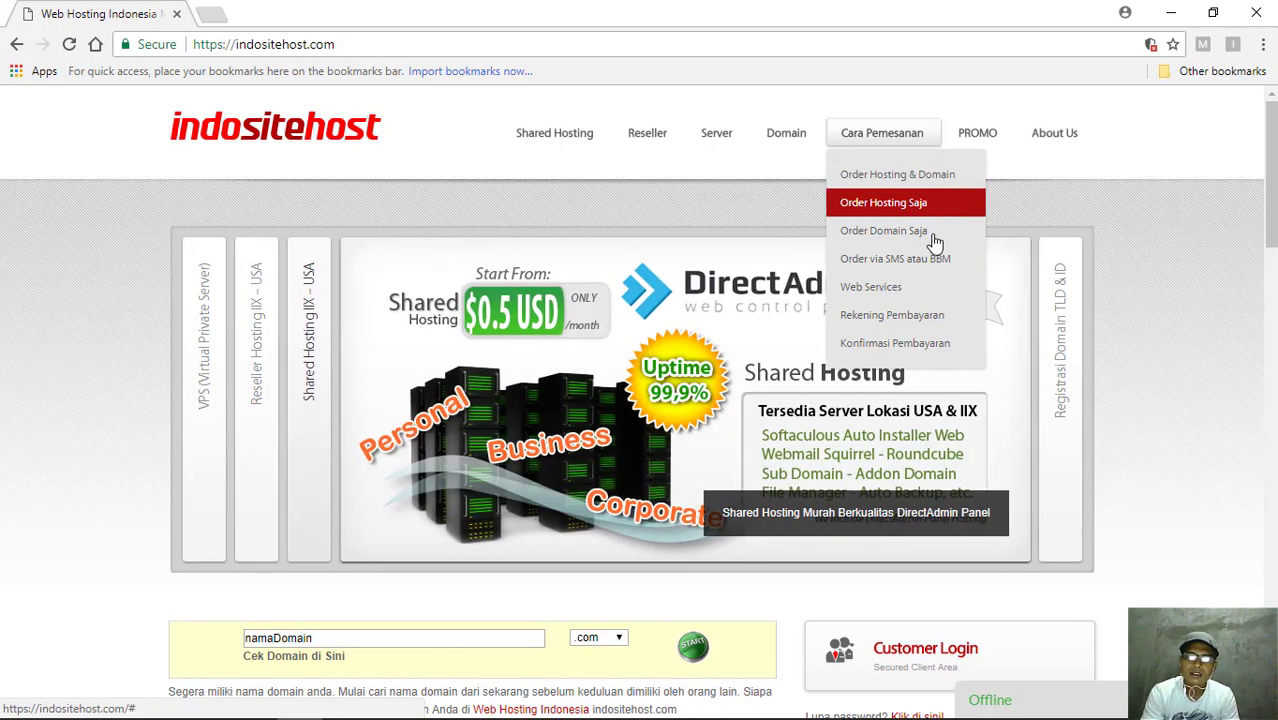
mouse_move(934, 236)
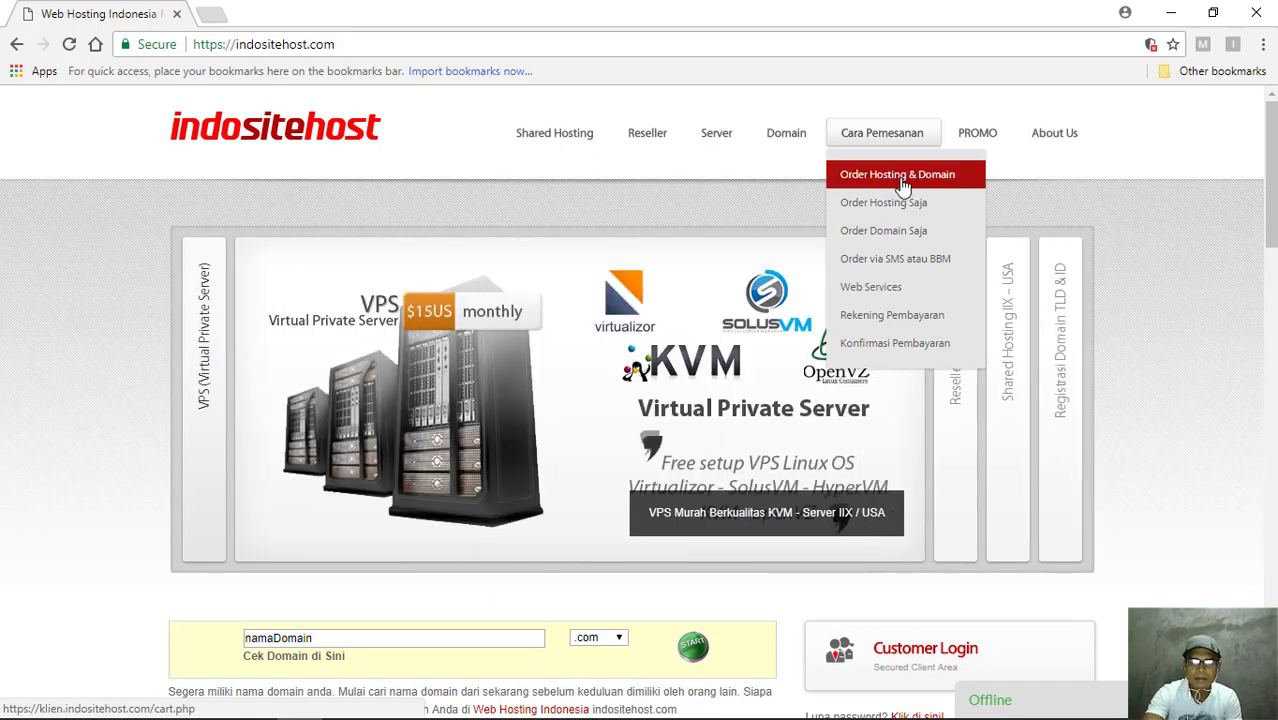
- Choose Order Hosting & Domain and scroll through the four plans, Rp 48.000,00 to Rp 240.000,00 yearly
left_click(902, 178)
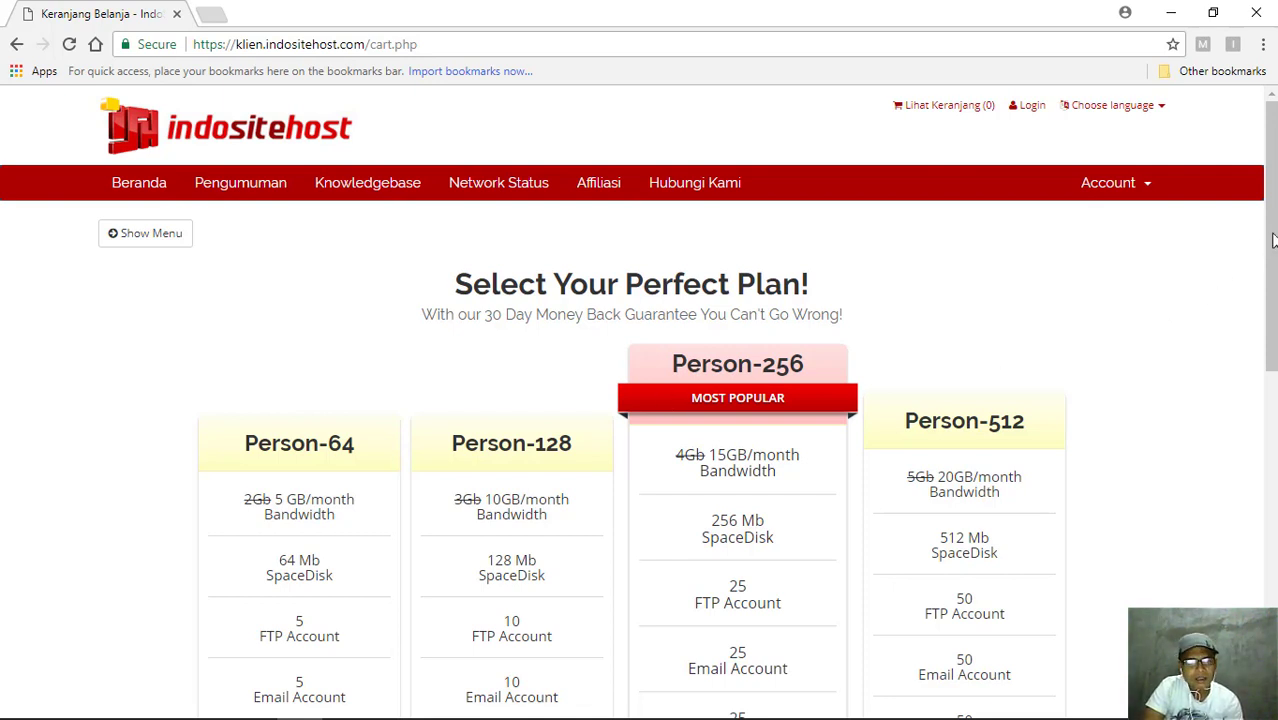
left_click_drag(1273, 240, 1275, 277)
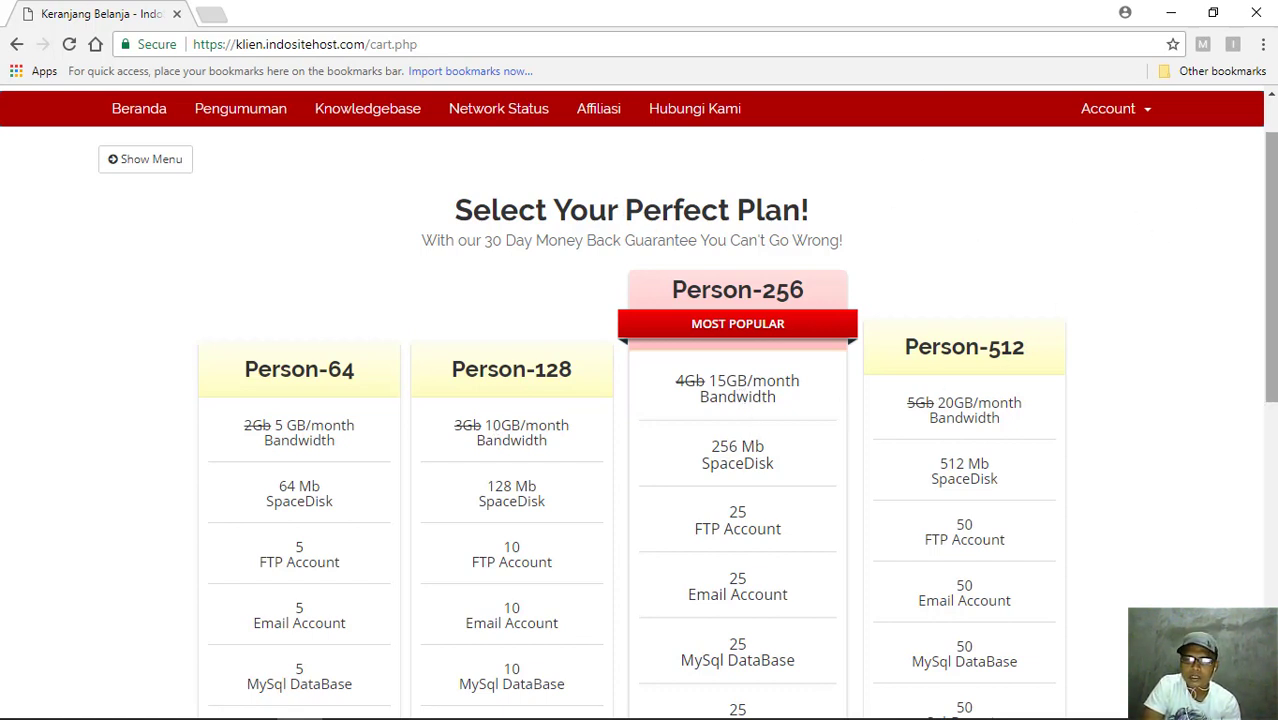
left_click_drag(1271, 265, 1271, 478)
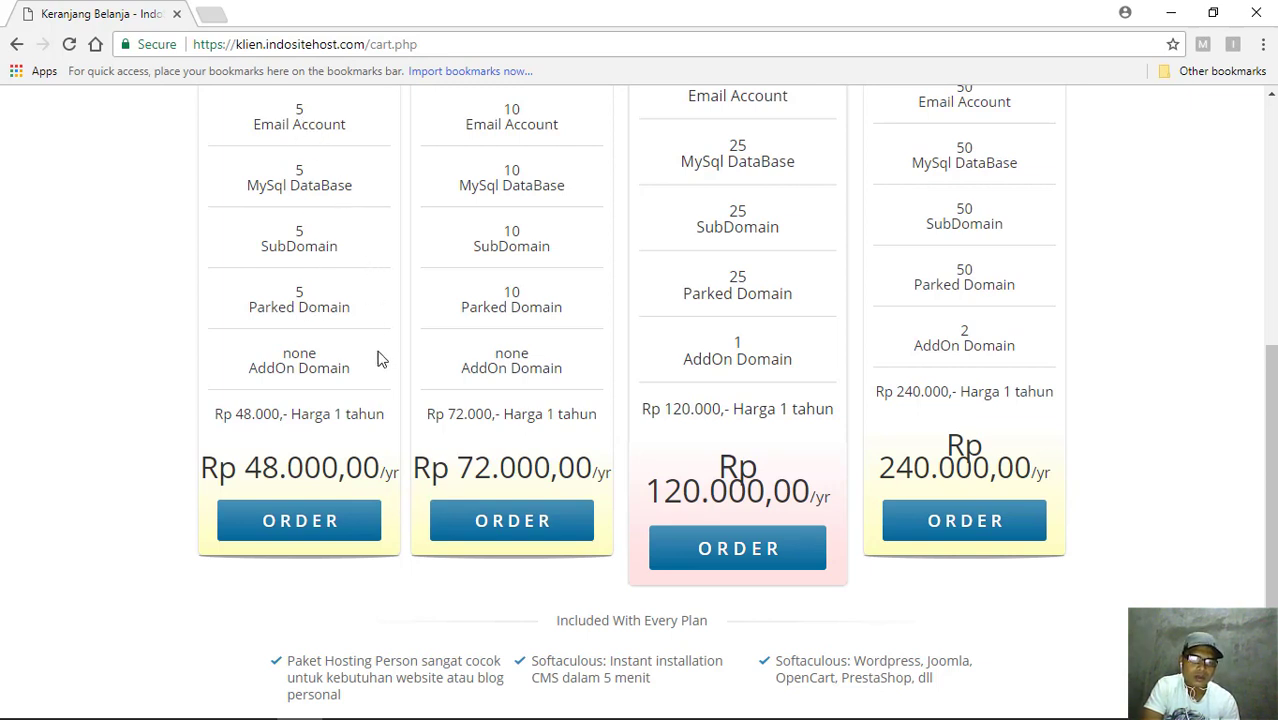
- Order Person-64 and check that renokore with the .com extension is available
left_click(300, 521)
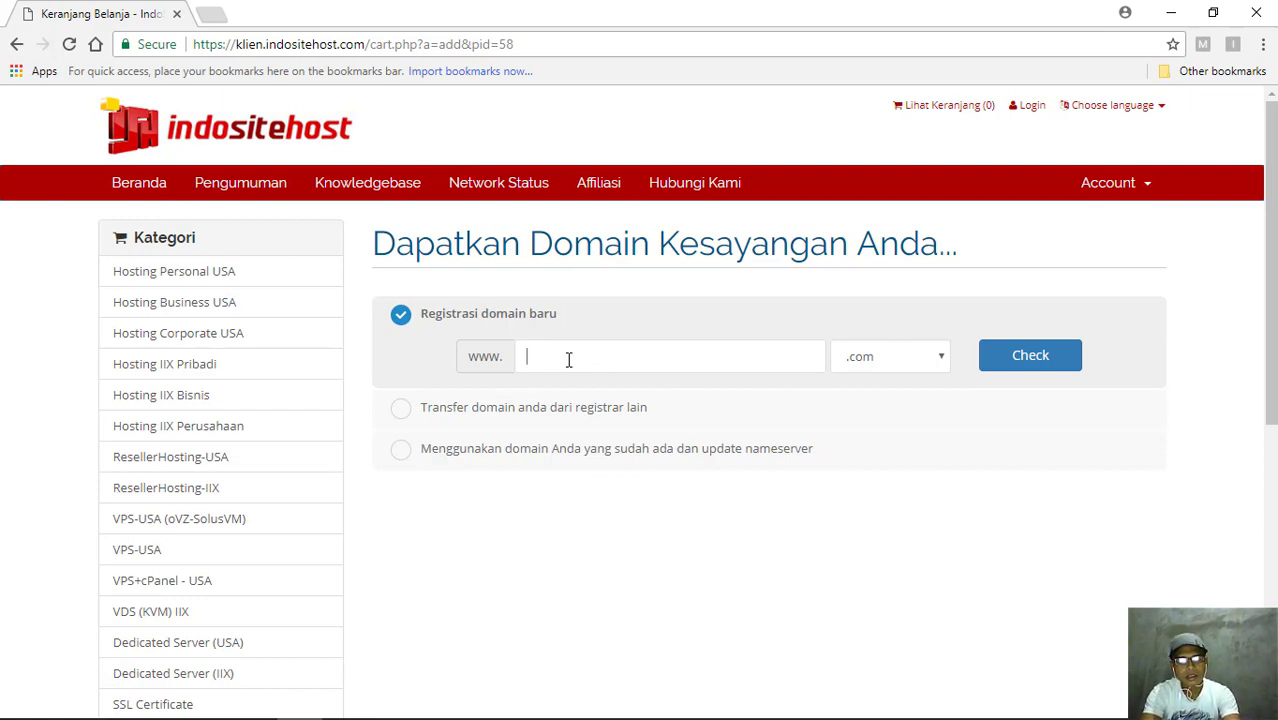
type("renokore")
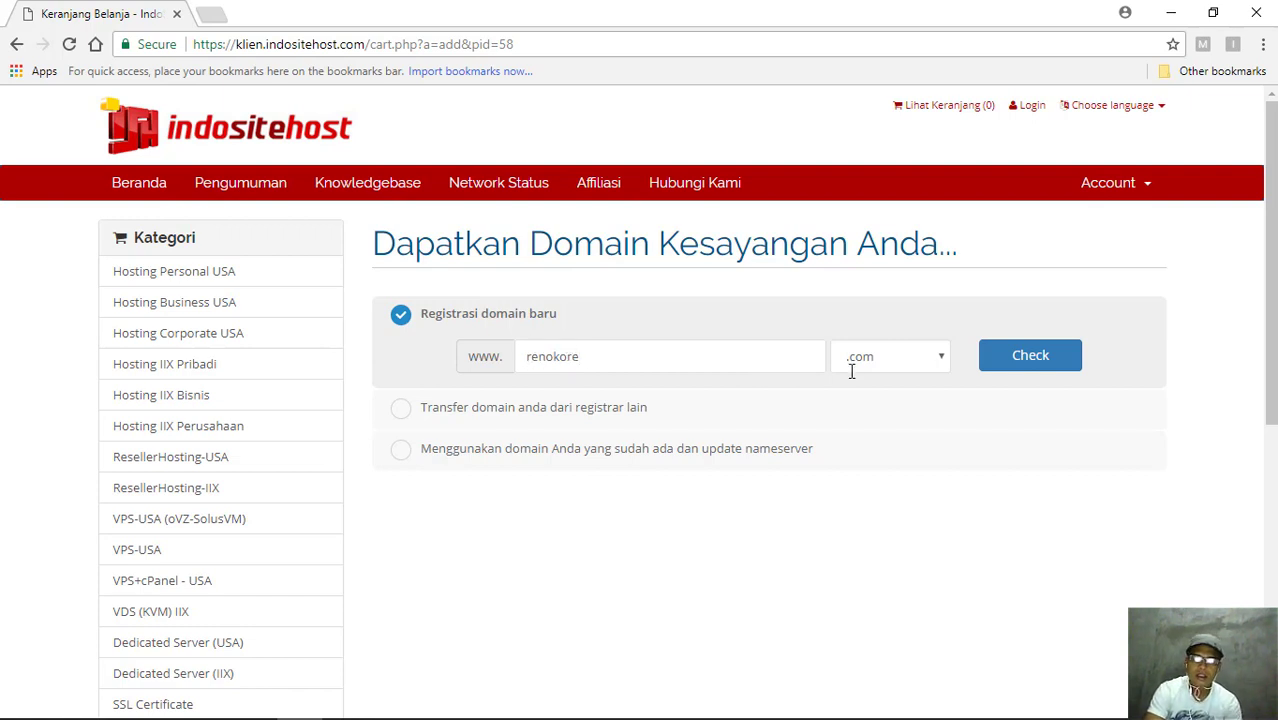
left_click(938, 362)
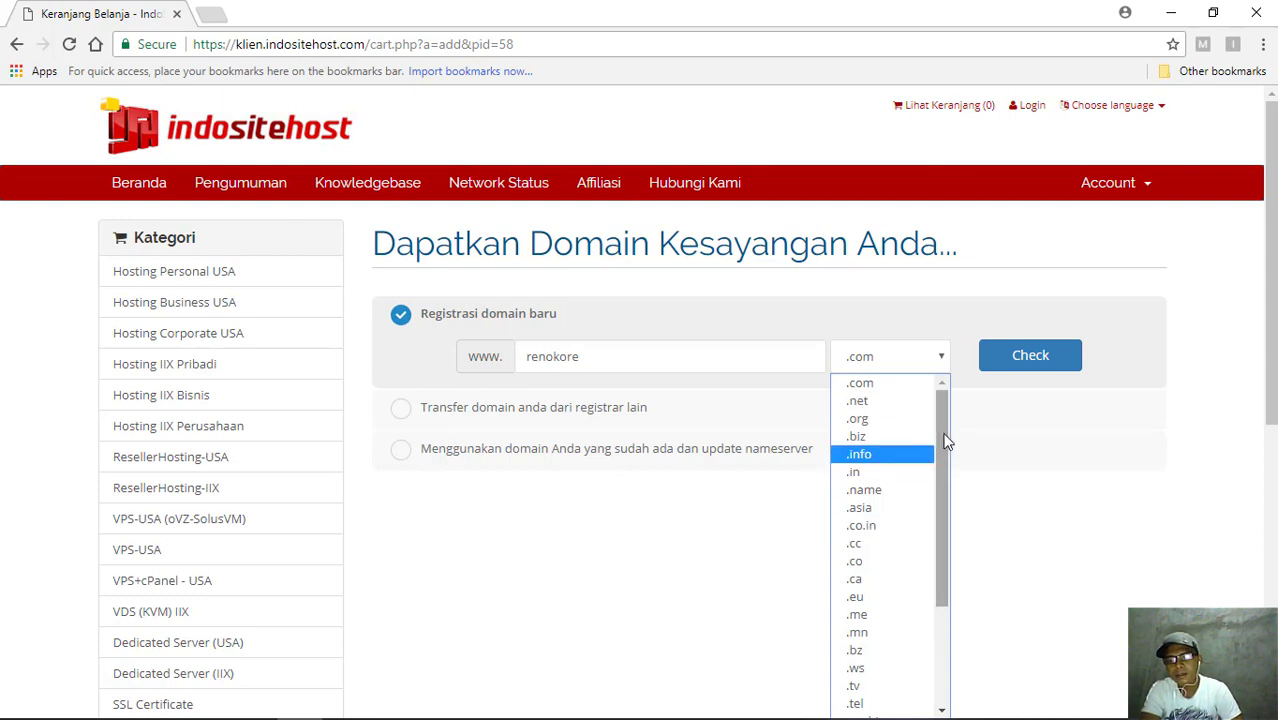
left_click_drag(945, 442, 967, 640)
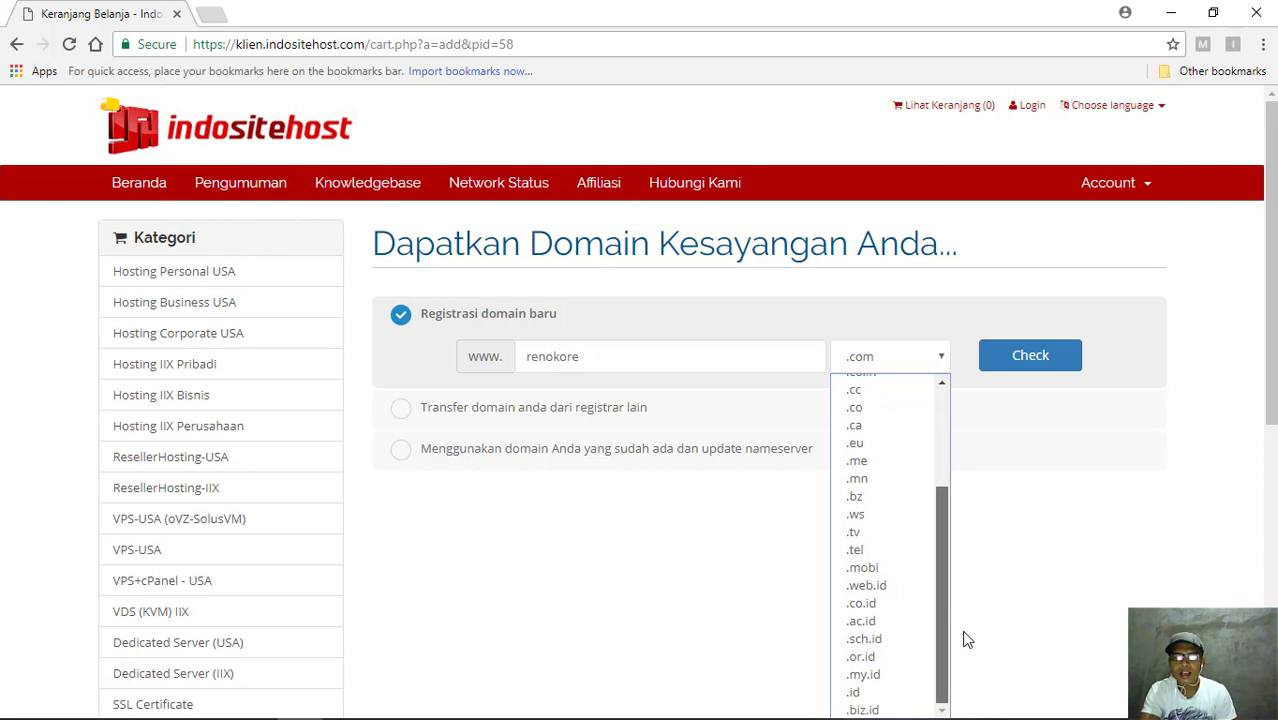
left_click_drag(945, 492, 945, 388)
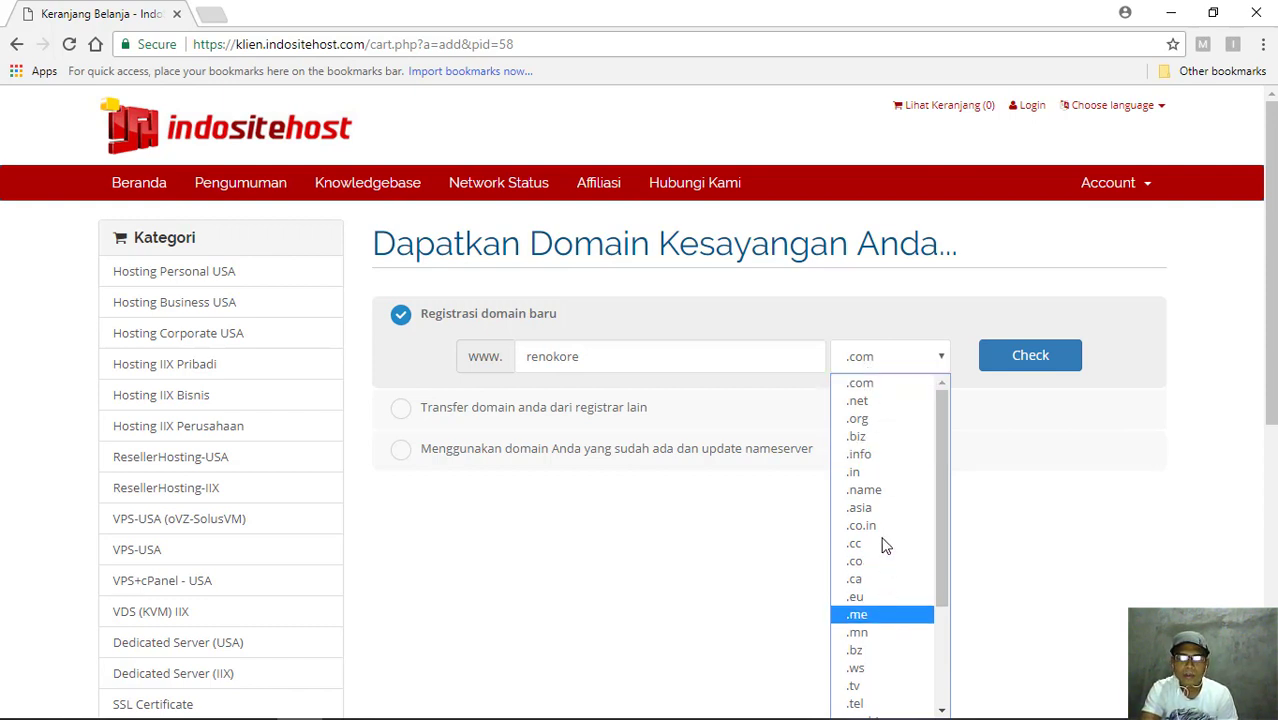
left_click(866, 390)
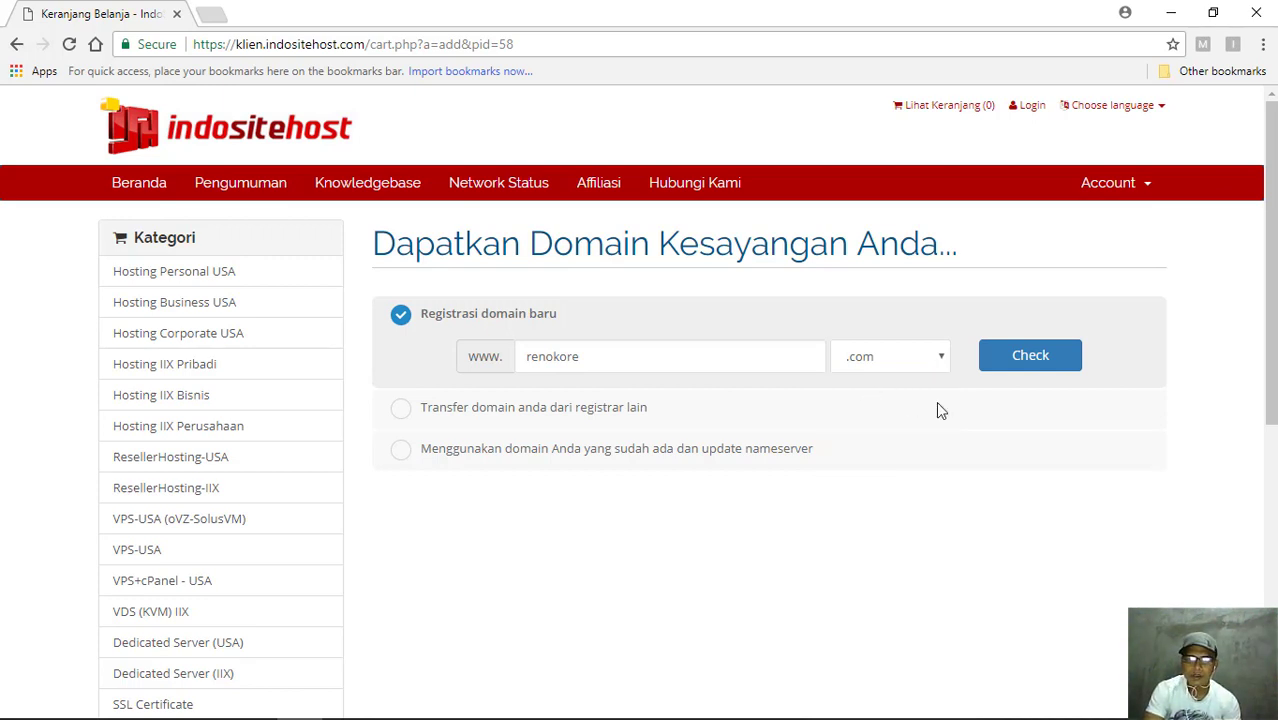
left_click(1012, 366)
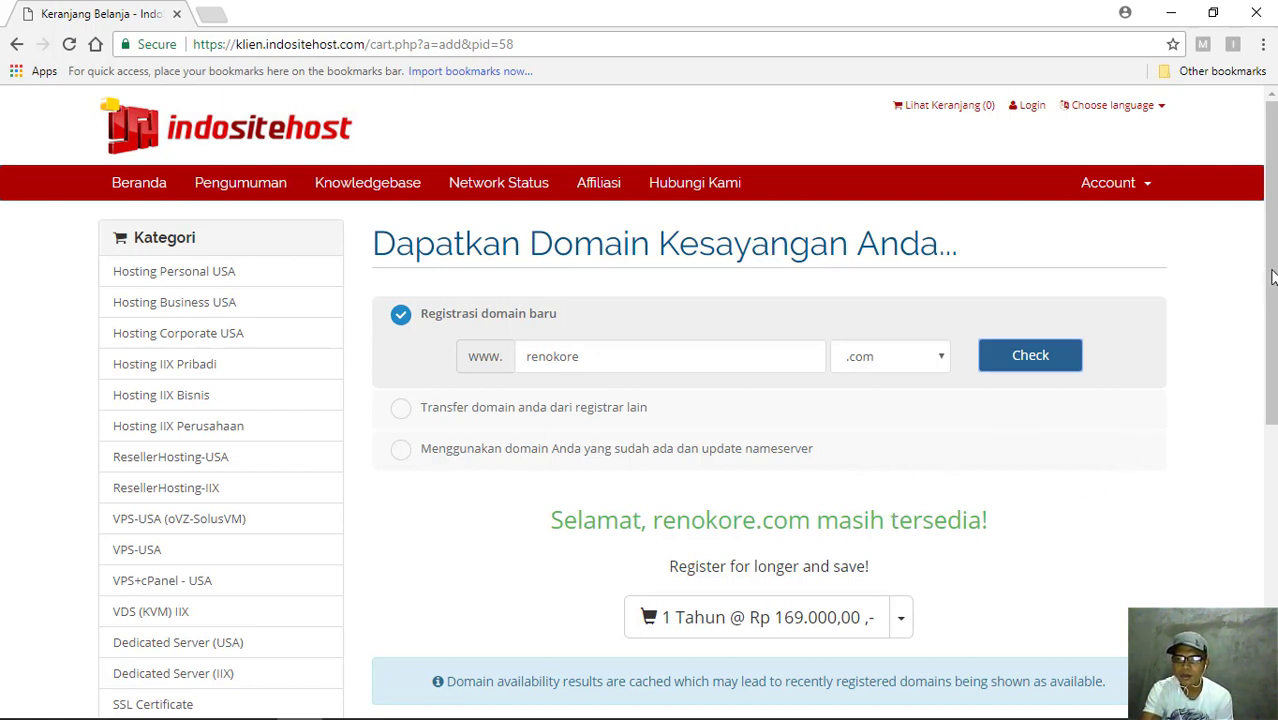
- Continue with the available renokore.com domain at Rp 169.000,00 for 1 year
left_click_drag(1273, 275, 1273, 328)
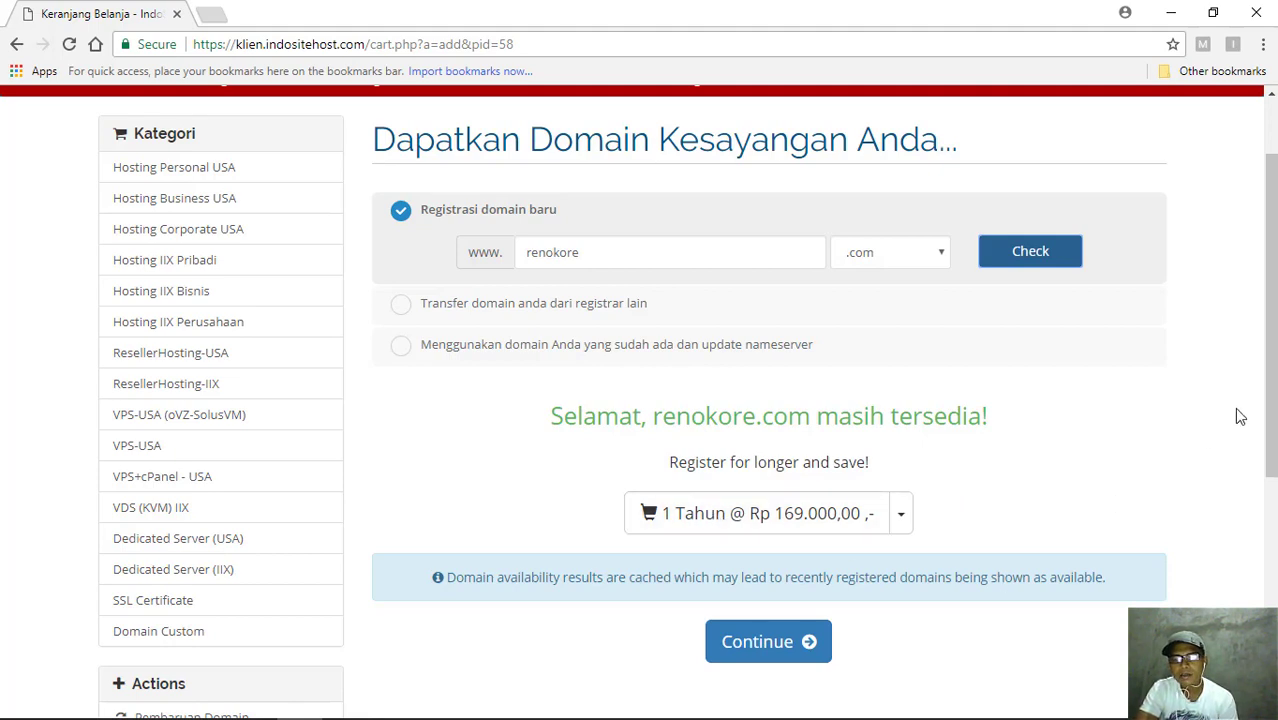
left_click_drag(1272, 411, 1272, 467)
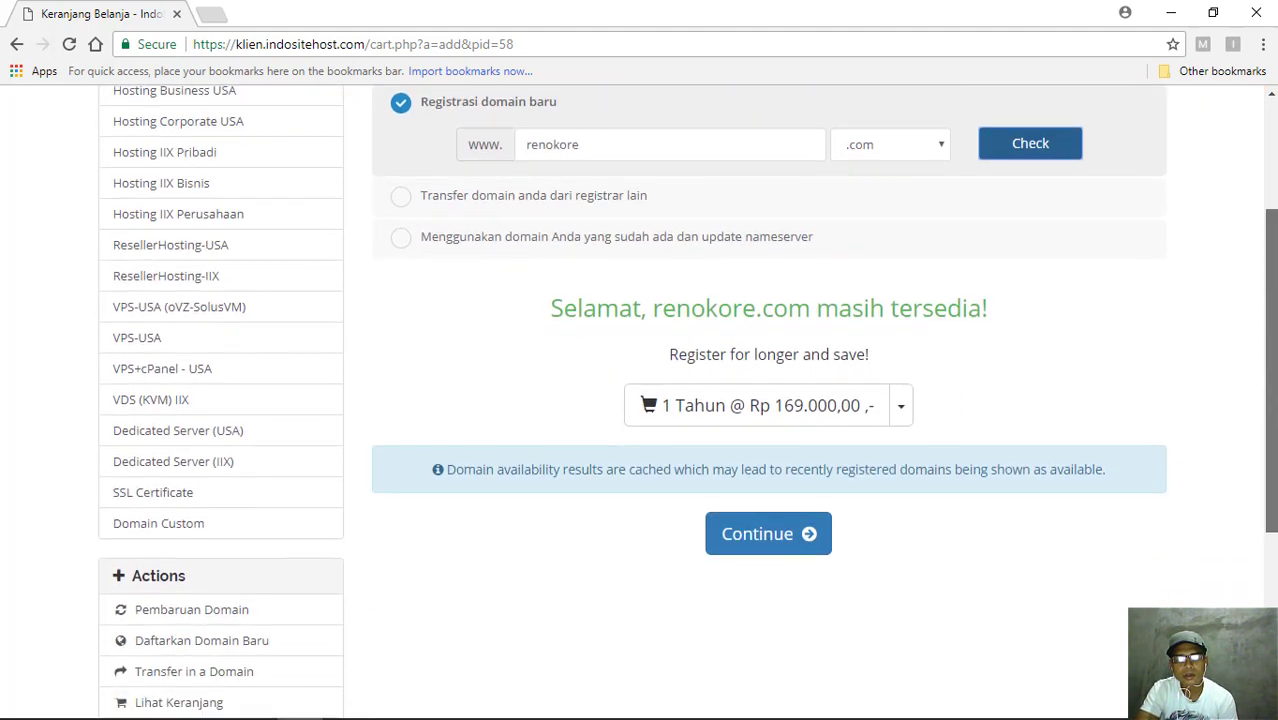
left_click(783, 547)
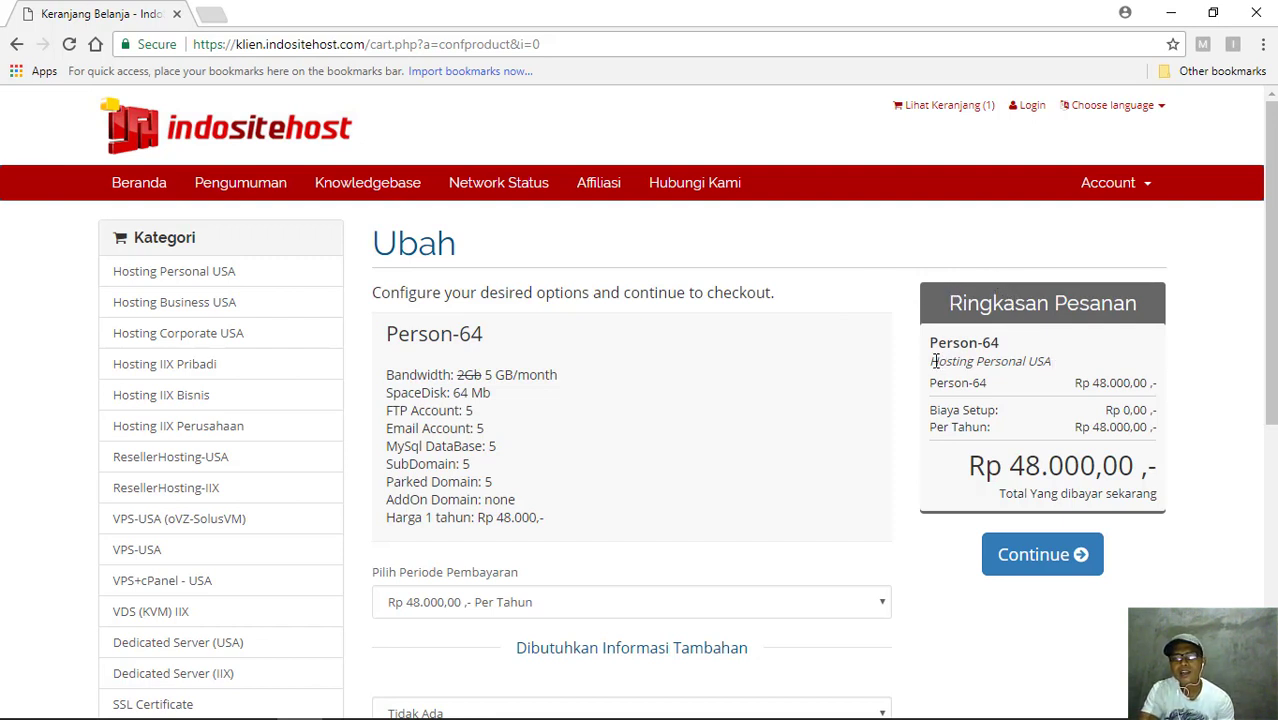
left_click_drag(931, 361, 1034, 356)
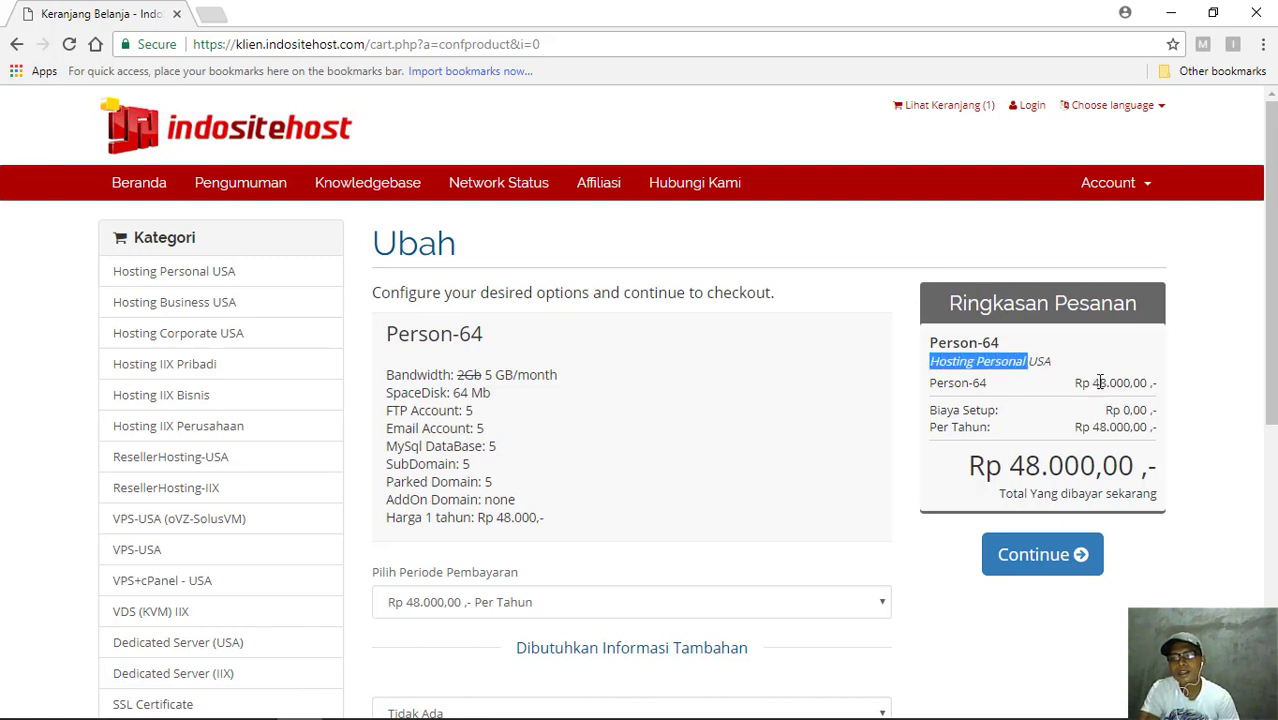
left_click(1042, 360)
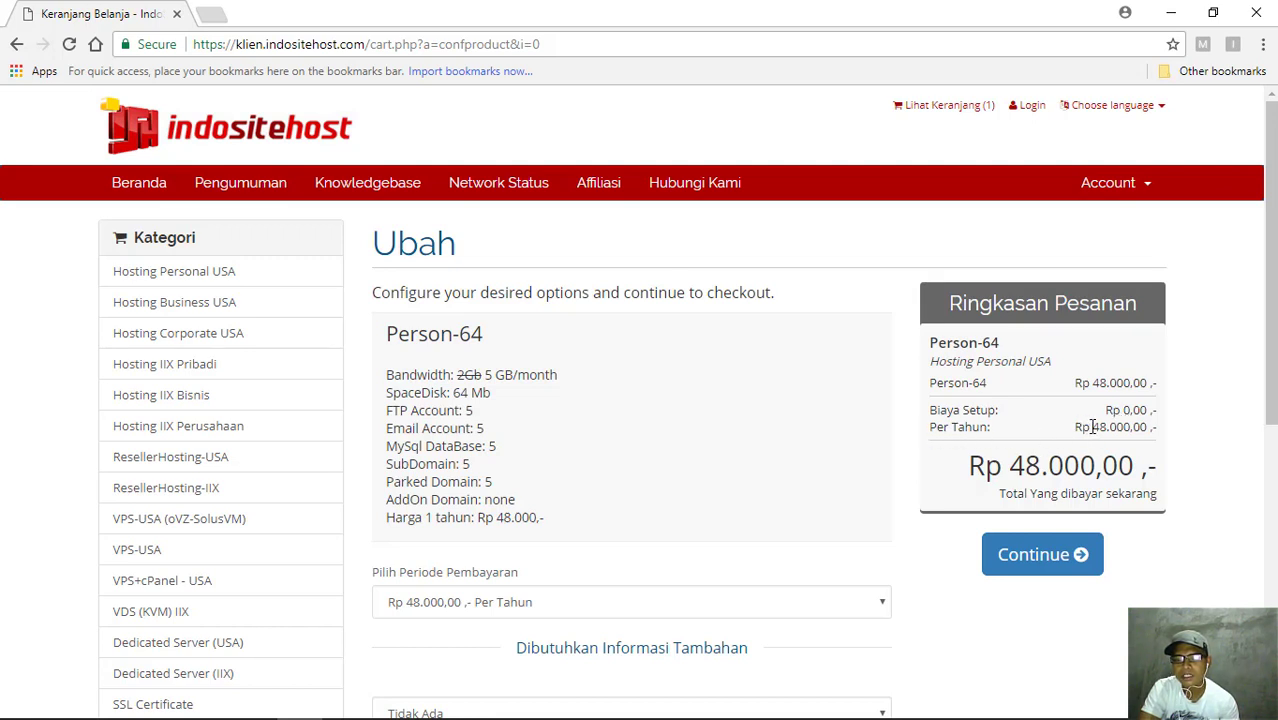
left_click_drag(1135, 427, 1091, 427)
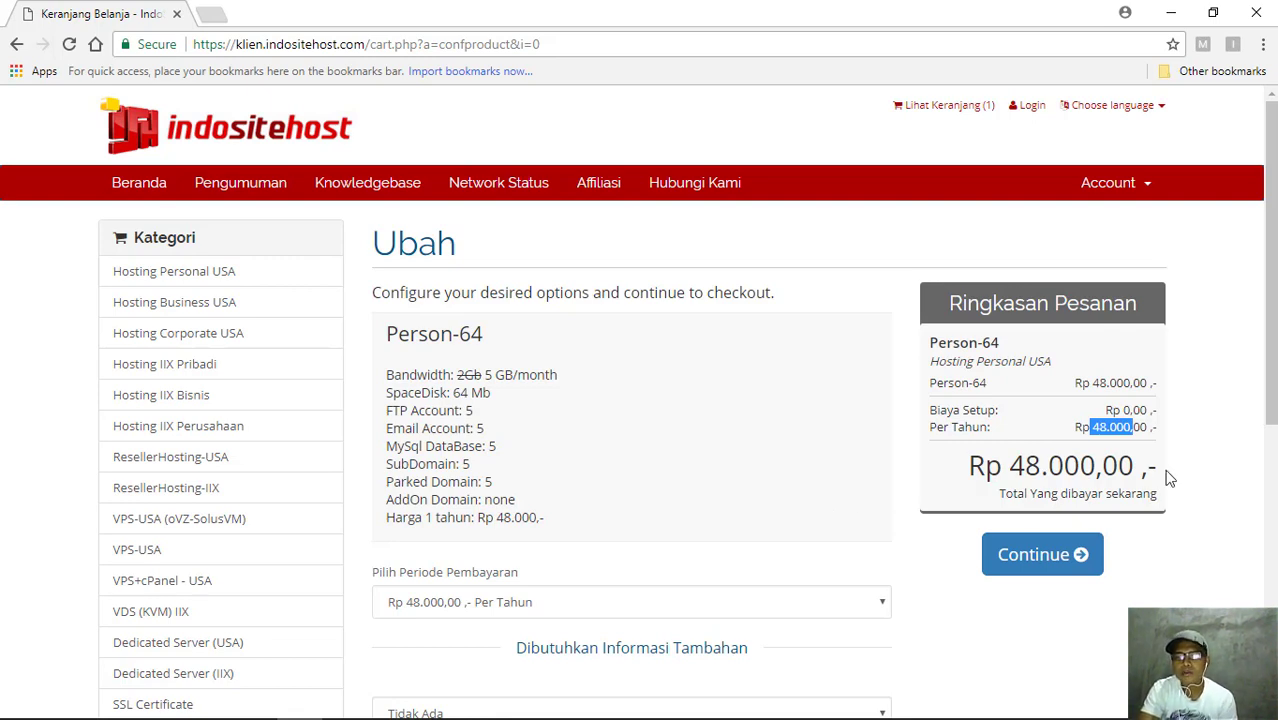
scroll(1270, 260, "down", 1)
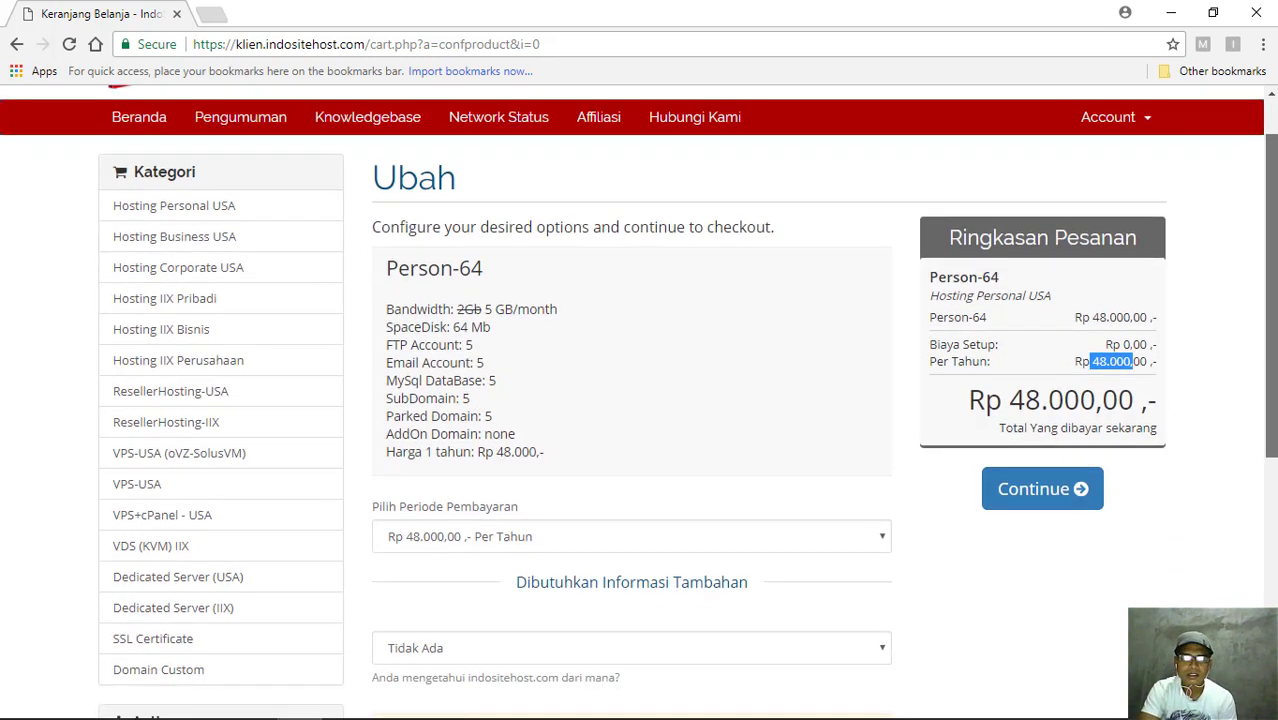
scroll(640, 400, "down", 5)
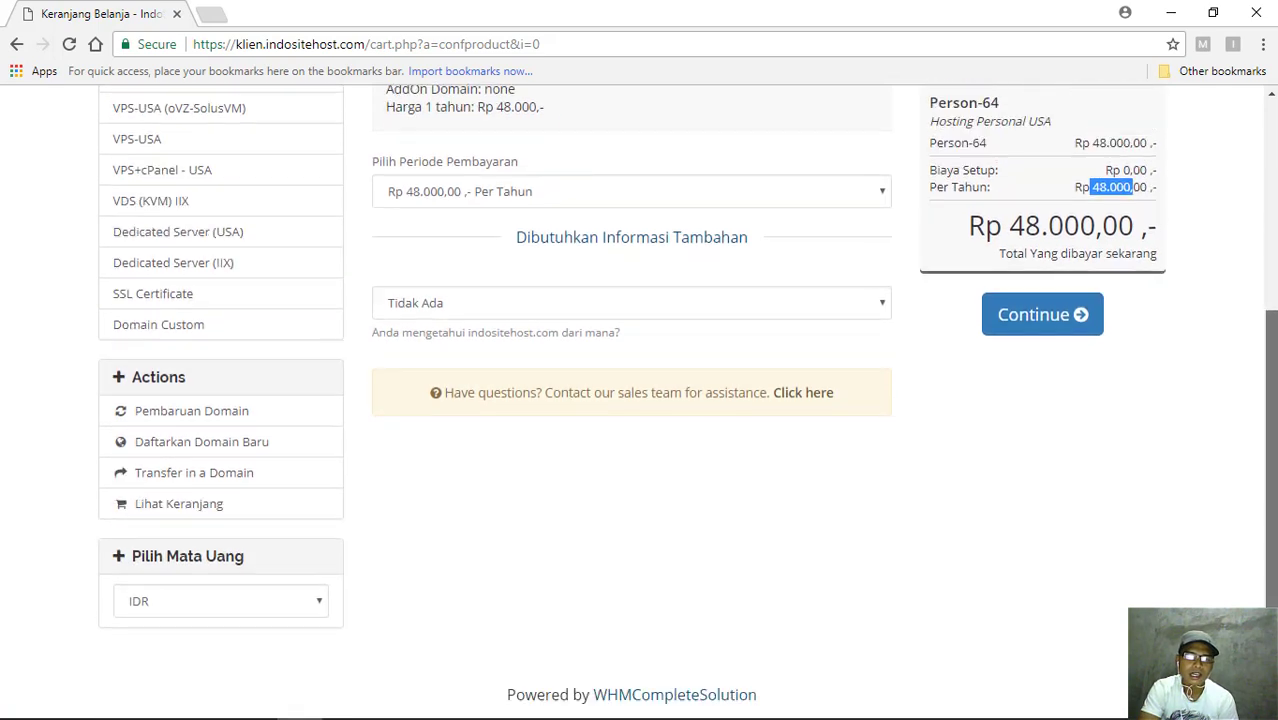
scroll(1271, 313, "up", 5)
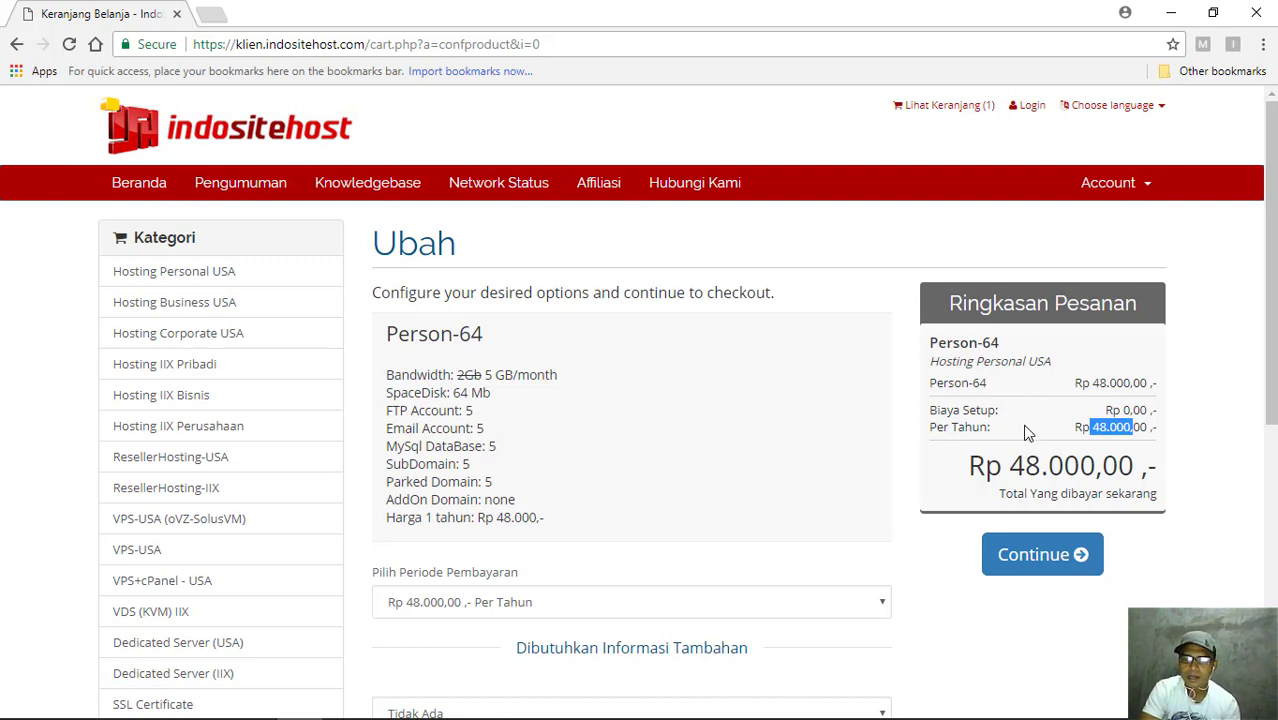
left_click(1190, 442)
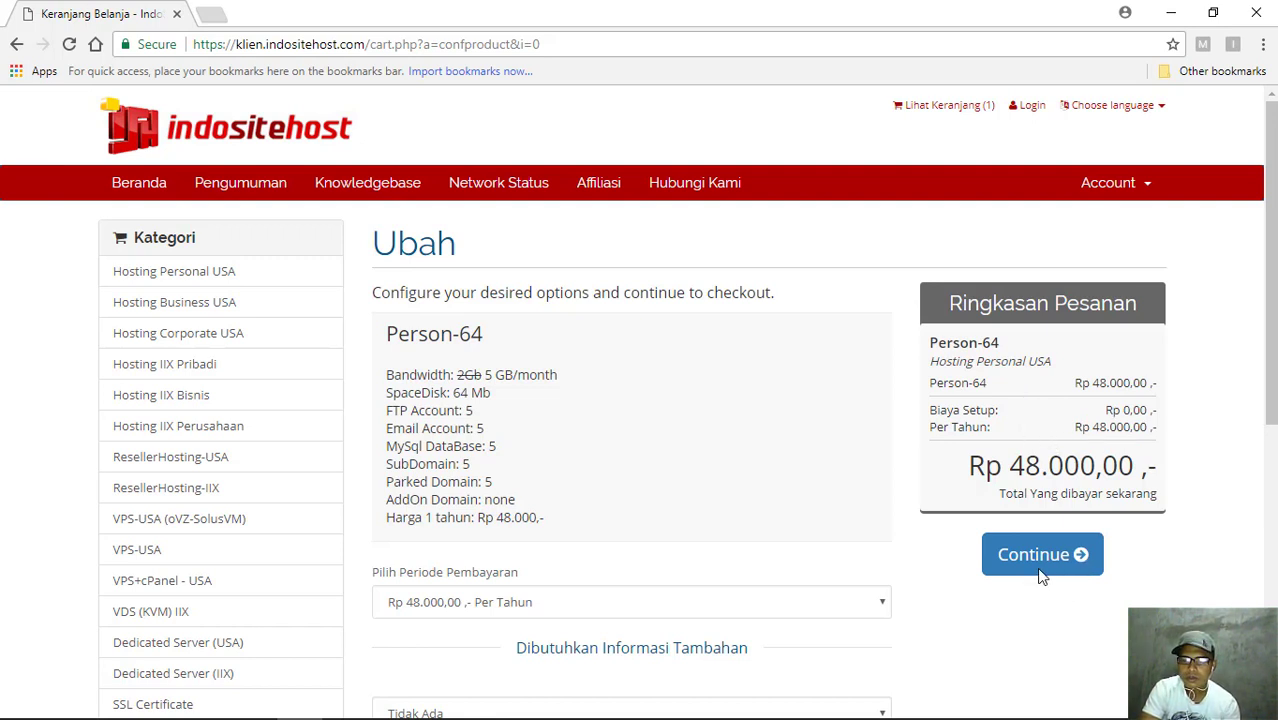
- Pass plan configuration, add free DNS Management for the domain, and proceed to Tinjau dan Pembayaran
left_click(1040, 565)
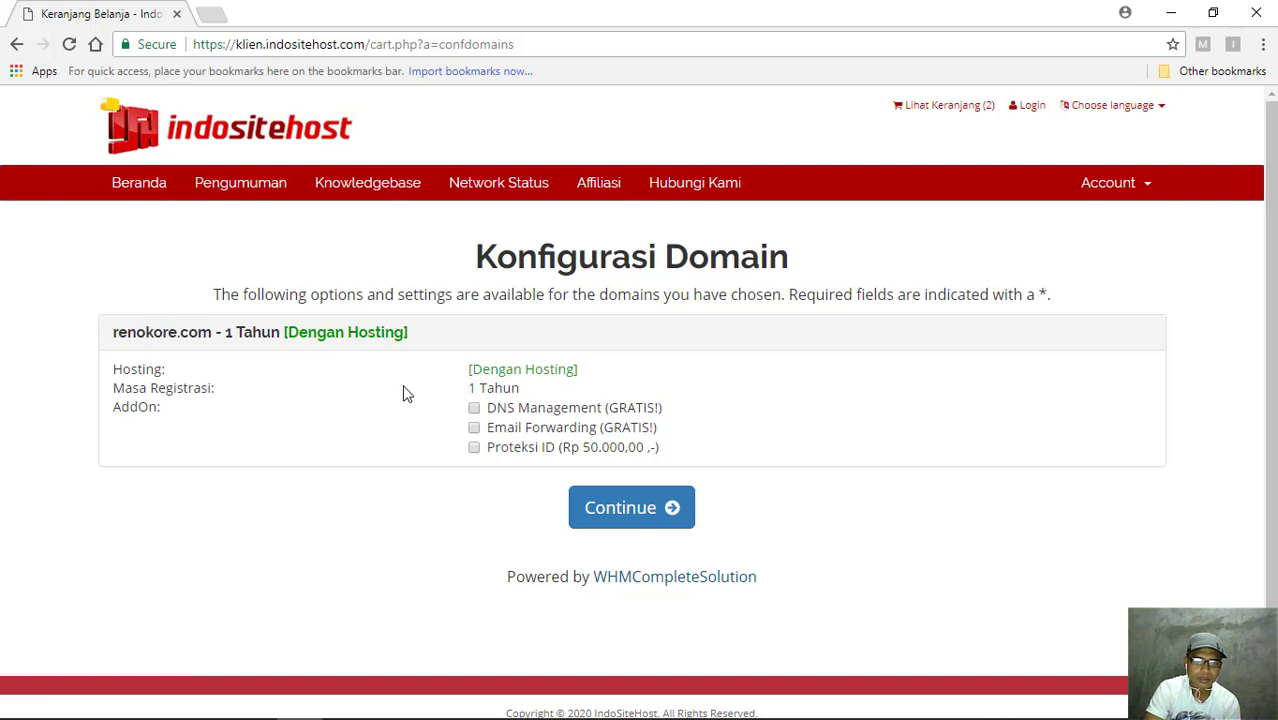
left_click(474, 408)
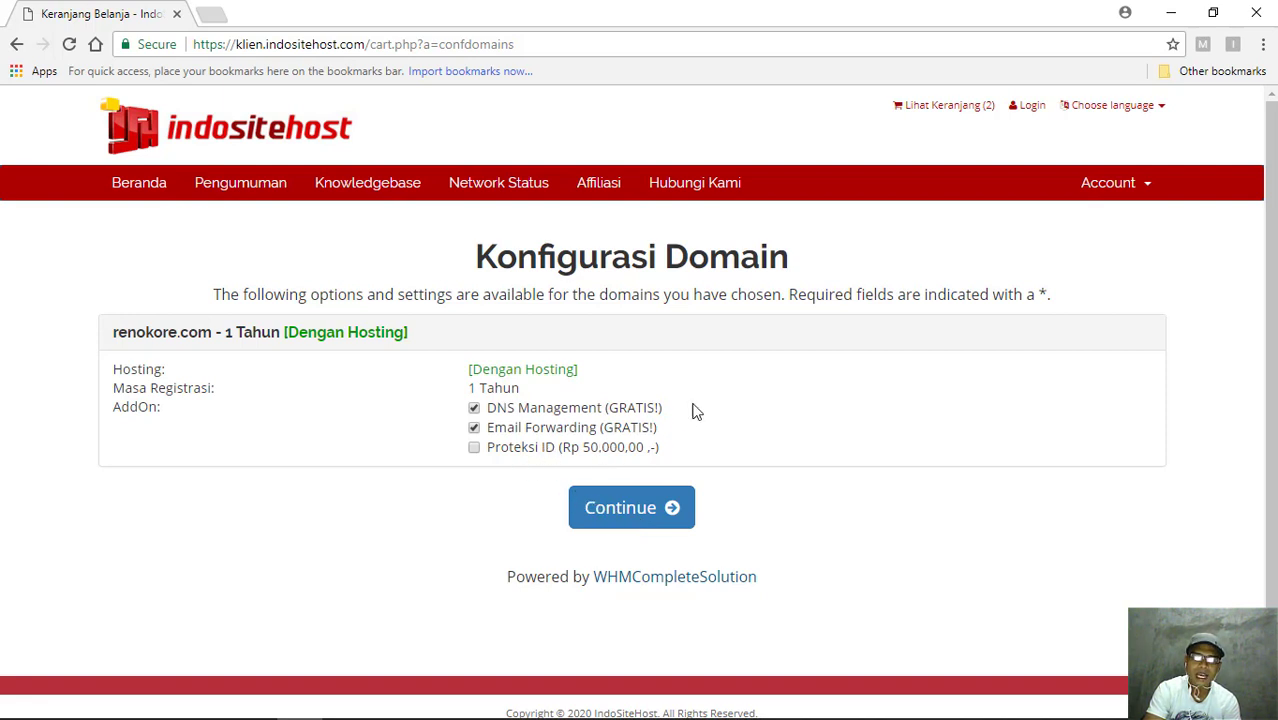
left_click(641, 515)
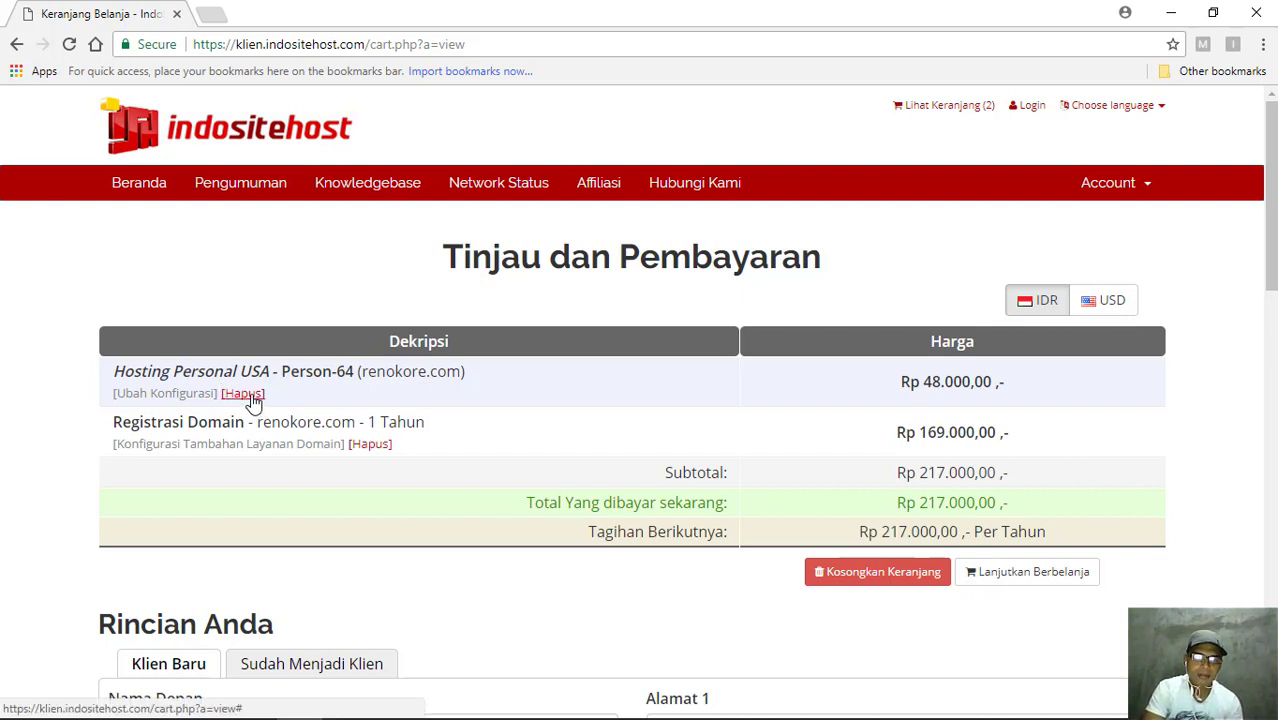
- Delete the Hosting Personal USA package from the cart and confirm the removal
left_click(250, 395)
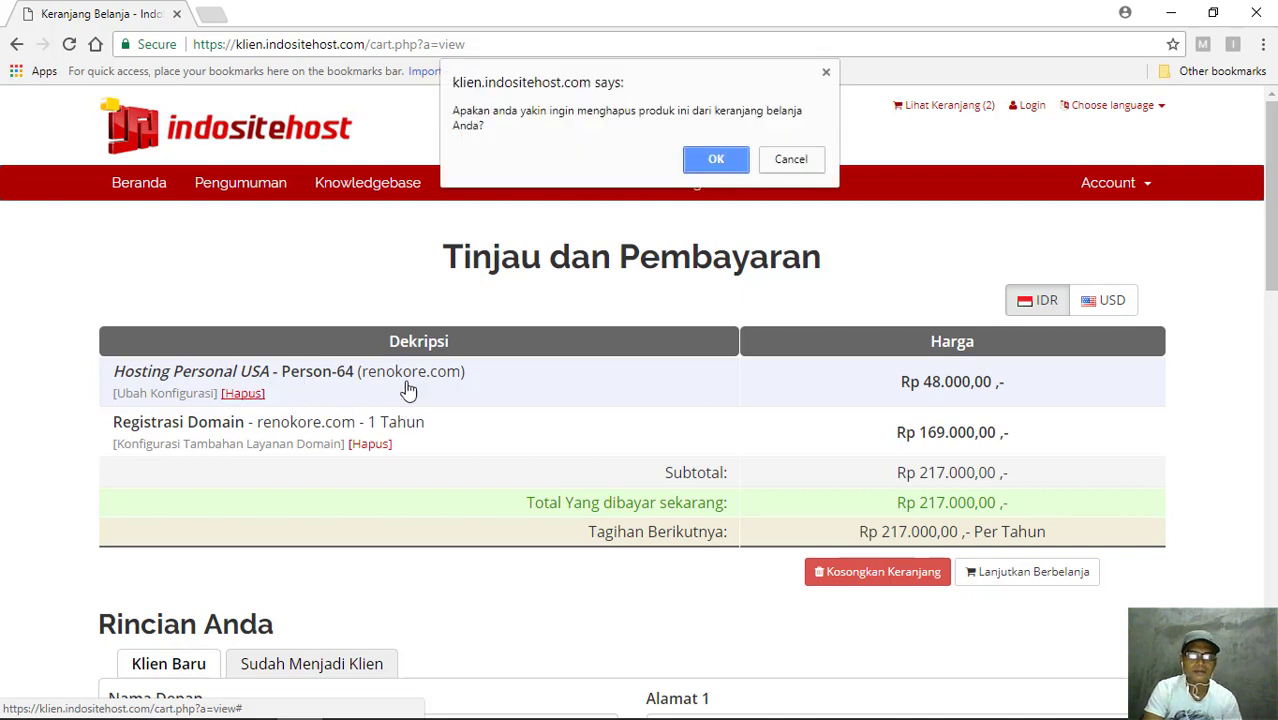
left_click(718, 164)
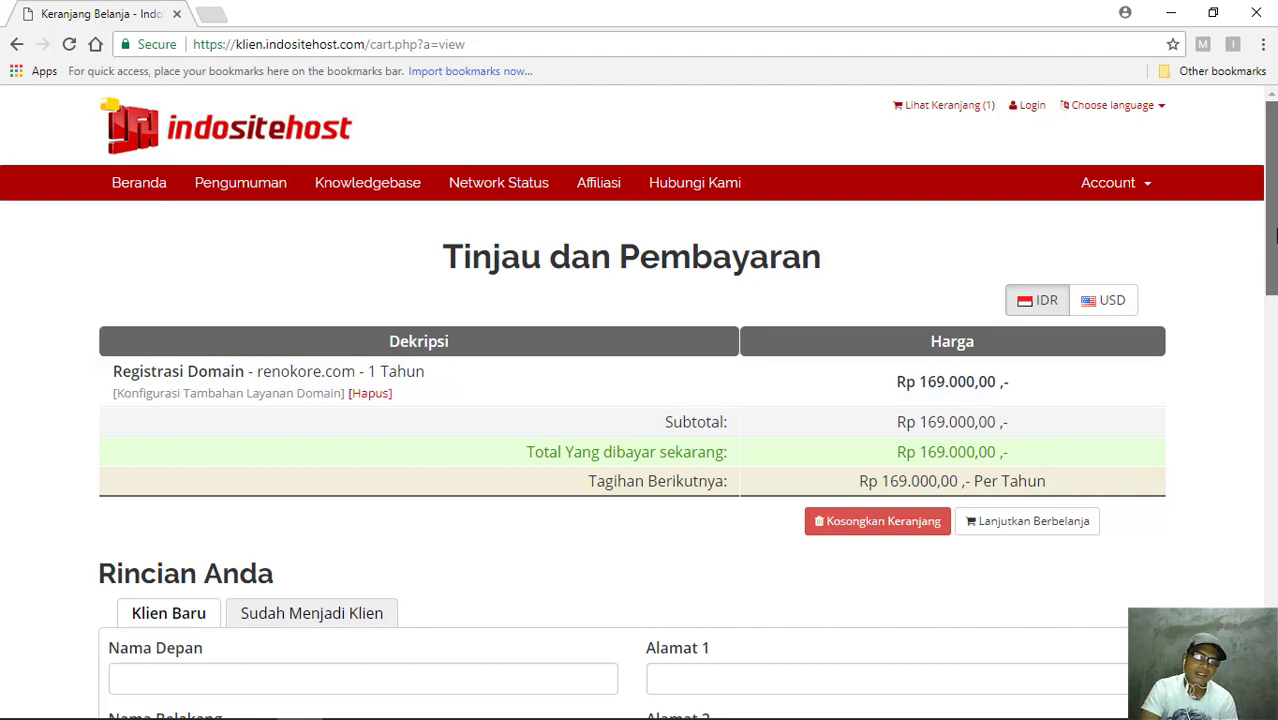
scroll(1276, 234, "down", 1)
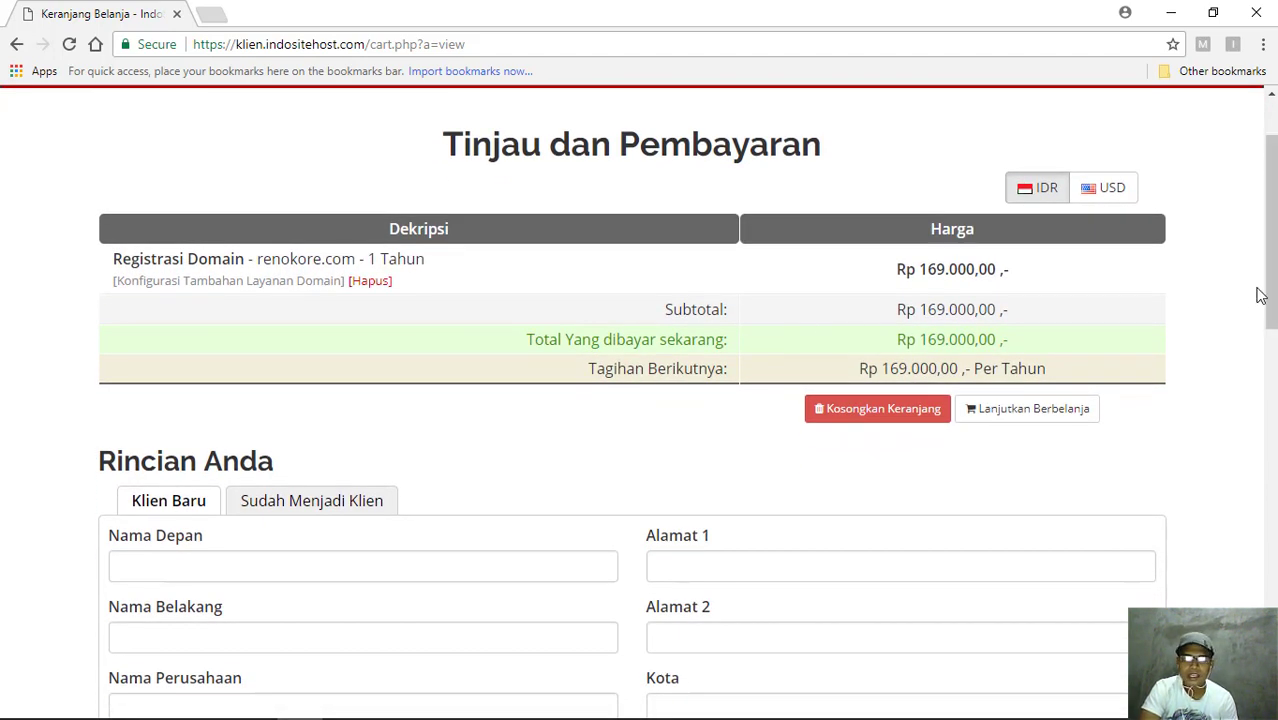
- Scroll down past the cart summary to the Rincian Anda client form
scroll(1262, 300, "down", 1)
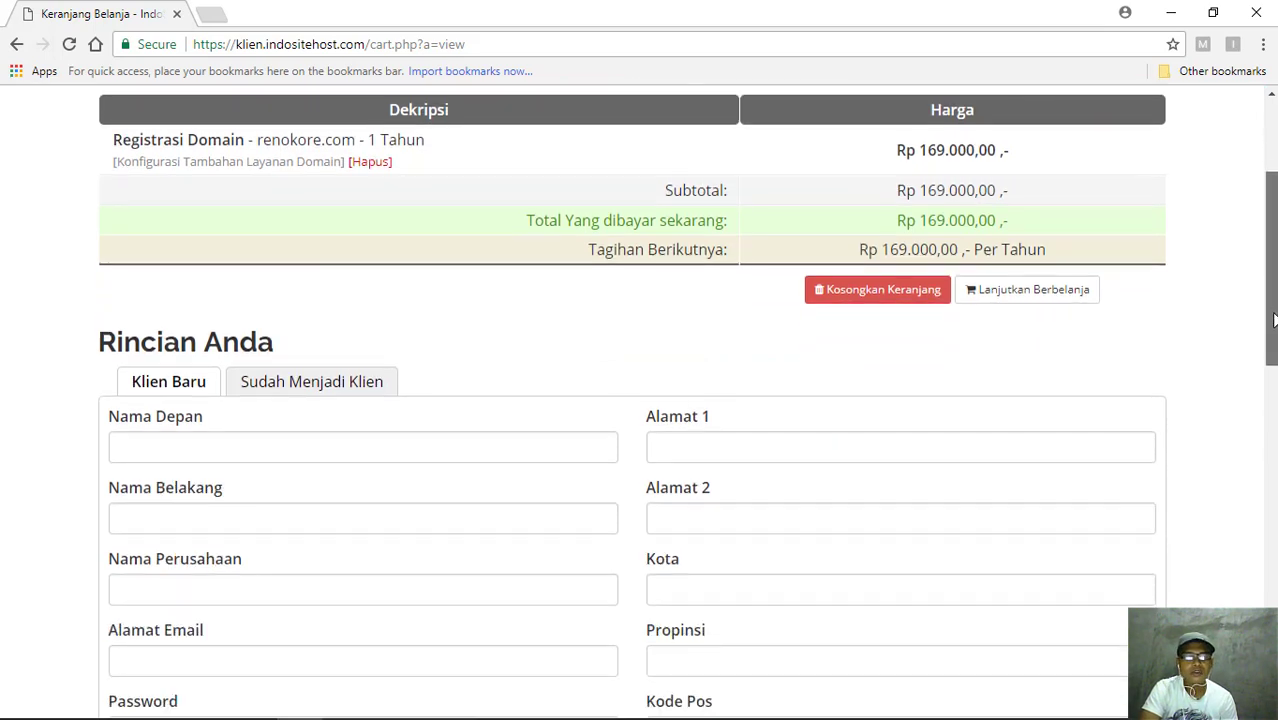
left_click_drag(1274, 318, 1274, 362)
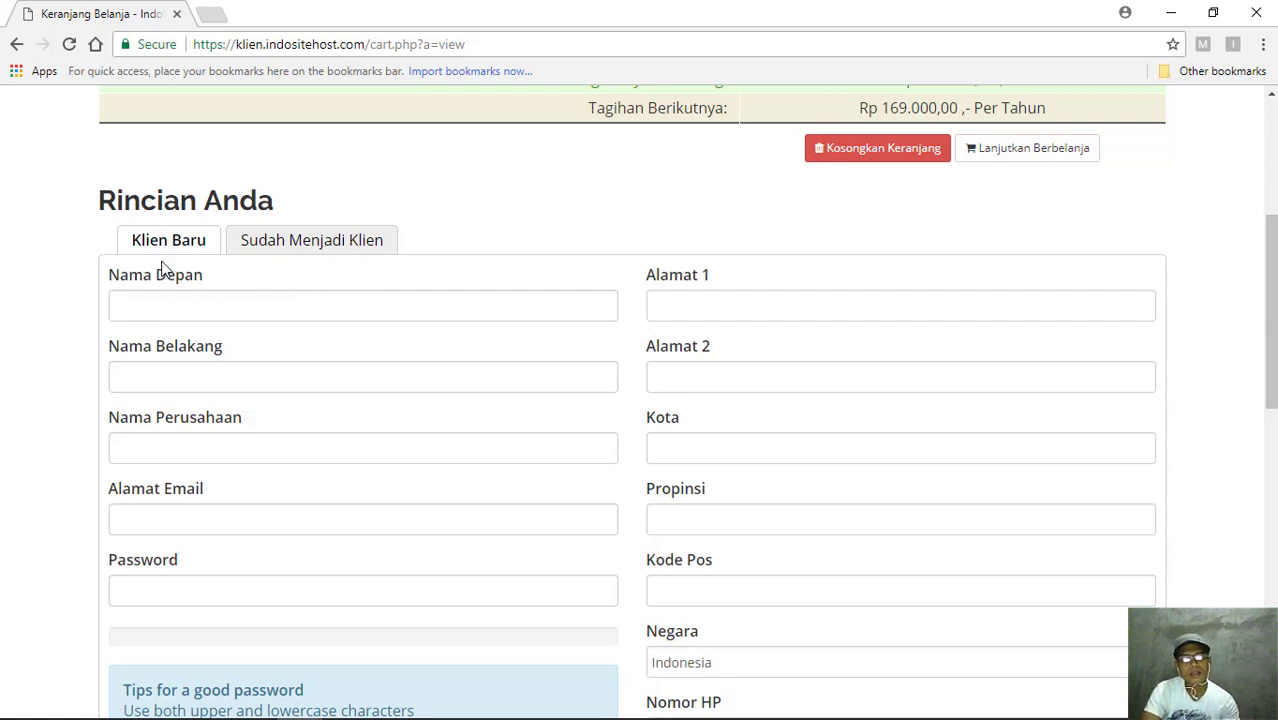
- Enter the client's first name and last name in Nama Depan and Nama Belakang
left_click(195, 305)
type("re")
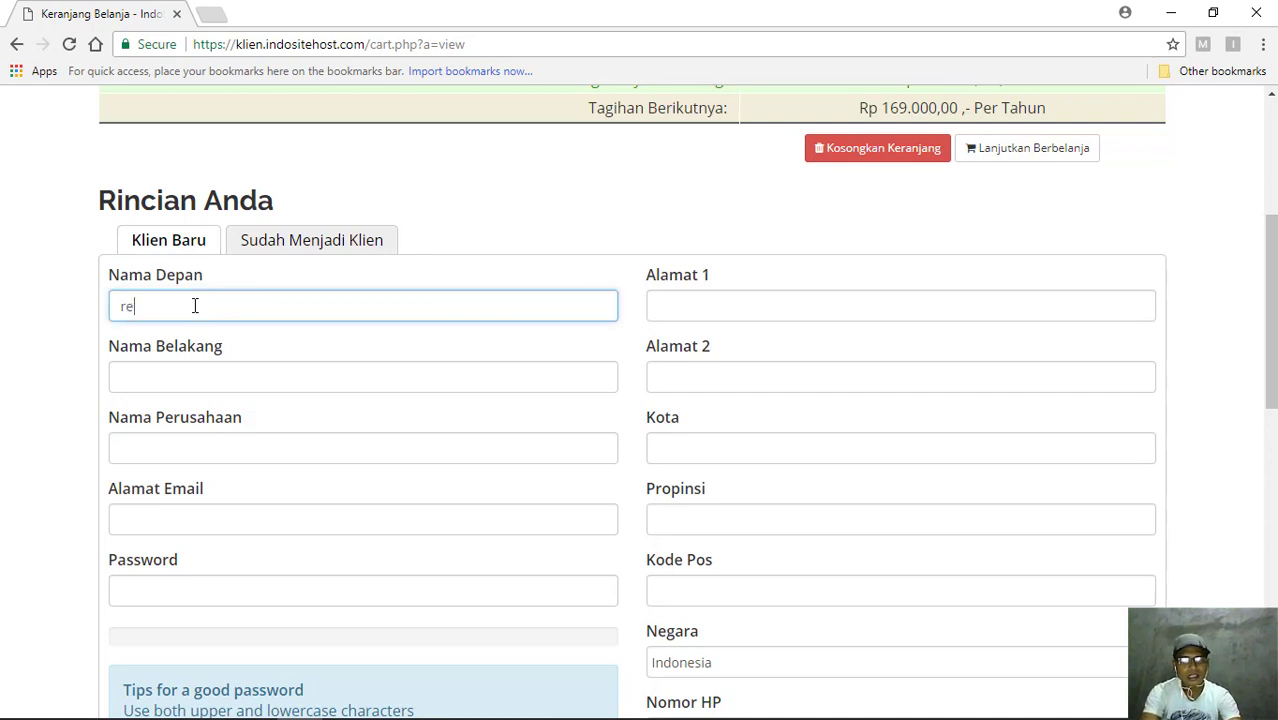
type("no")
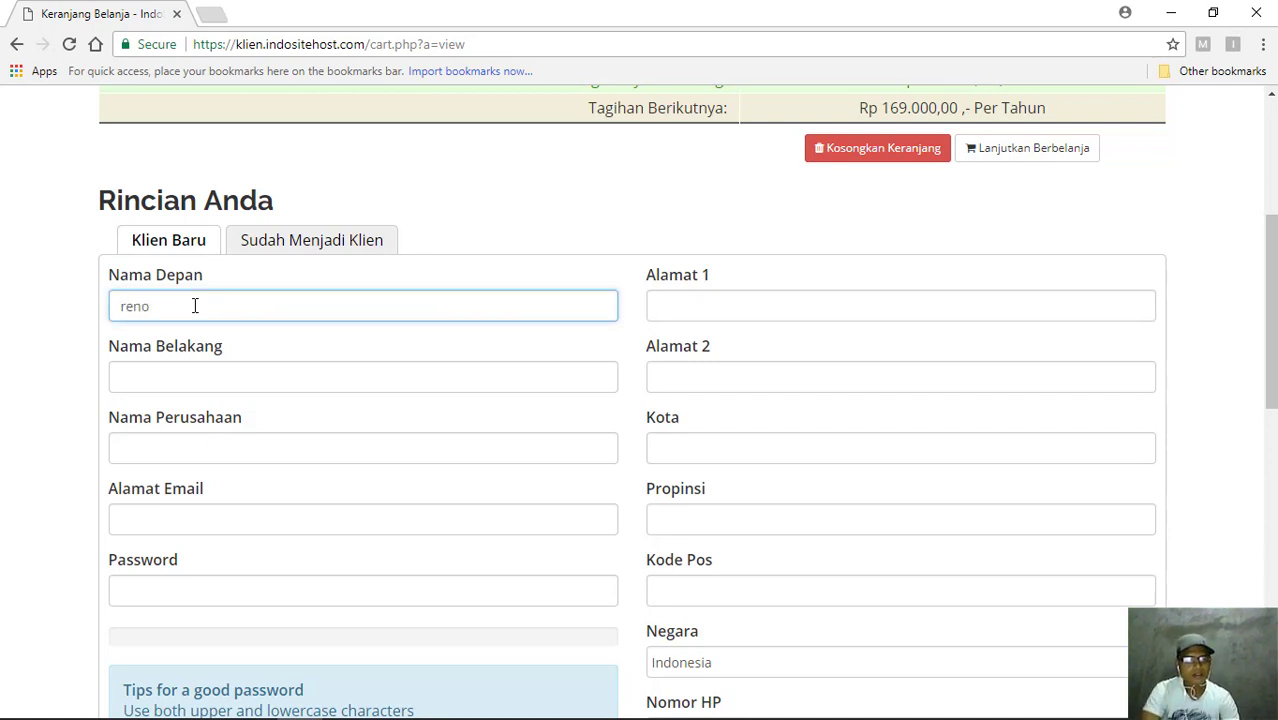
left_click(181, 387)
type("kore")
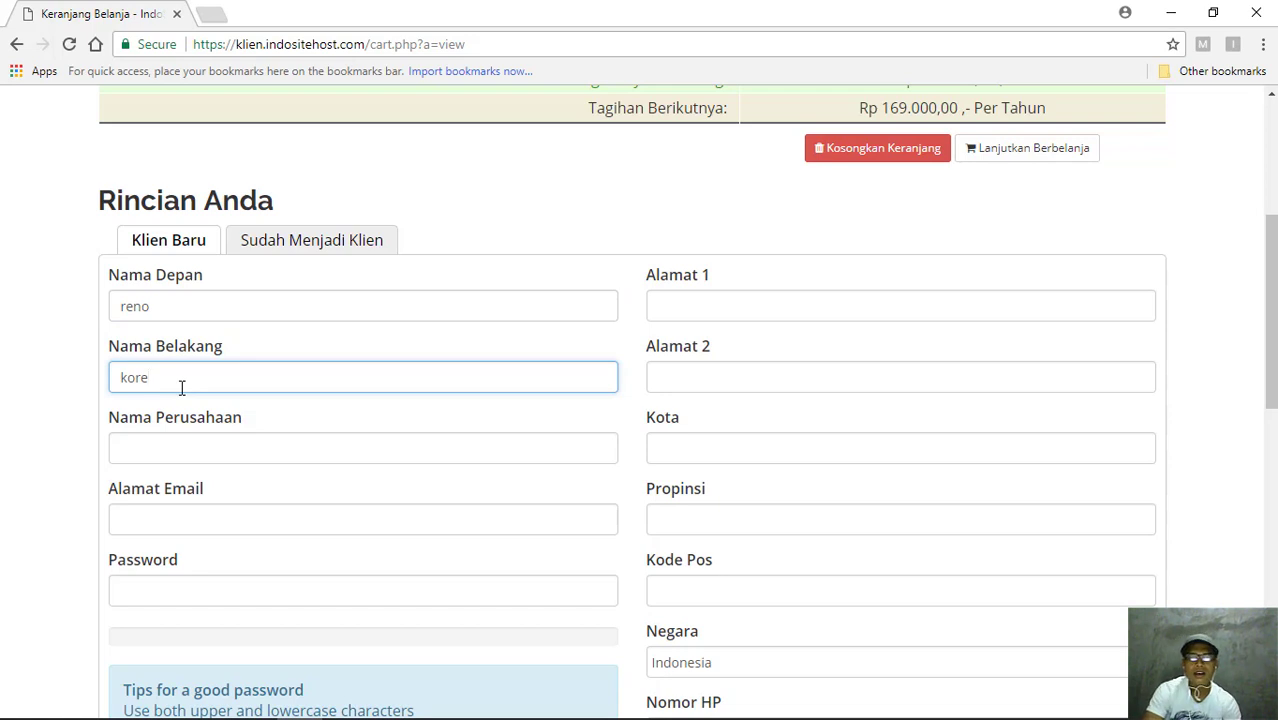
- Enter the client's street address in Alamat 1 and copy it into Alamat 2
left_click(735, 300)
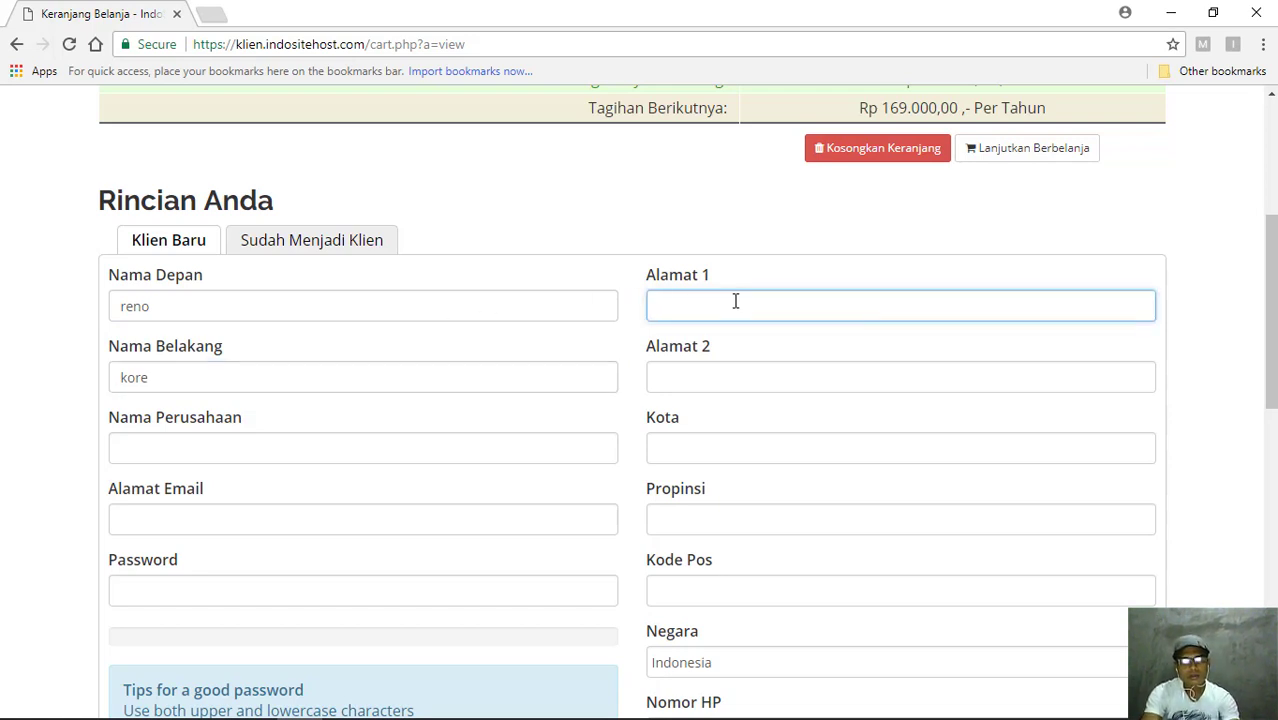
type("kel")
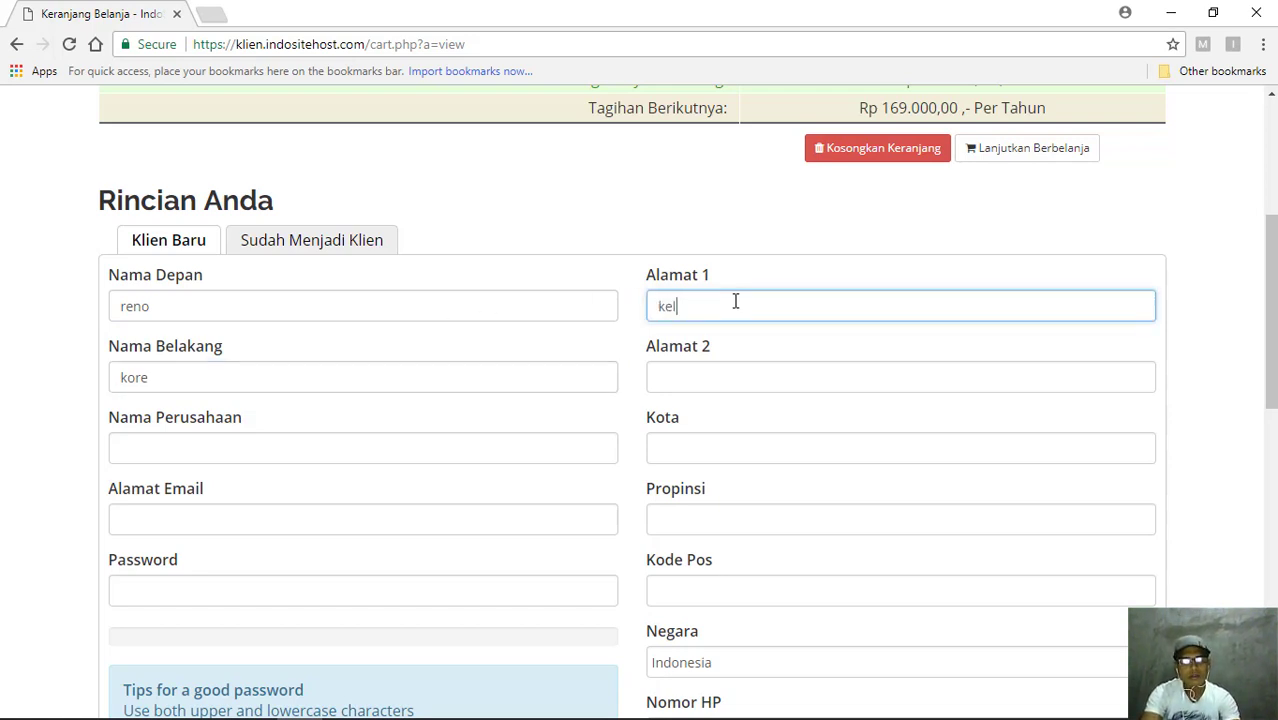
type(".batup")
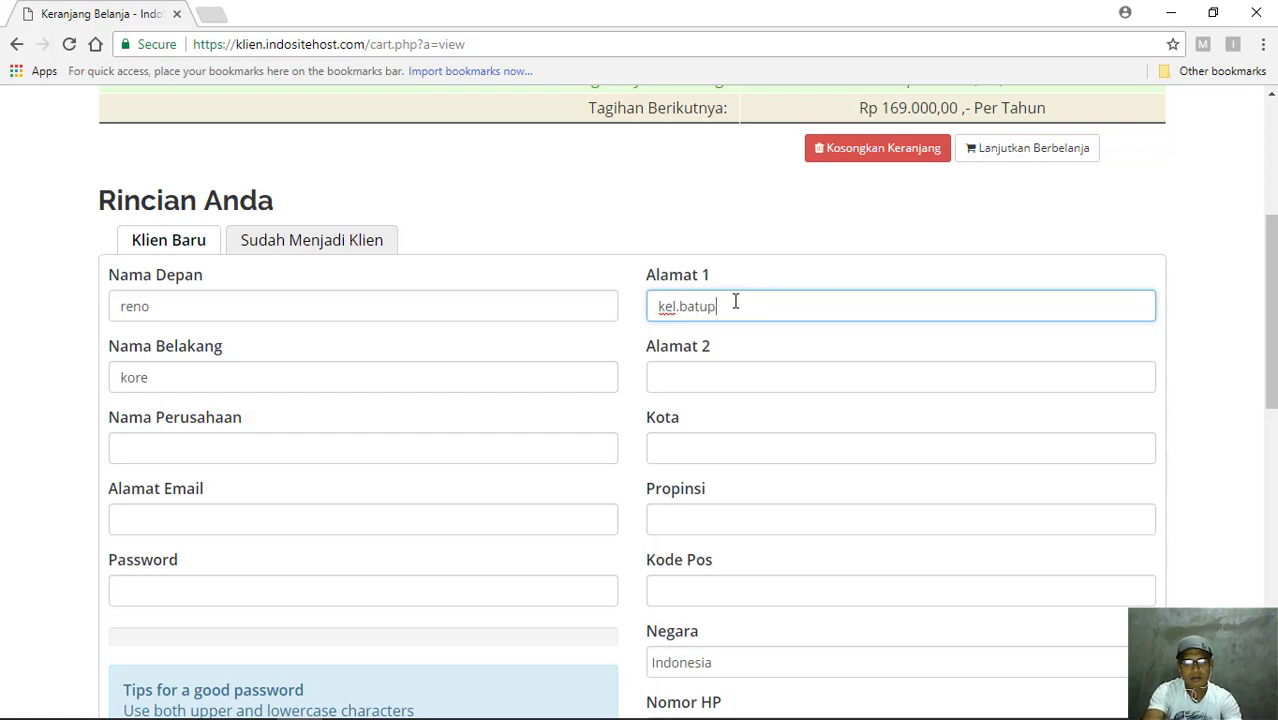
type("lat ke")
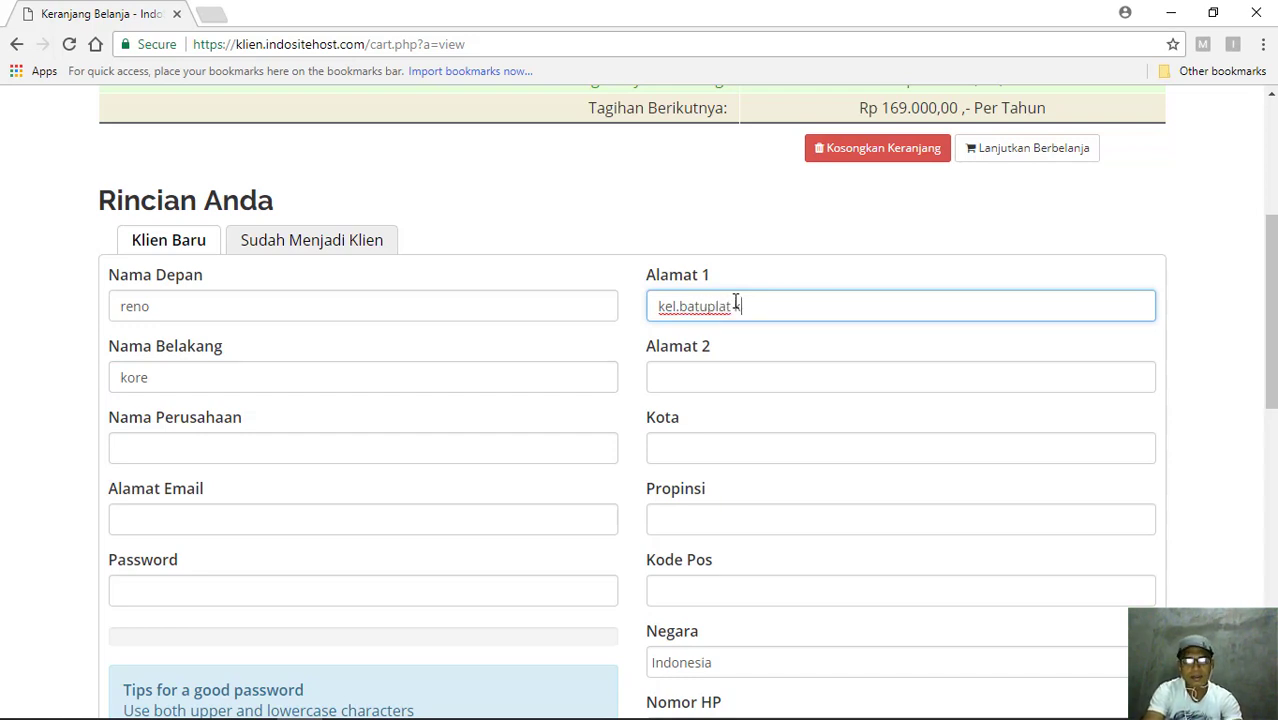
type("c.alak")
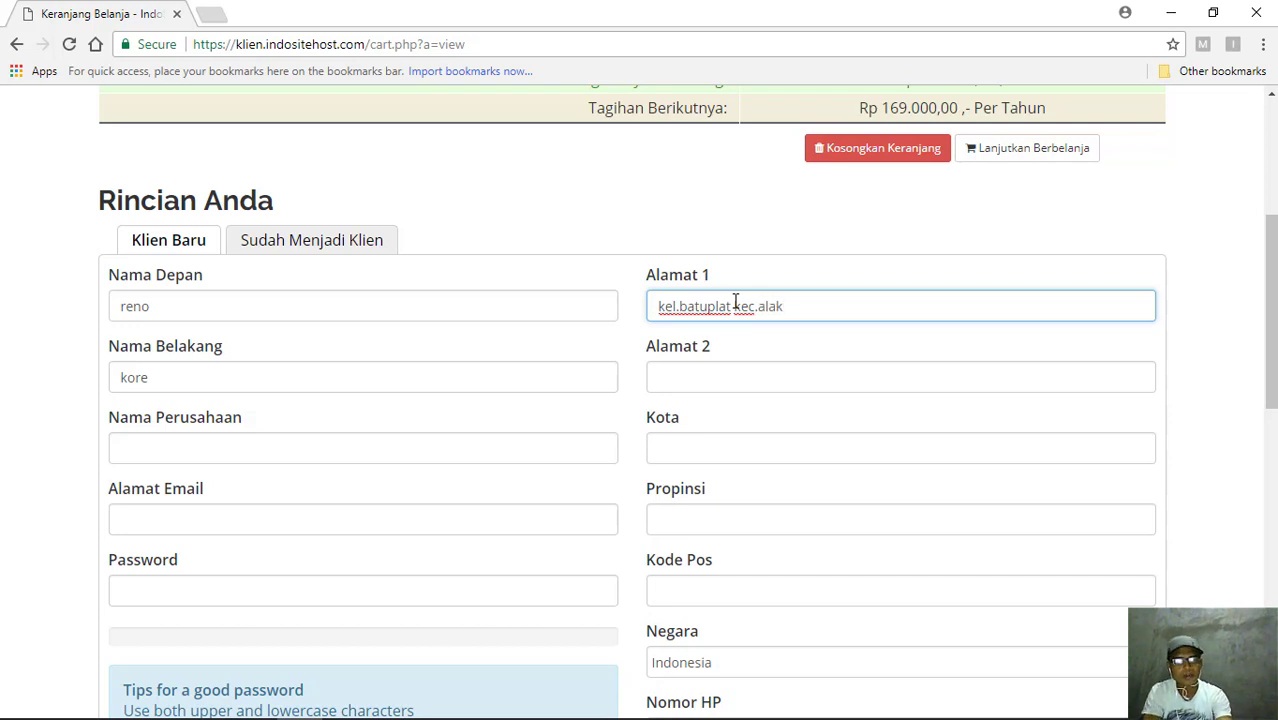
key("ctrl+a")
key("ctrl+c")
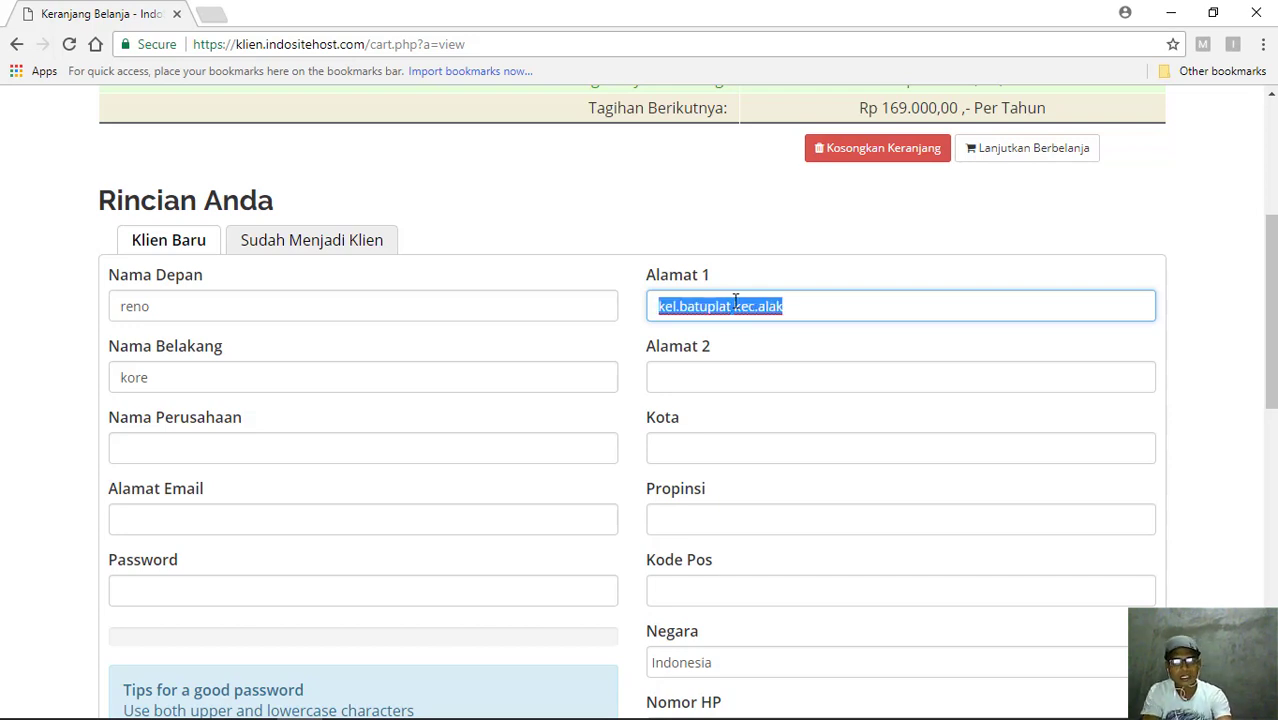
left_click(730, 385)
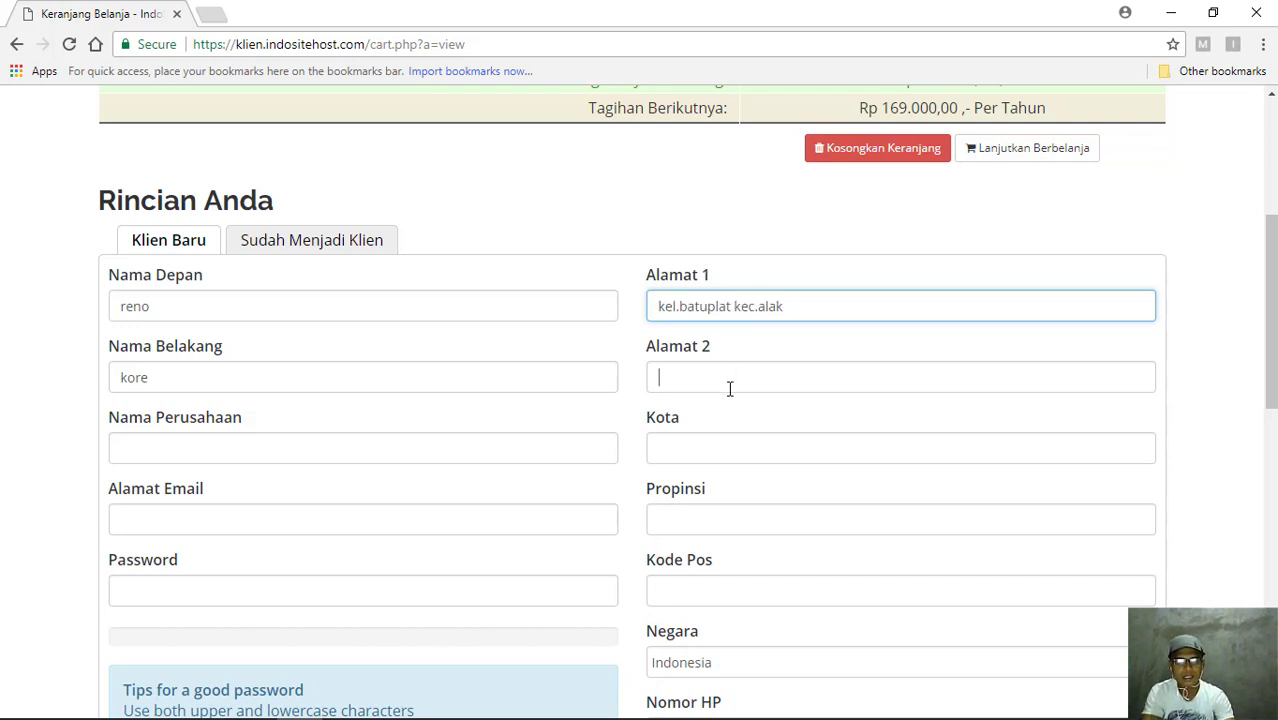
key("ctrl+v")
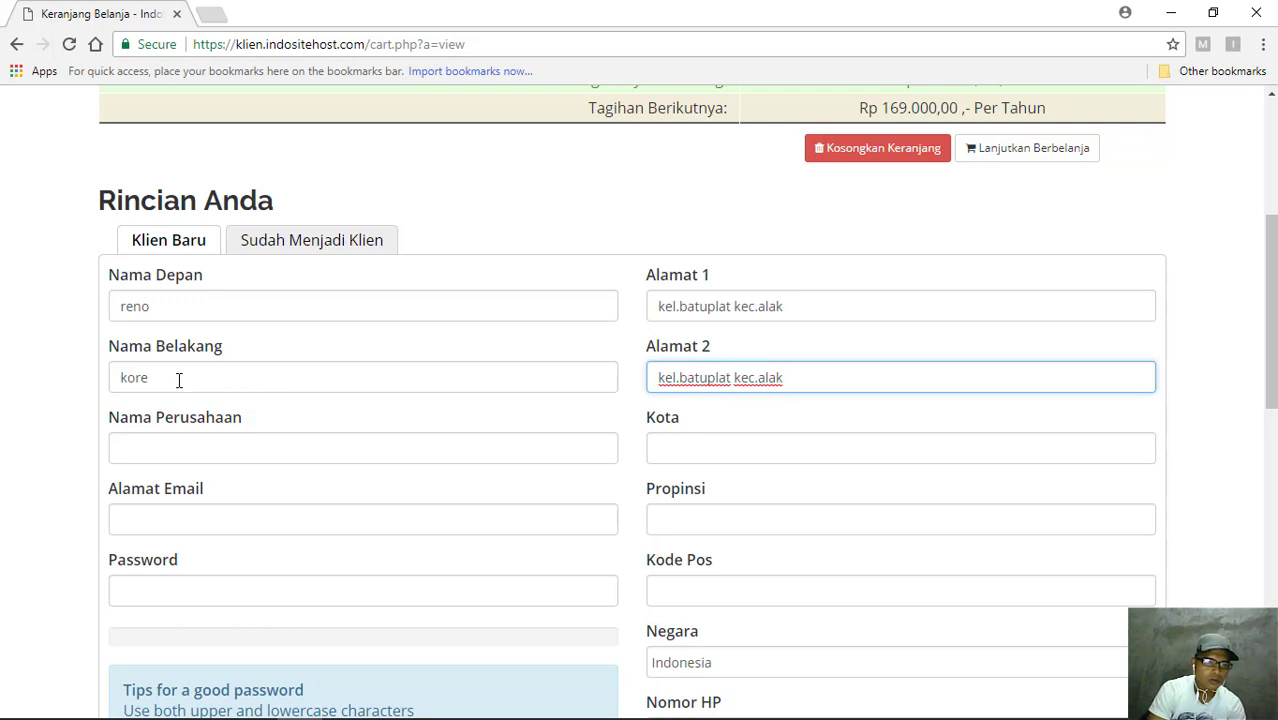
left_click(183, 448)
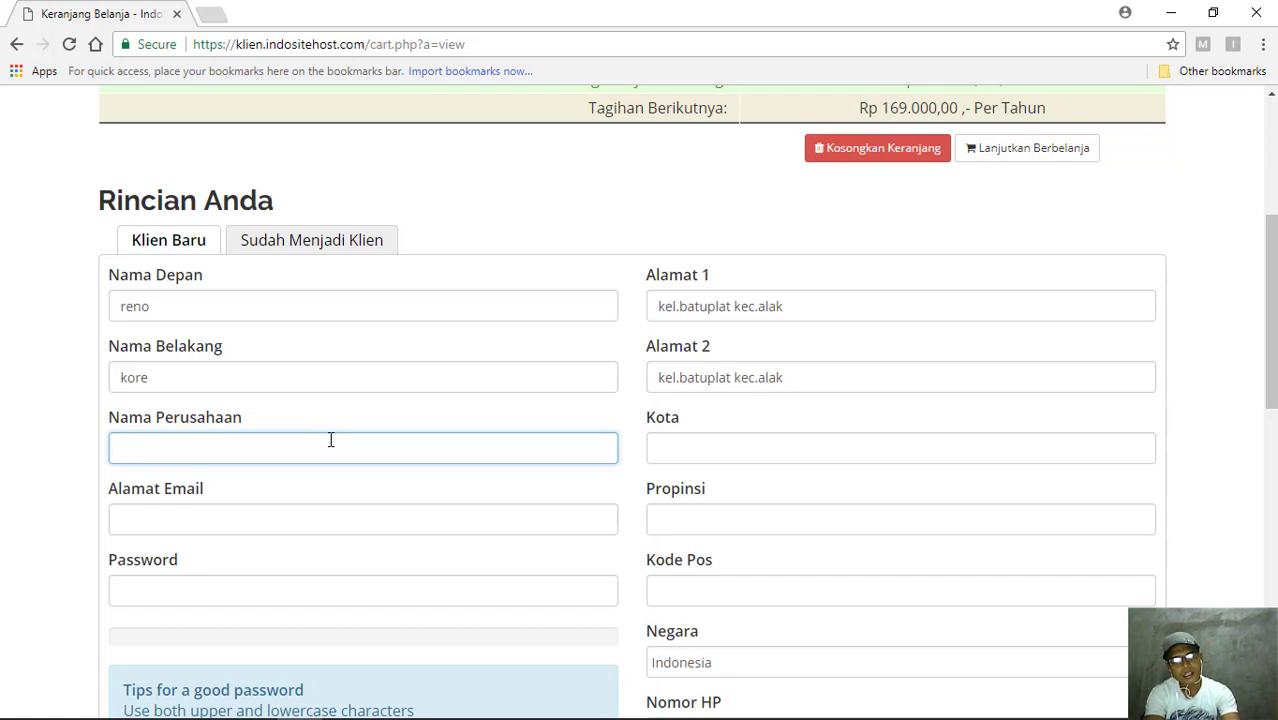
- Enter company 'Syalom Kupang', city 'Kupang' and province 'Nusa Tenggara Timur'
type("S")
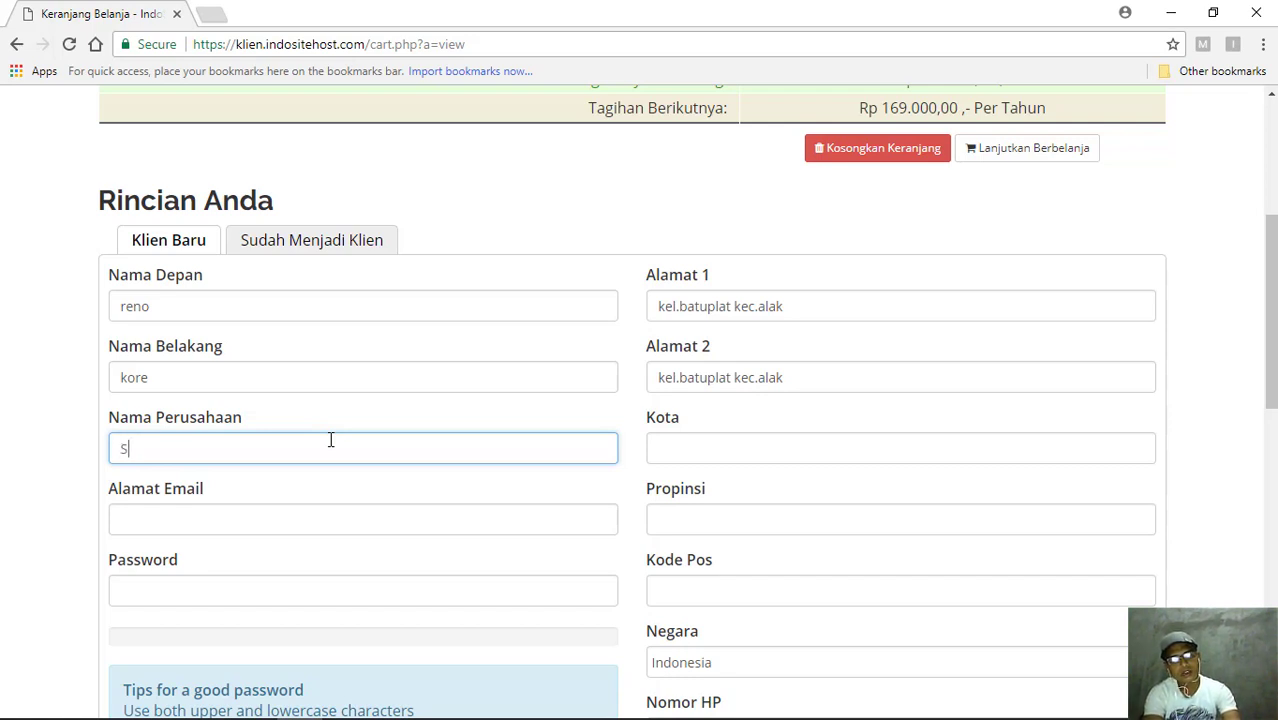
type("yalom")
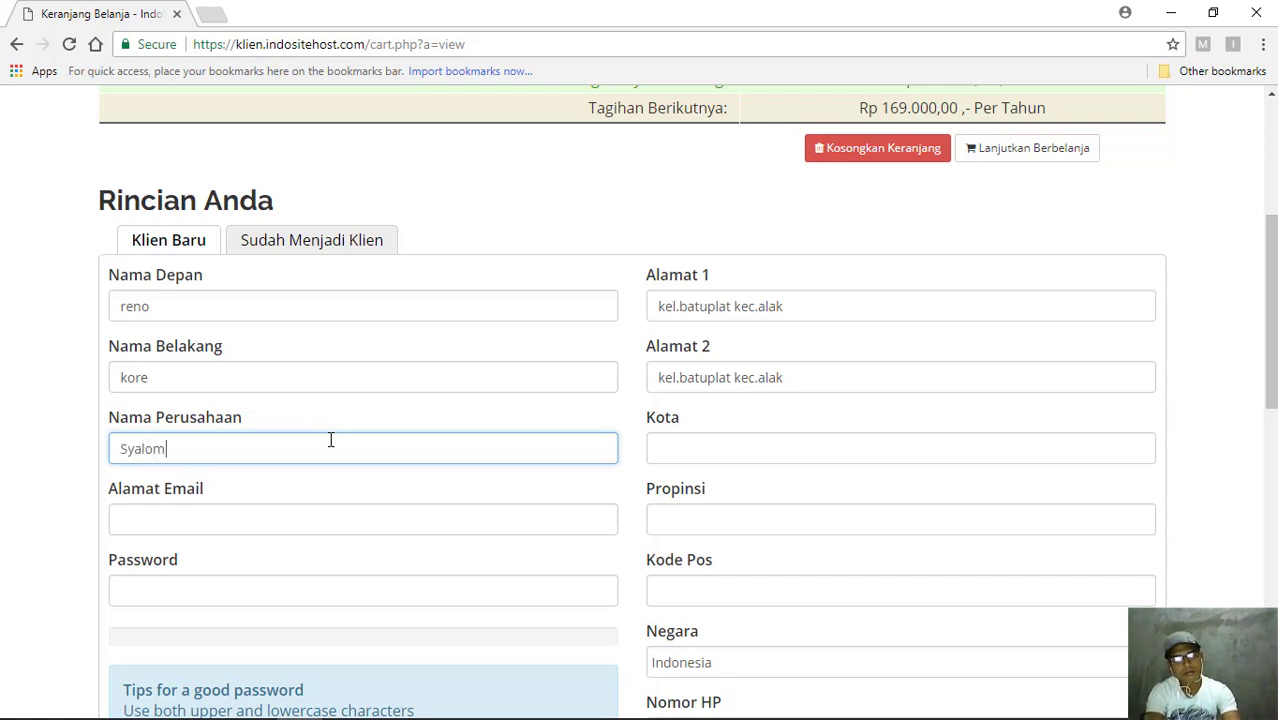
type(" K")
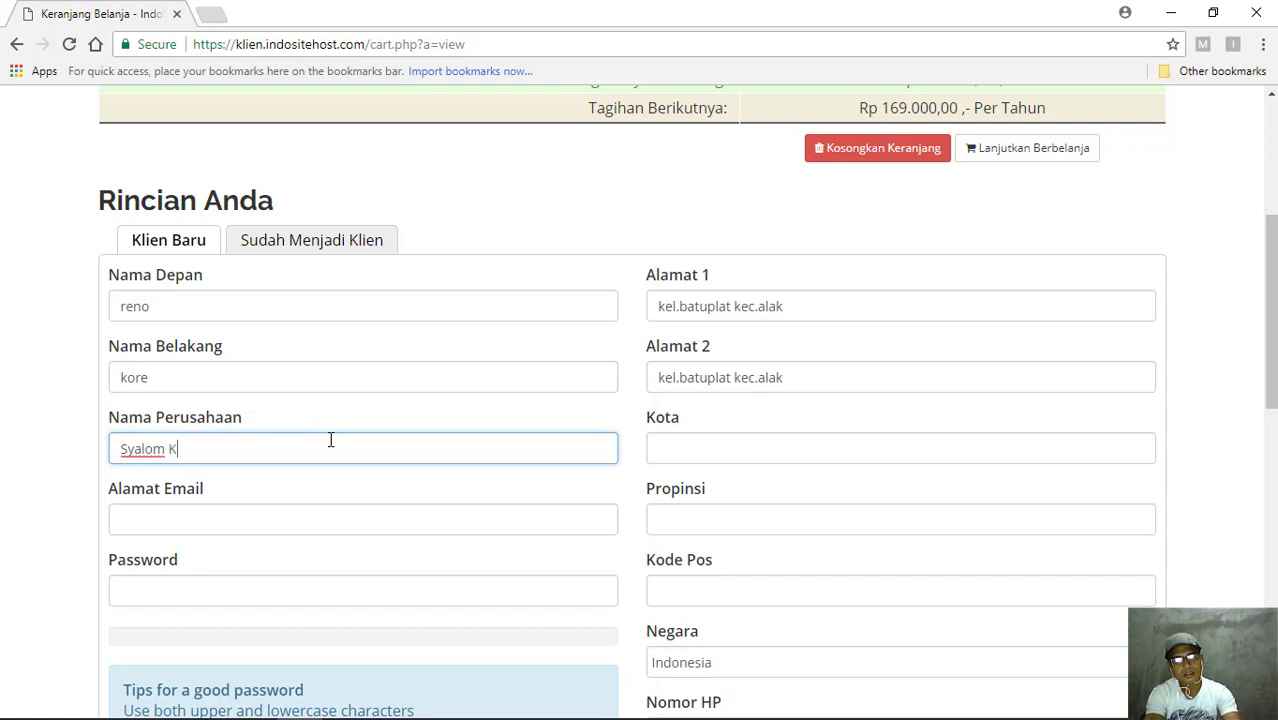
type("upan")
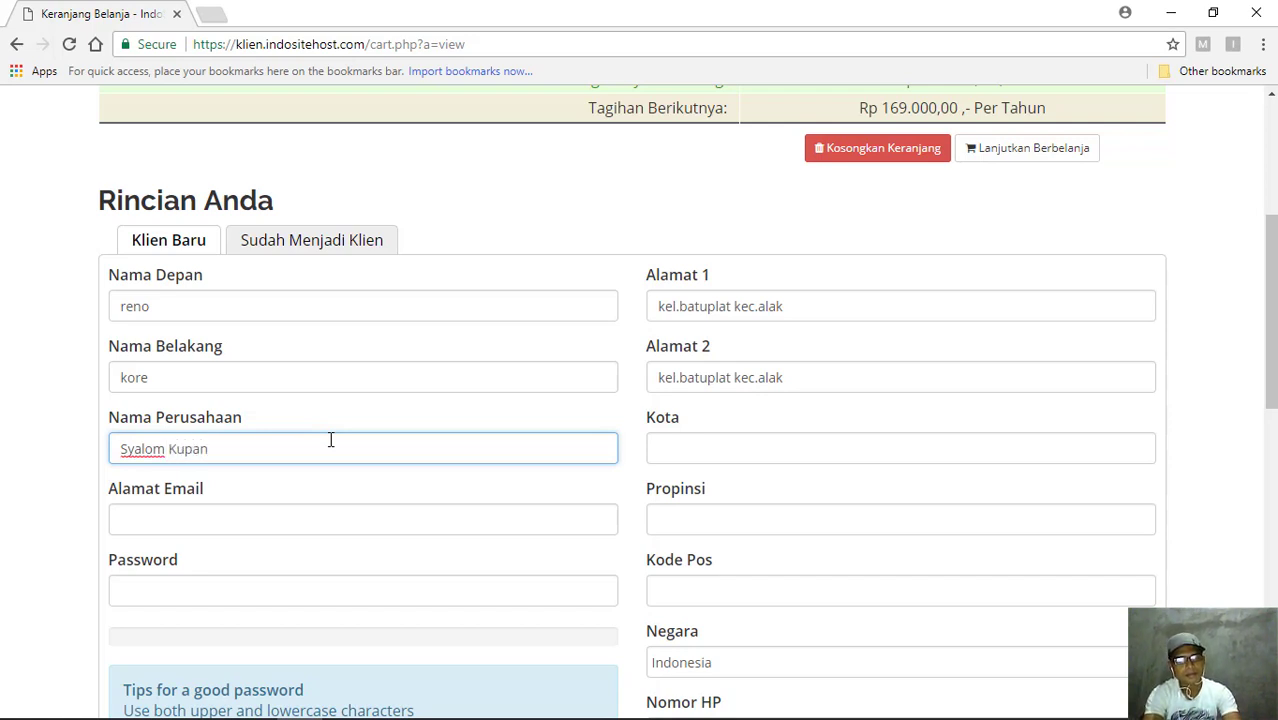
type("g")
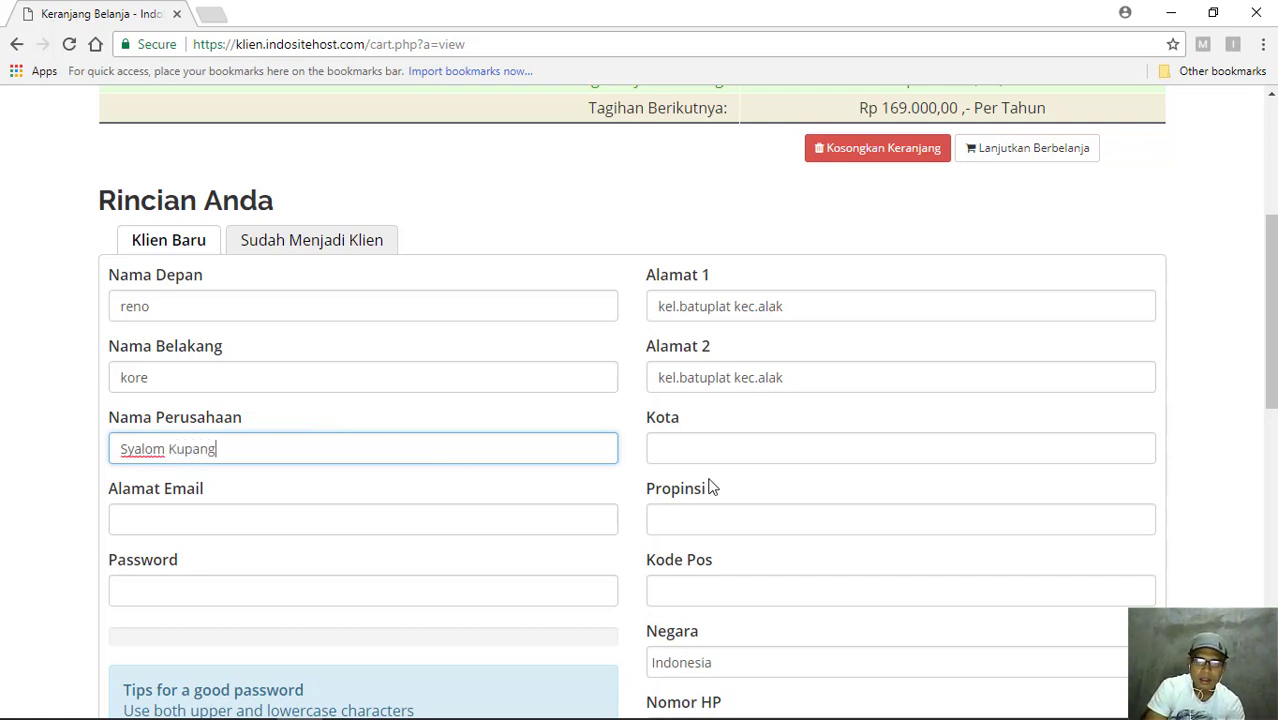
left_click(685, 454)
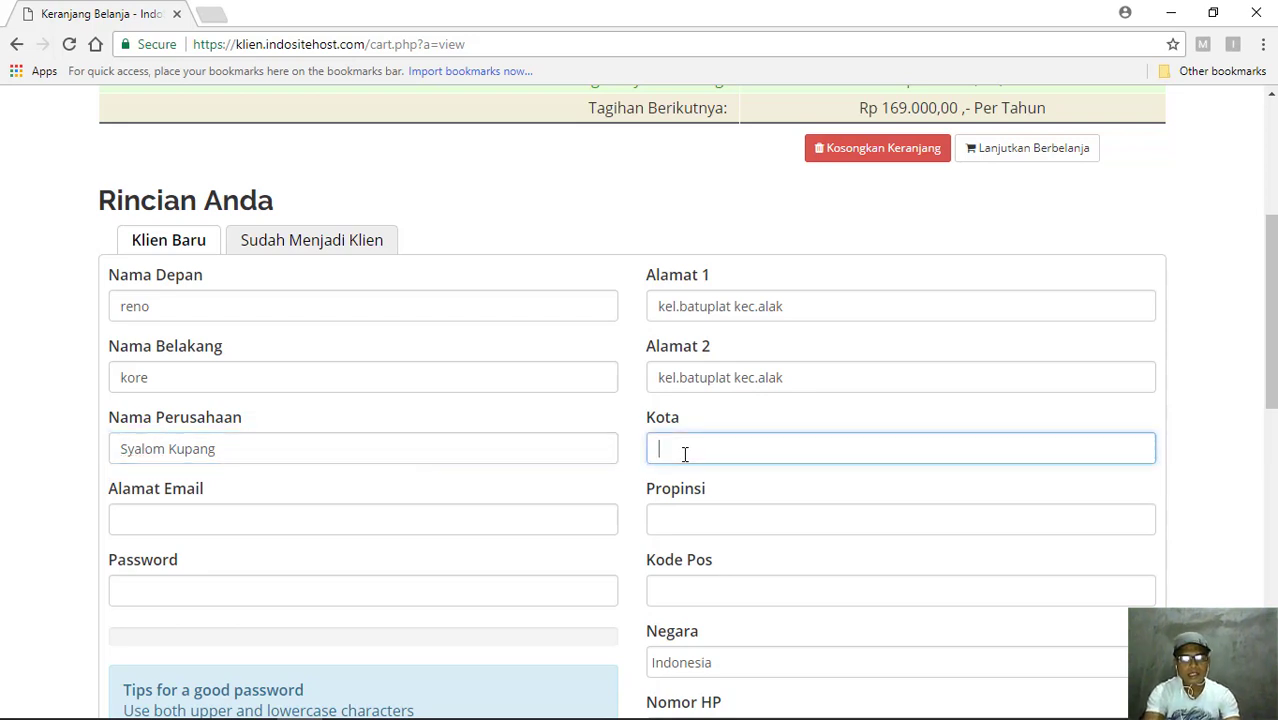
type("Kupang")
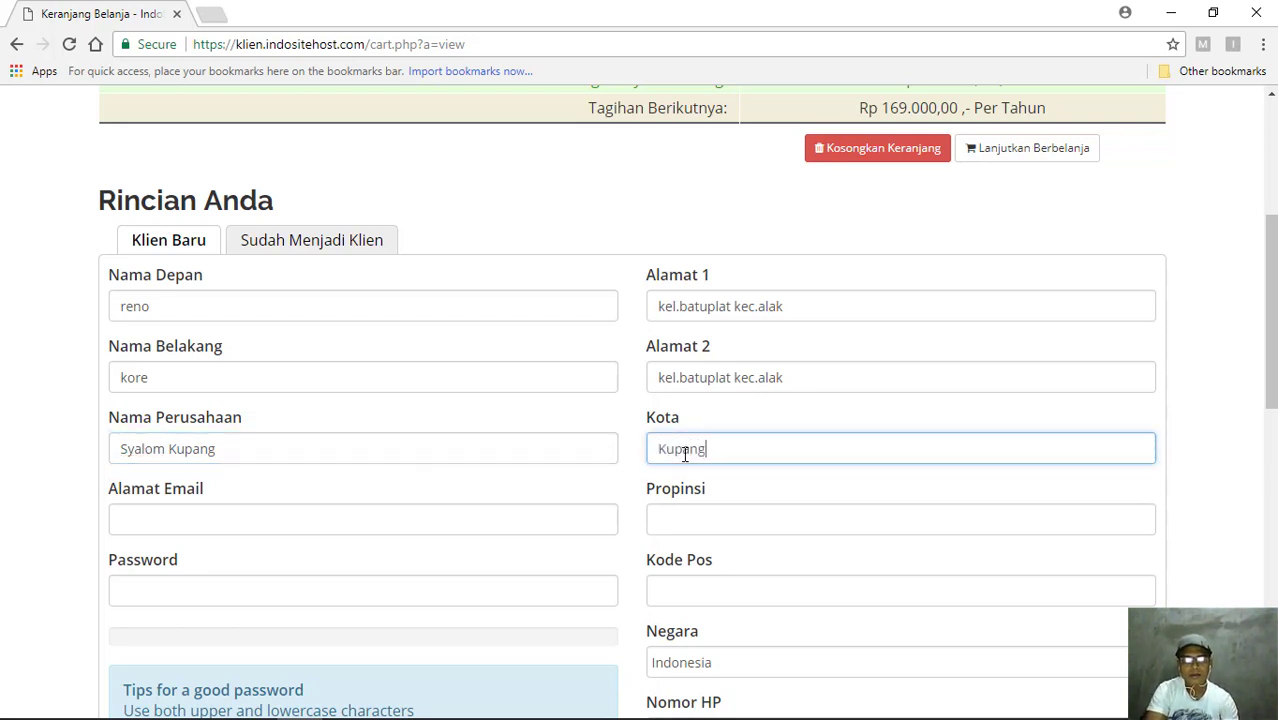
left_click(685, 520)
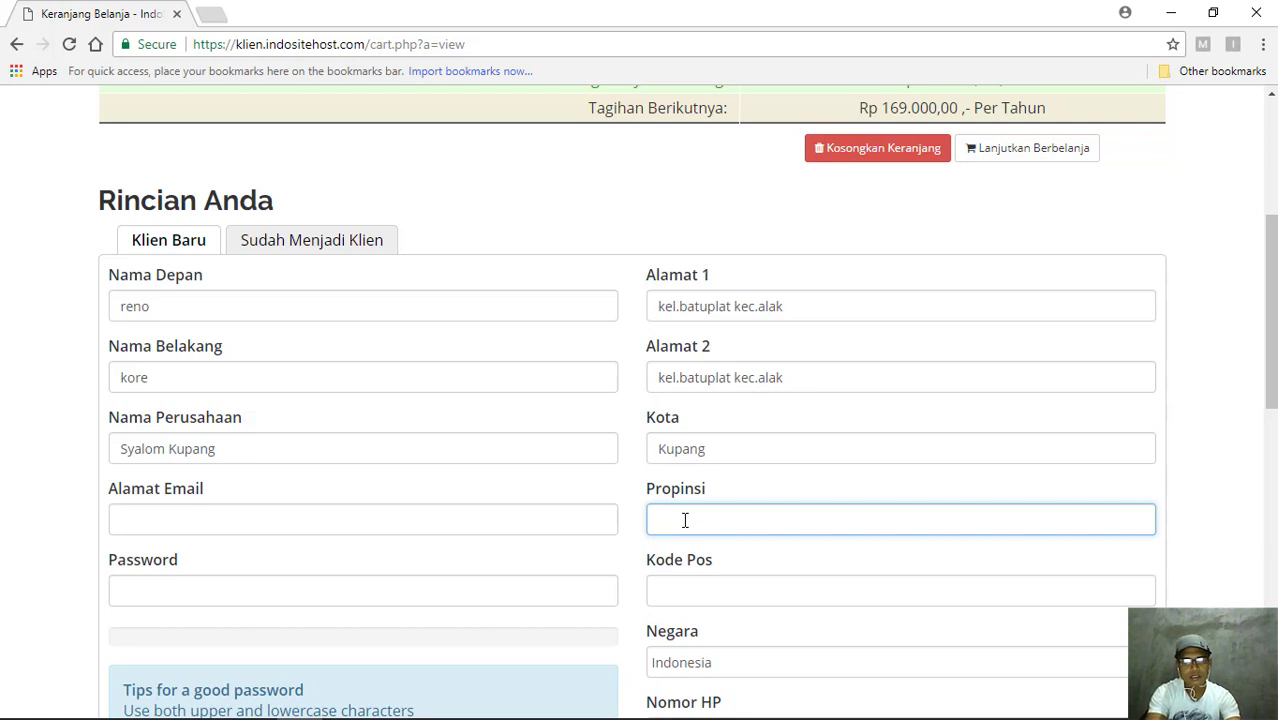
type("Nusa Te")
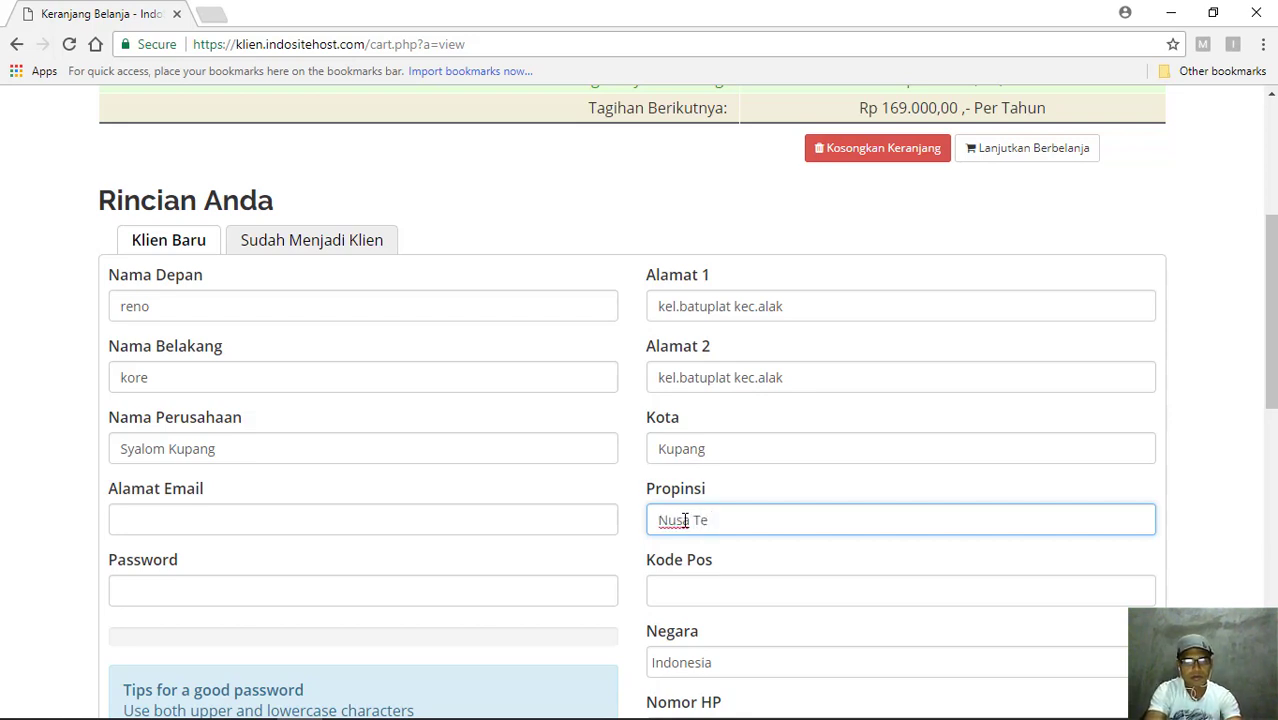
type("ng")
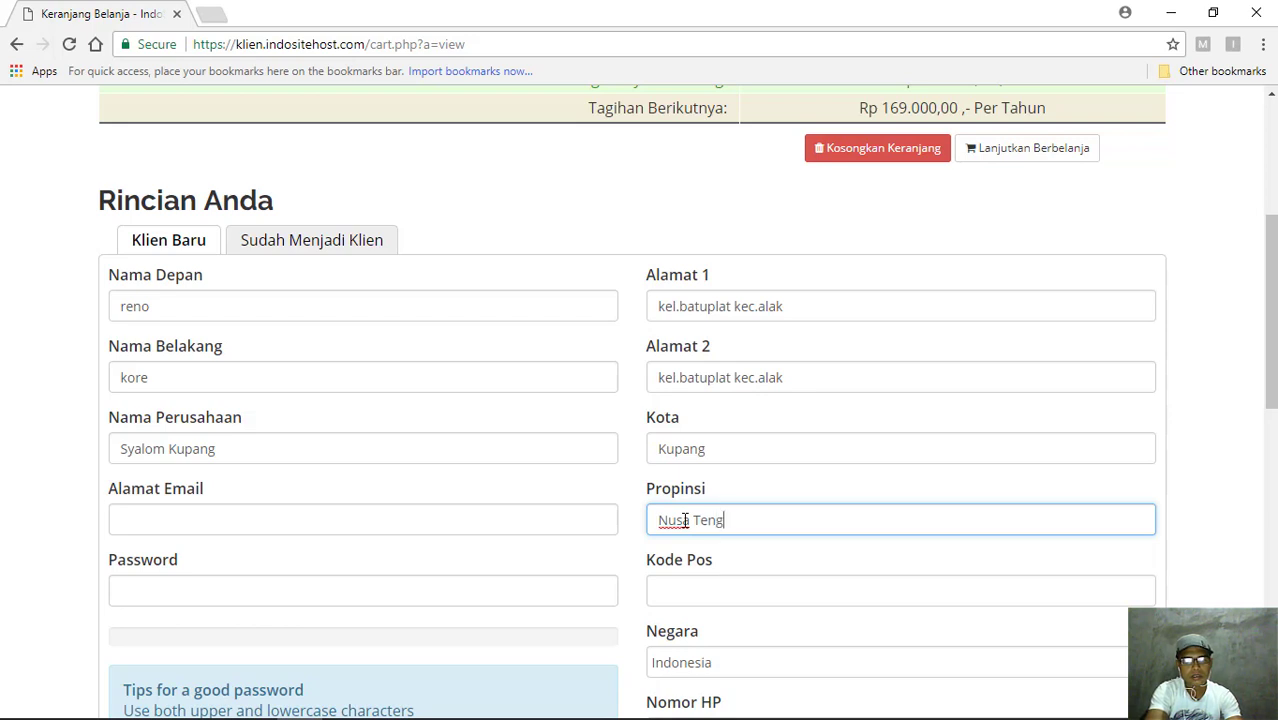
type("gara ")
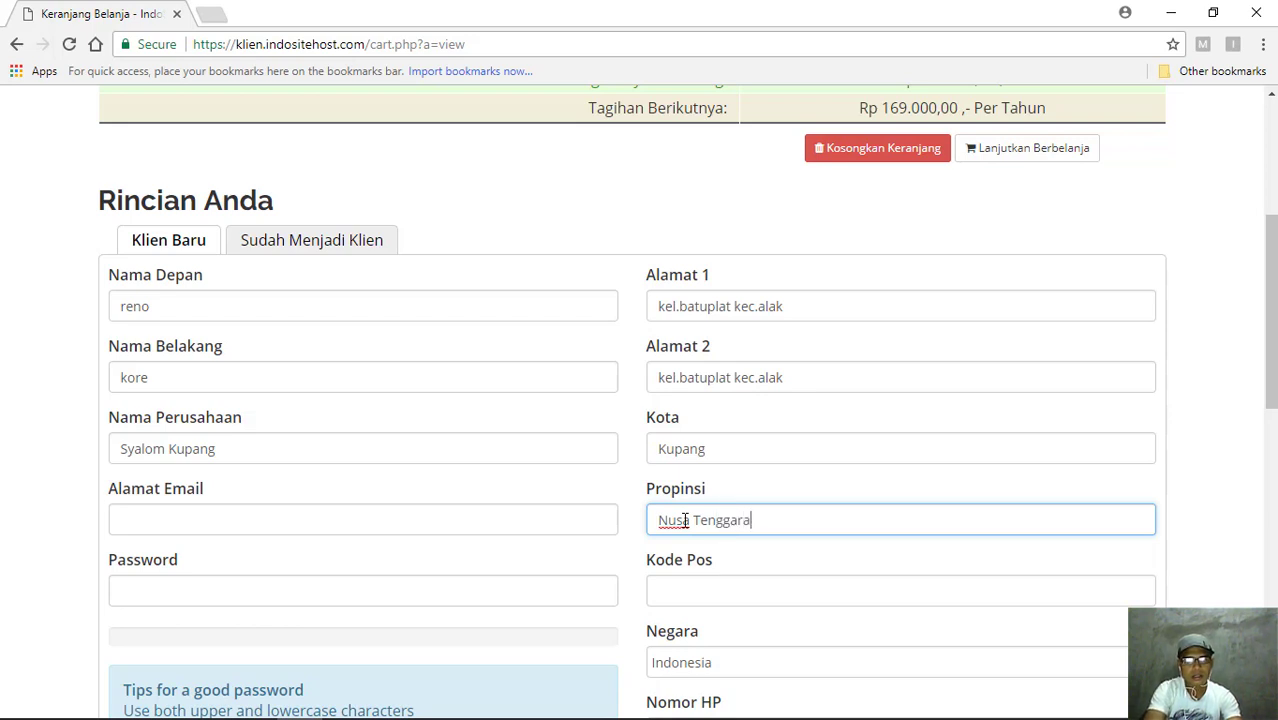
type("T")
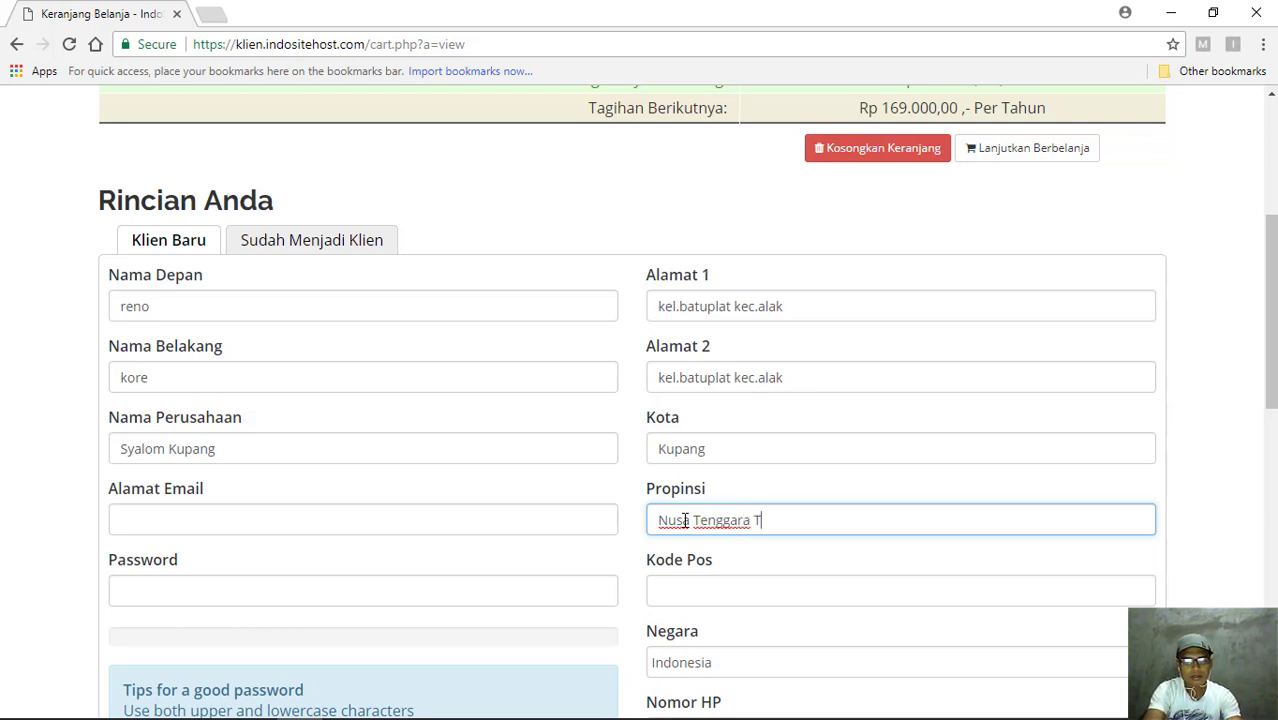
type("imur")
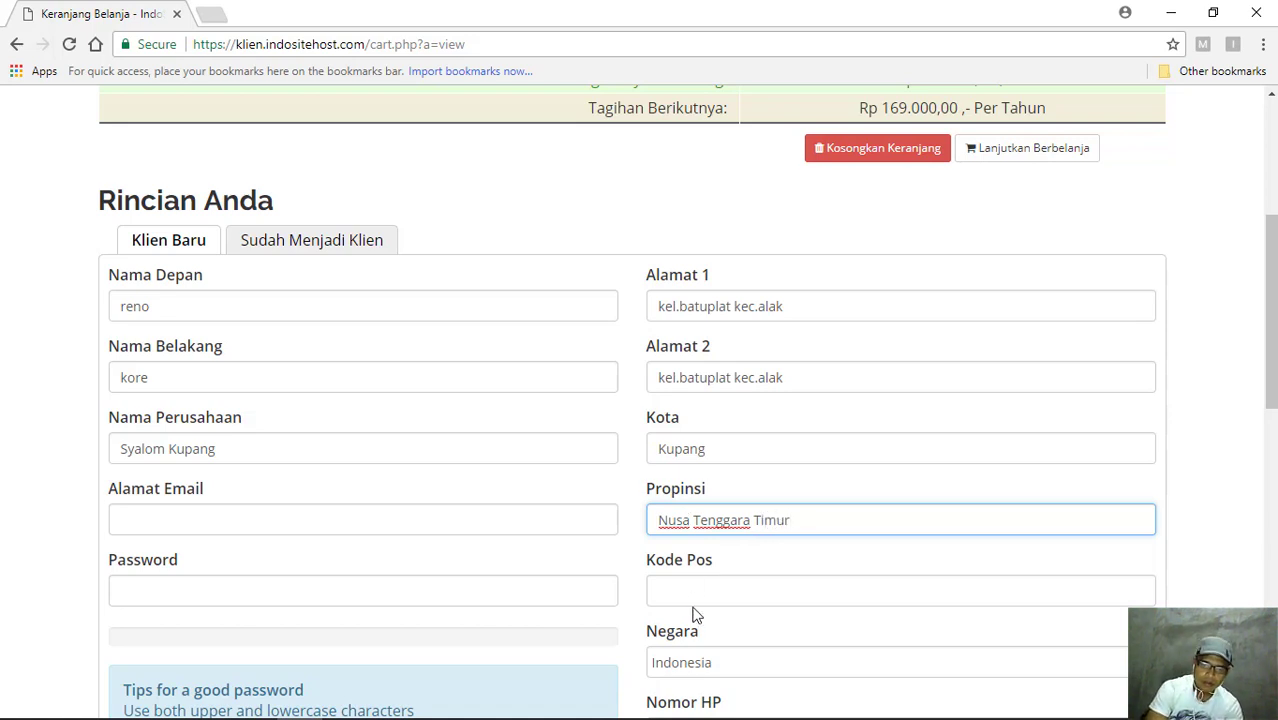
- Enter the contact's e-mail address in Alamat Email and the postal code in Kode Pos
left_click(690, 586)
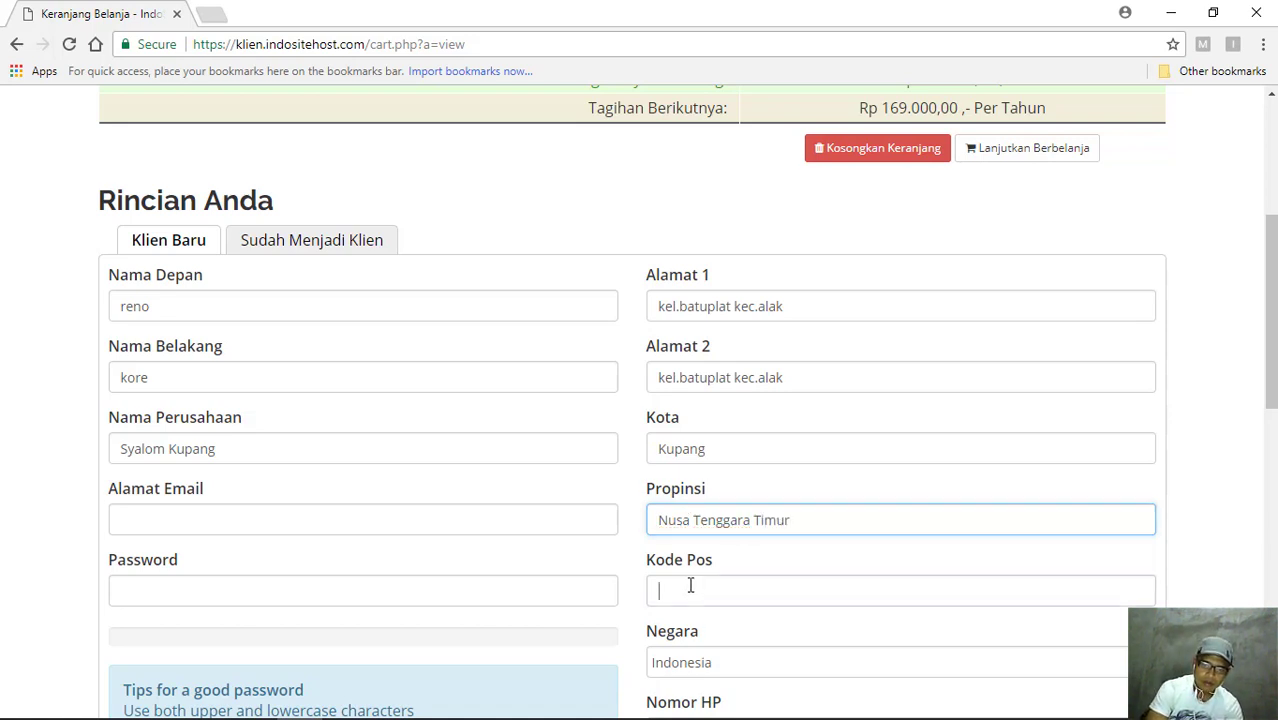
left_click(153, 523)
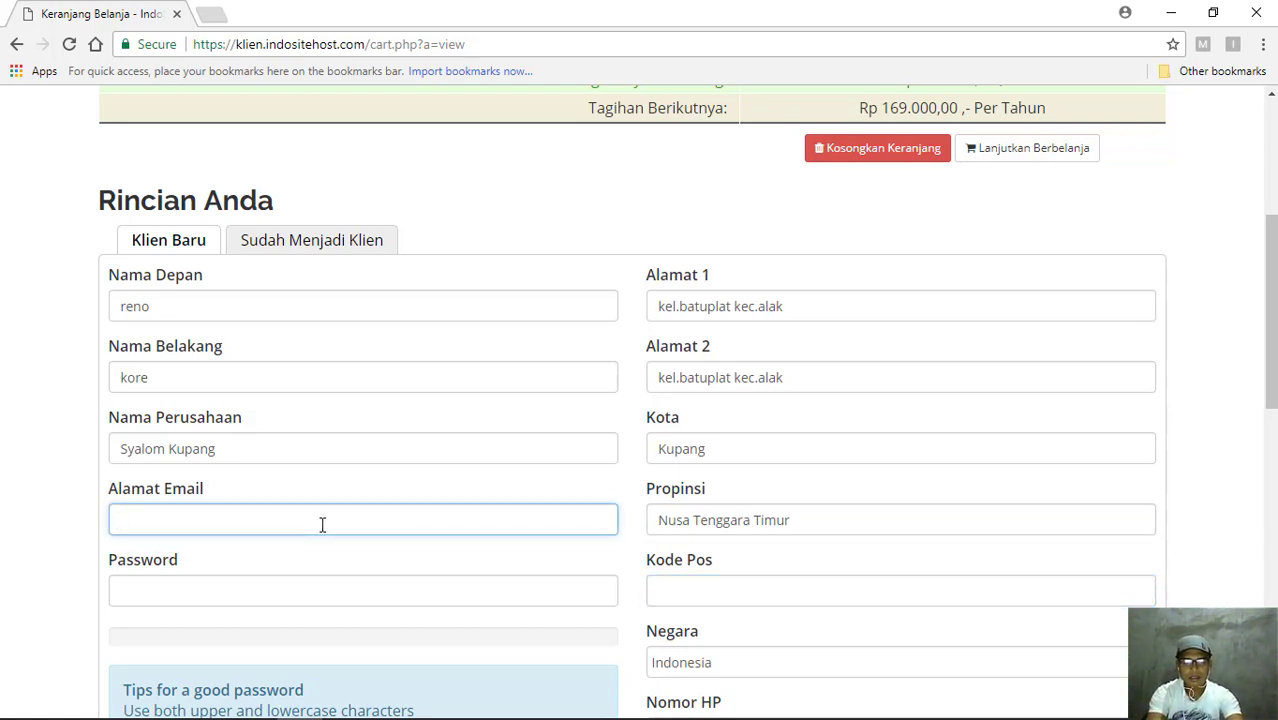
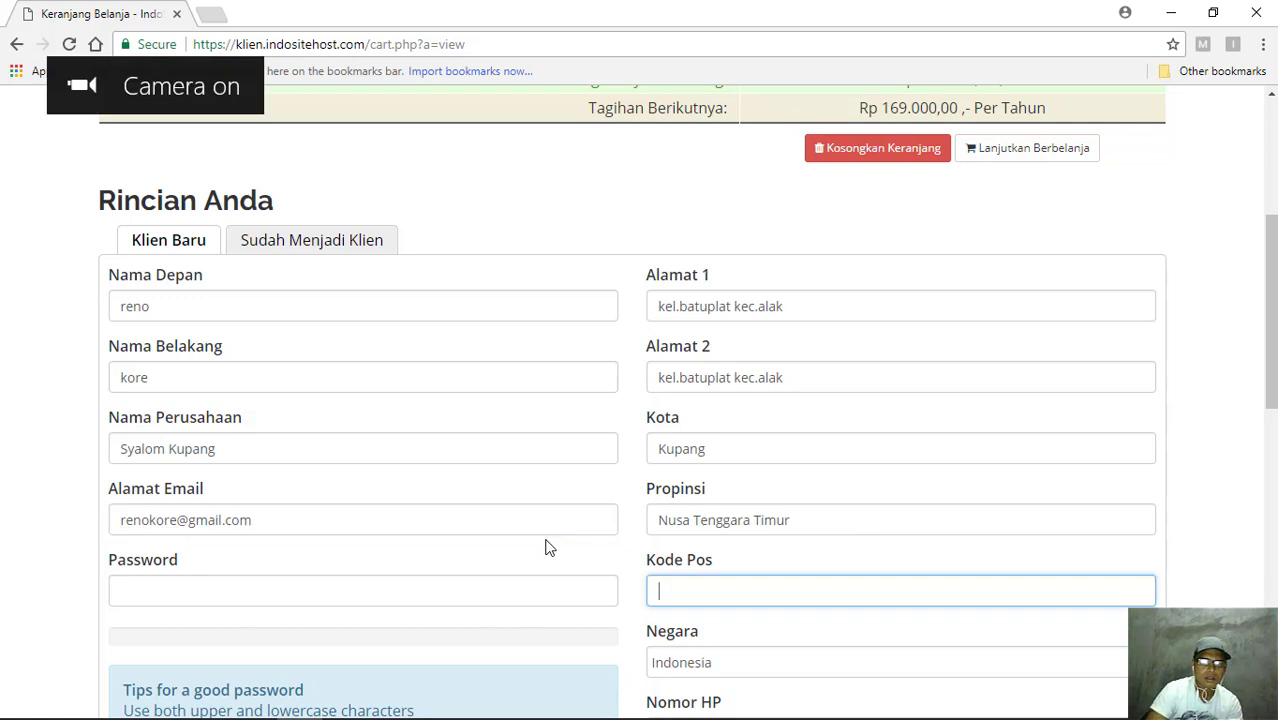
type("85237")
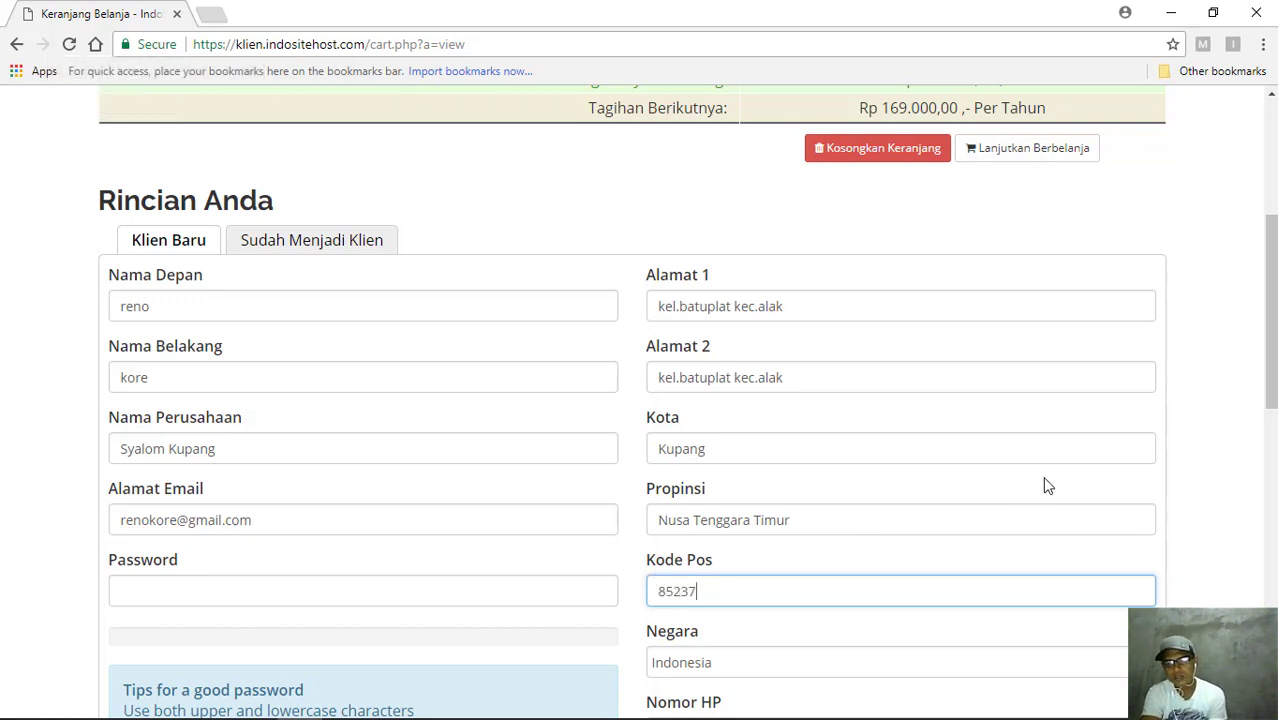
- Enter the contact's mobile phone number in the Nomor HP field of the client form
left_click_drag(1271, 365, 1271, 431)
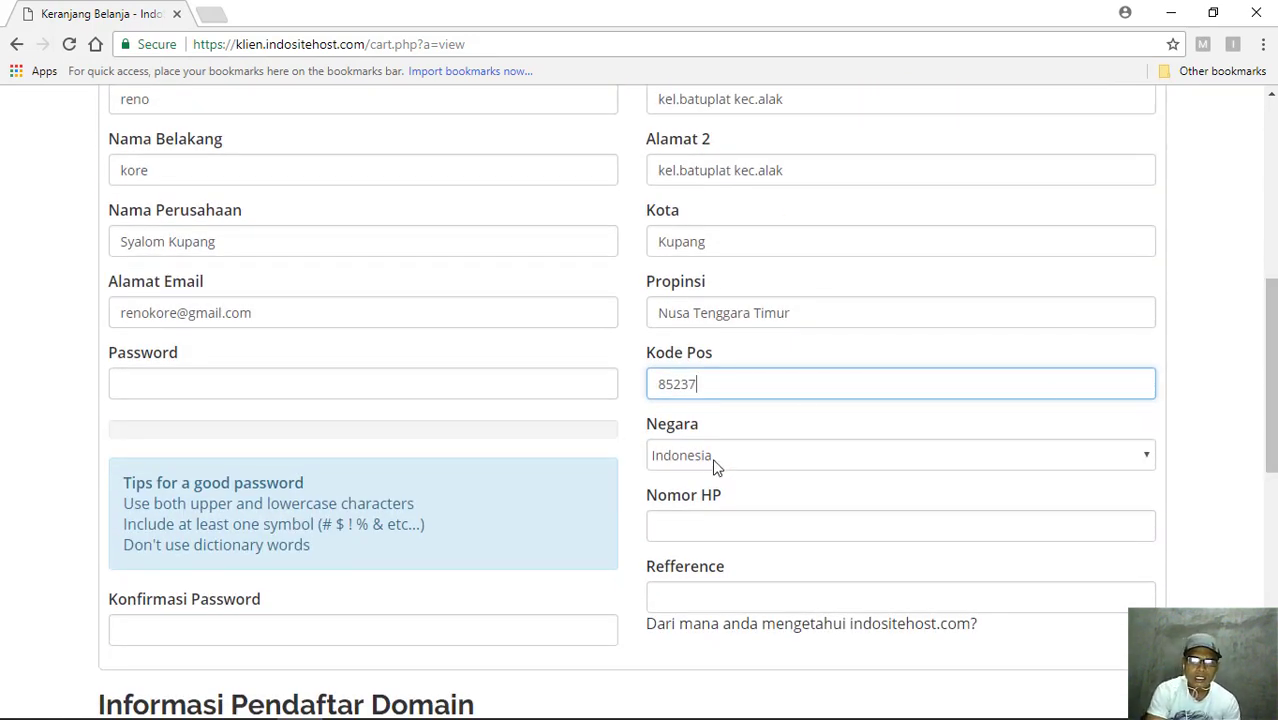
left_click(688, 527)
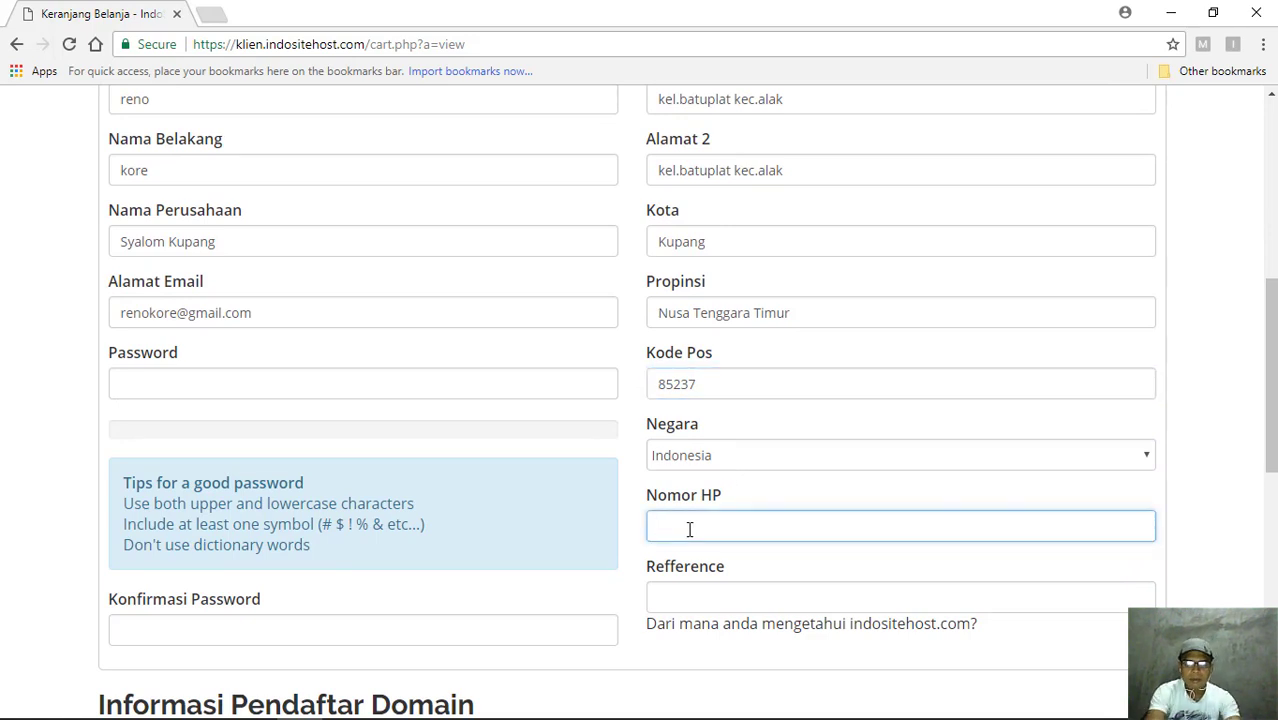
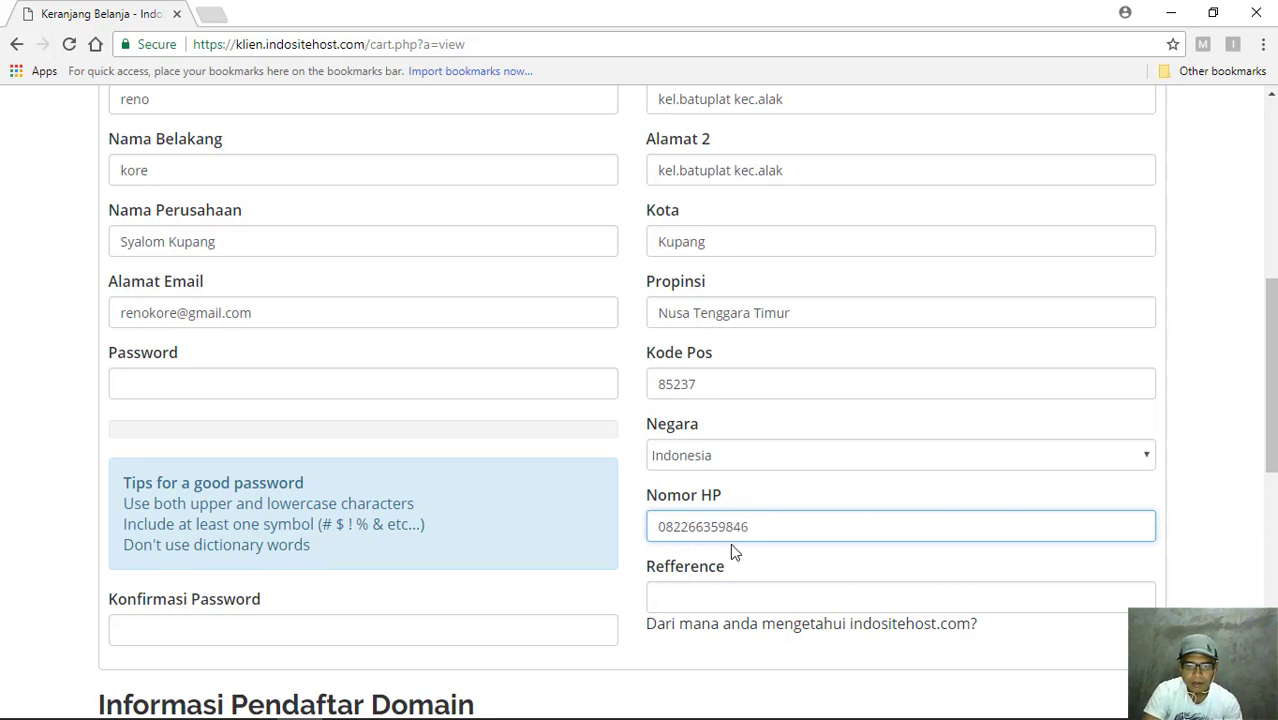
left_click(698, 600)
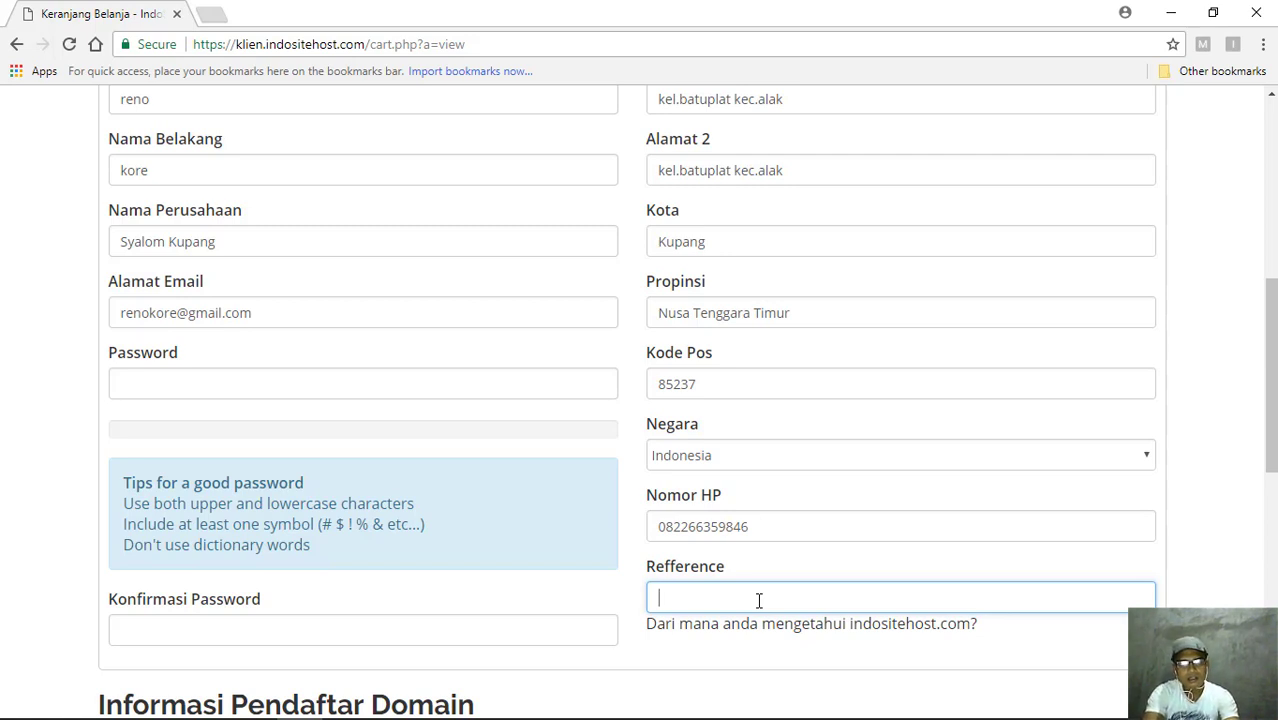
- Enter Google as the referral source, type the account password, and begin retyping it to confirm
type("Google")
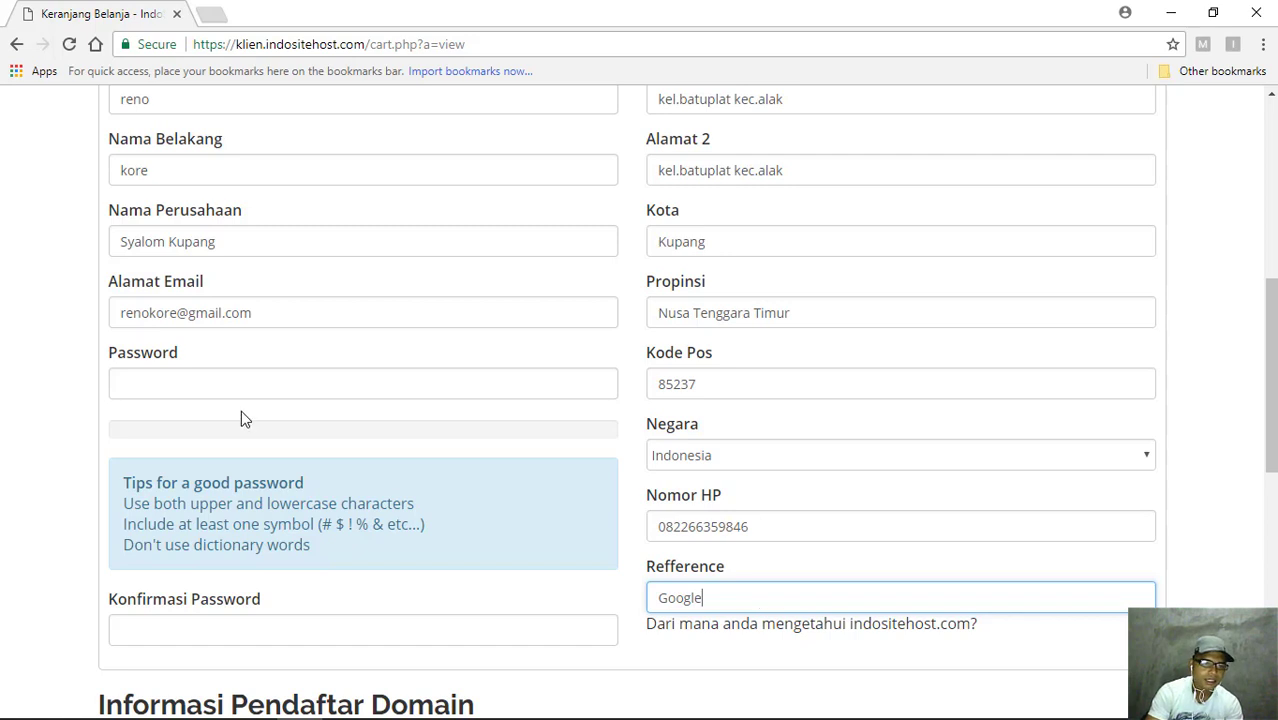
left_click(173, 386)
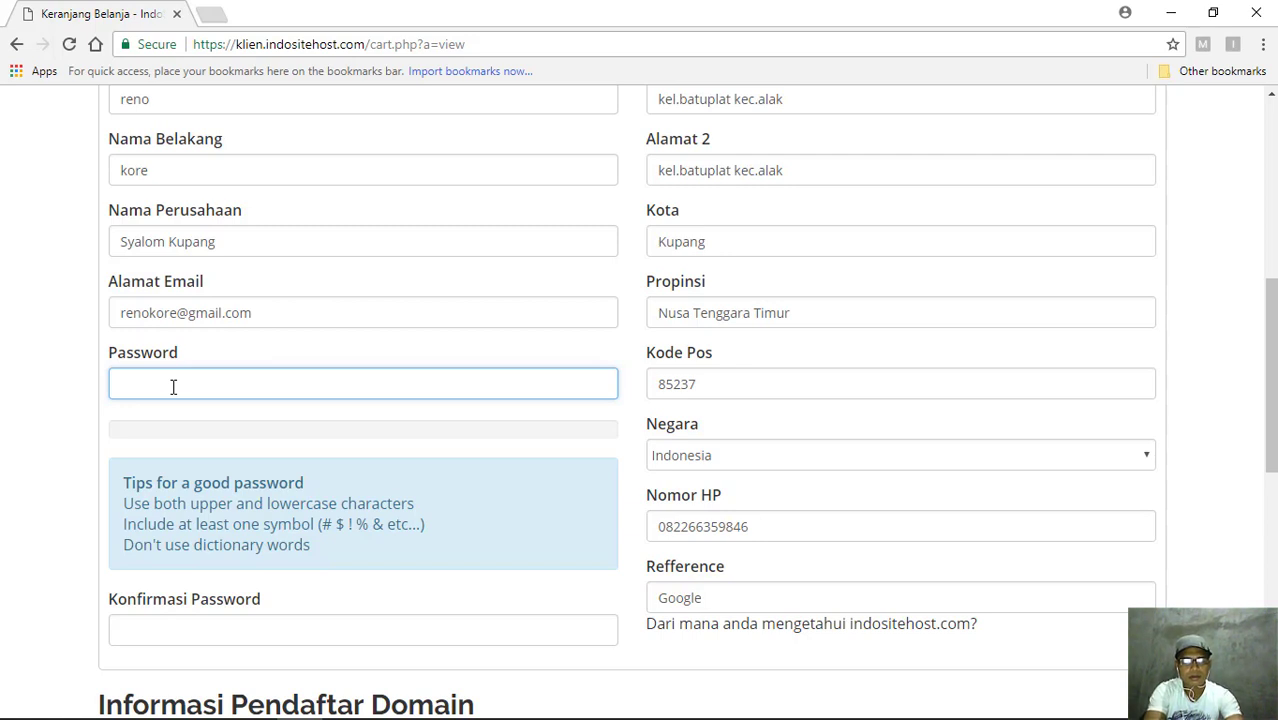
type("•••")
key("BackSpace")
key("BackSpace")
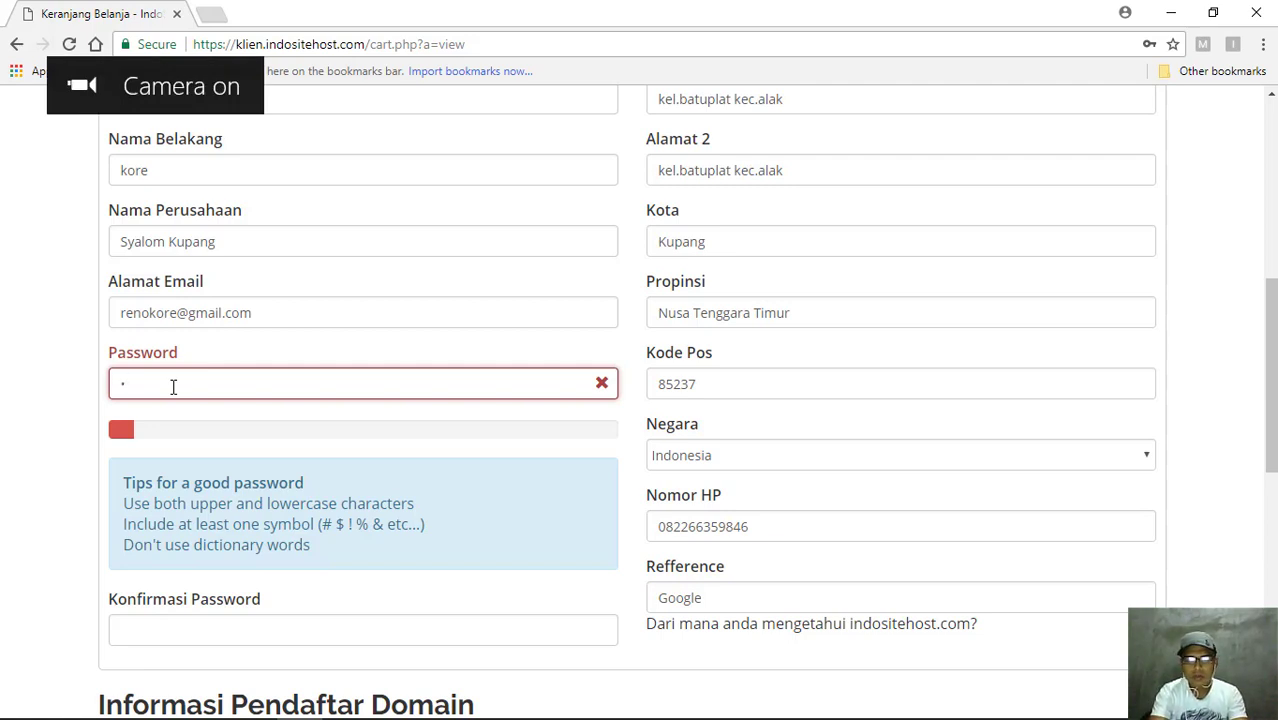
key("BackSpace")
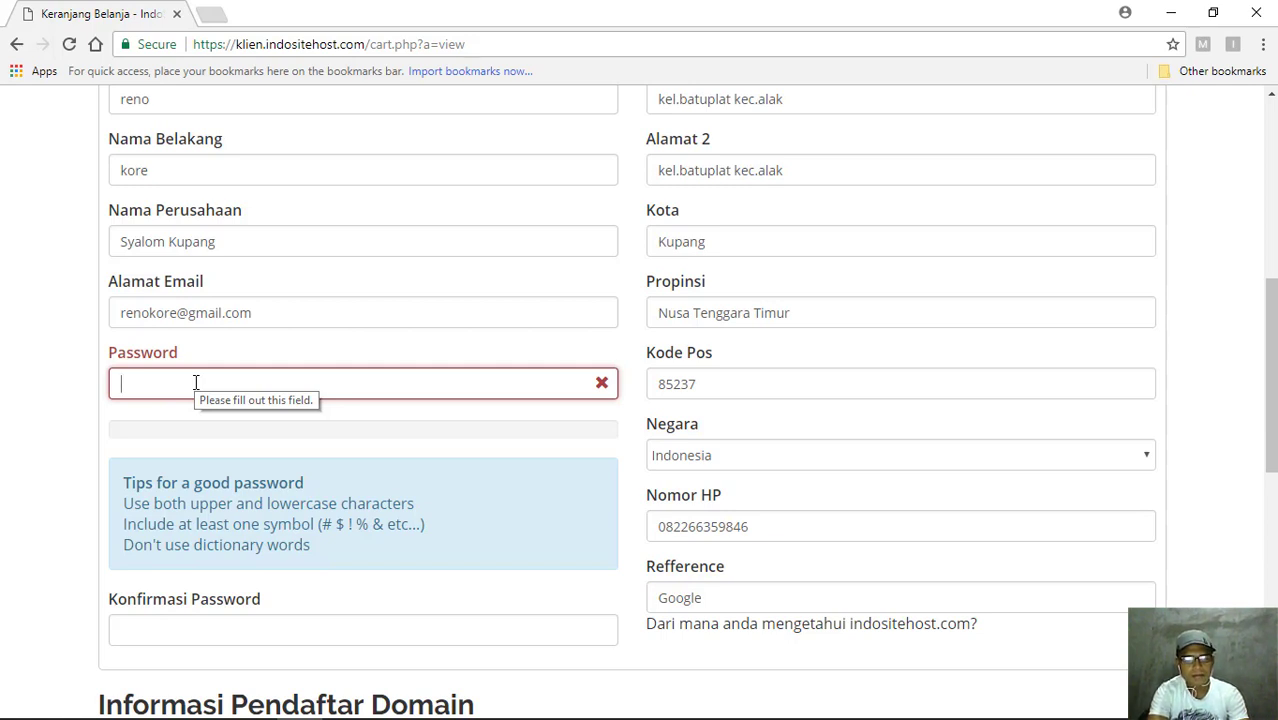
type("••••••••")
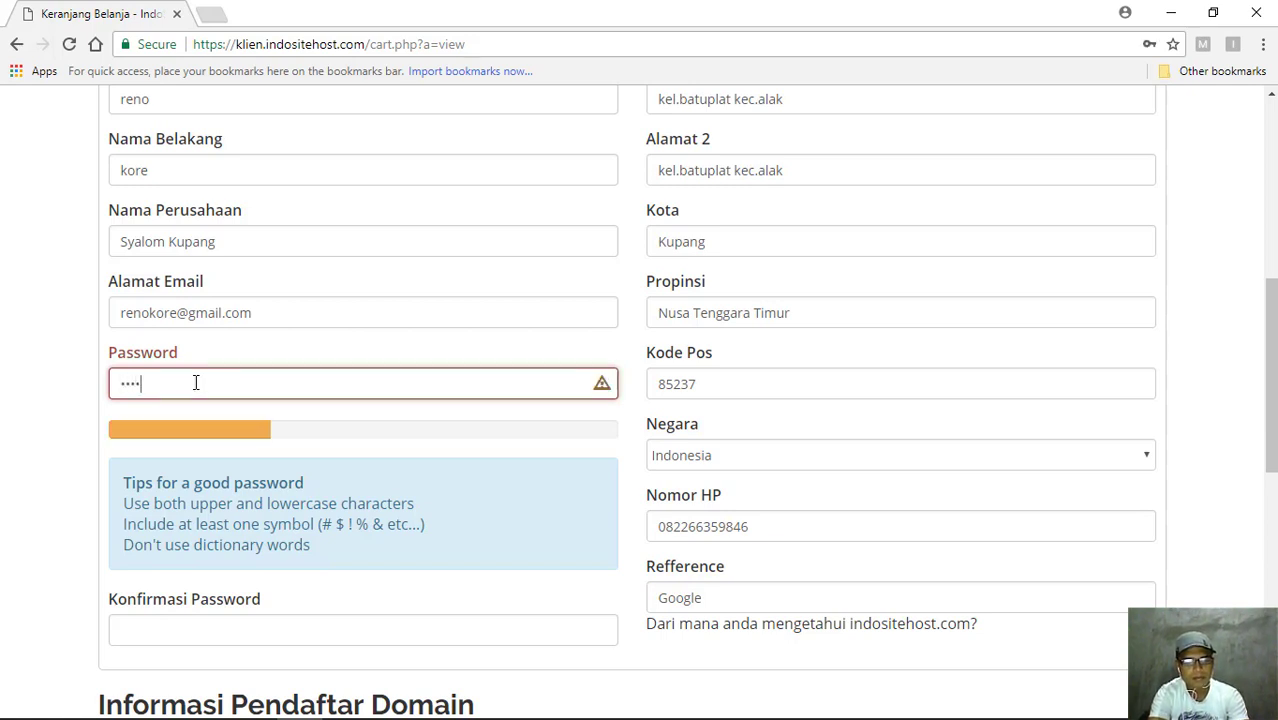
type("••")
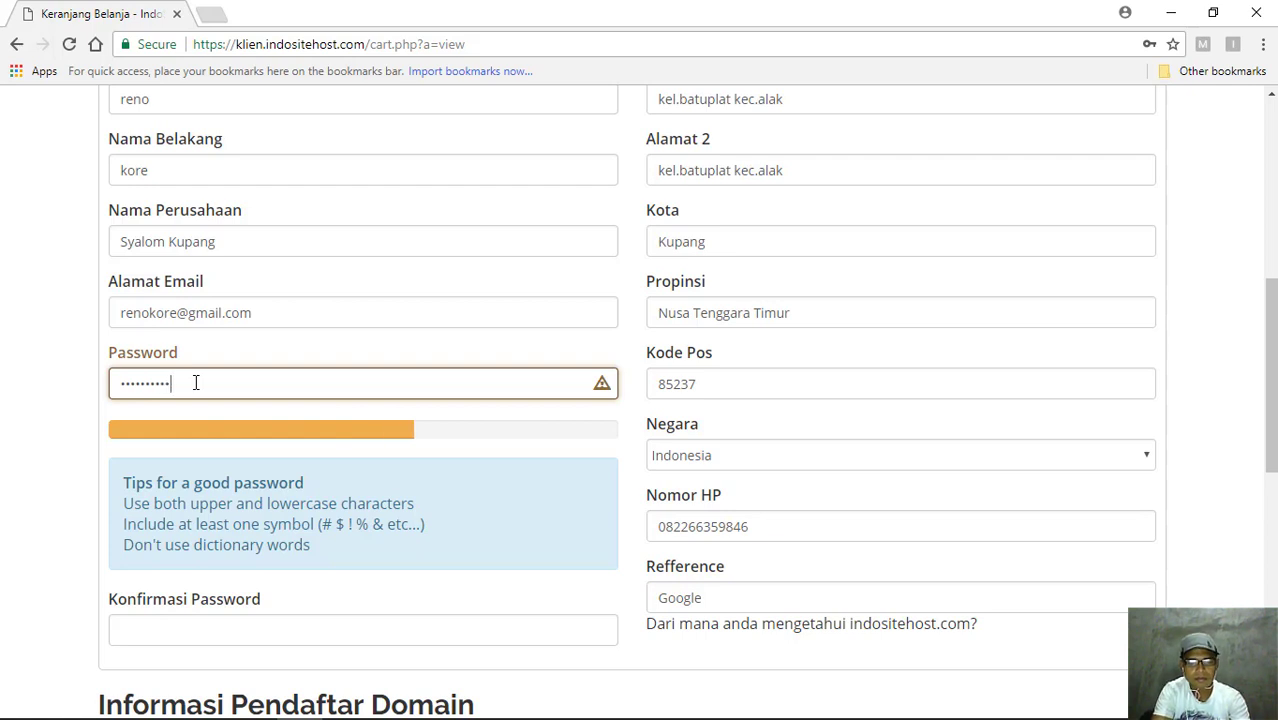
type("•")
type("123")
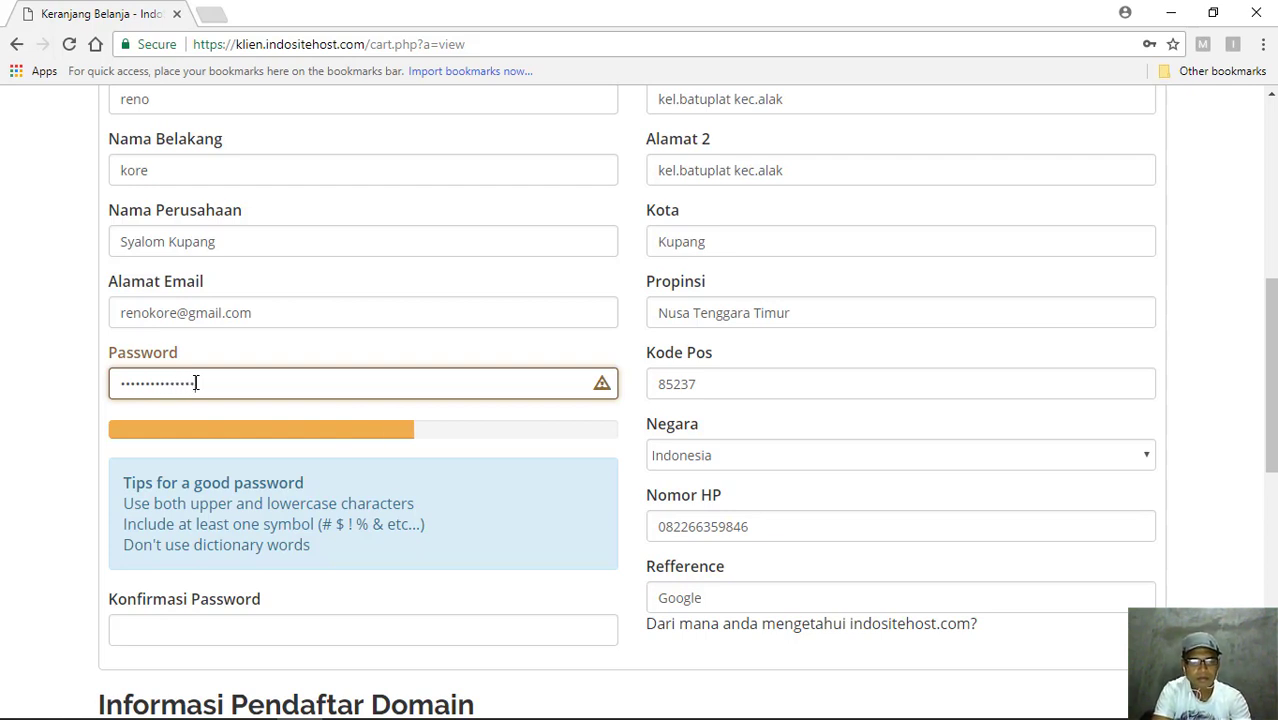
type("45")
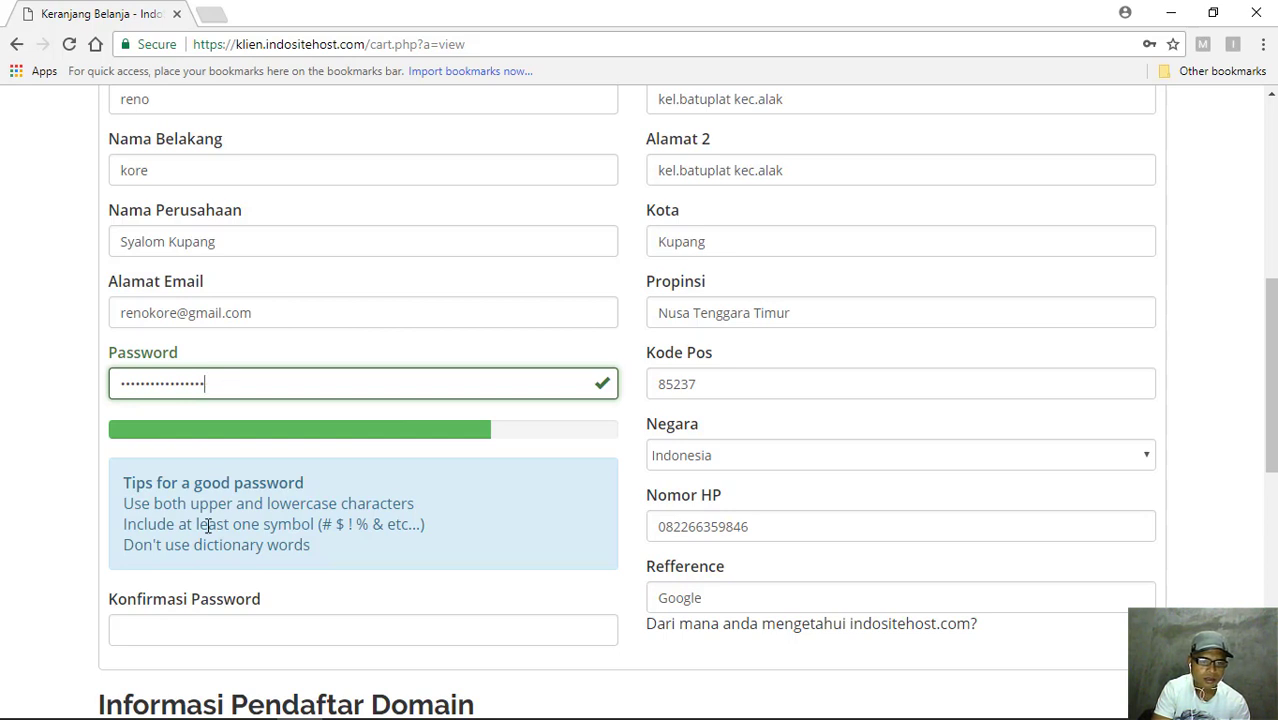
left_click(203, 629)
type("•")
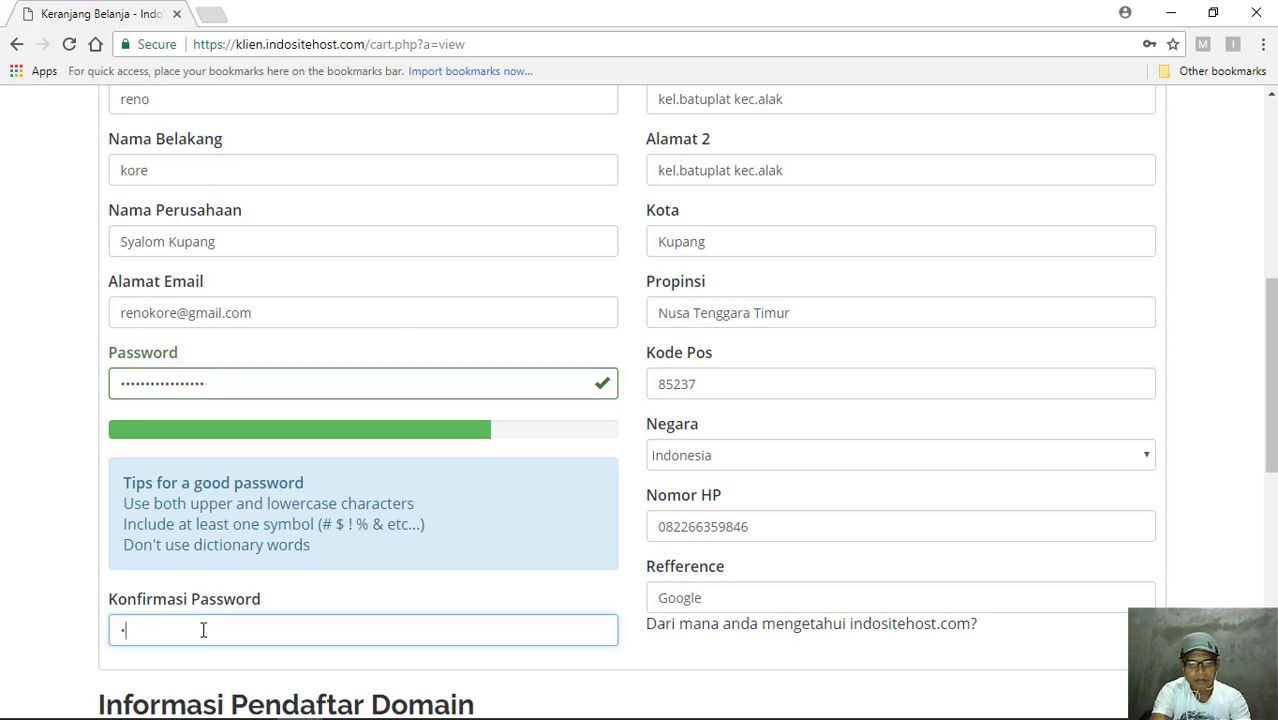
type("••••")
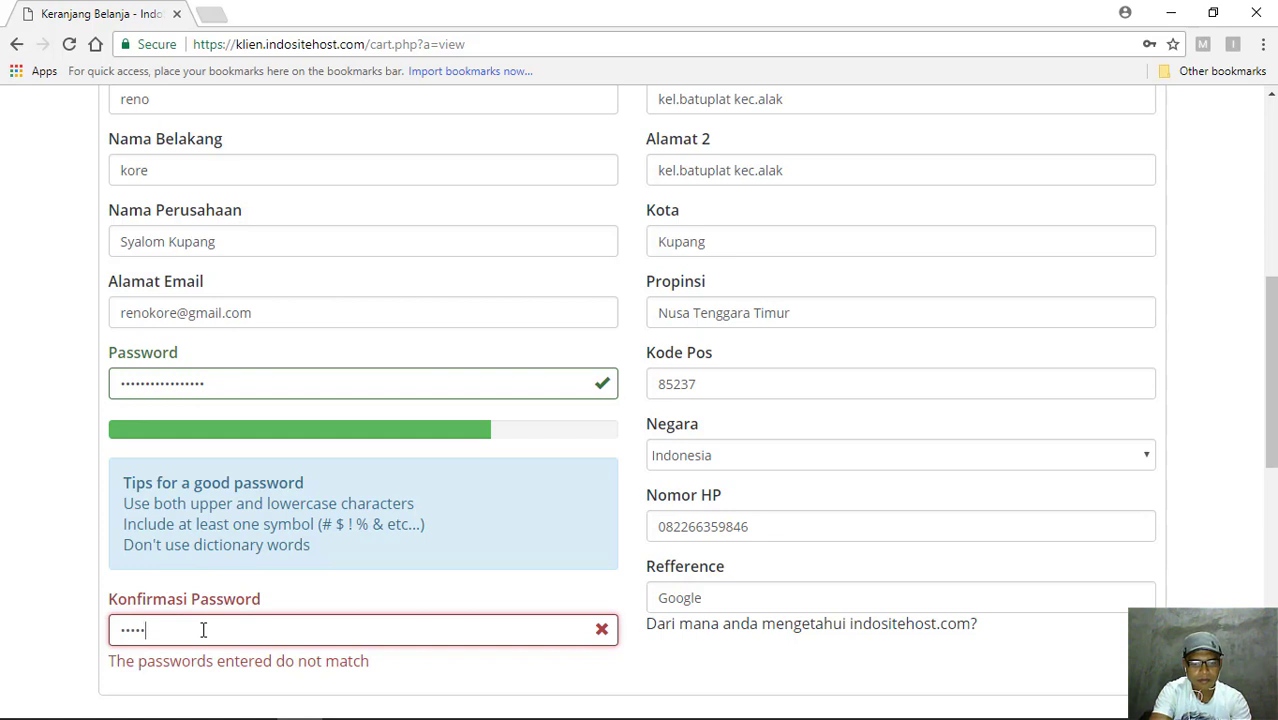
type("••••••")
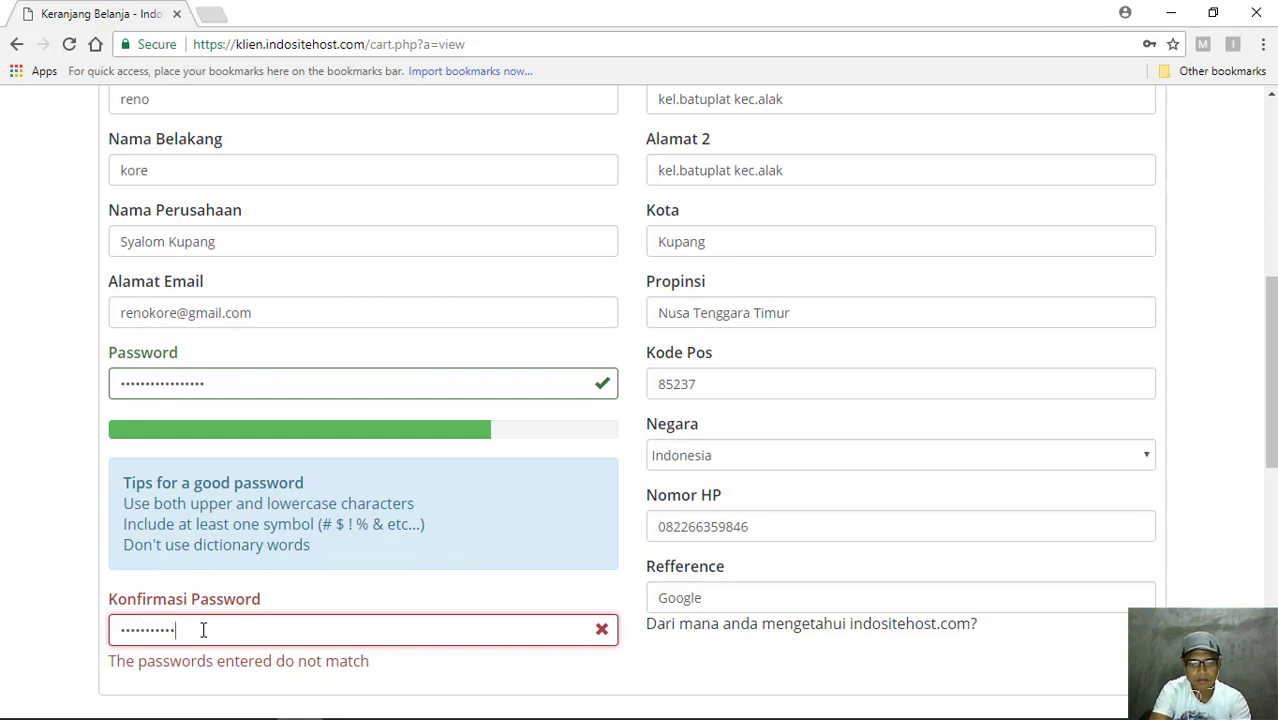
type("•••••")
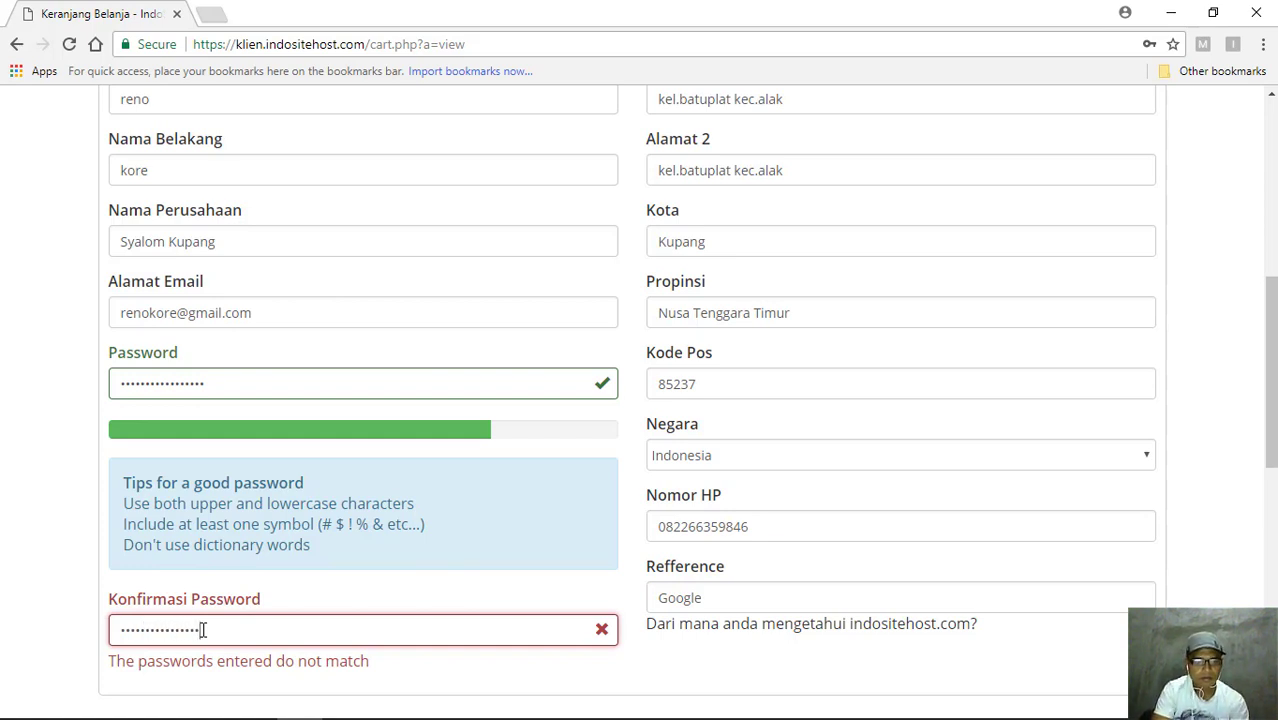
type("•")
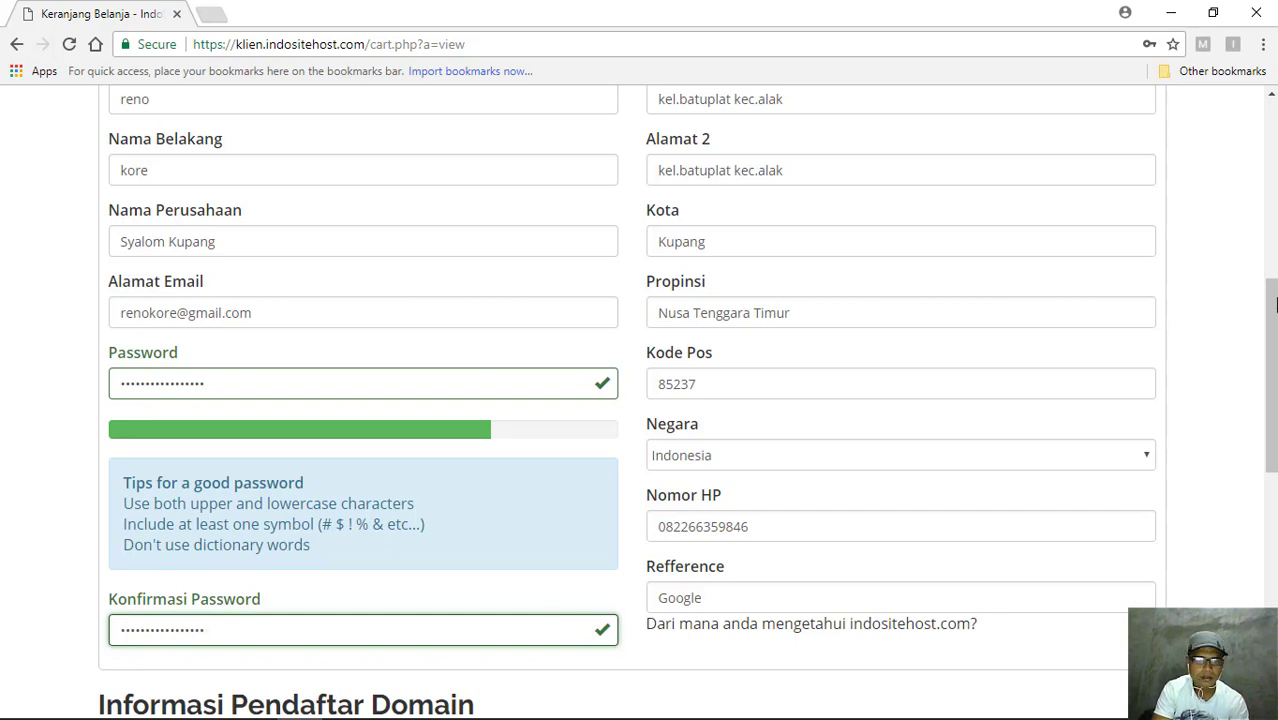
- Scroll to the payment section and choose Bank Lokal Lainnya (BNI/BRI/BSM) as the payment method
scroll(640, 400, "down", 2)
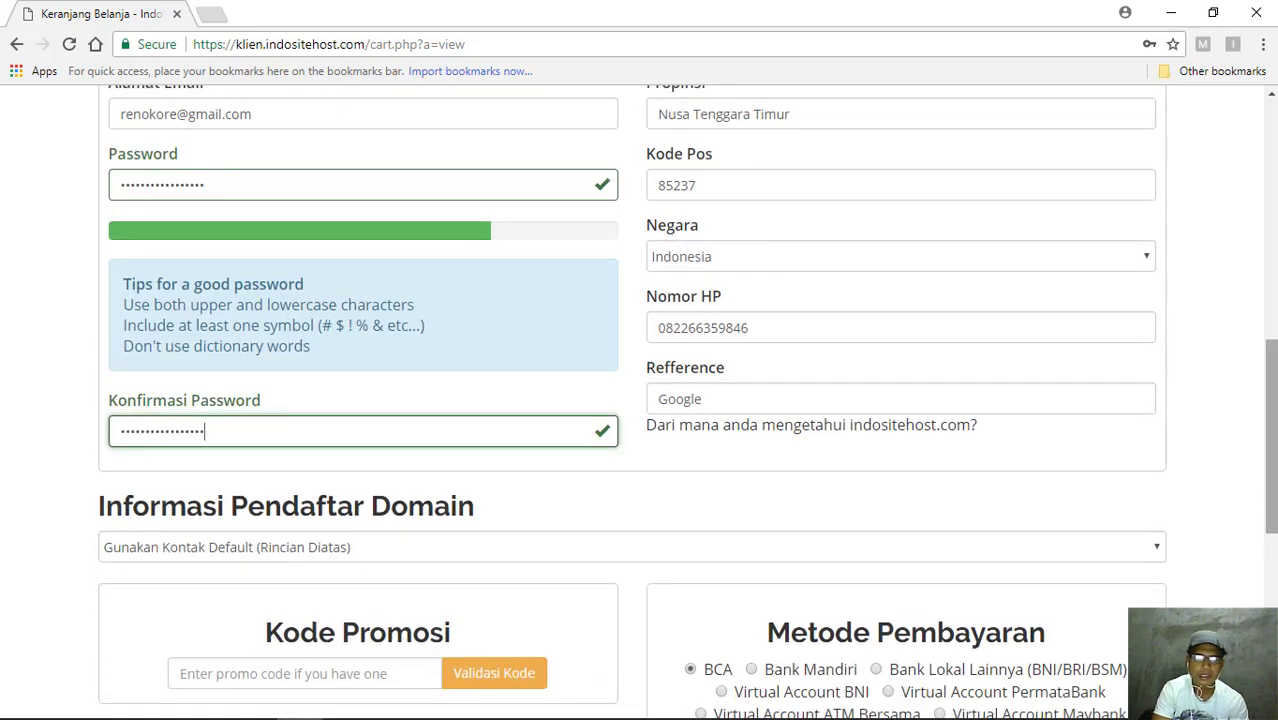
scroll(580, 466, "down", 1)
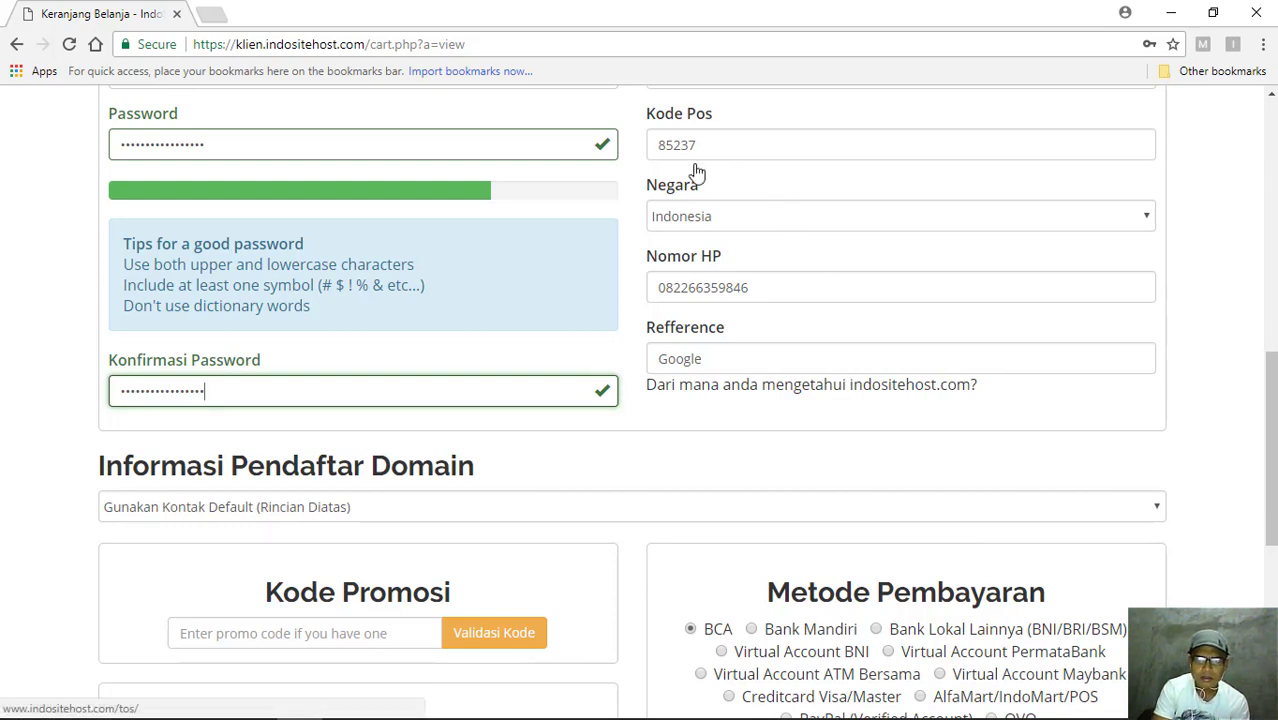
scroll(668, 174, "down", 2)
scroll(907, 243, "down", 3)
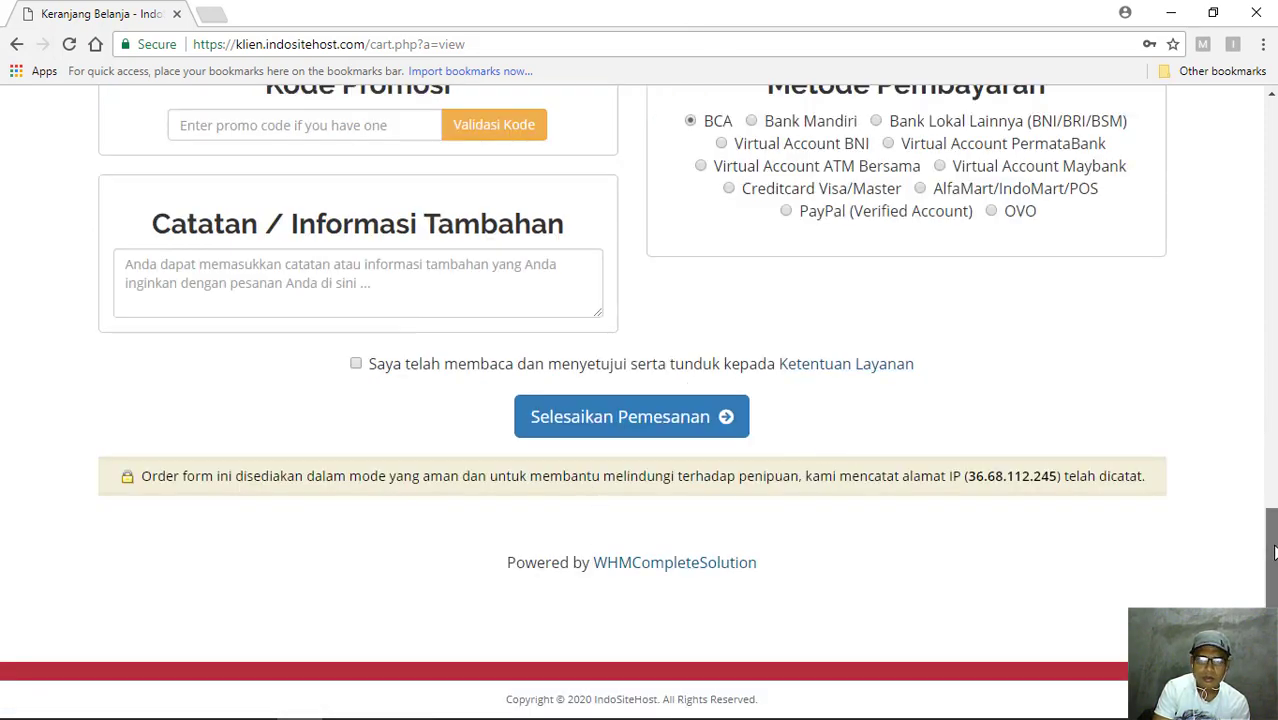
left_click_drag(1274, 541, 1270, 492)
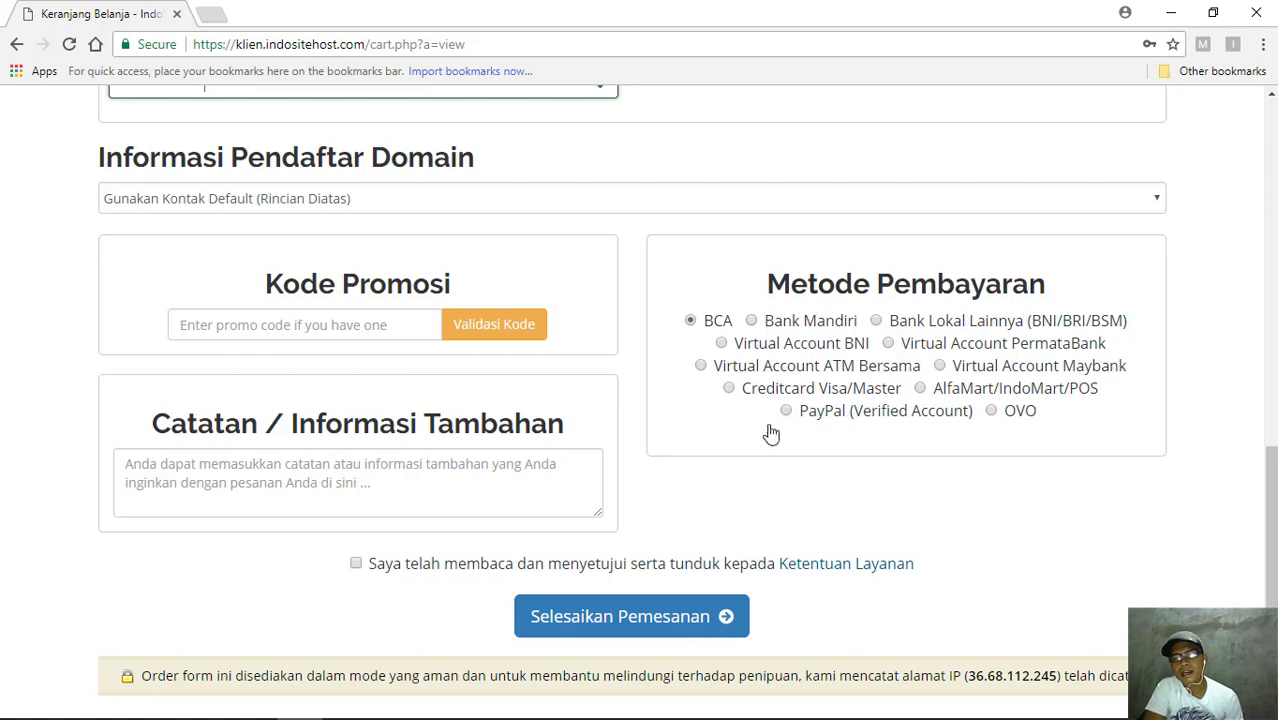
left_click(876, 321)
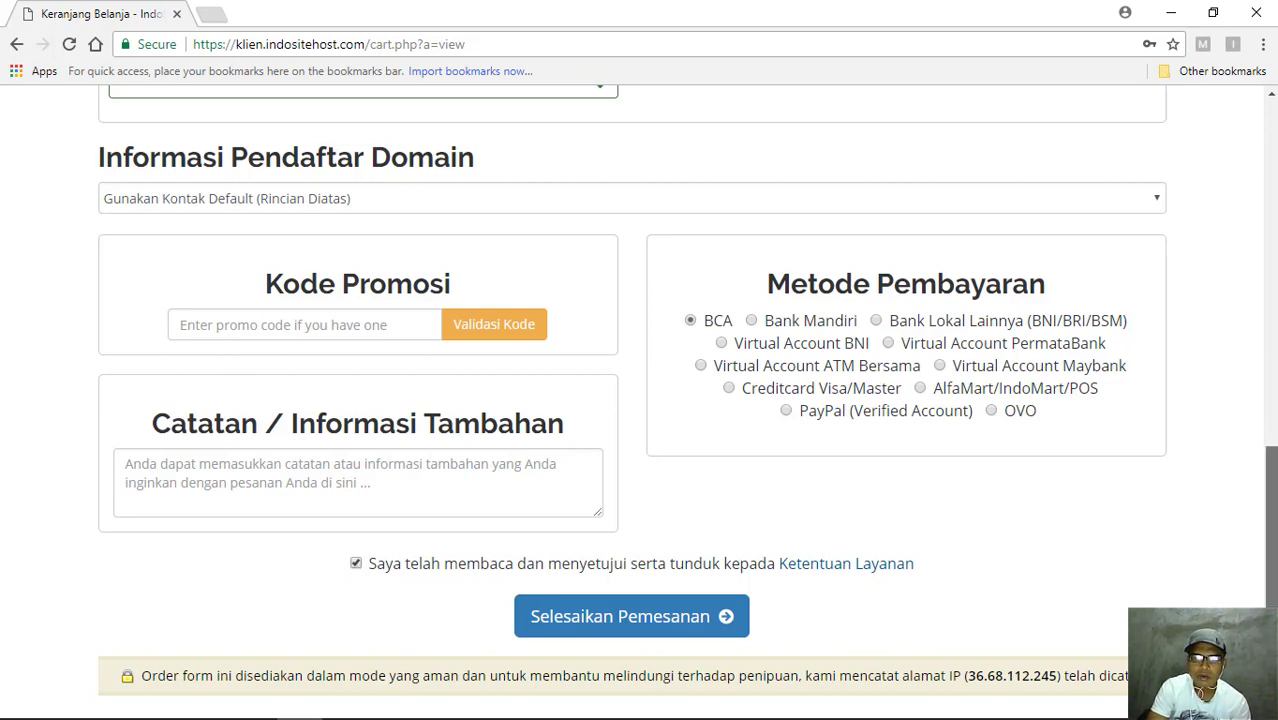
- Scroll back over the form and down to the Selesaikan Pemesanan button
scroll(687, 402, "up", 6)
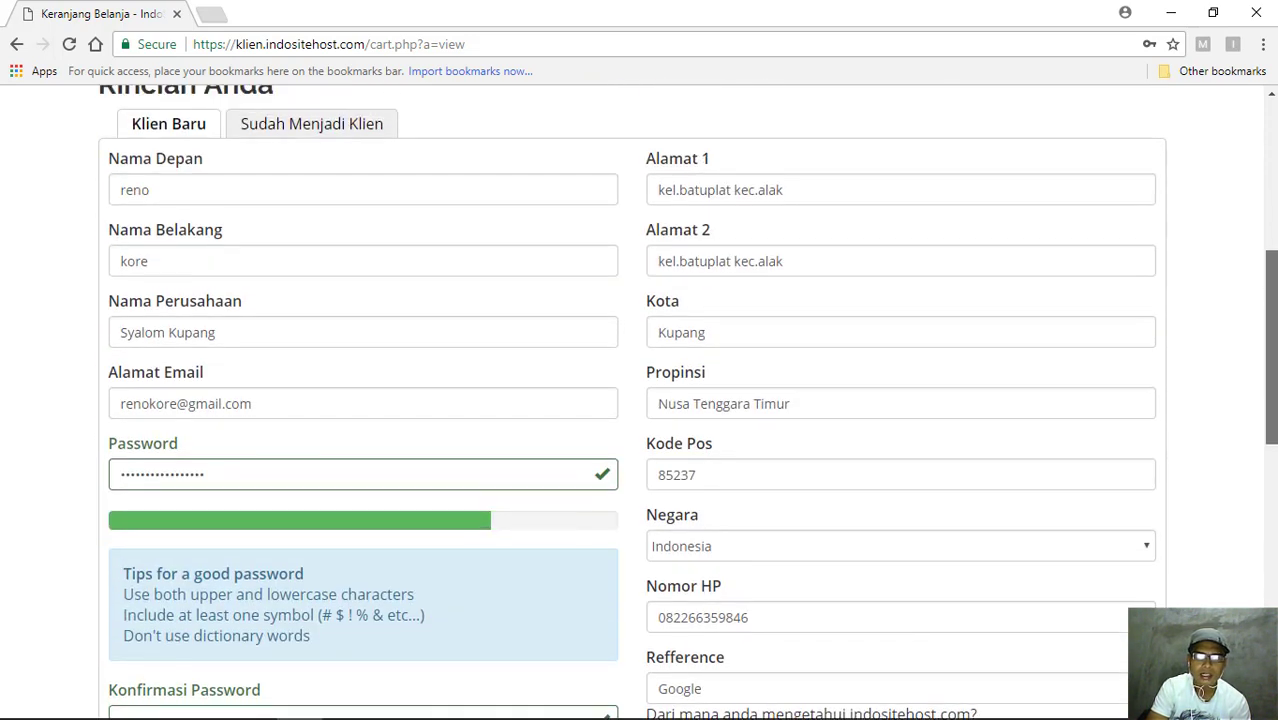
scroll(687, 402, "up", 2)
scroll(687, 402, "down", 1)
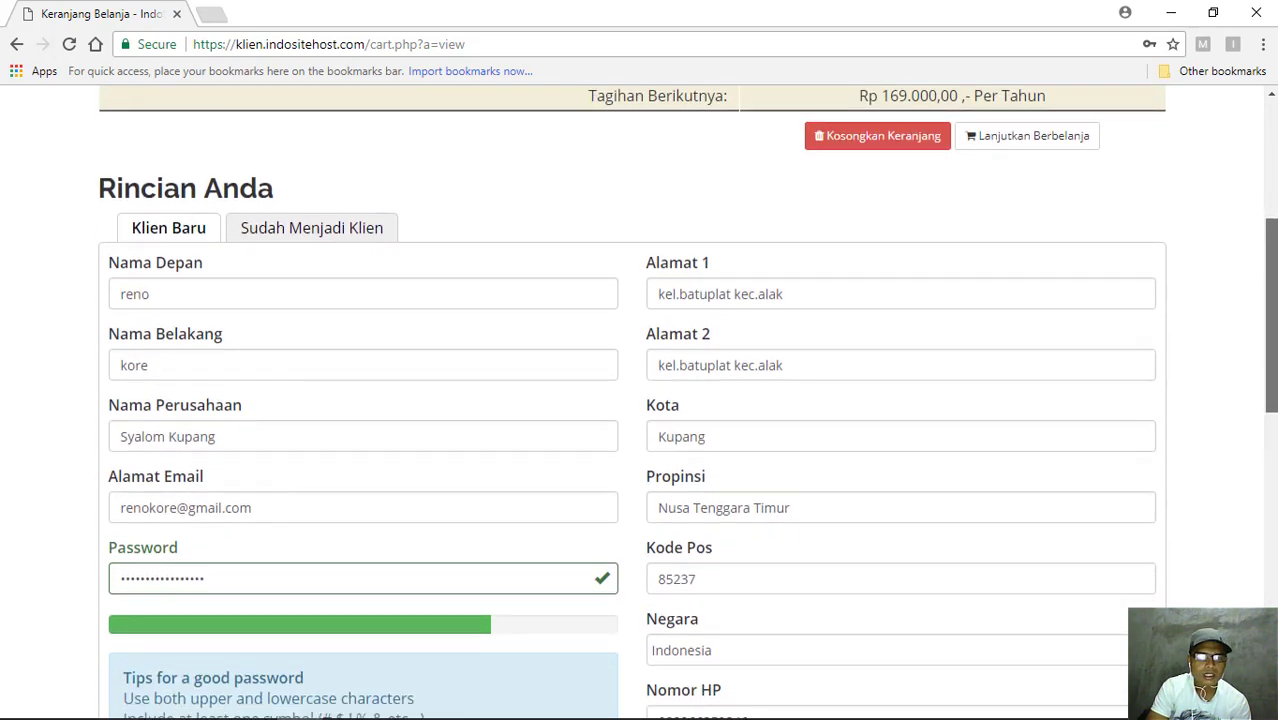
scroll(687, 402, "down", 4)
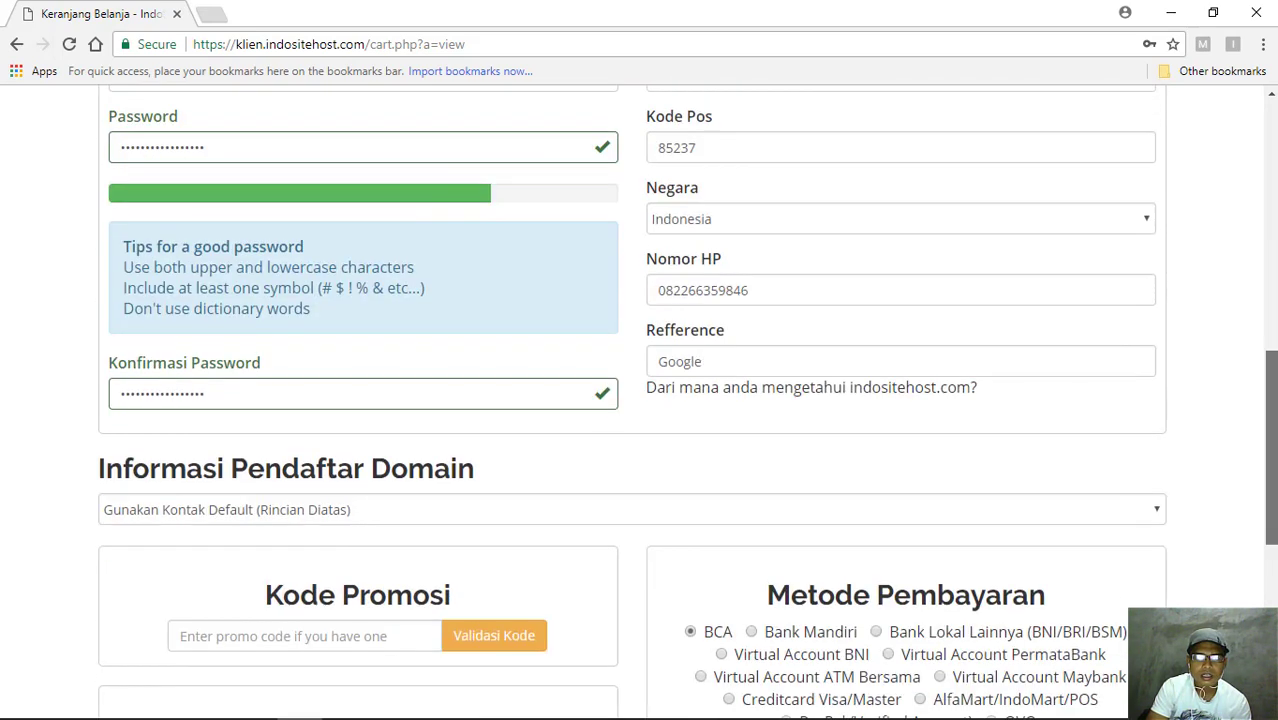
scroll(1005, 510, "down", 4)
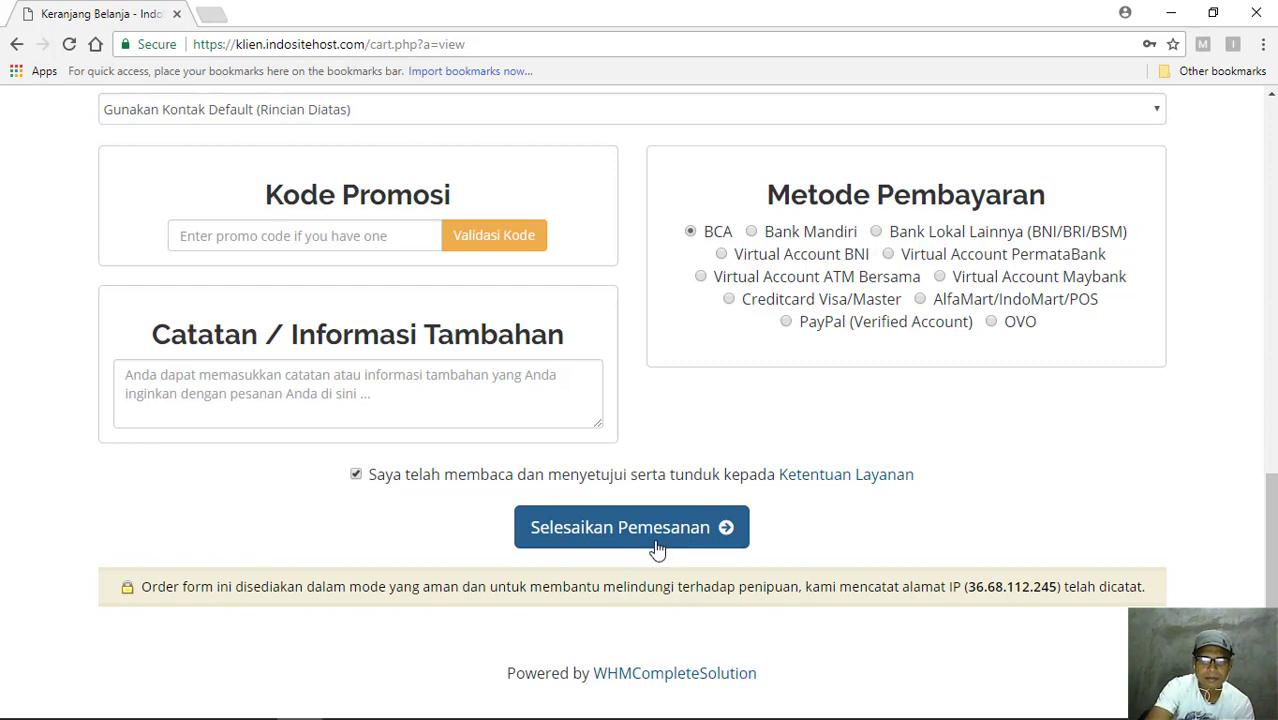
- Submit the hosting order with Selesaikan Pemesanan to generate the unpaid invoice
scroll(656, 549, "down", 1)
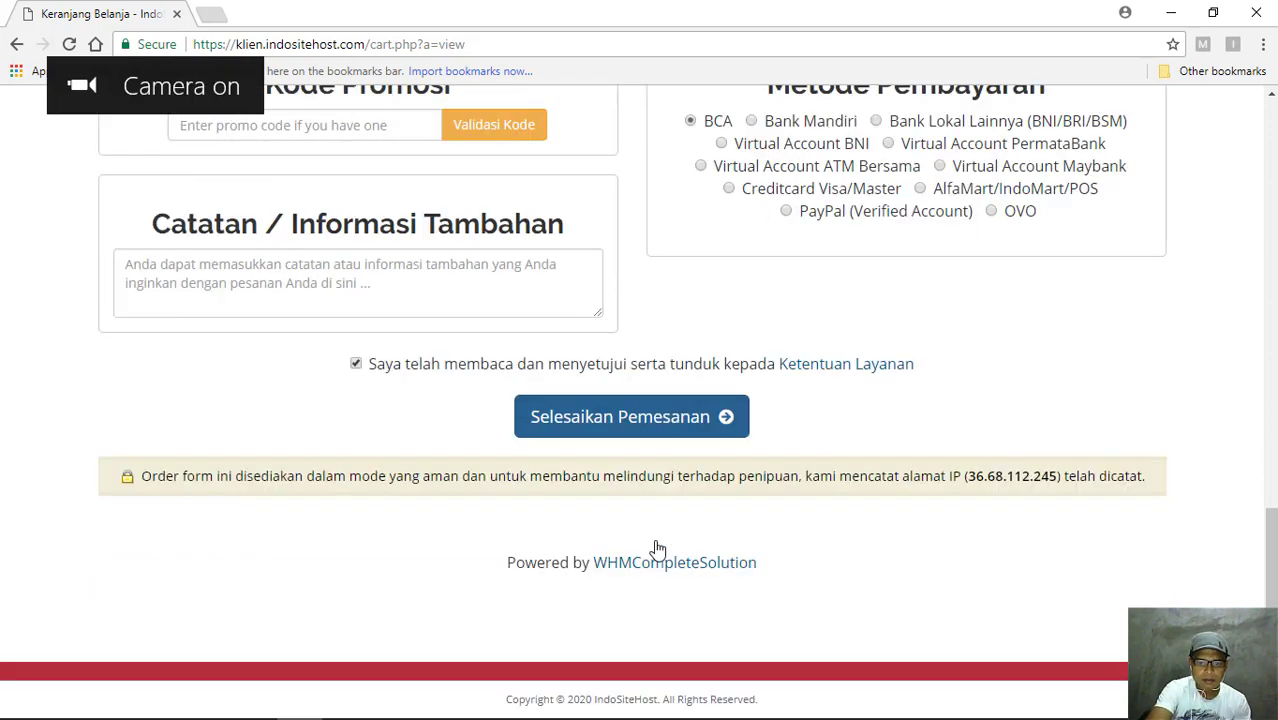
left_click(665, 428)
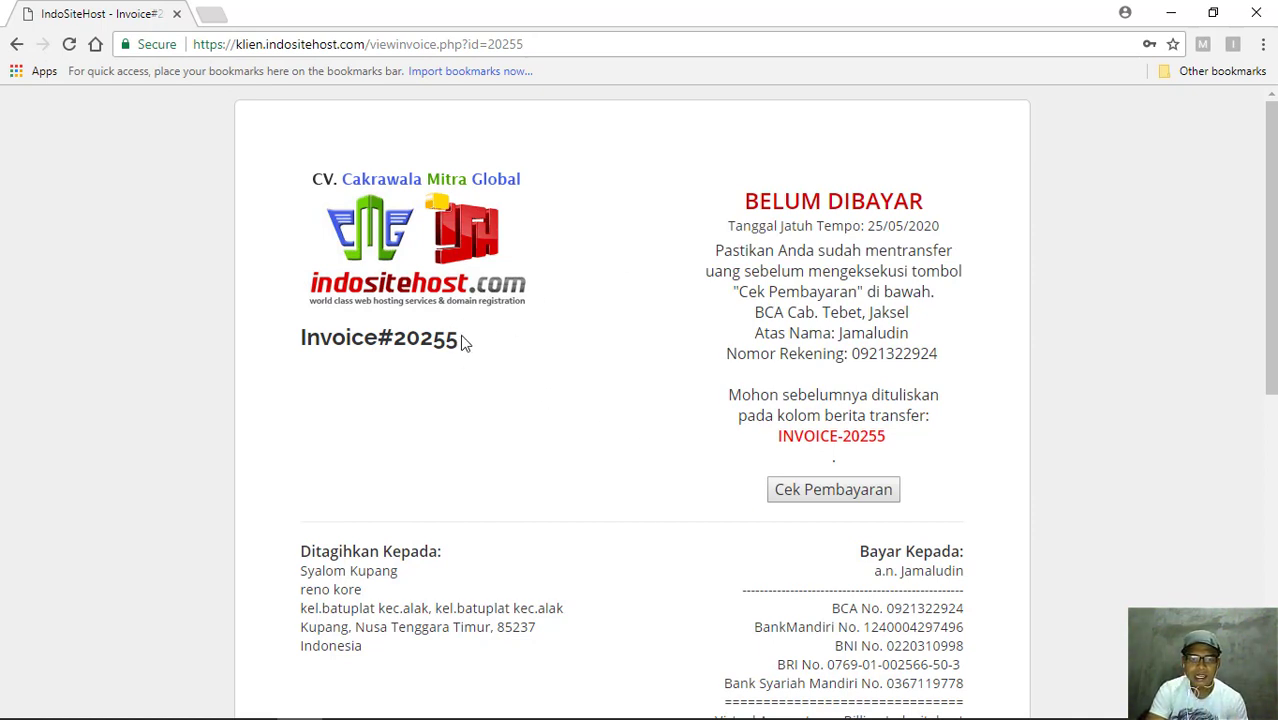
- Review Invoice#20255, highlighting its number and BELUM DIBAYAR status, and scroll through its details
left_click_drag(405, 340, 458, 340)
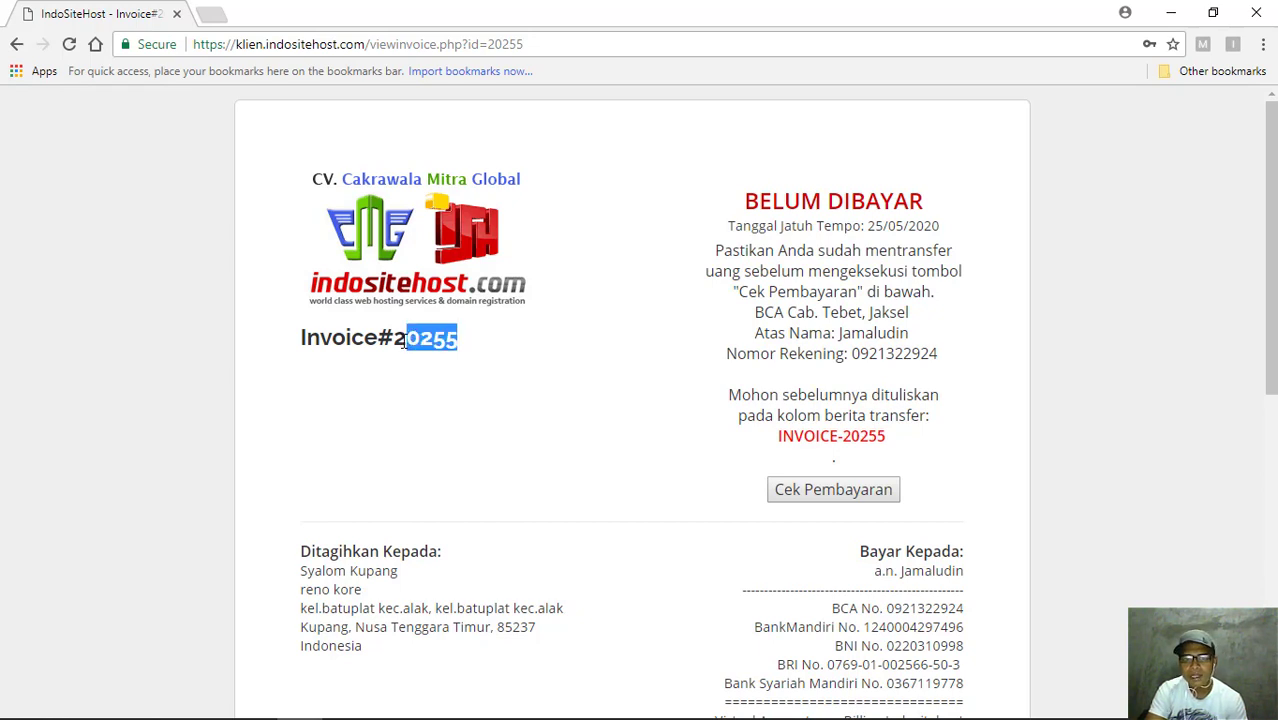
left_click(502, 352)
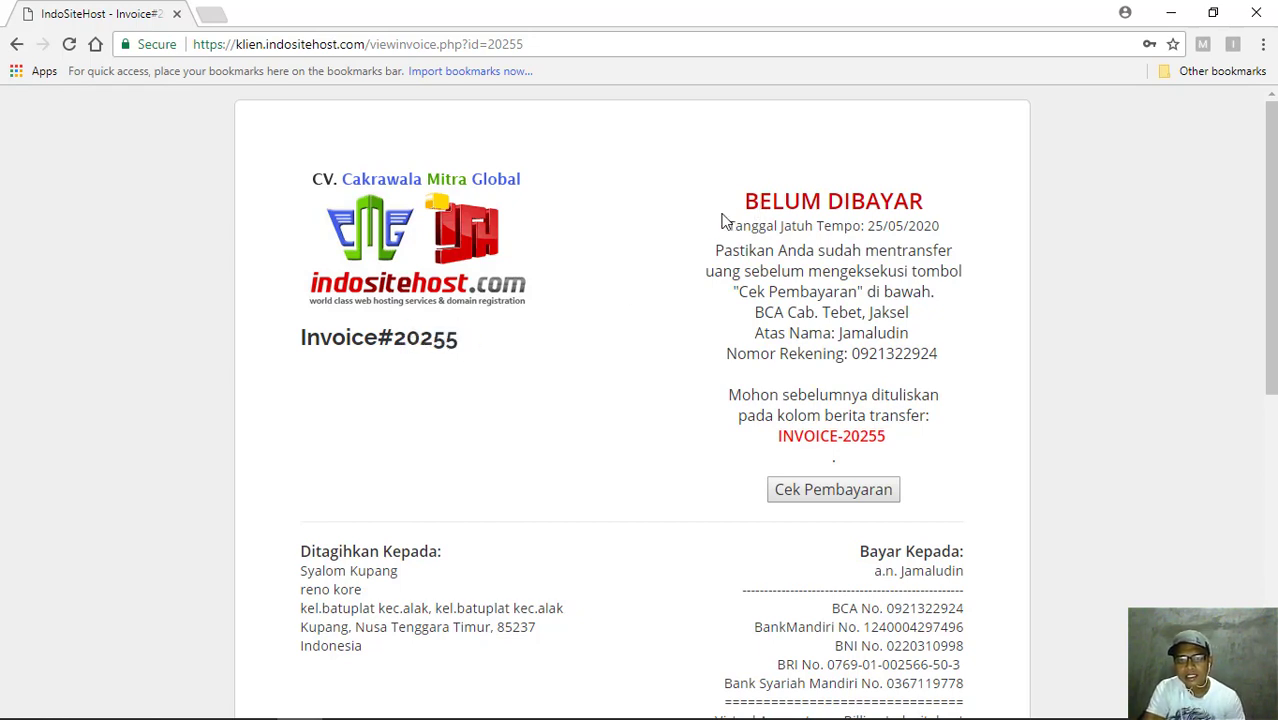
mouse_move(742, 202)
left_mouse_down()
mouse_move(933, 203)
mouse_move(738, 203)
left_mouse_up()
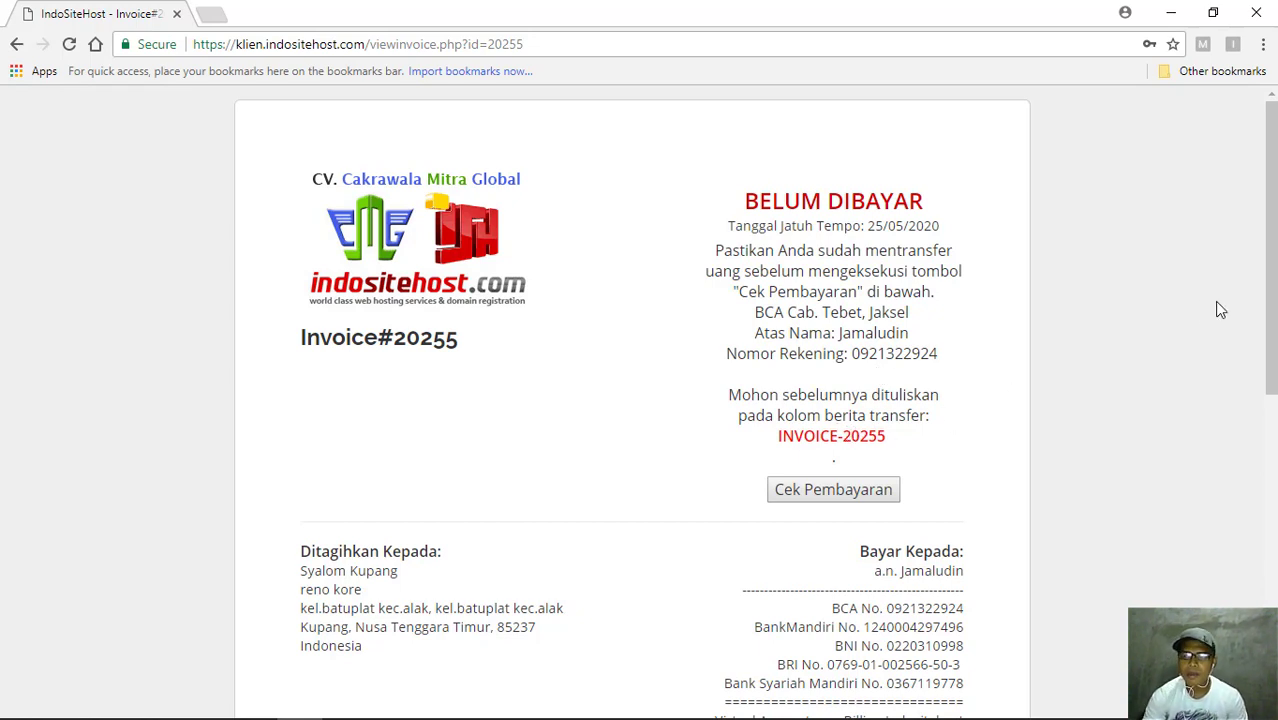
left_click_drag(1271, 255, 1270, 218)
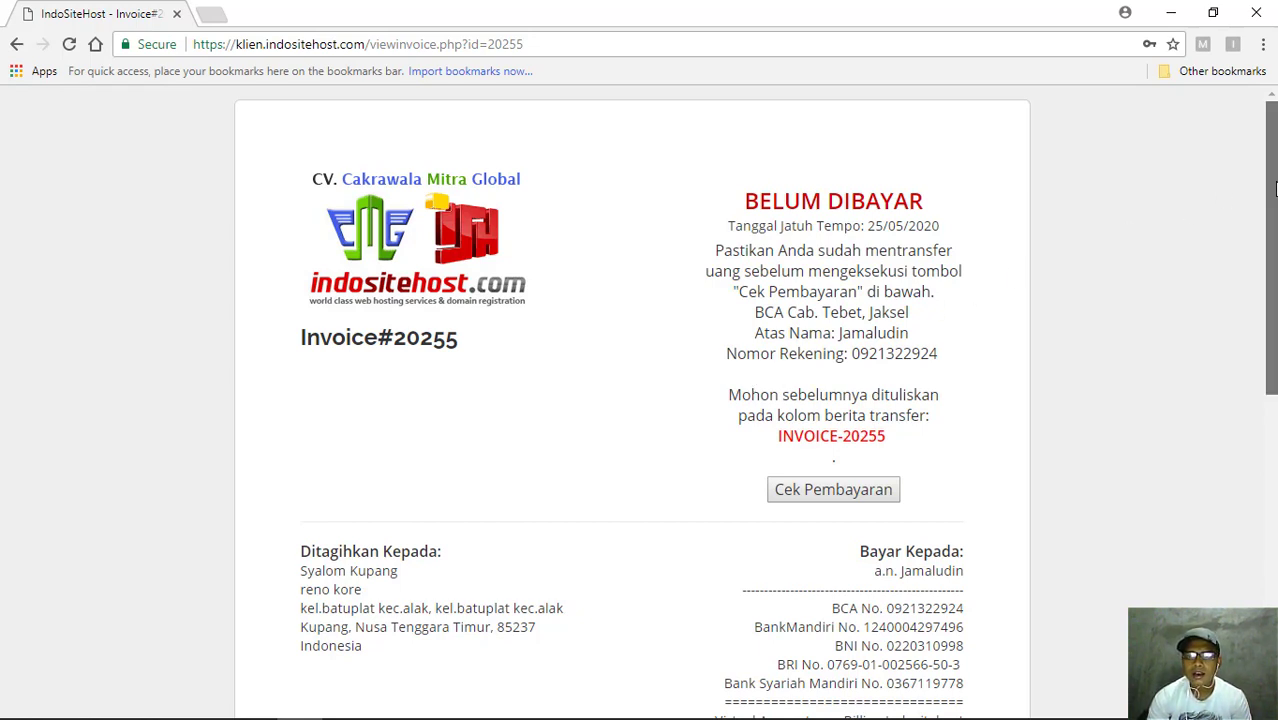
left_click_drag(1270, 211, 1274, 175)
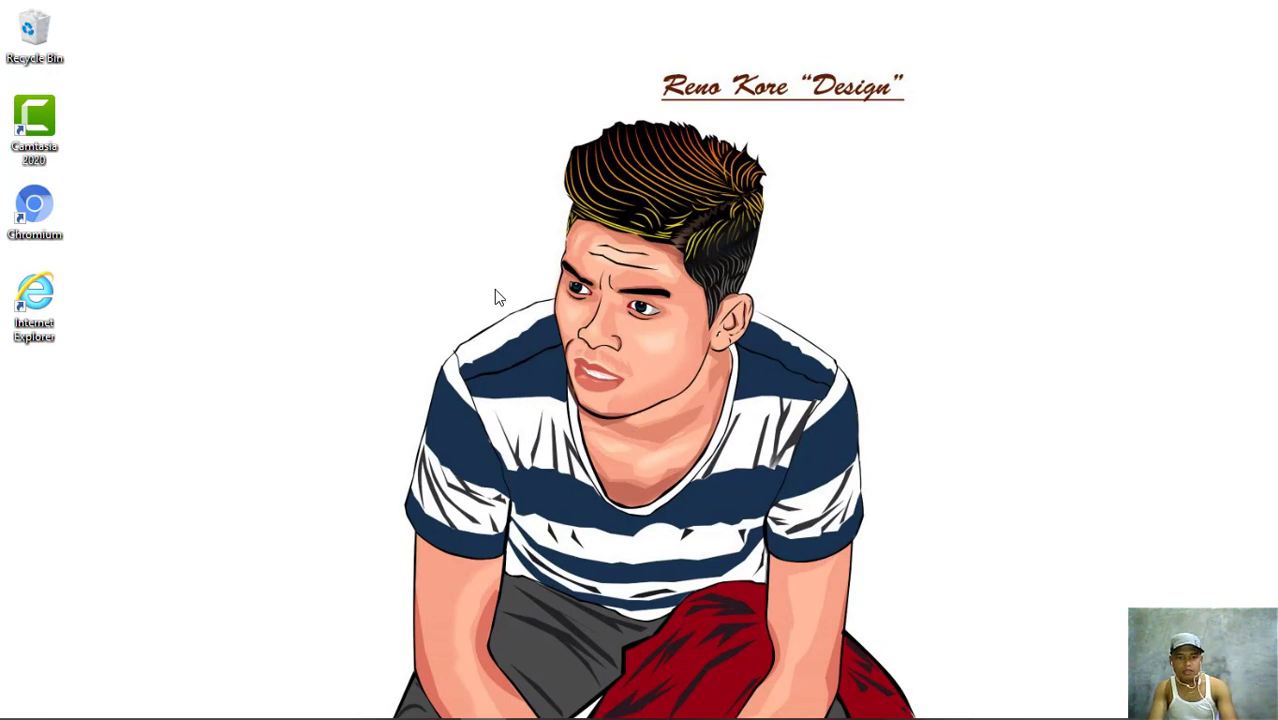
- Switch back to the browser showing the DirectAdmin login page
mouse_move(410, 717)
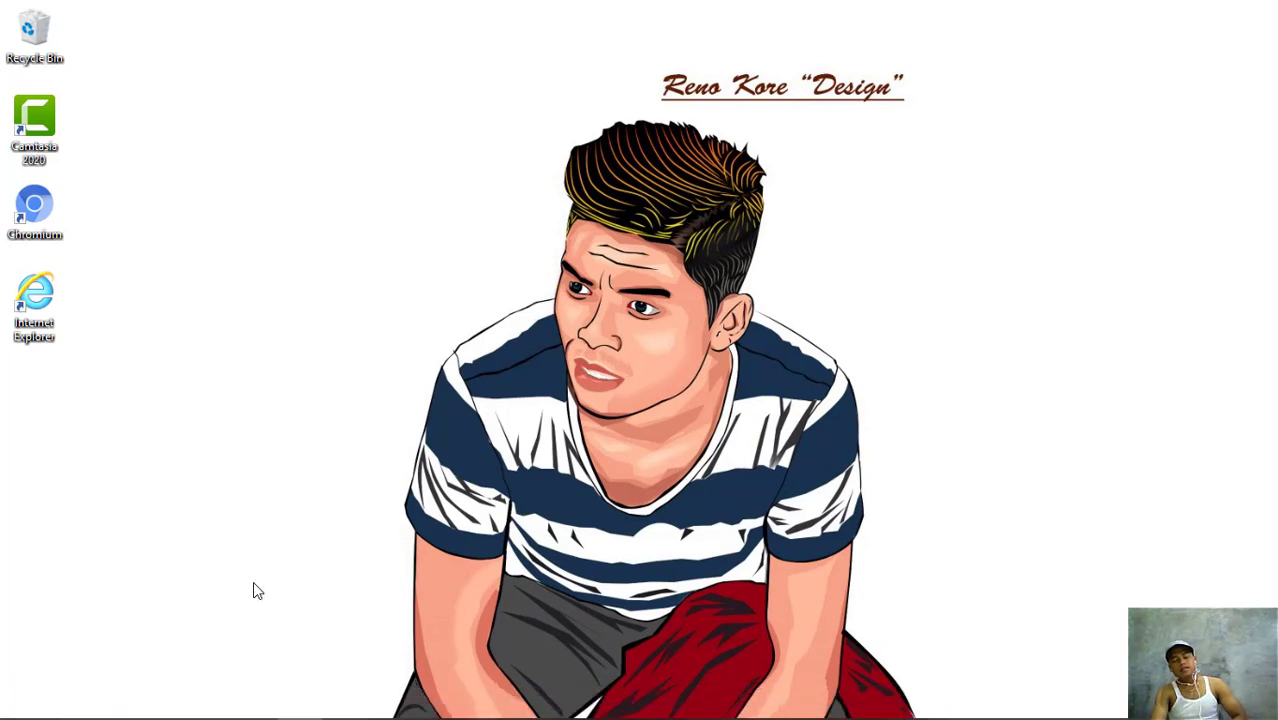
key("alt+Tab")
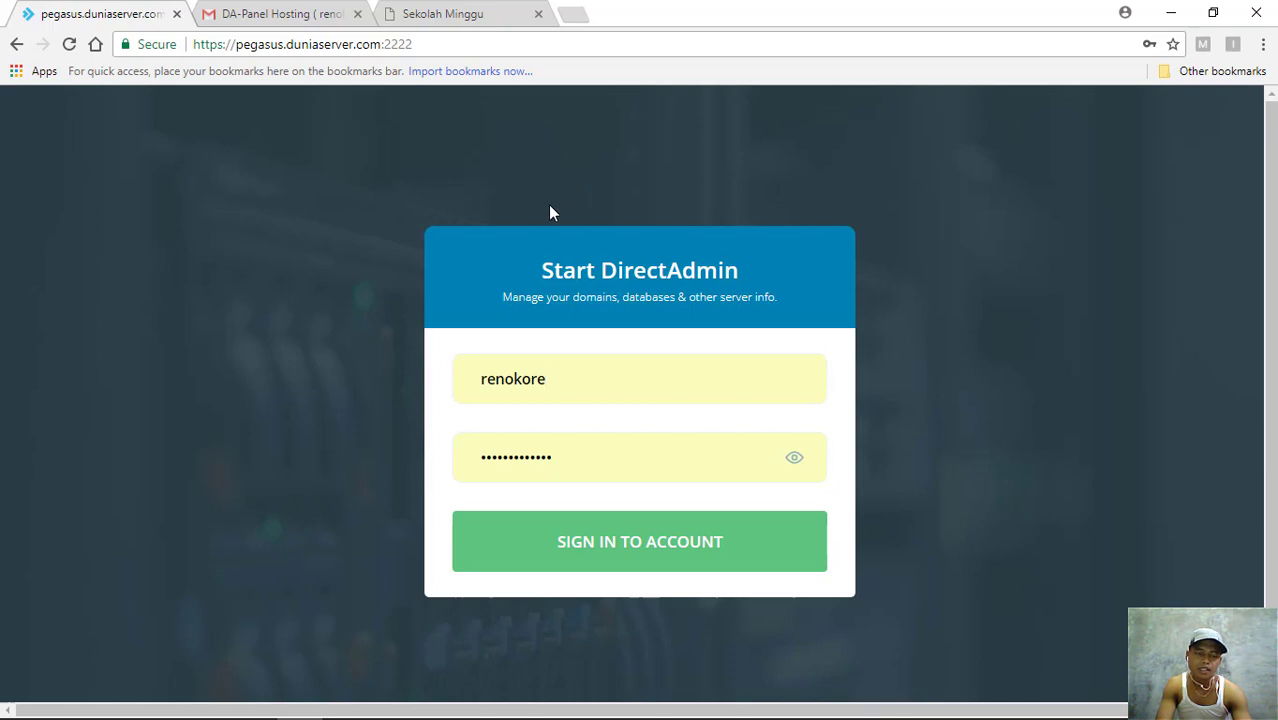
- Open the DA-Panel Hosting welcome email in Gmail and look over its subject line
left_click(285, 16)
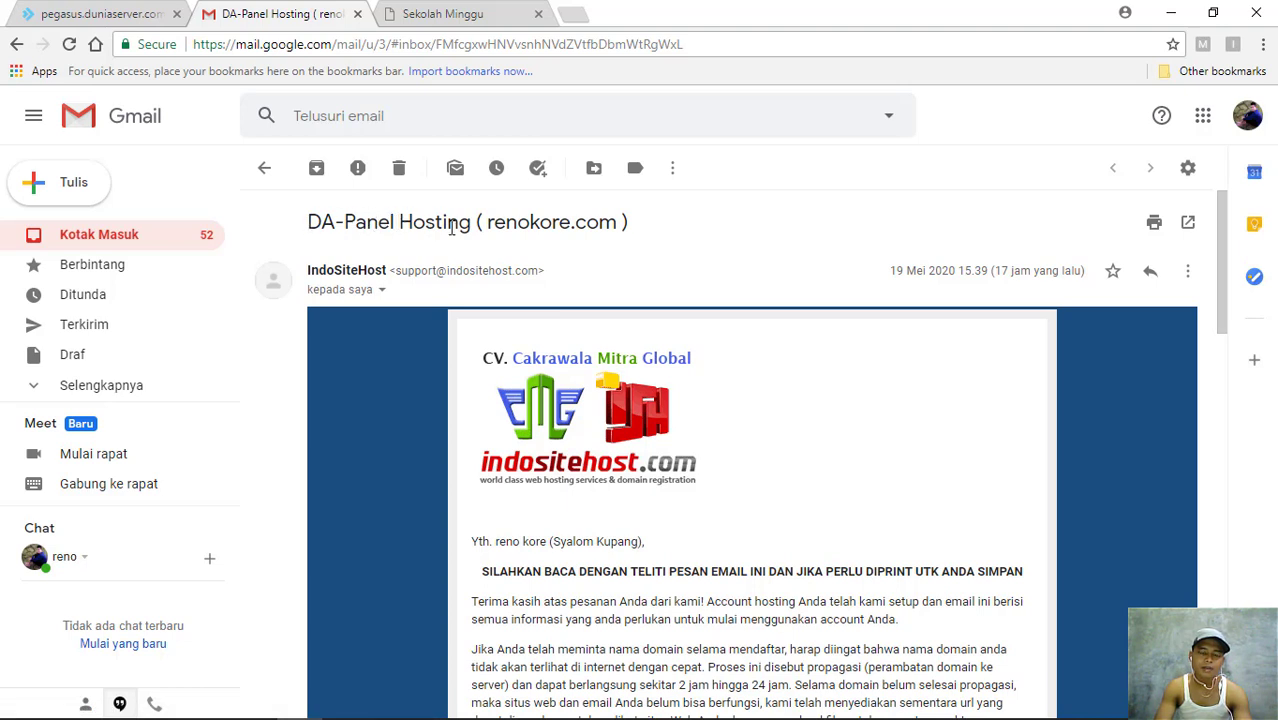
left_click_drag(307, 224, 655, 230)
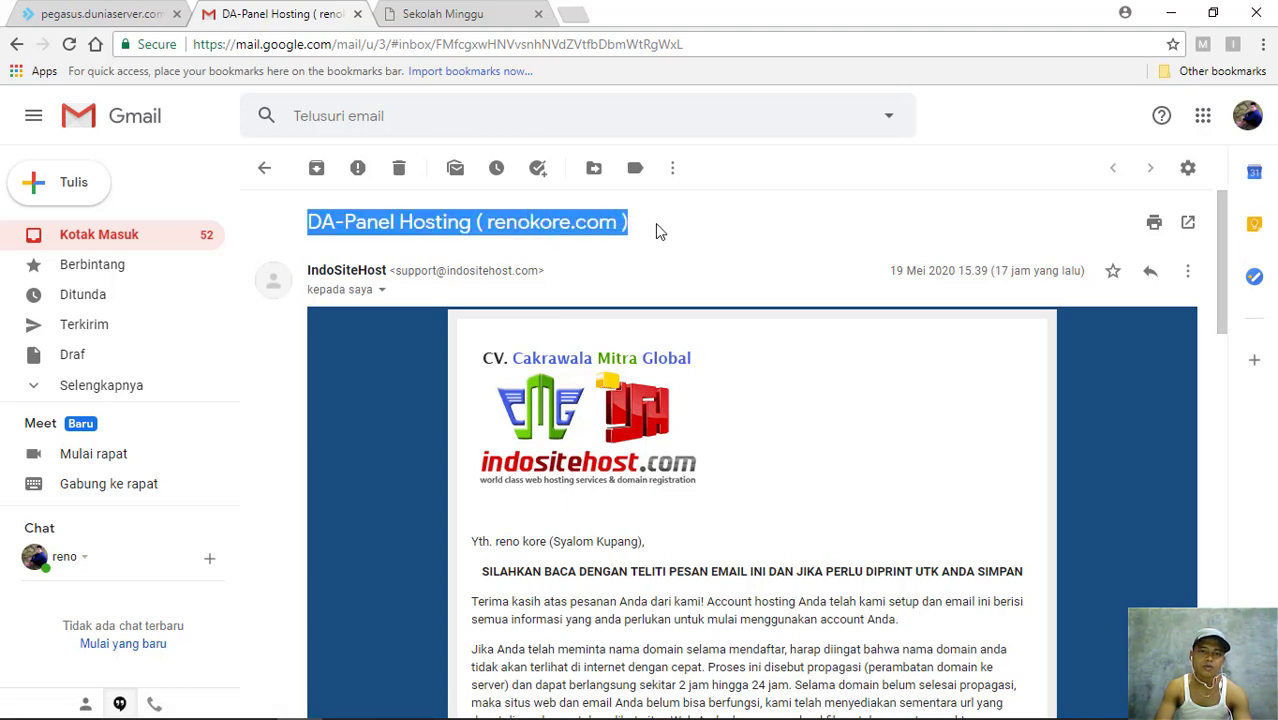
left_click(657, 230)
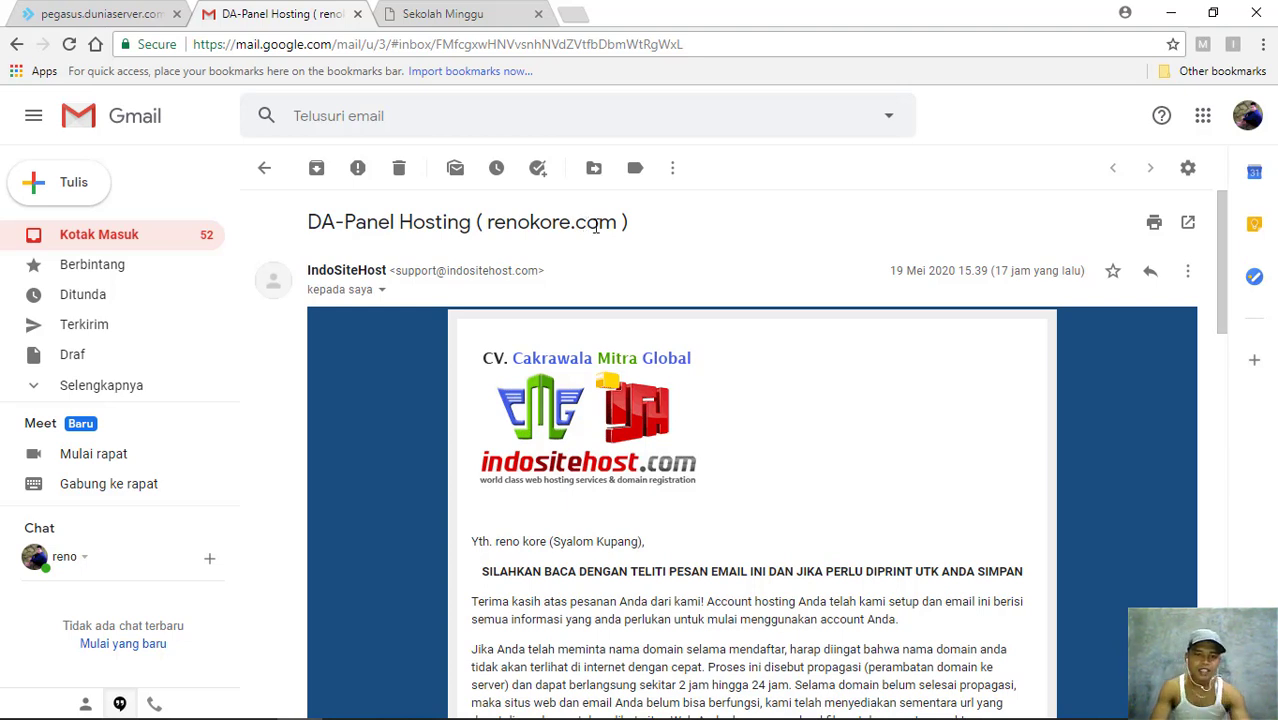
- Return to the DirectAdmin tab, sign in to the account, and look over the dashboard
left_click(114, 13)
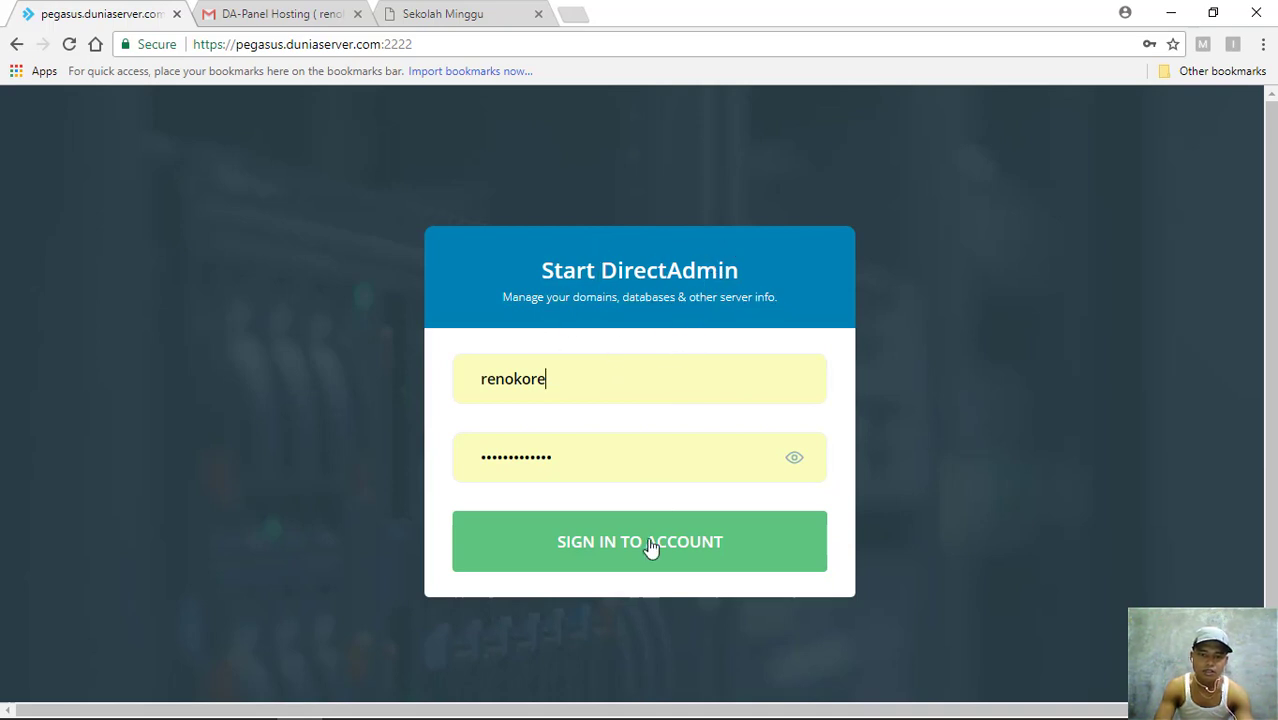
left_click(562, 556)
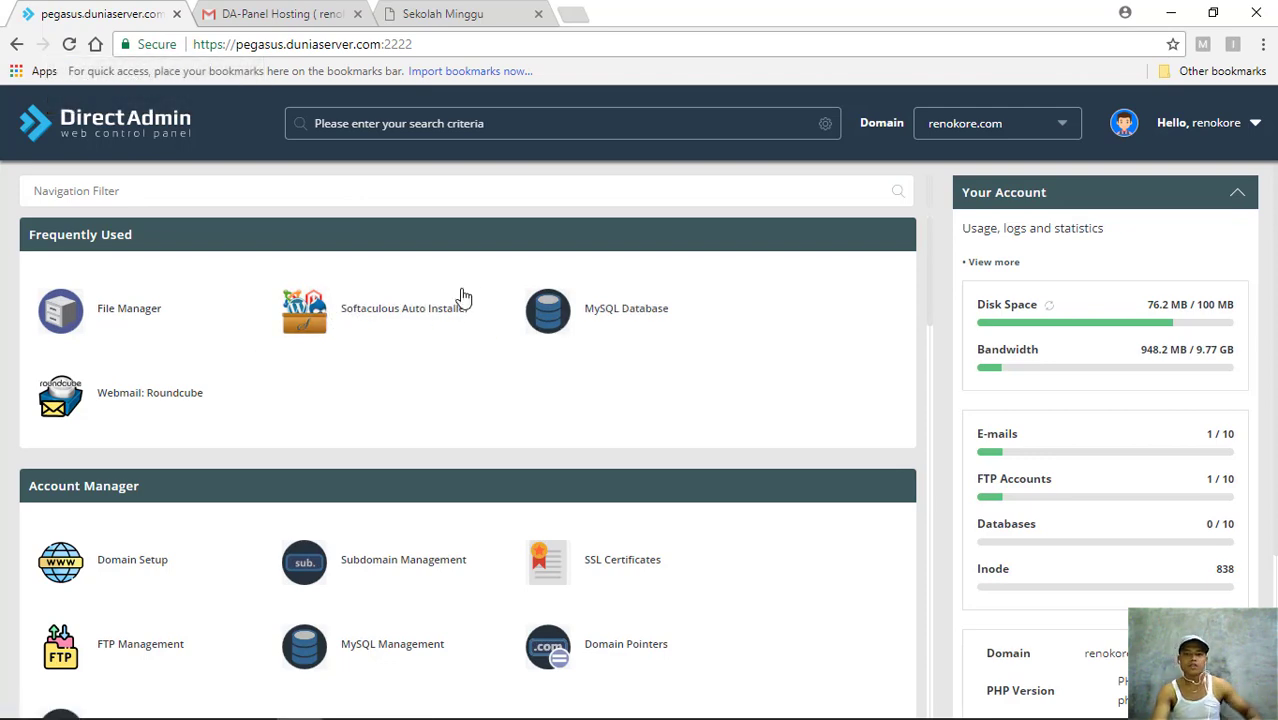
scroll(462, 294, "down", 2)
scroll(528, 419, "down", 3)
scroll(528, 414, "up", 5)
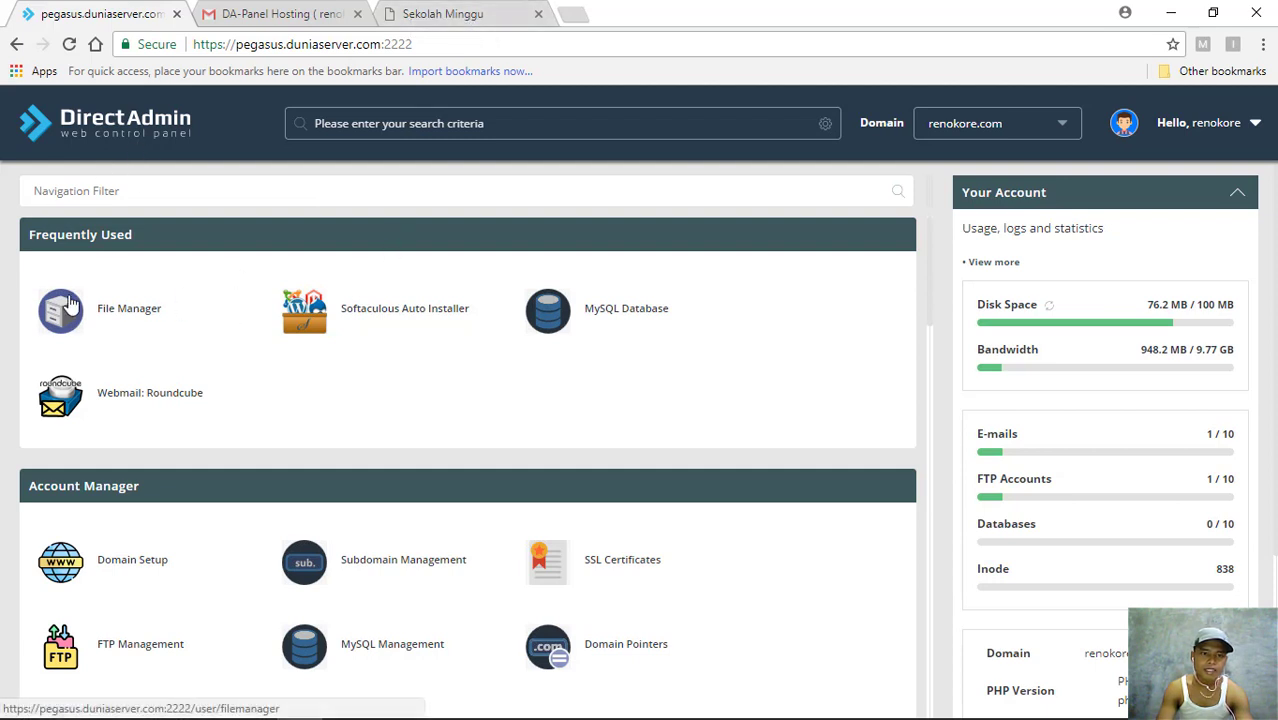
- Reload renokore.com in its tab, getting HTTP ERROR 500, then go back to DirectAdmin
left_click(425, 16)
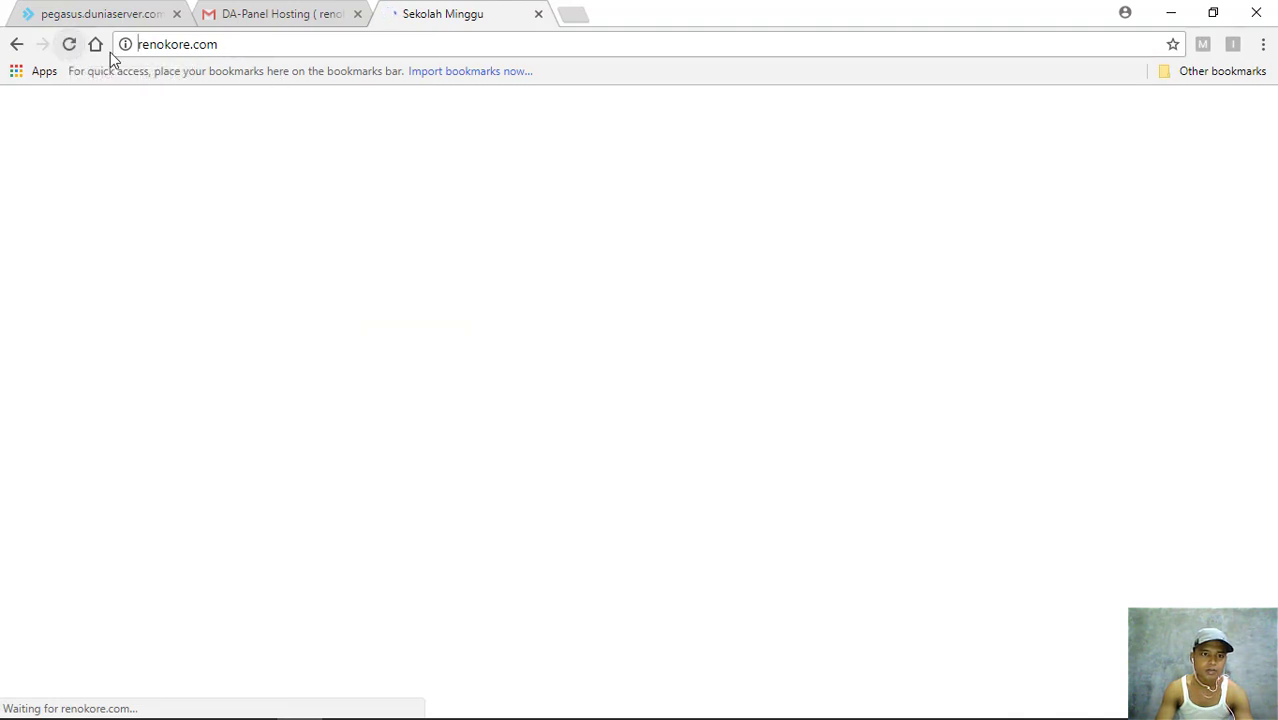
left_click(70, 45)
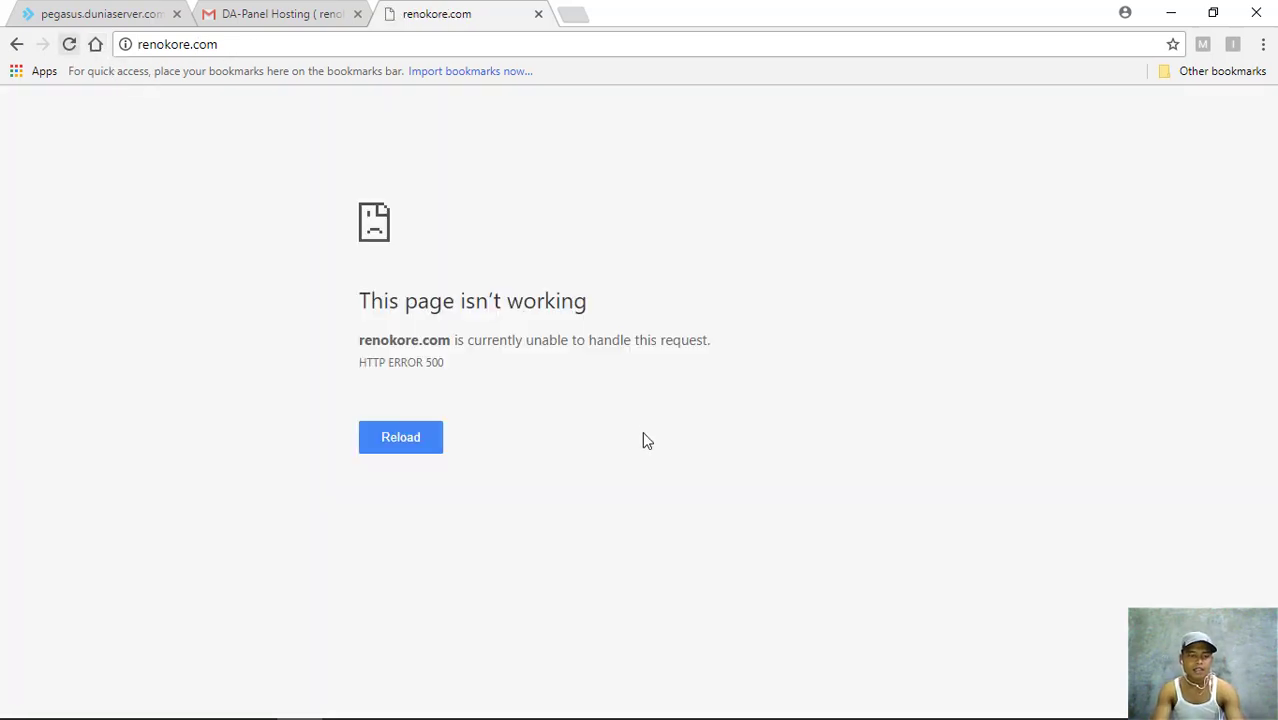
left_click(68, 46)
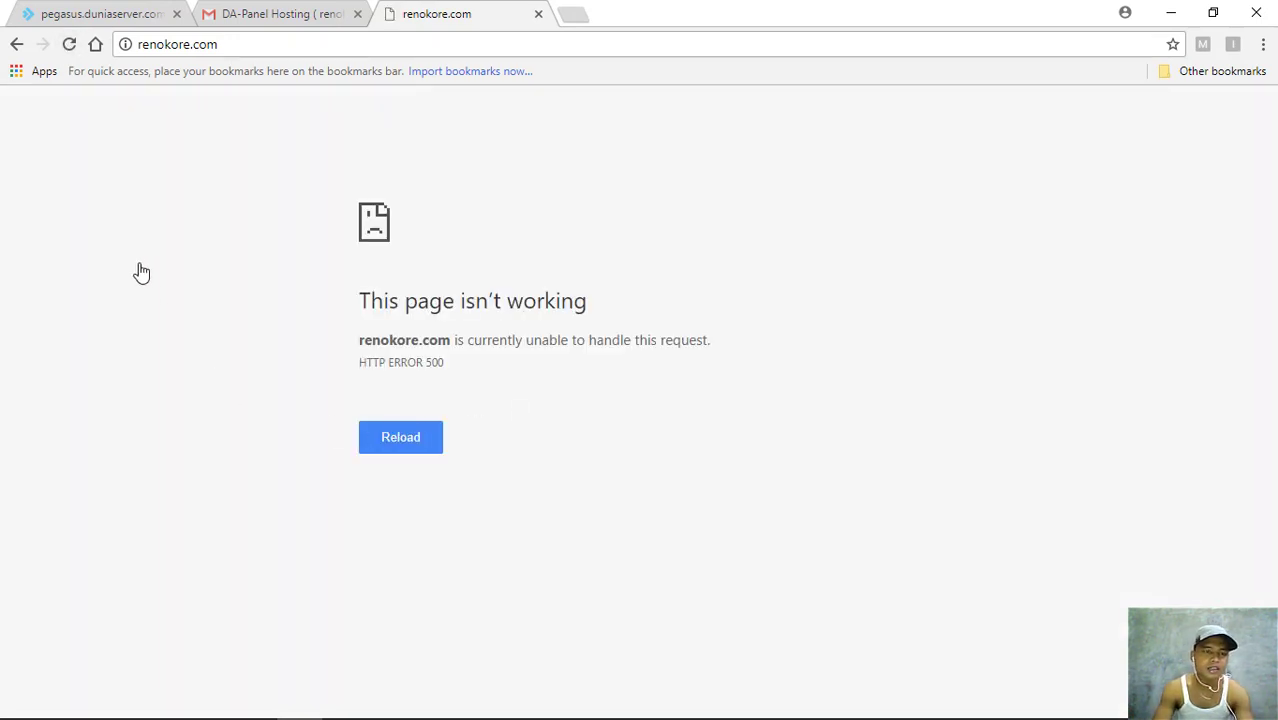
left_click(108, 20)
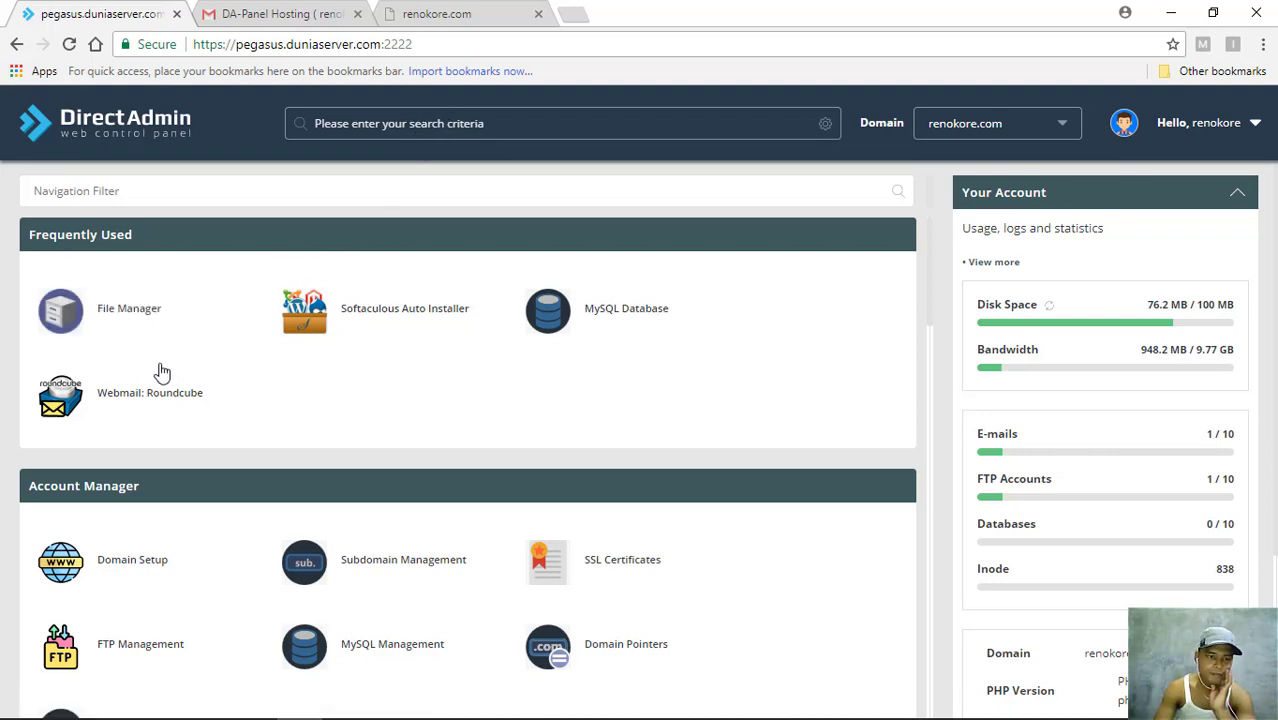
left_click(126, 317)
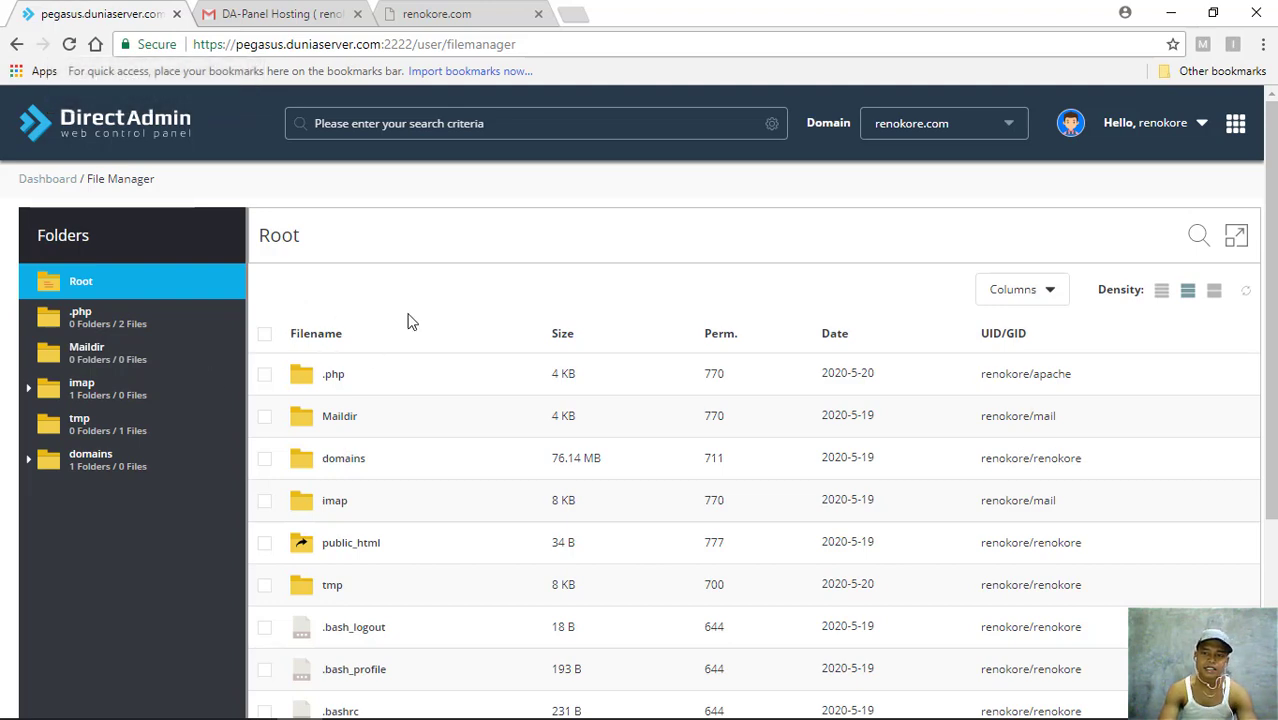
scroll(408, 345, "down", 2)
scroll(405, 344, "up", 2)
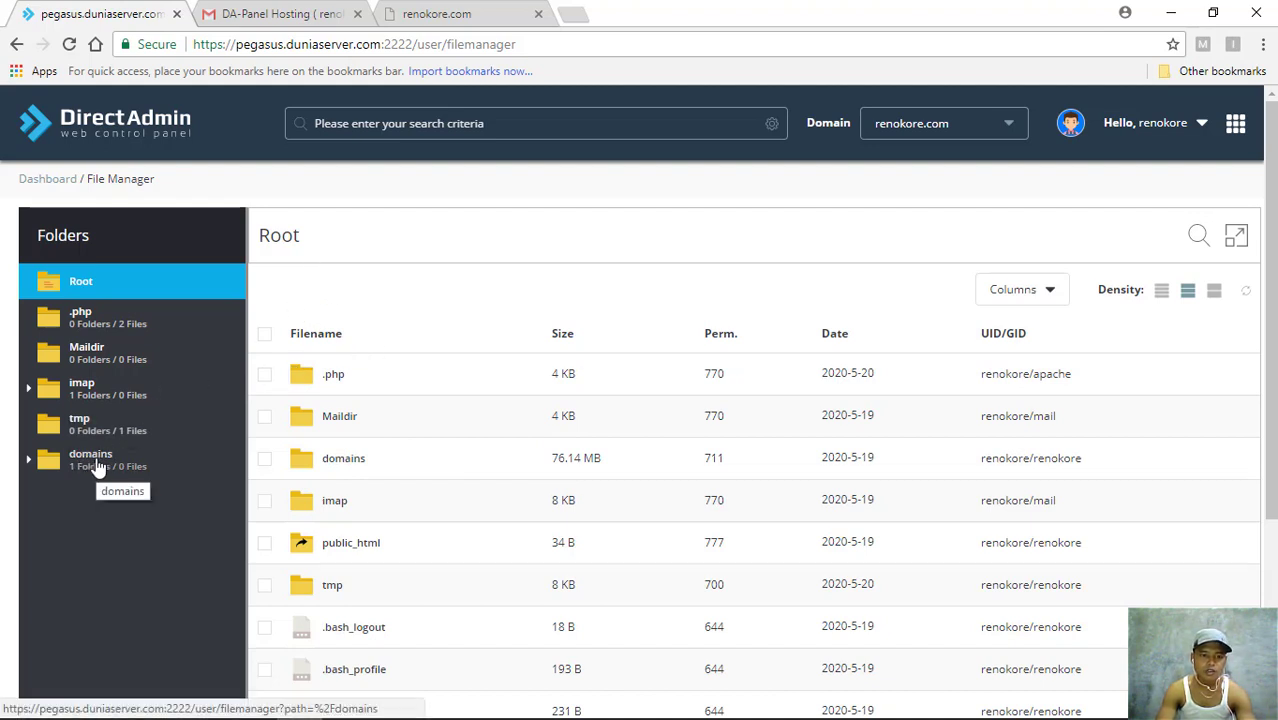
right_click(367, 548)
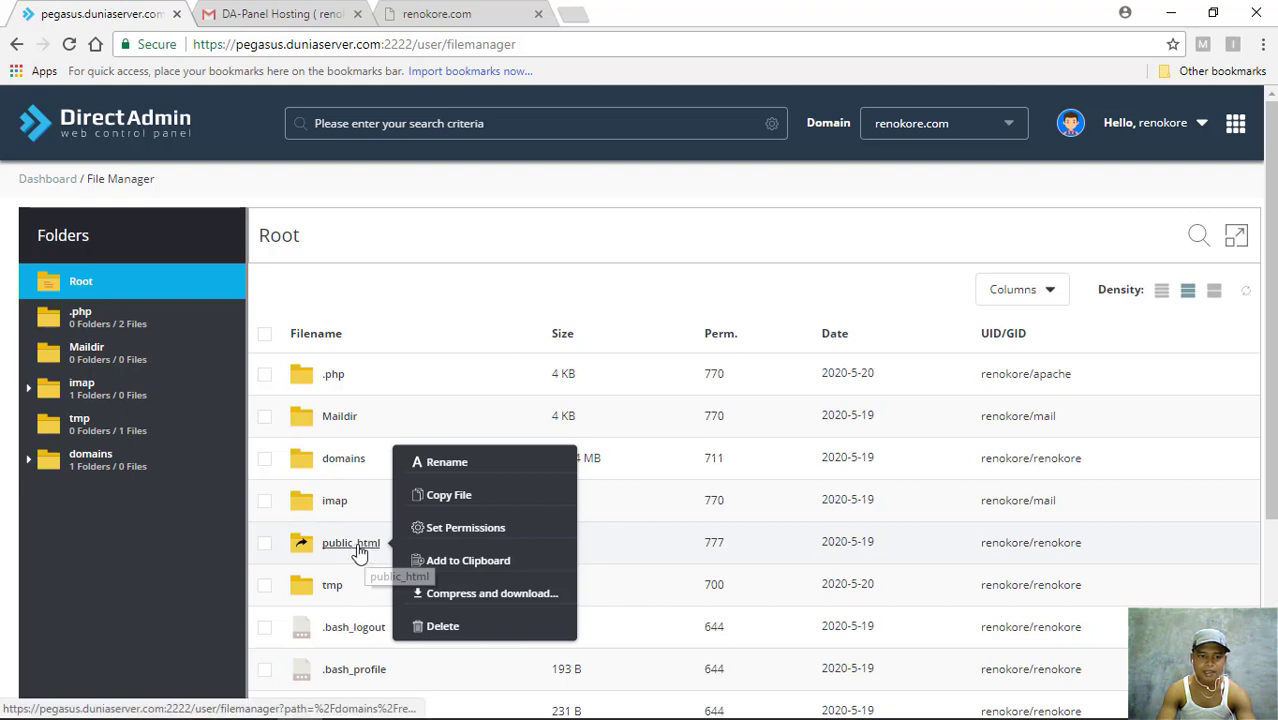
left_click(85, 470)
left_click(88, 465)
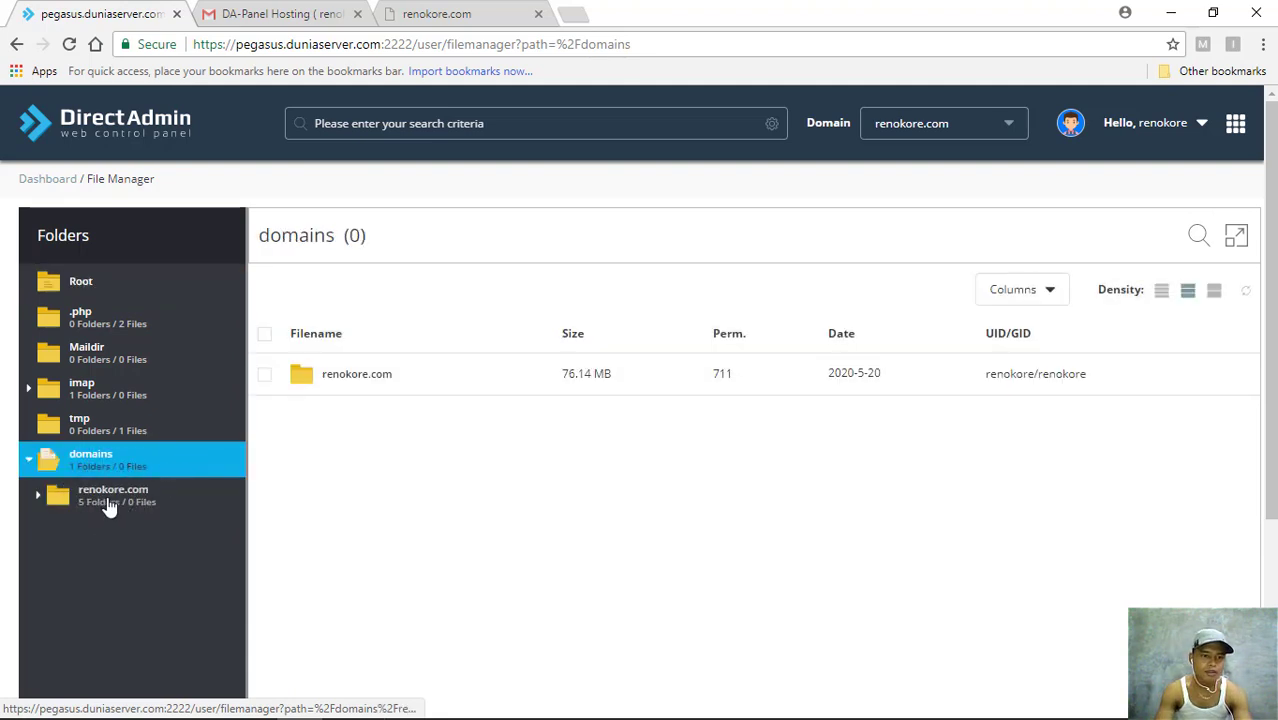
left_click(40, 496)
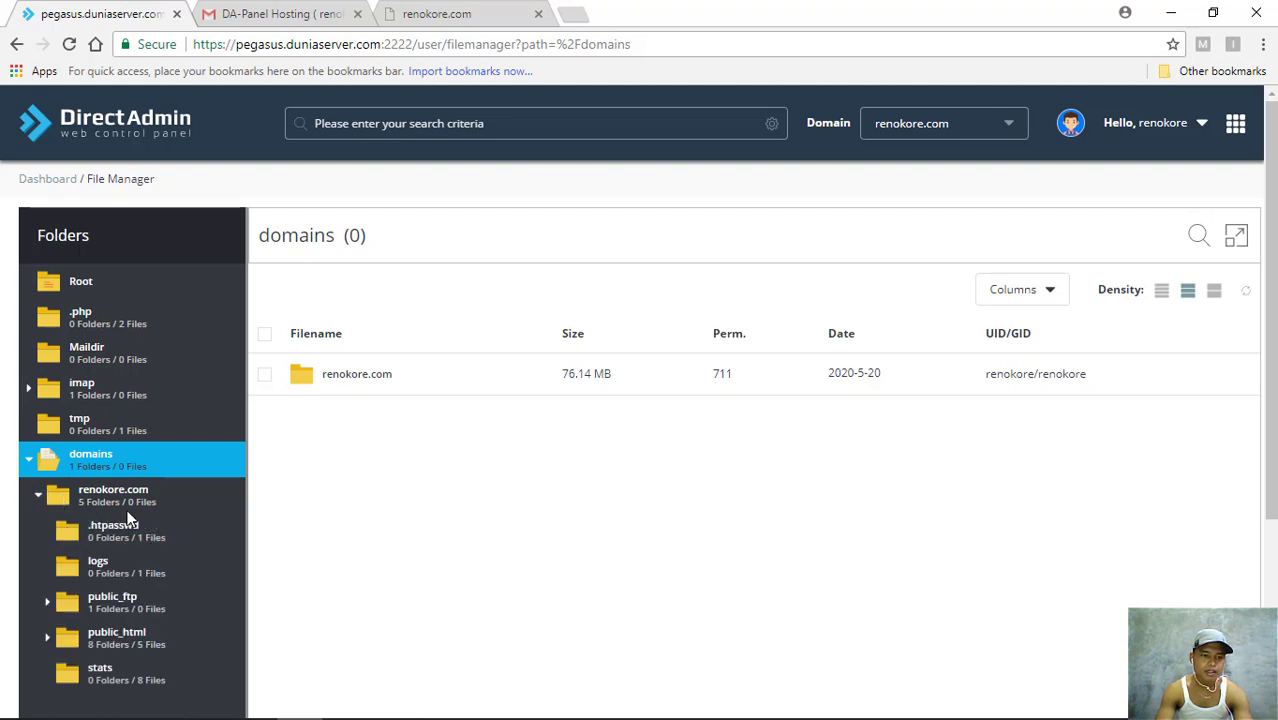
scroll(127, 517, "down", 1)
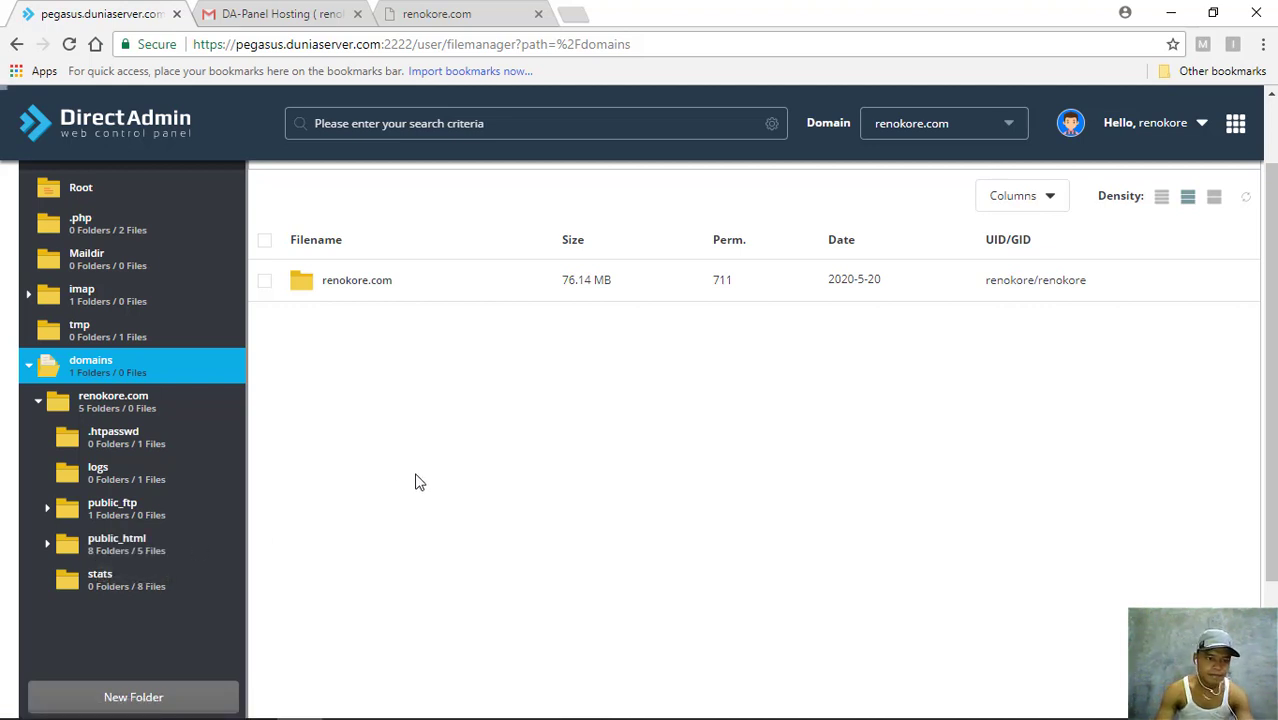
left_click(112, 540)
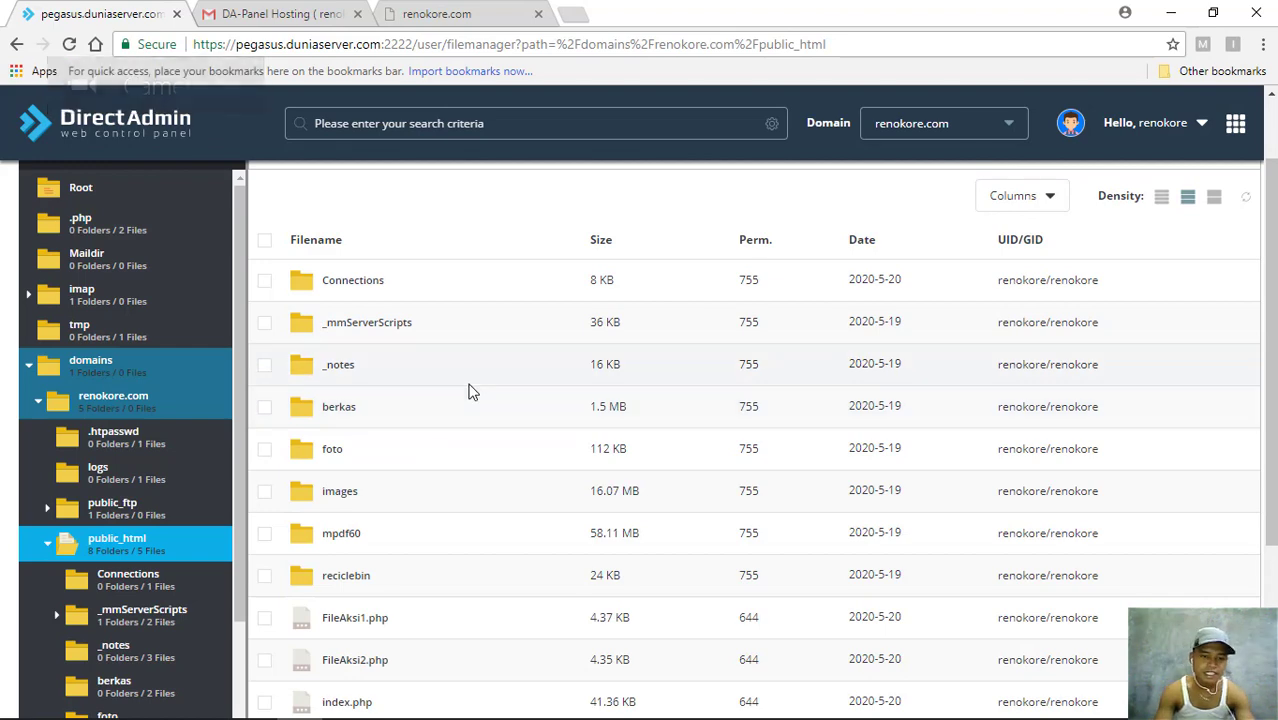
scroll(416, 478, "down", 1)
scroll(457, 448, "down", 2)
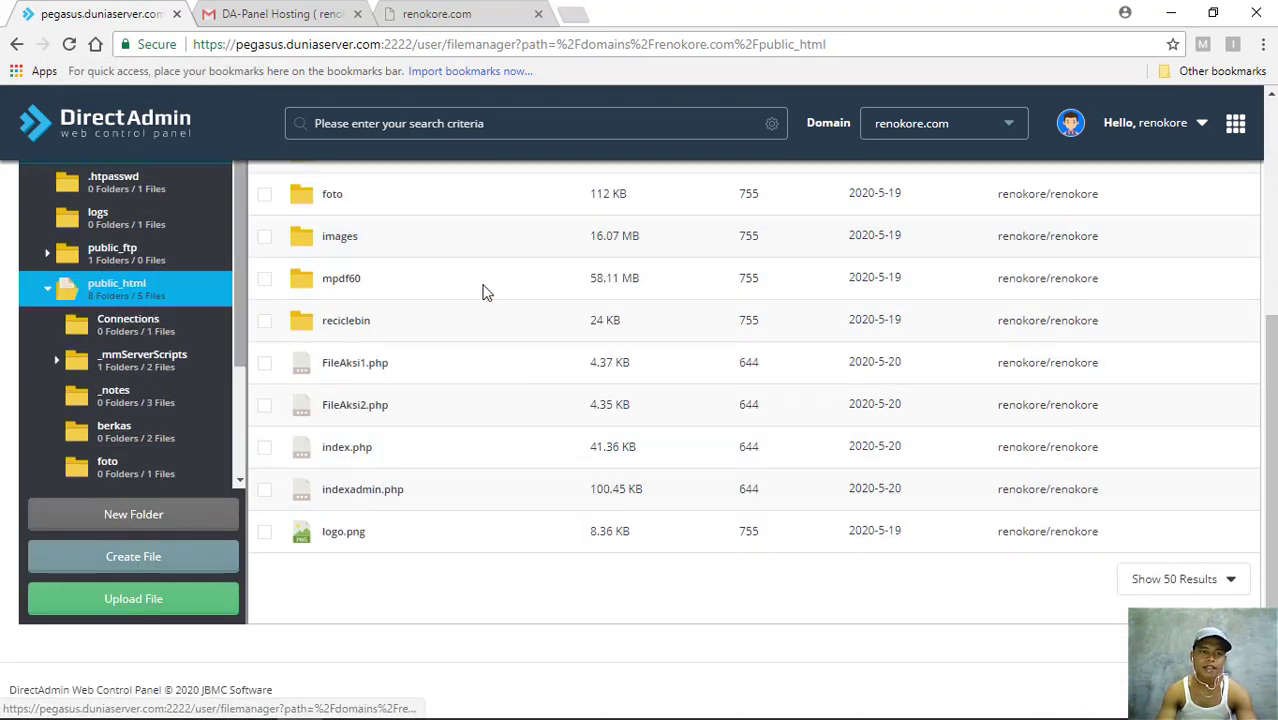
scroll(488, 290, "up", 4)
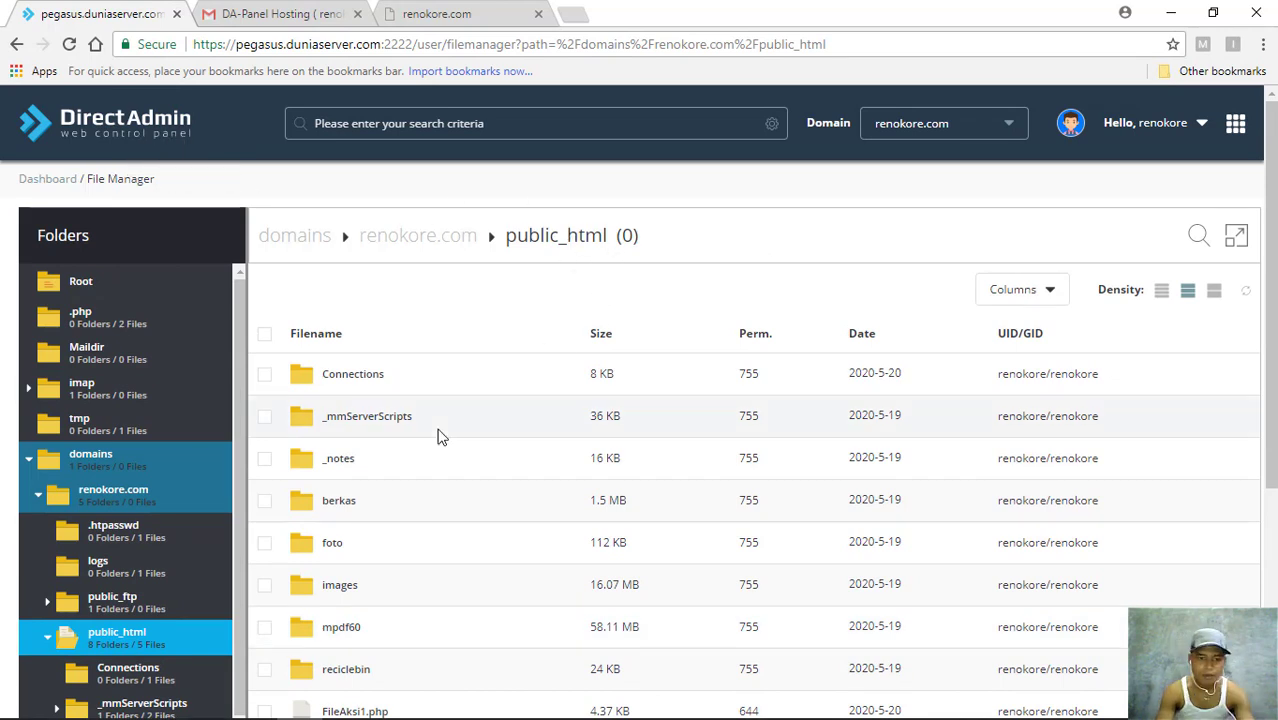
scroll(438, 436, "down", 4)
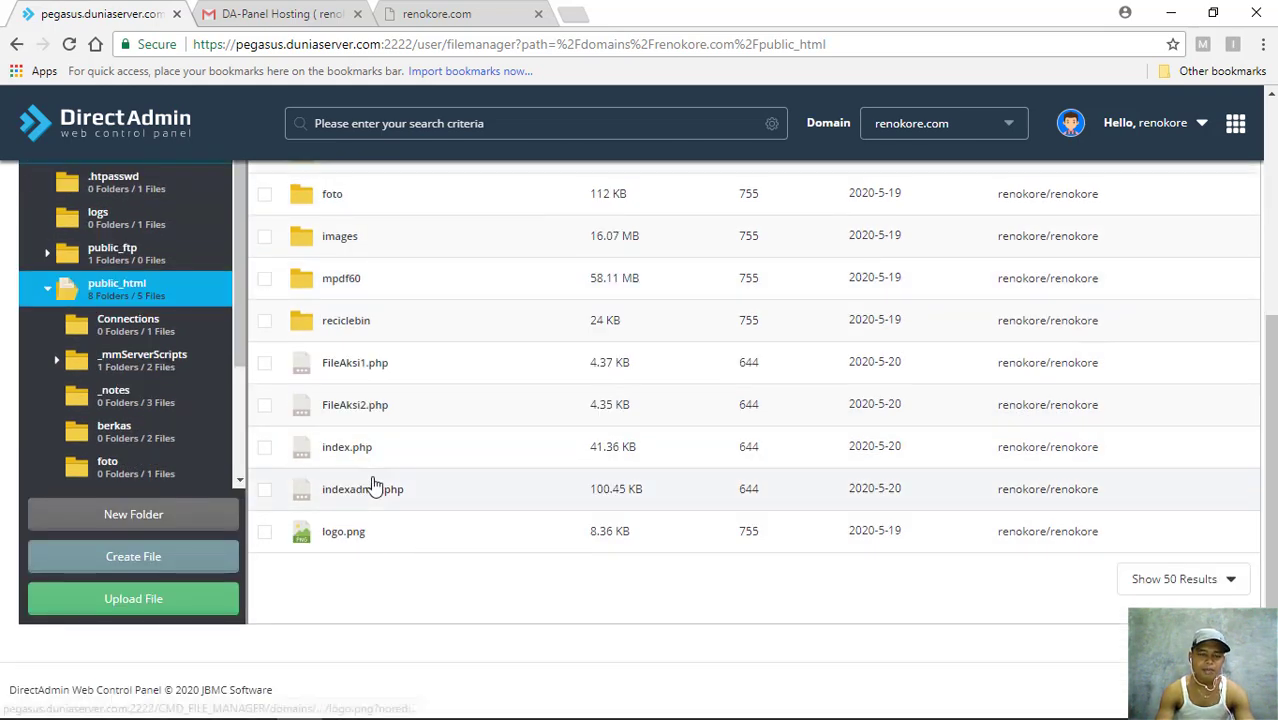
right_click(373, 485)
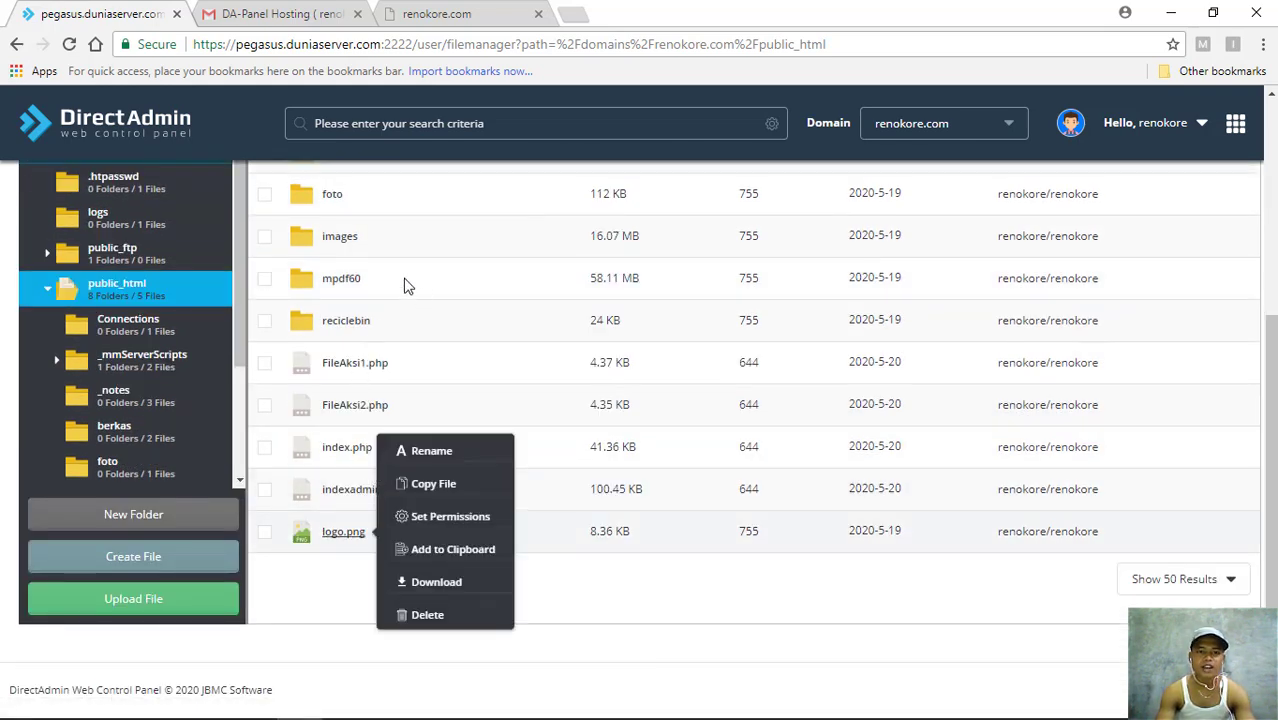
scroll(410, 285, "up", 4)
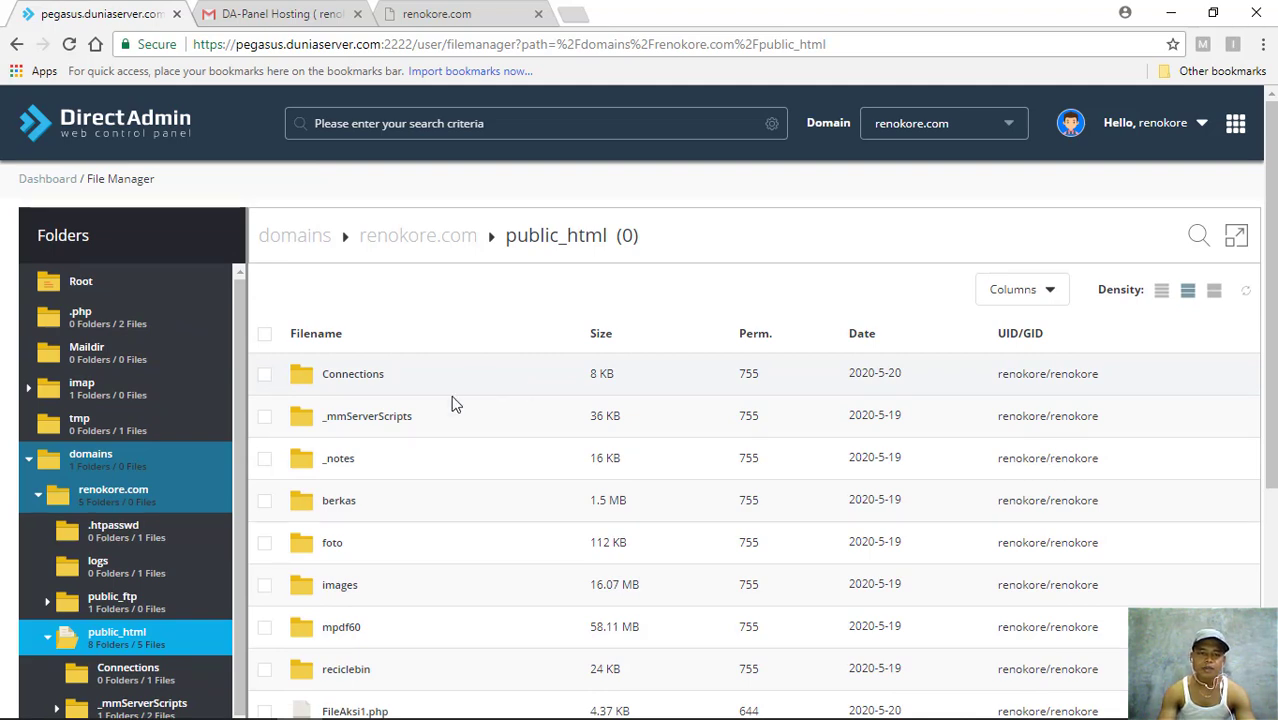
right_click(382, 416)
left_click(325, 354)
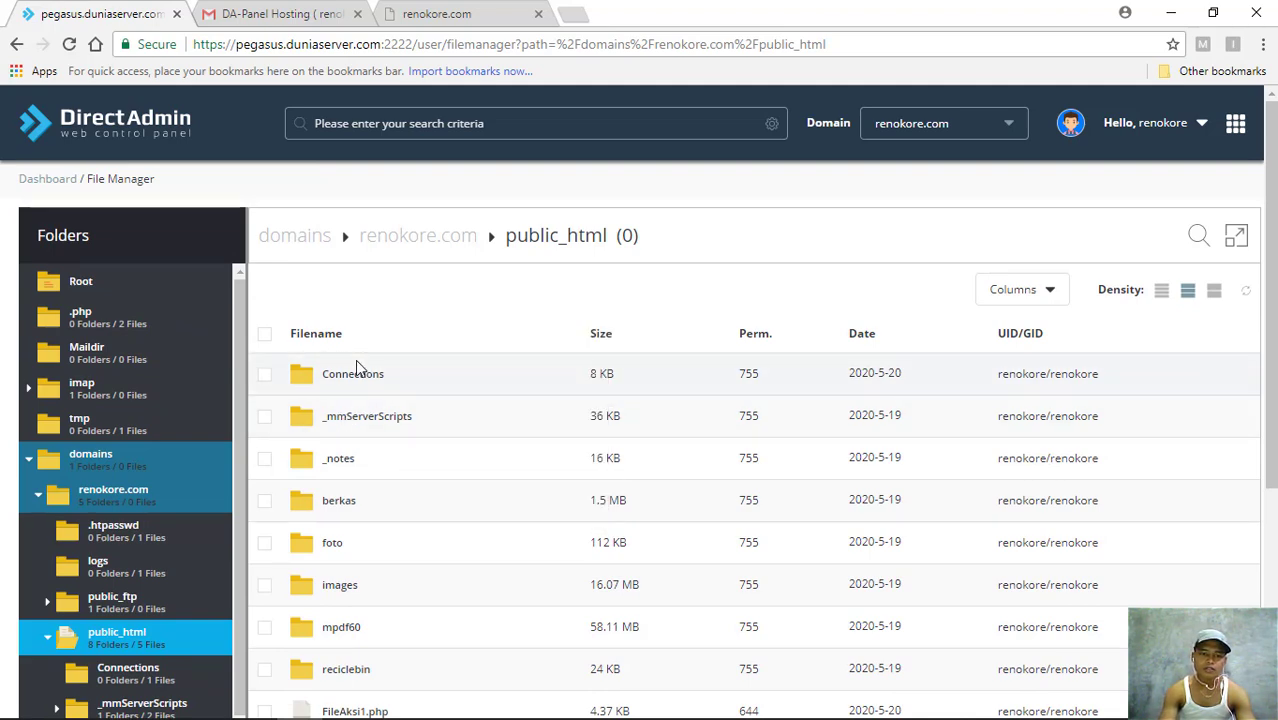
scroll(356, 366, "down", 1)
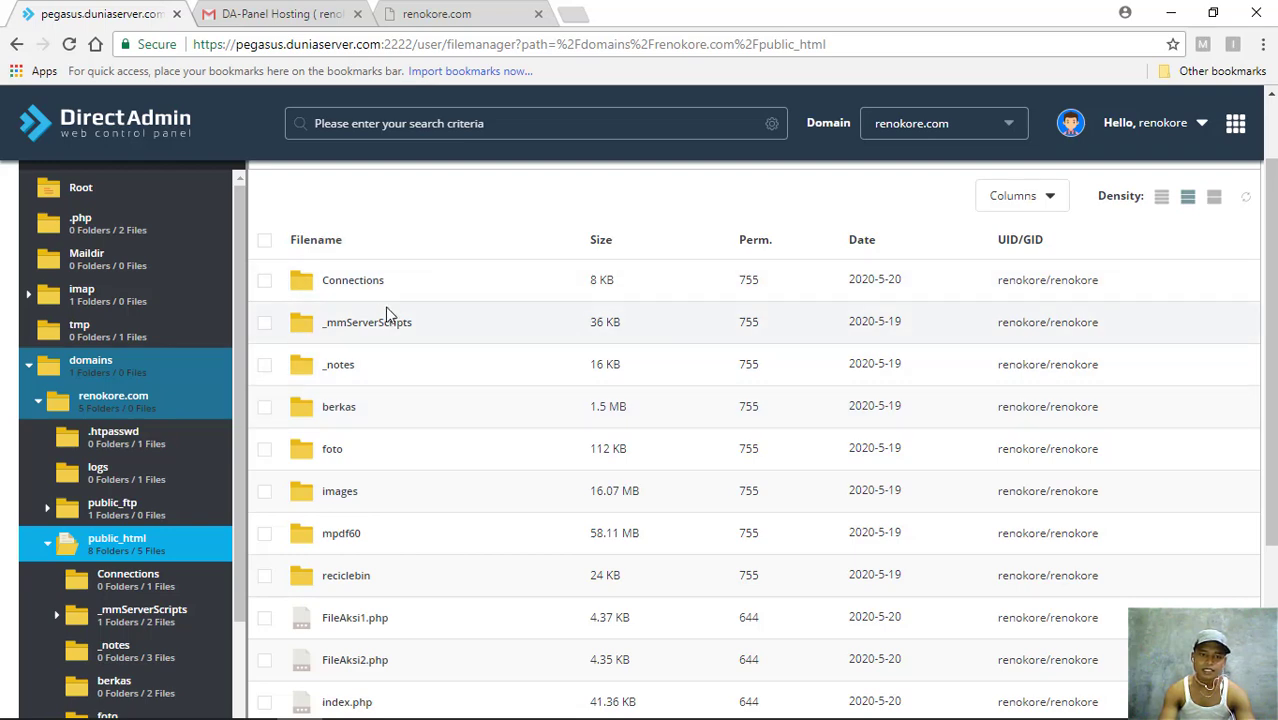
scroll(380, 315, "down", 2)
right_click(358, 537)
left_click(352, 520)
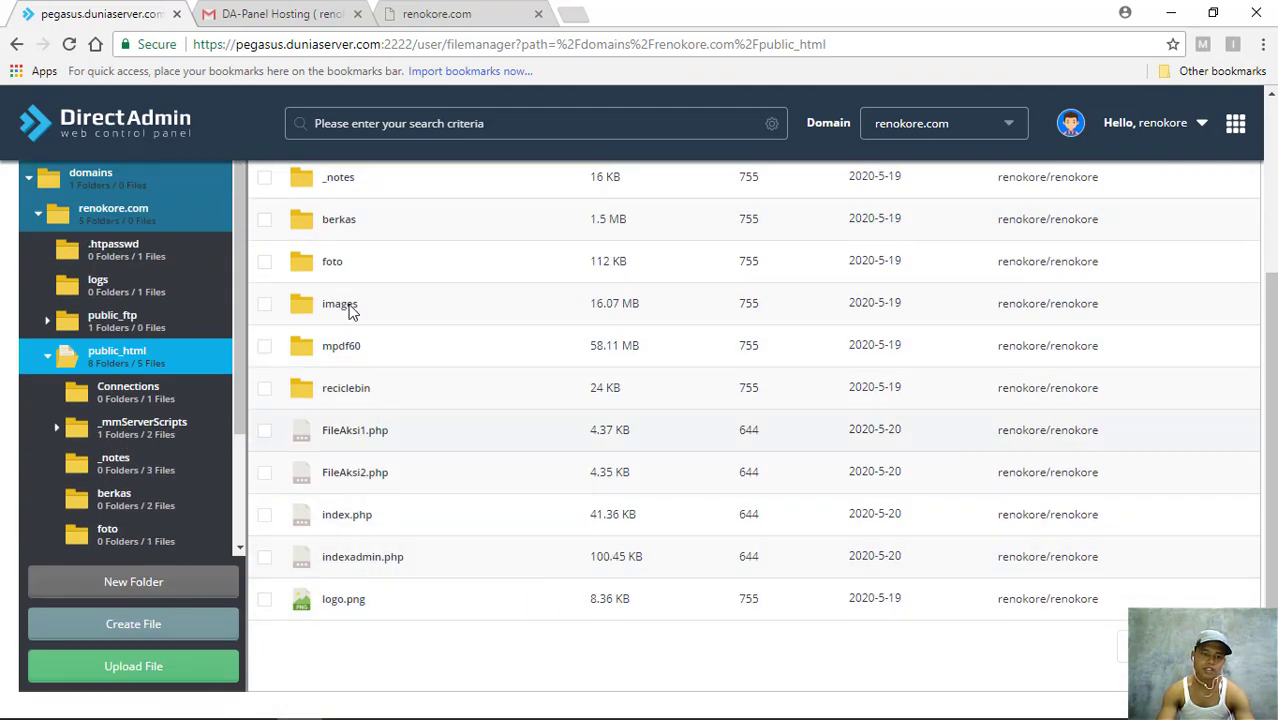
right_click(350, 280)
scroll(349, 272, "up", 3)
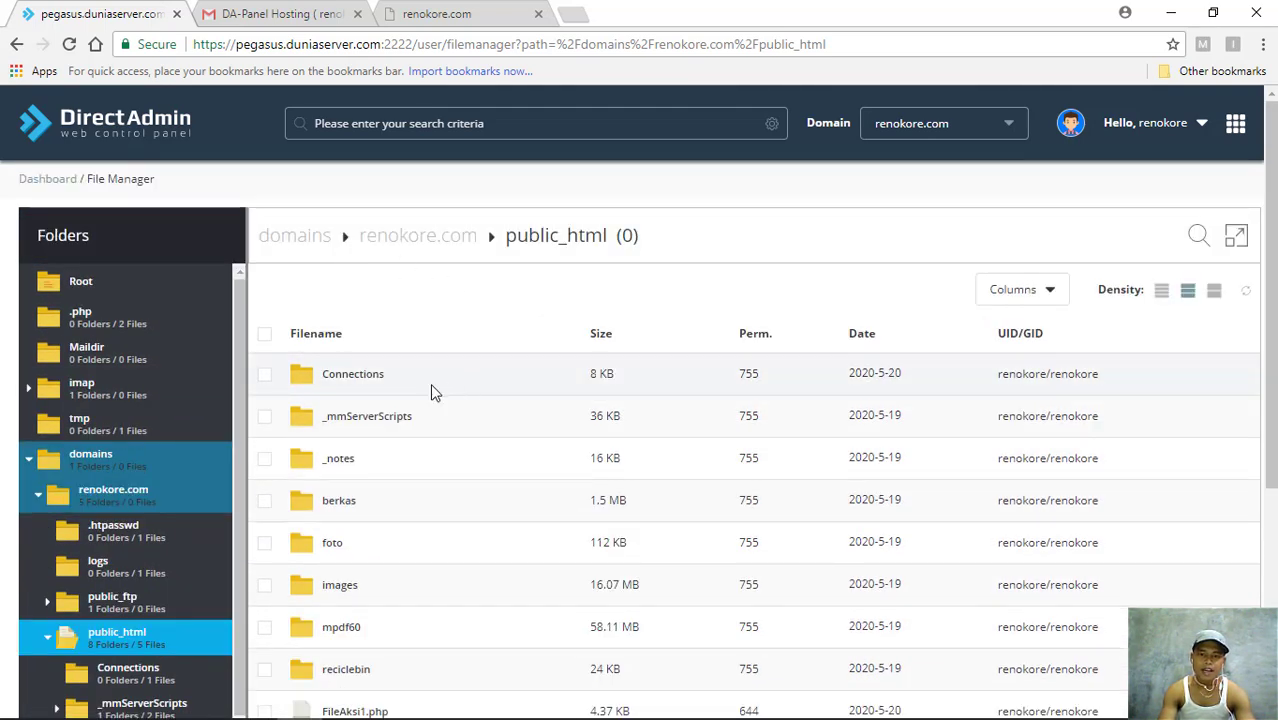
scroll(468, 397, "down", 1)
mouse_move(370, 710)
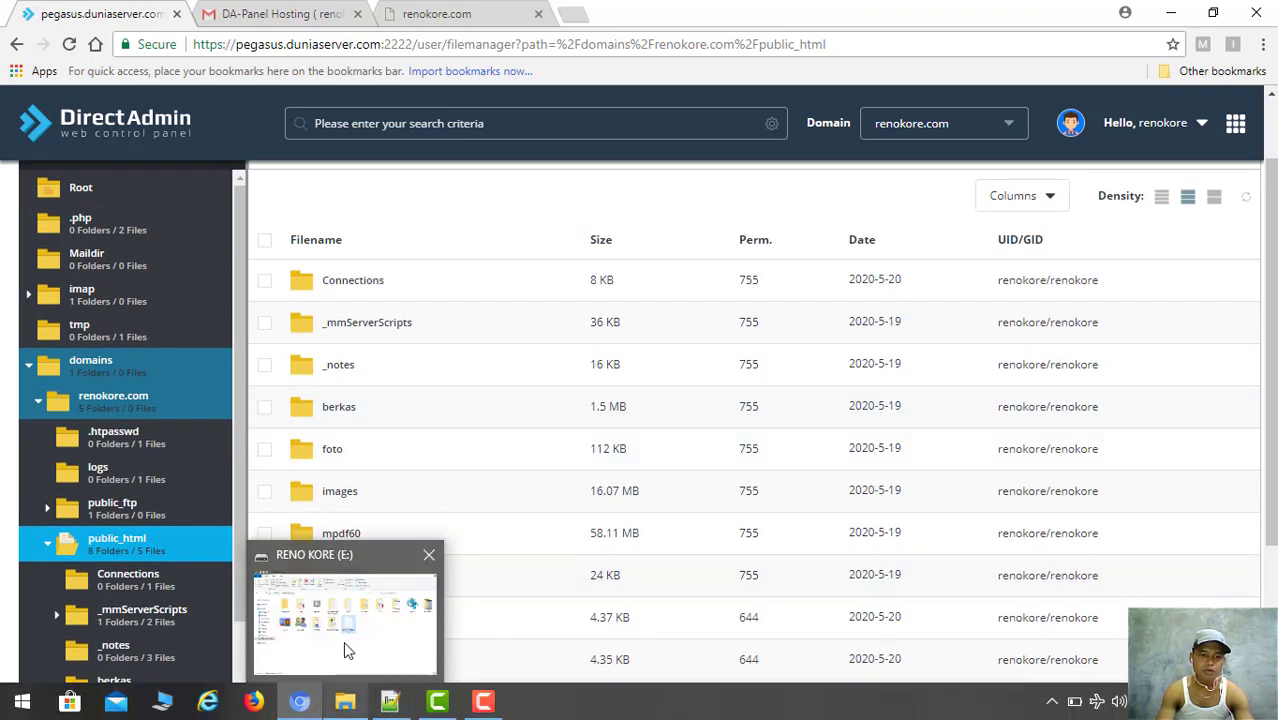
- Navigate File Explorer to C:\xampp\htdocs, peek into sekolah_minggu, and bring up its context menu
left_click(343, 641)
left_click(343, 641)
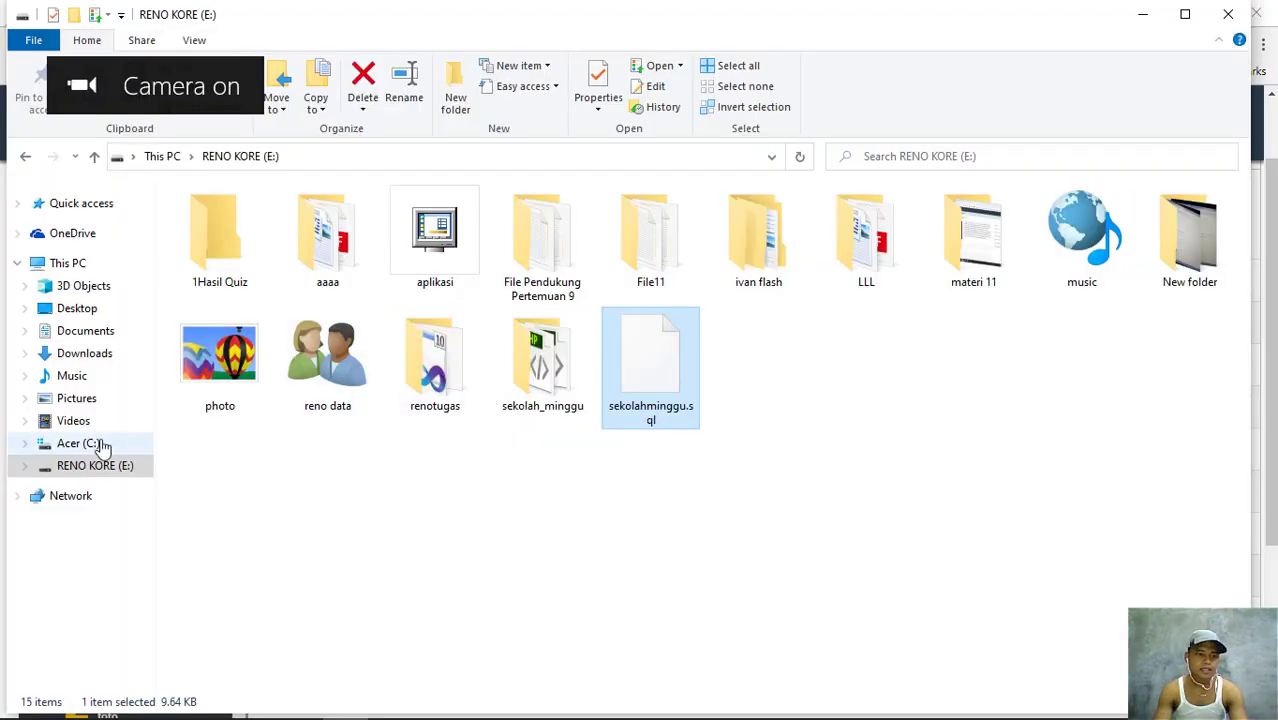
left_click(92, 446)
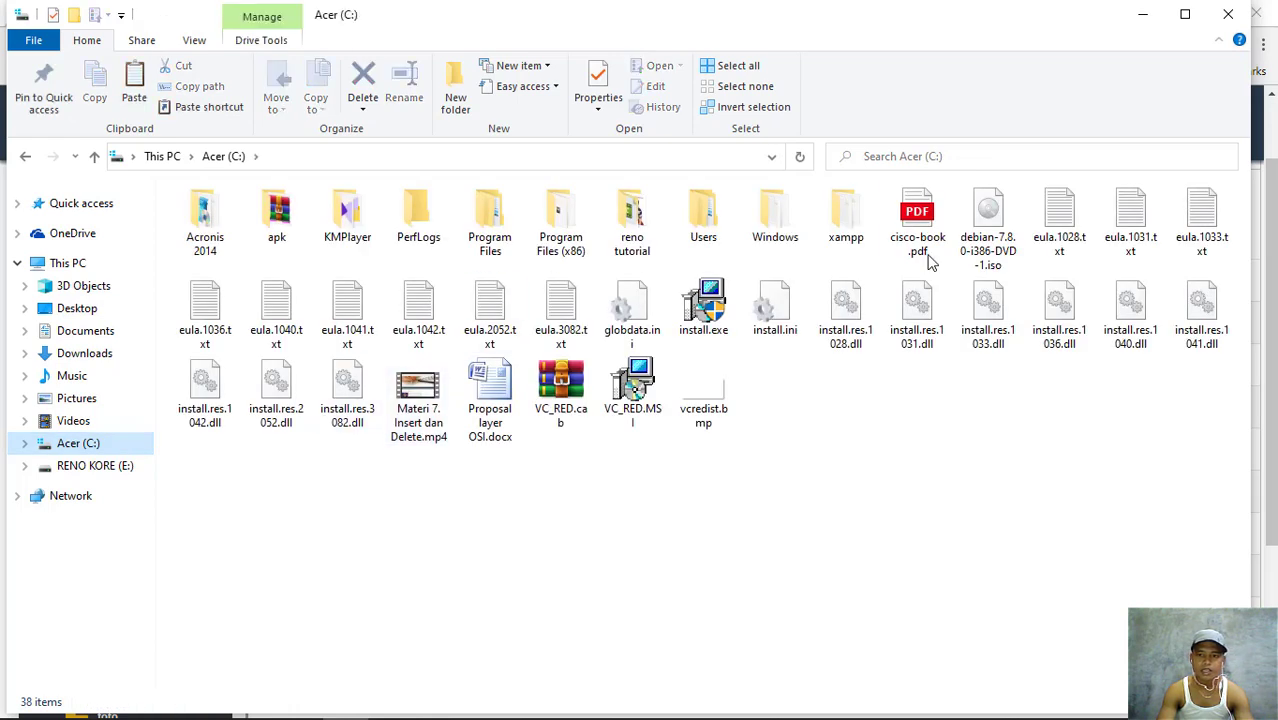
left_click(845, 225)
key("Return")
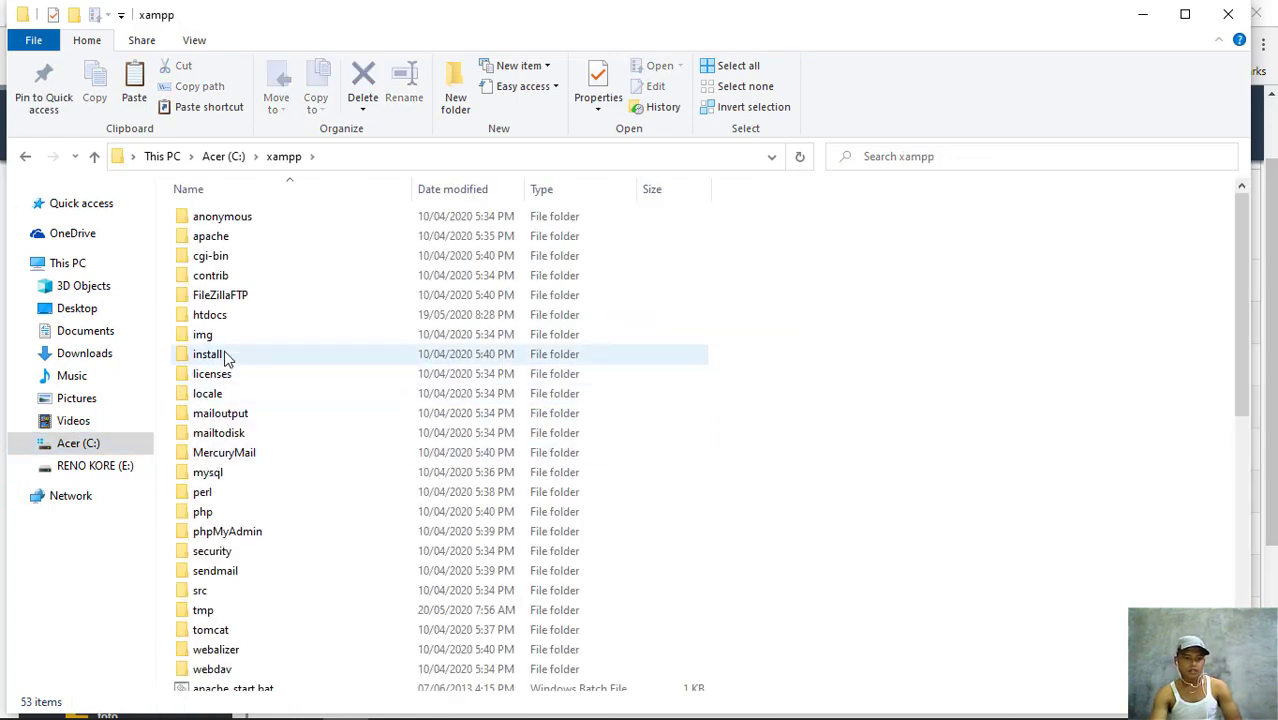
double_click(222, 317)
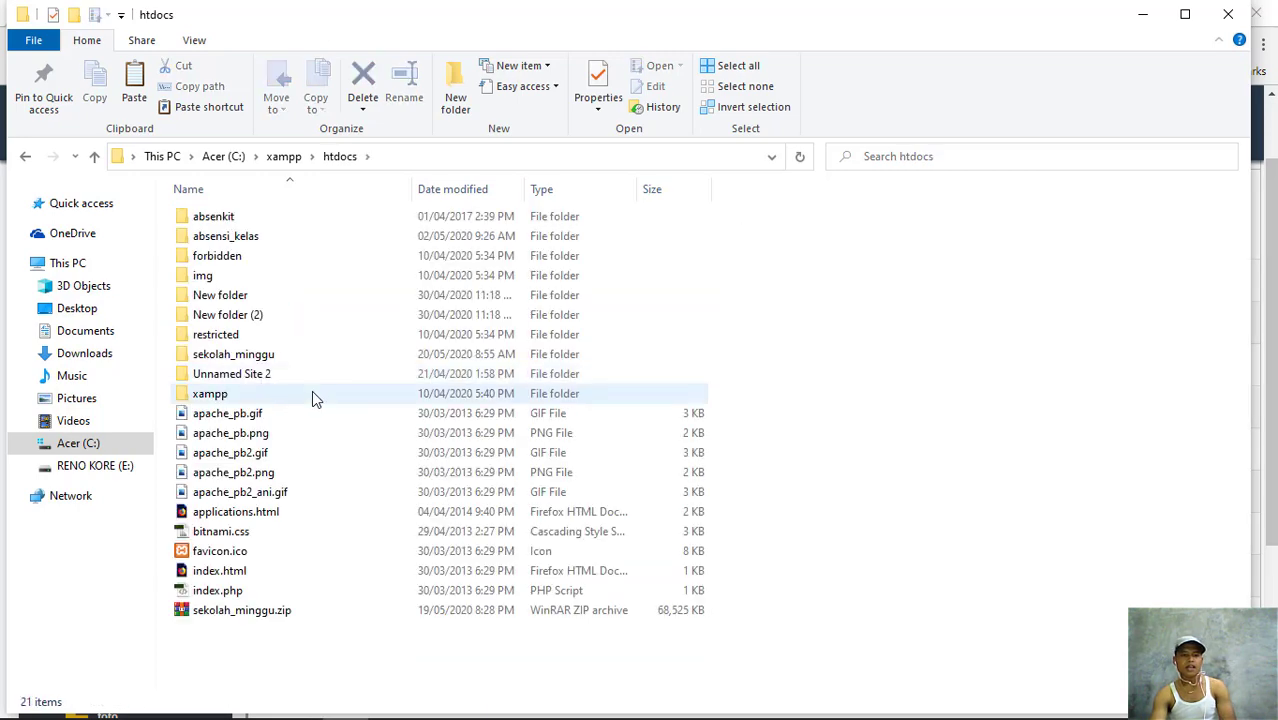
double_click(258, 360)
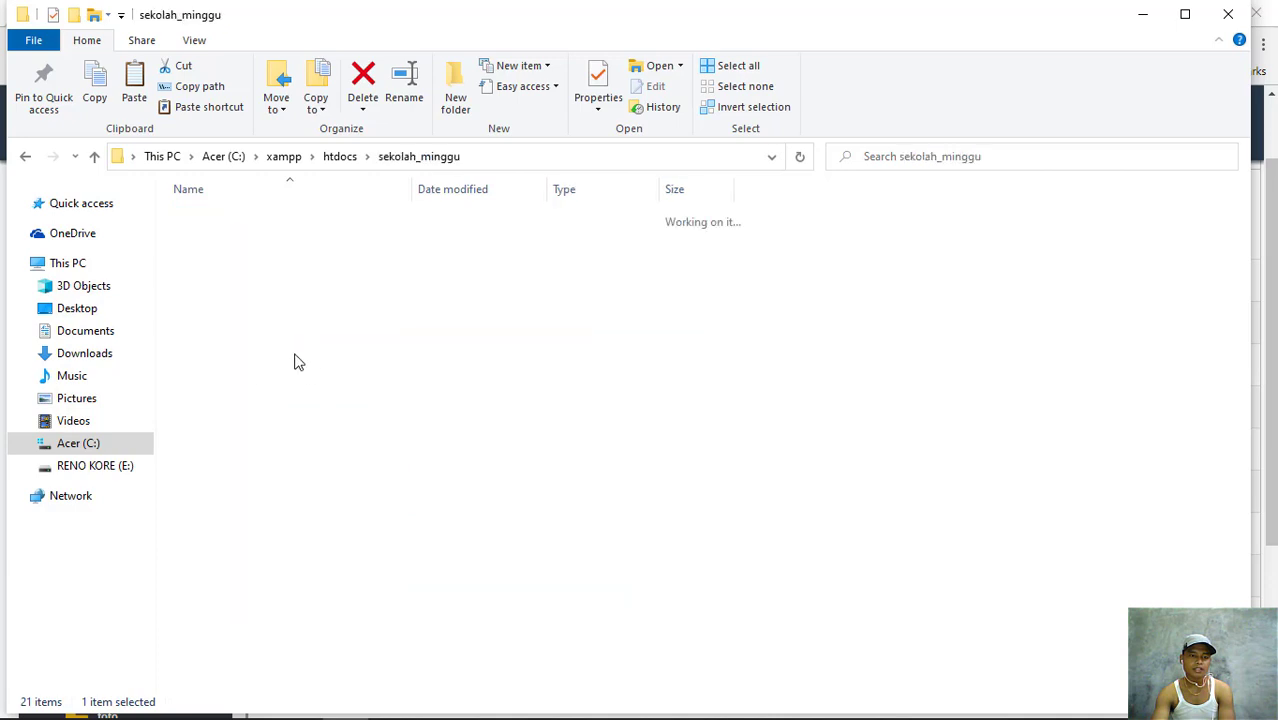
left_click(26, 160)
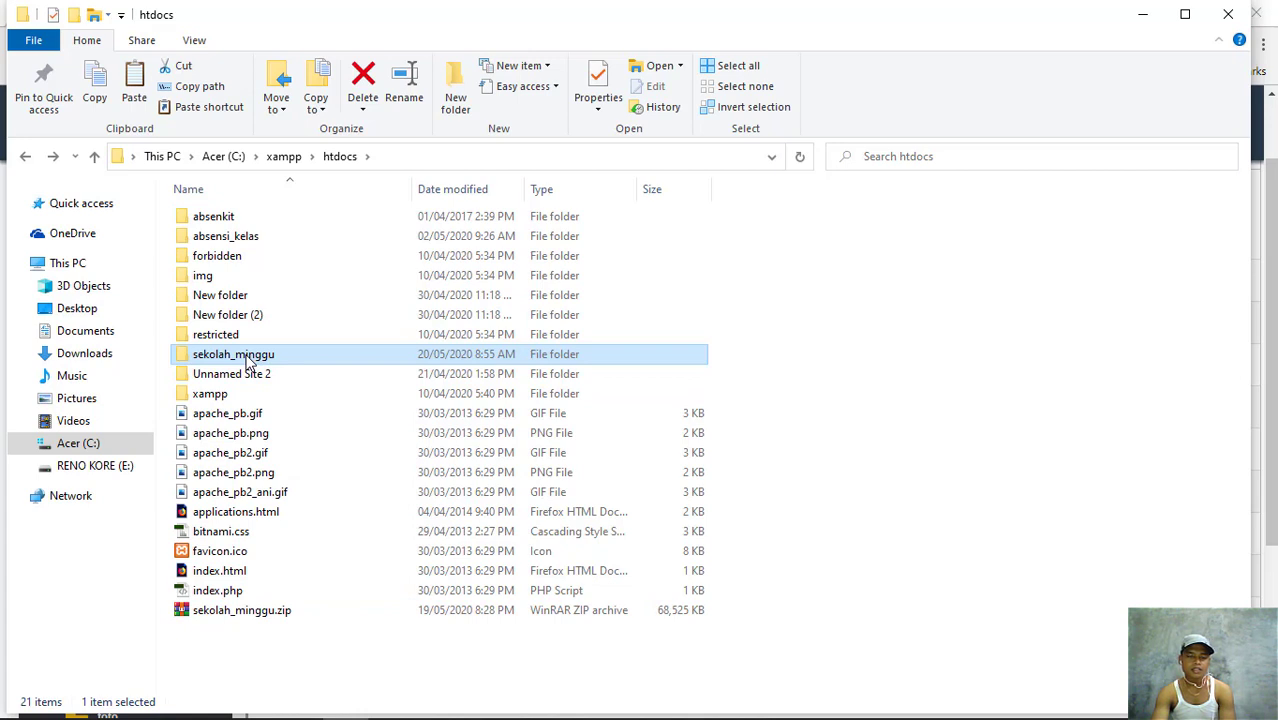
right_click(249, 364)
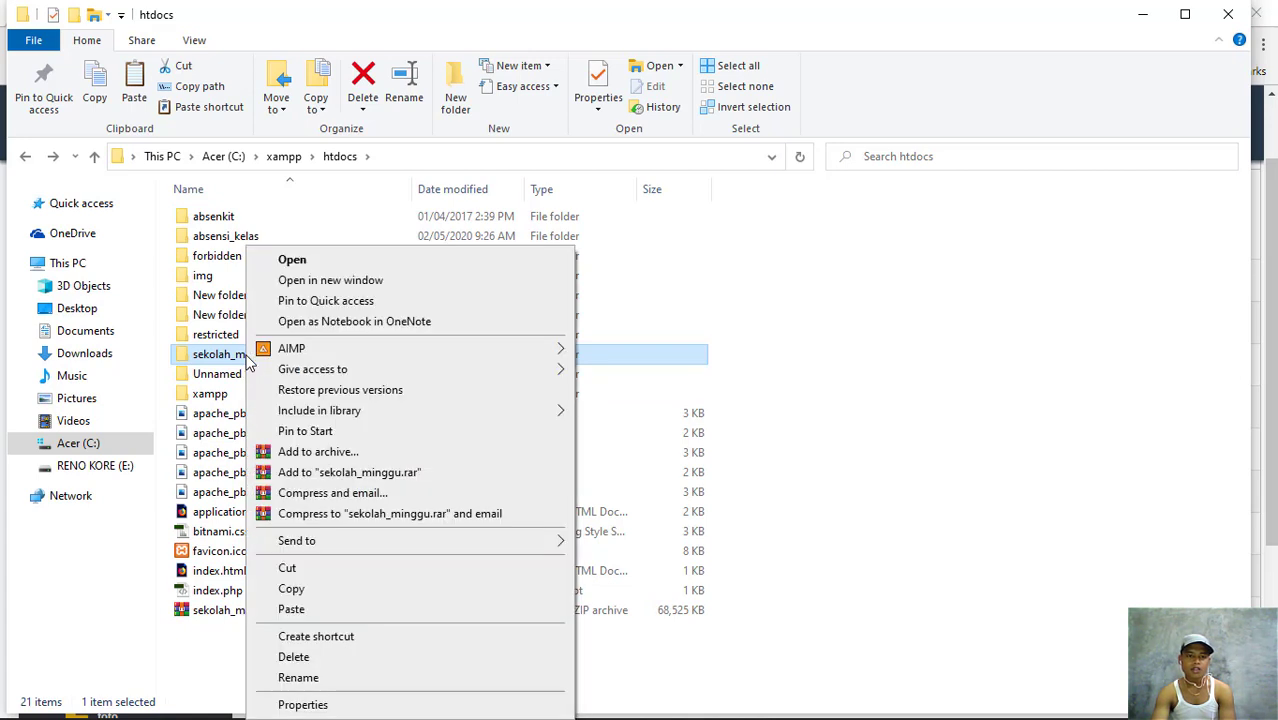
- Archive the sekolah_minggu folder as sekolah_minggu.zip in ZIP format with WinRAR and select it
left_click(345, 459)
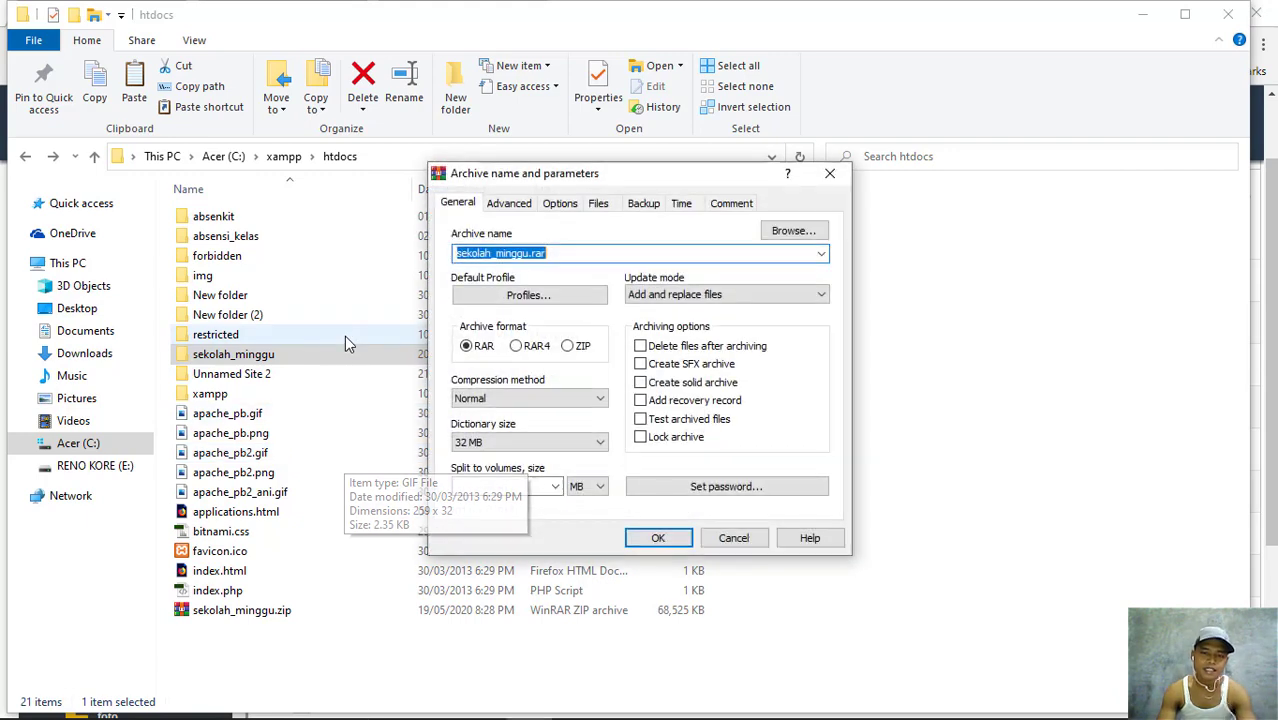
left_click(579, 347)
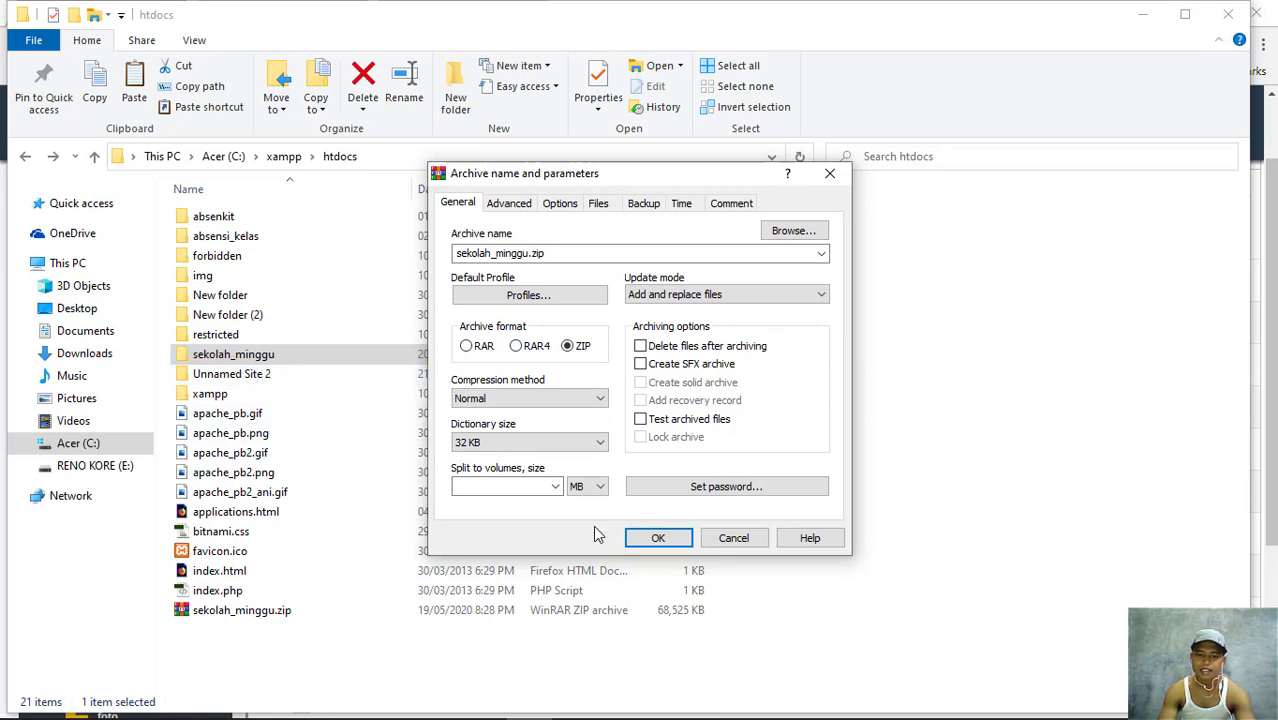
left_click(660, 539)
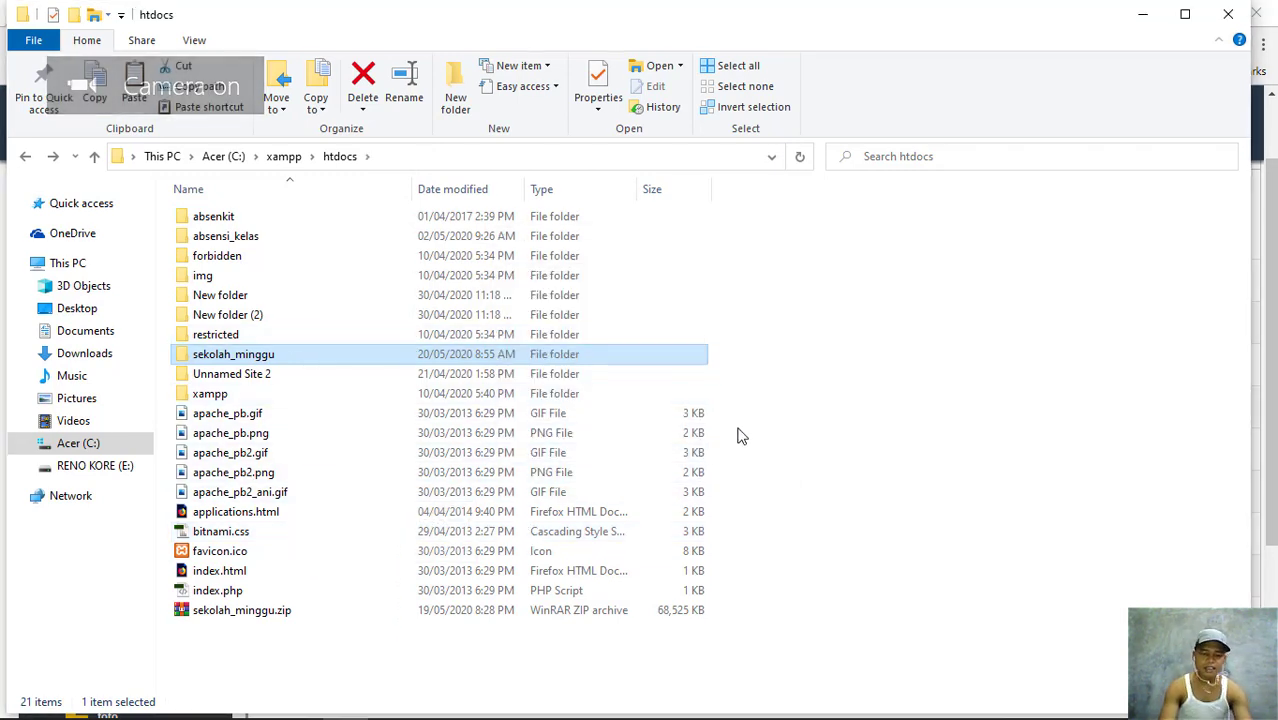
left_click(237, 613)
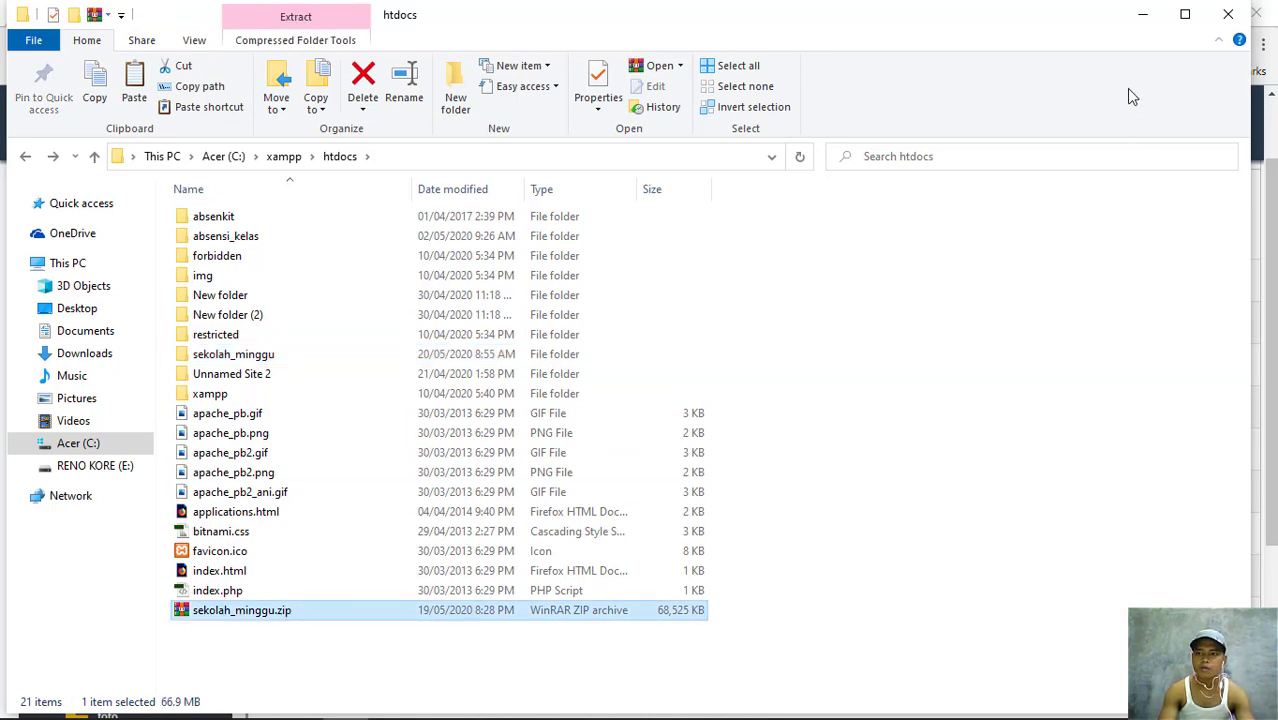
- Go back from File Explorer to the DirectAdmin File Manager and start a file upload to public_html
left_click(1143, 14)
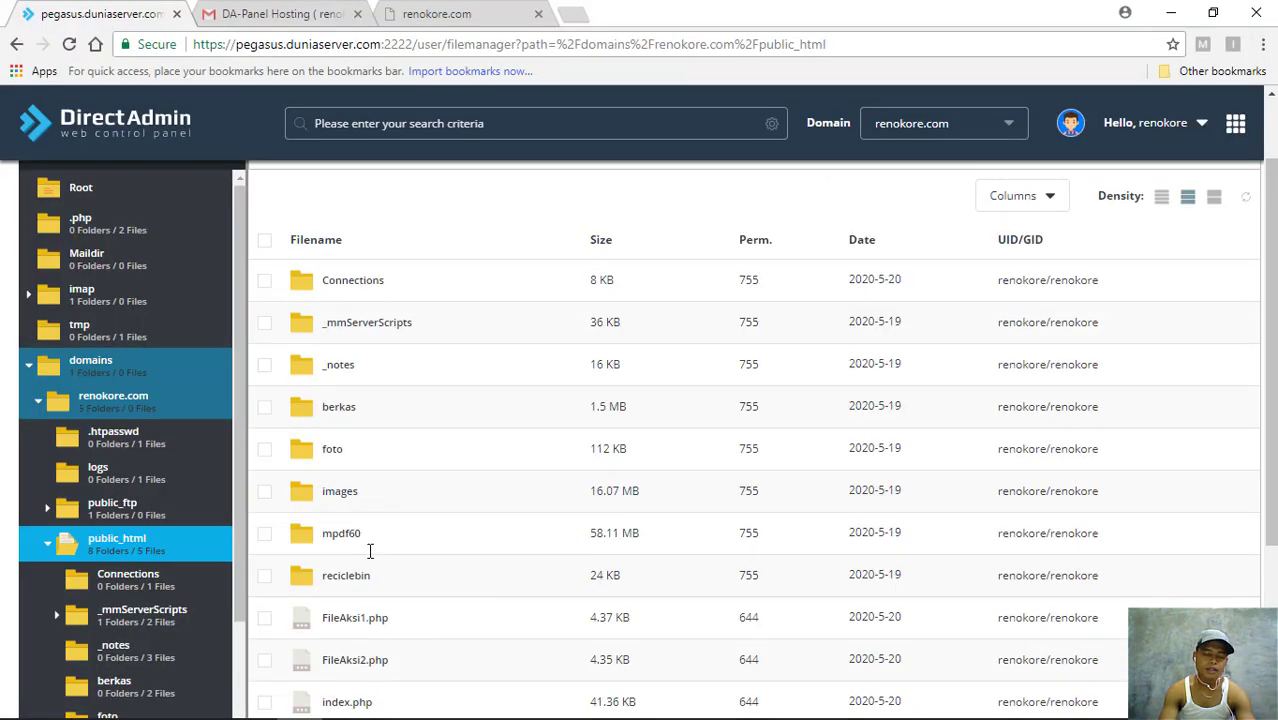
scroll(230, 480, "down", 2)
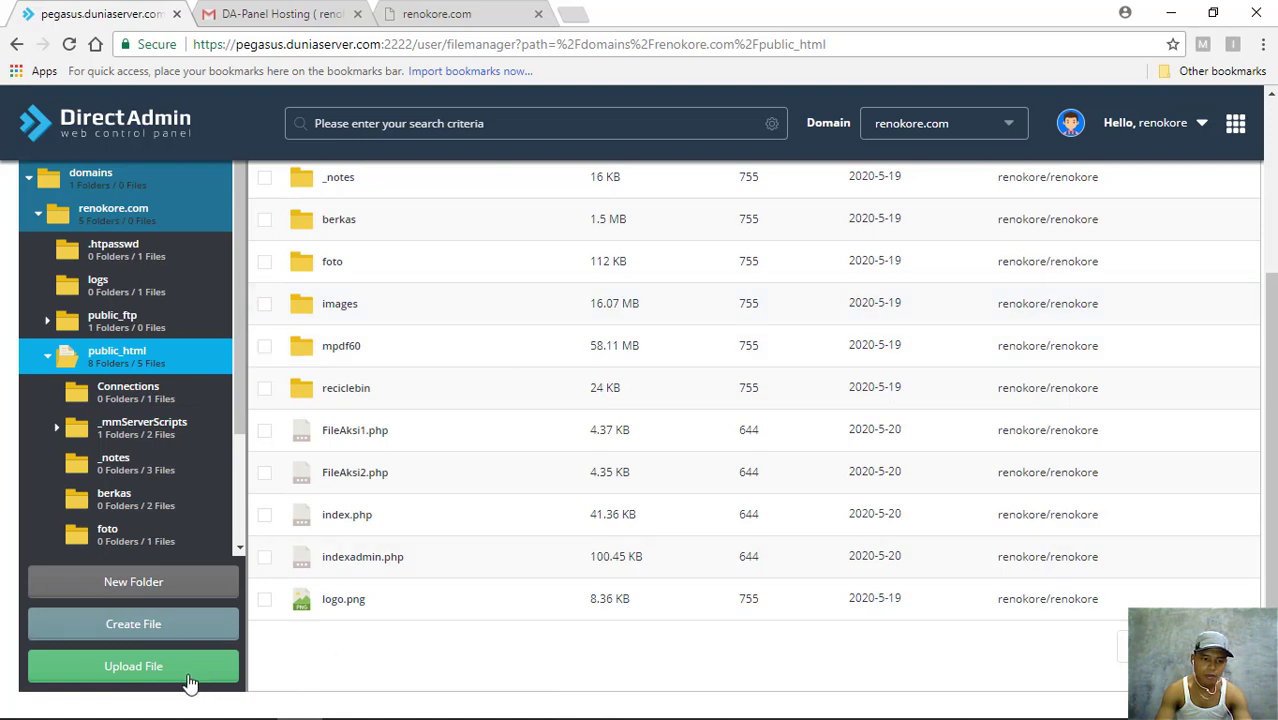
left_click(130, 668)
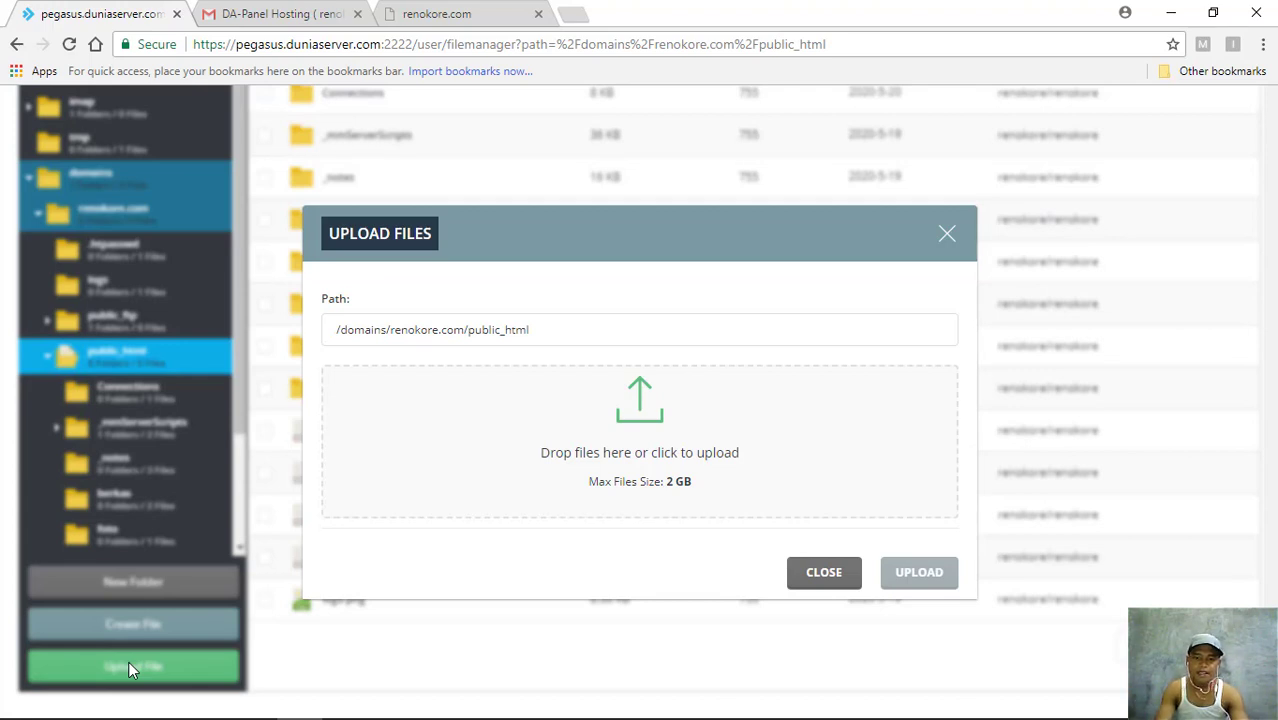
- Upload sekolah_minggu.zip from the local htdocs folder into public_html
left_click(641, 443)
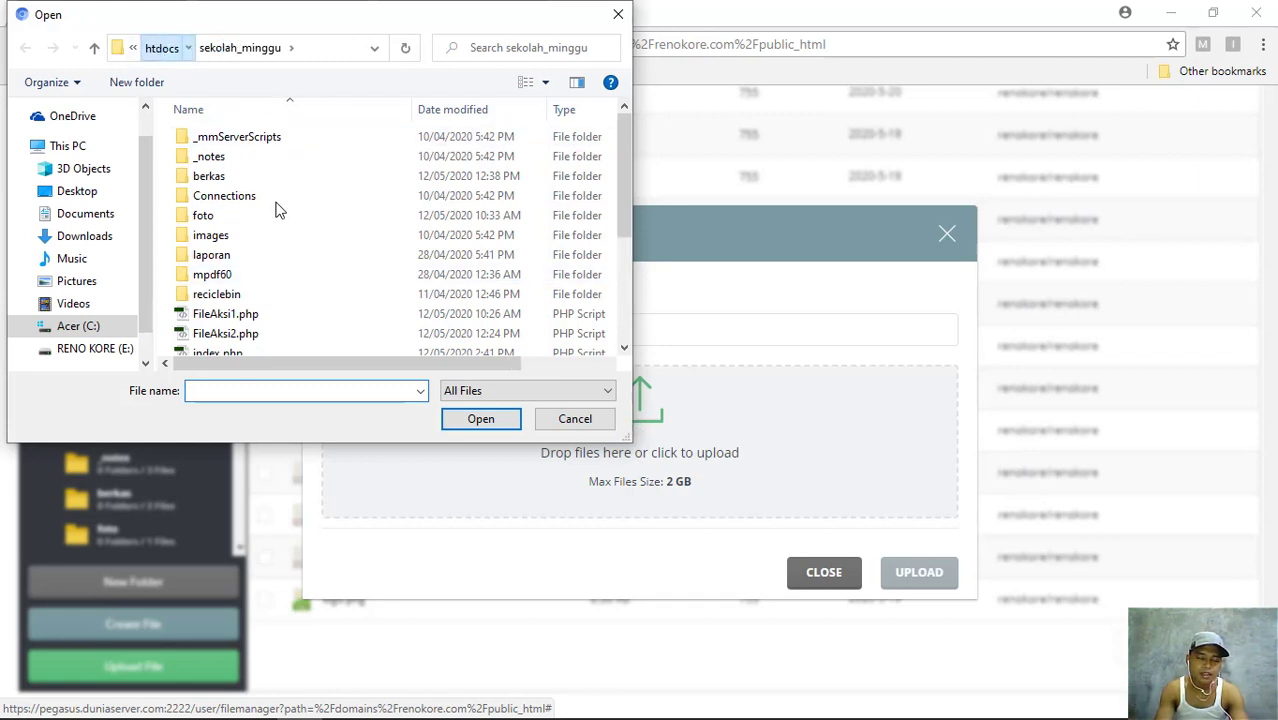
scroll(310, 252, "down", 1)
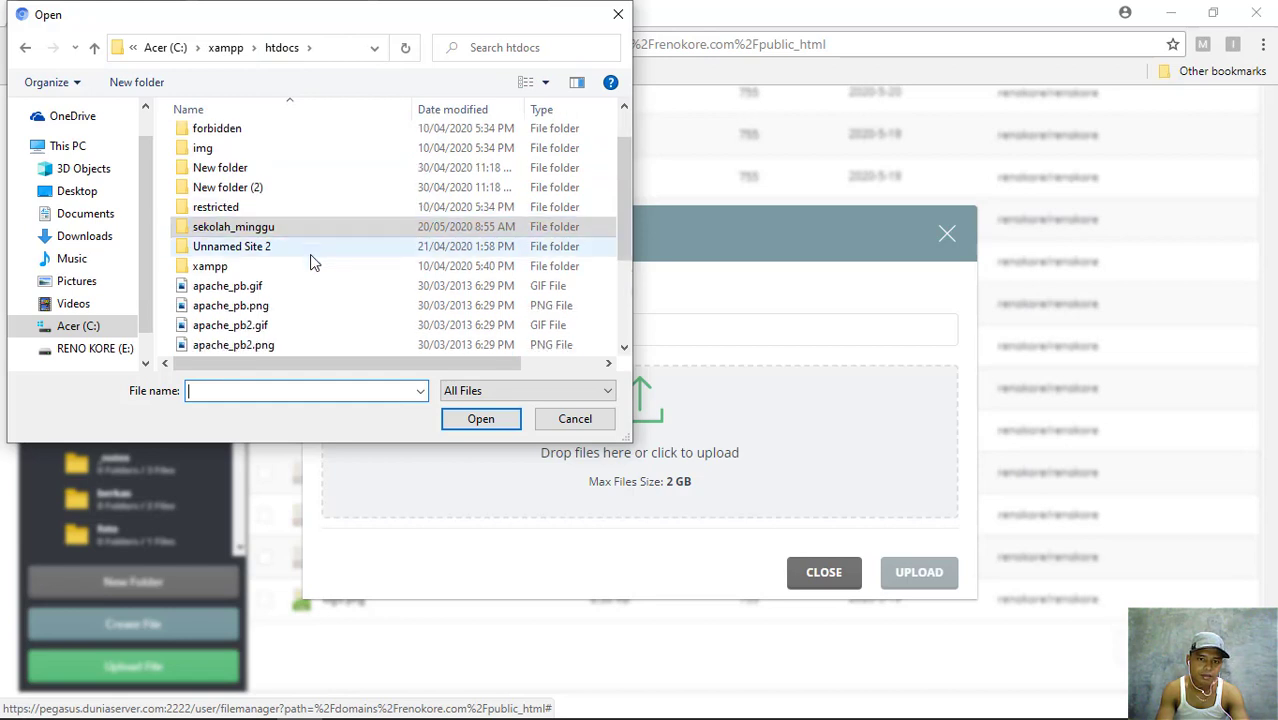
scroll(310, 254, "down", 3)
left_click(300, 347)
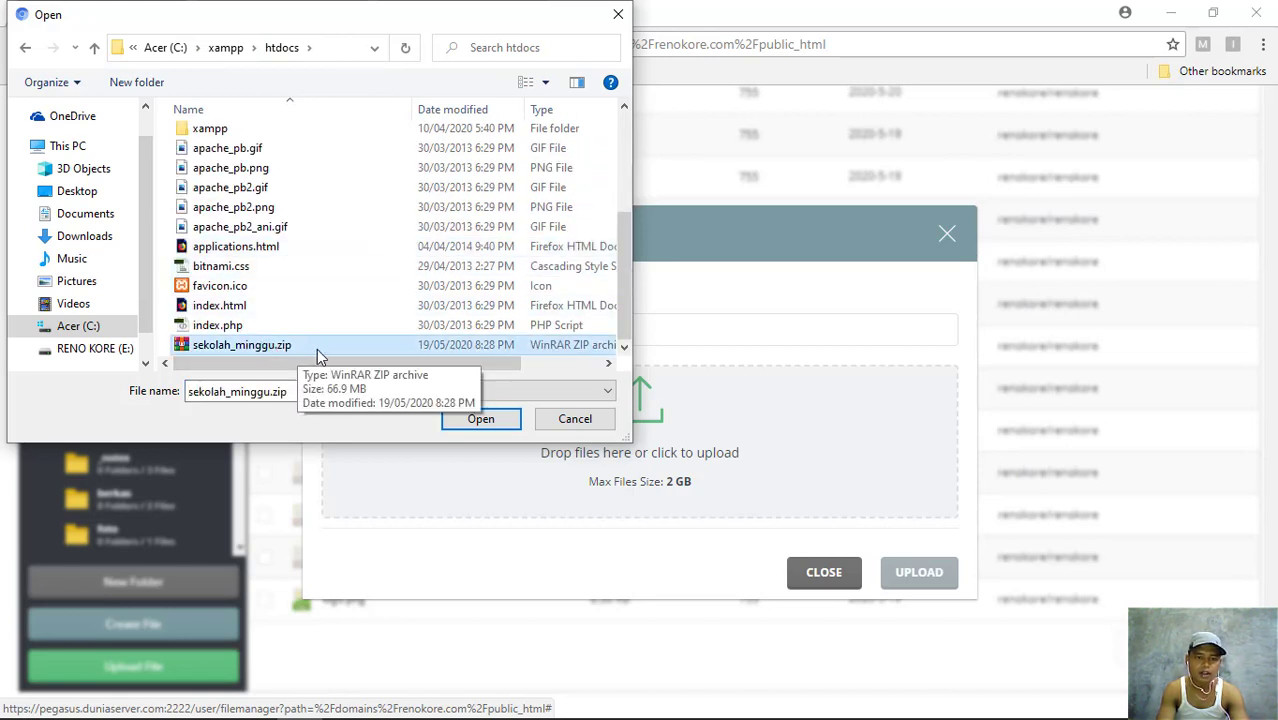
left_click(486, 419)
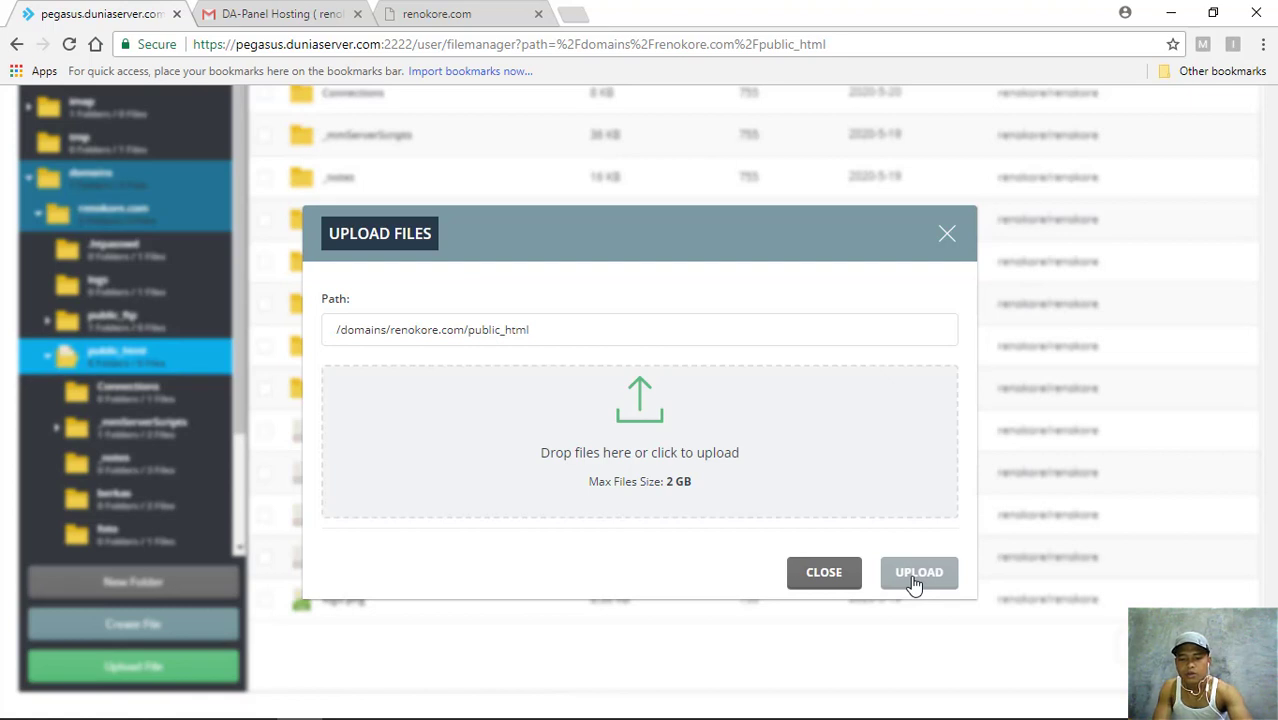
left_click(915, 583)
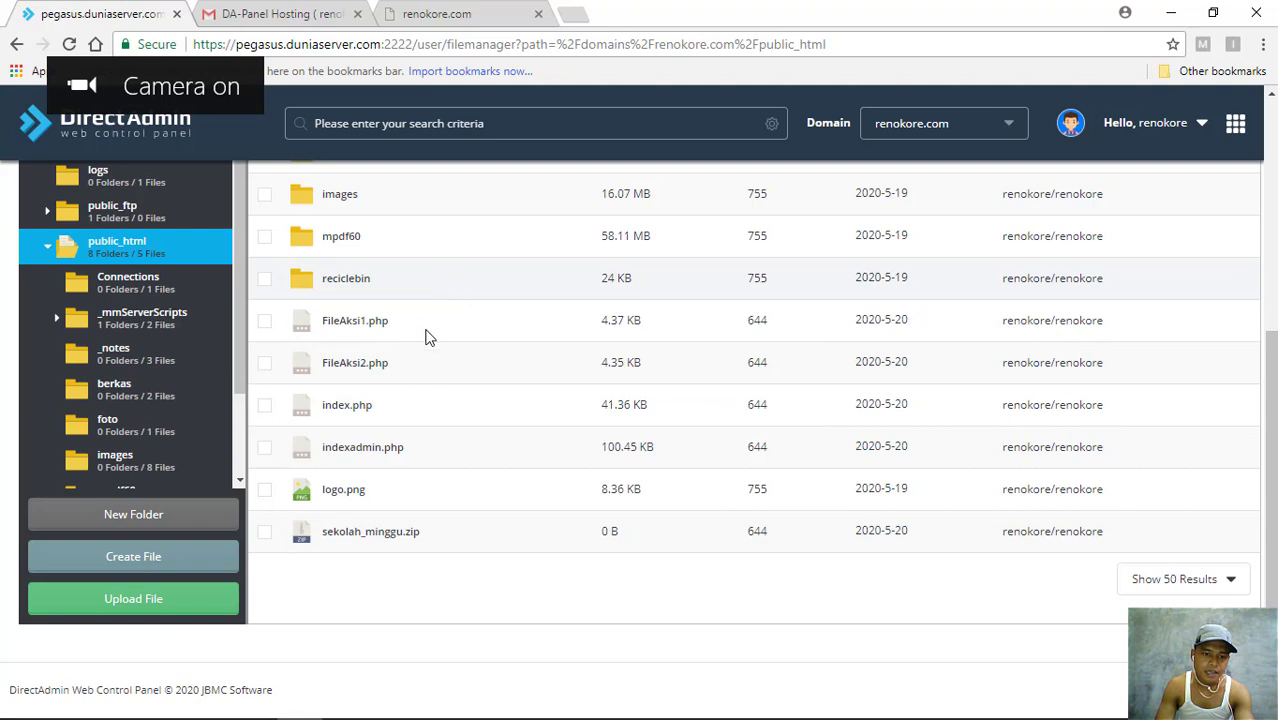
- Find the uploaded sekolah_minggu.zip in the file list and try extracting it into public_html
right_click(335, 535)
left_click(268, 543)
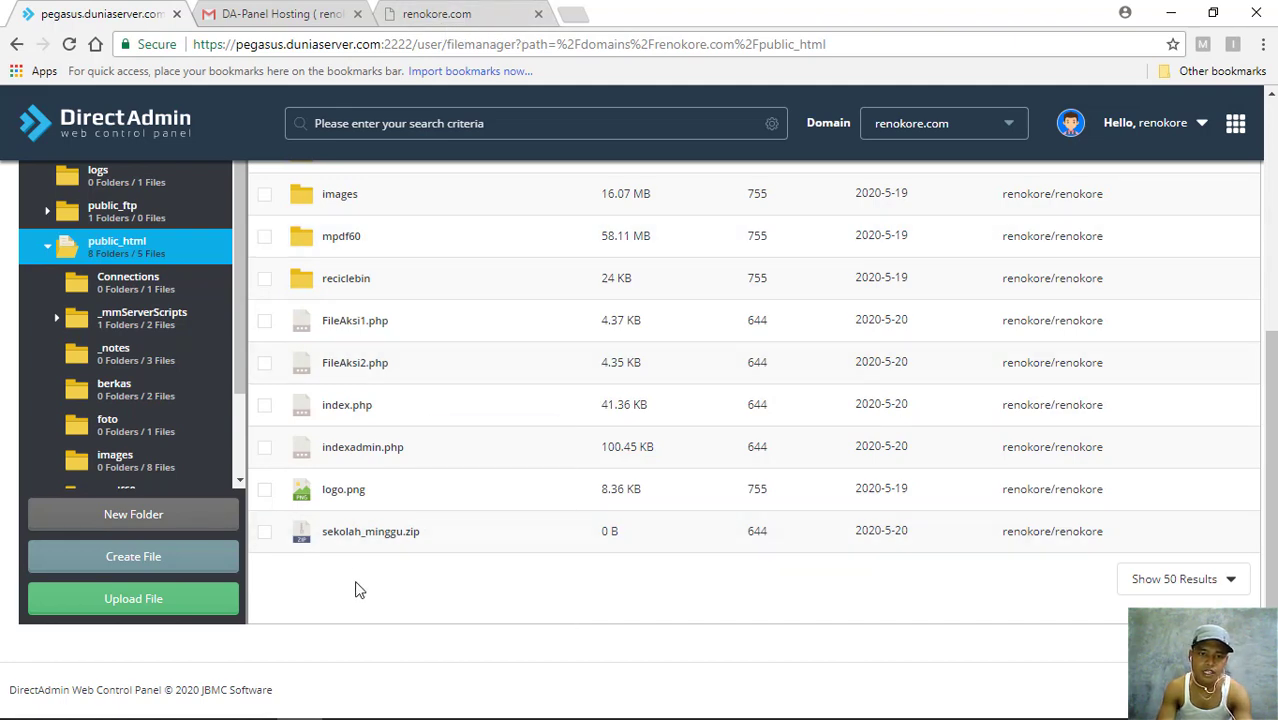
scroll(433, 287, "up", 3)
scroll(433, 287, "up", 1)
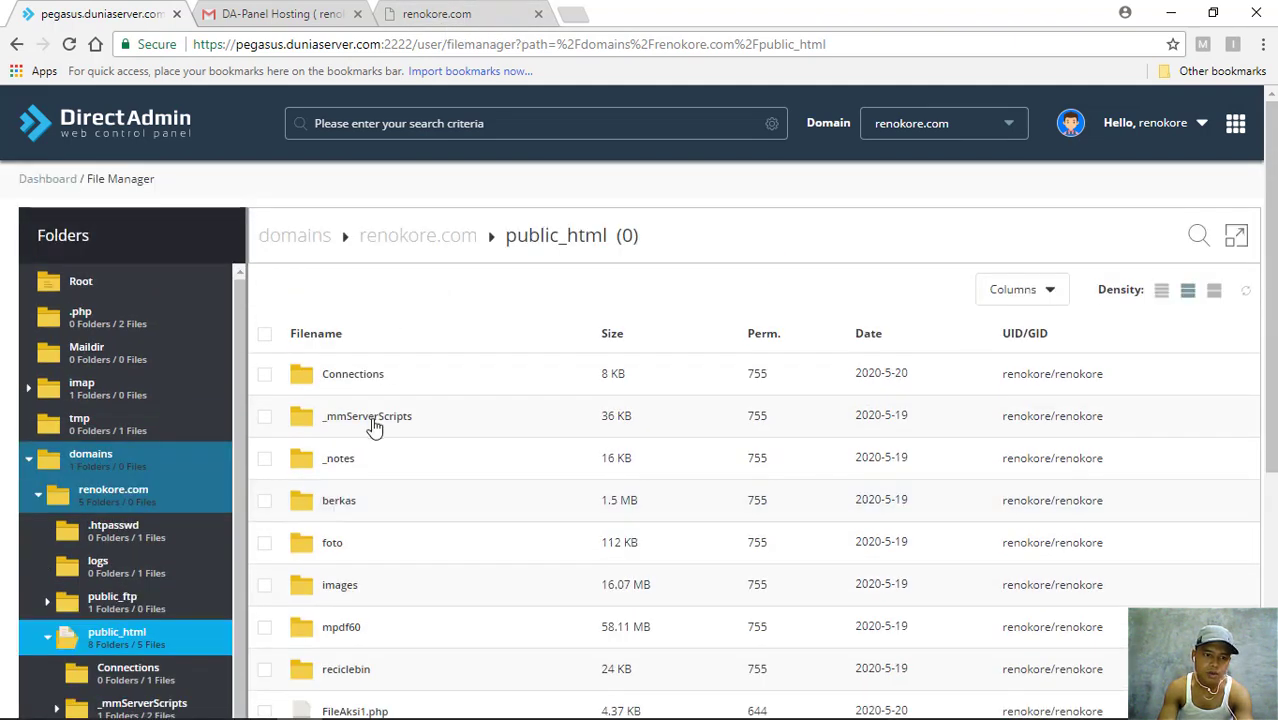
scroll(285, 577, "down", 4)
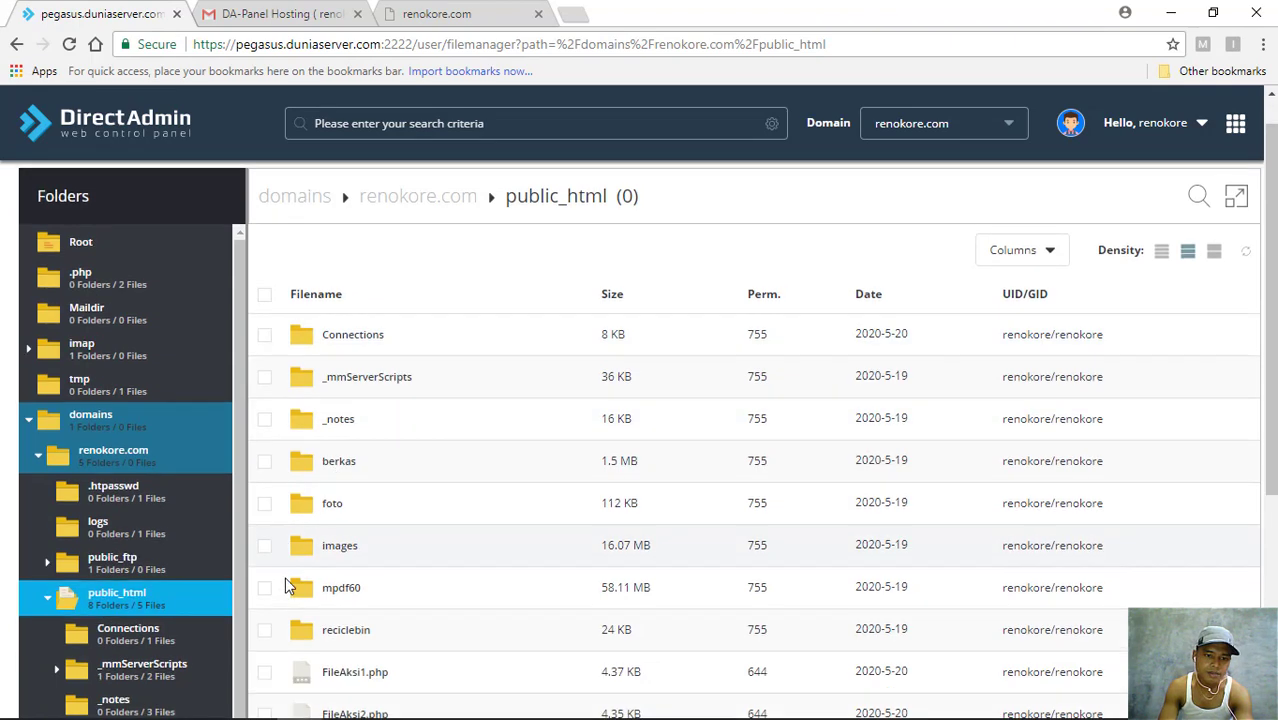
scroll(300, 570, "up", 4)
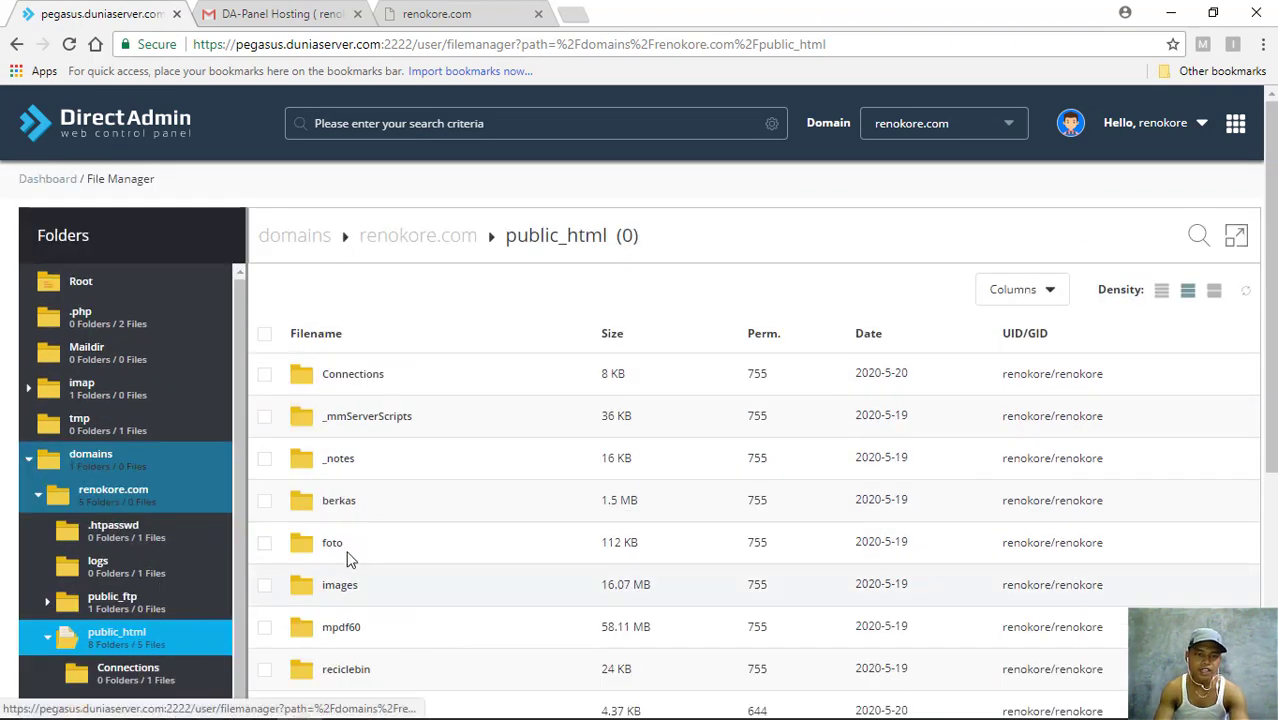
scroll(390, 640, "down", 4)
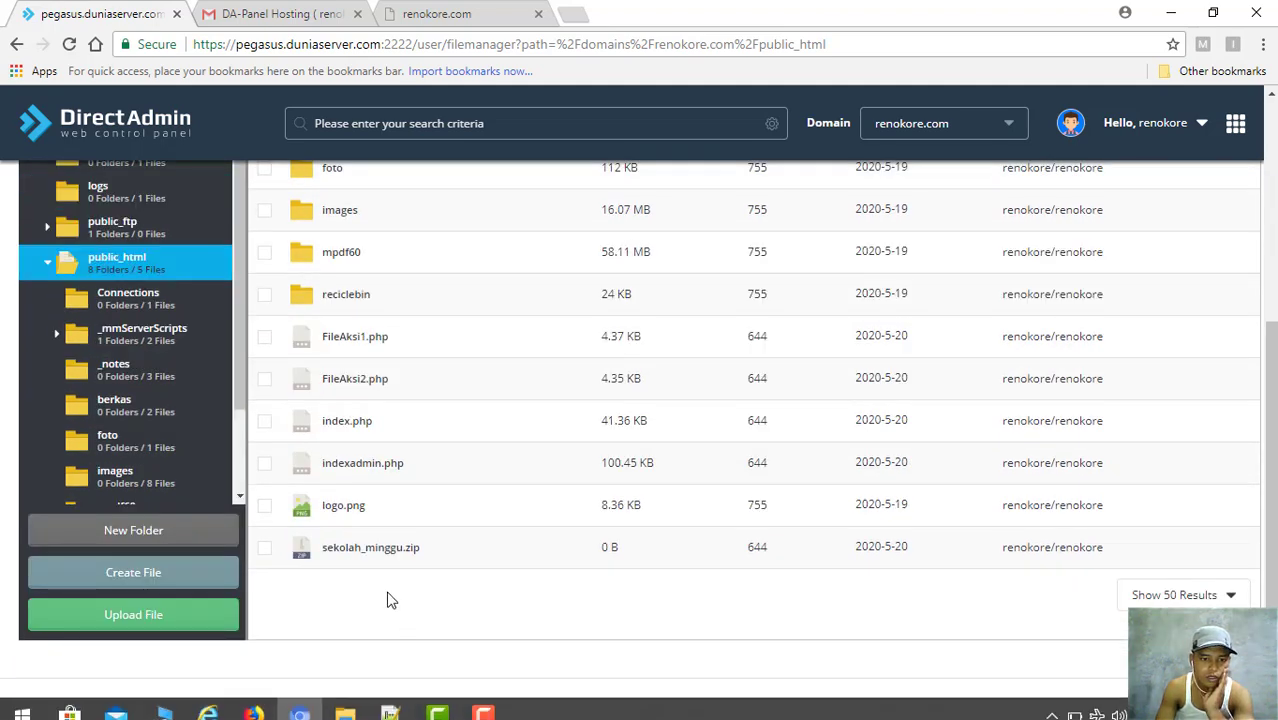
left_click(368, 551)
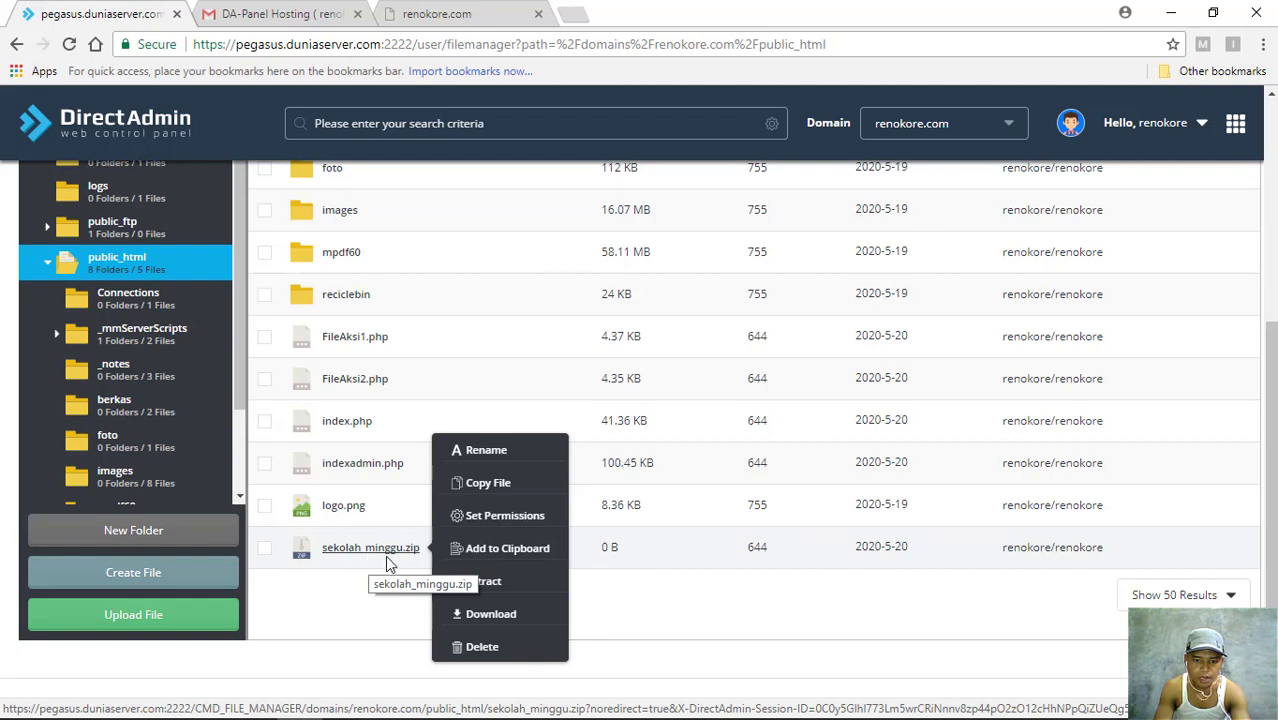
left_click(478, 573)
- Close the Extract Archive dialog after the unzip error on sekolah_minggu.zip
left_click(405, 558)
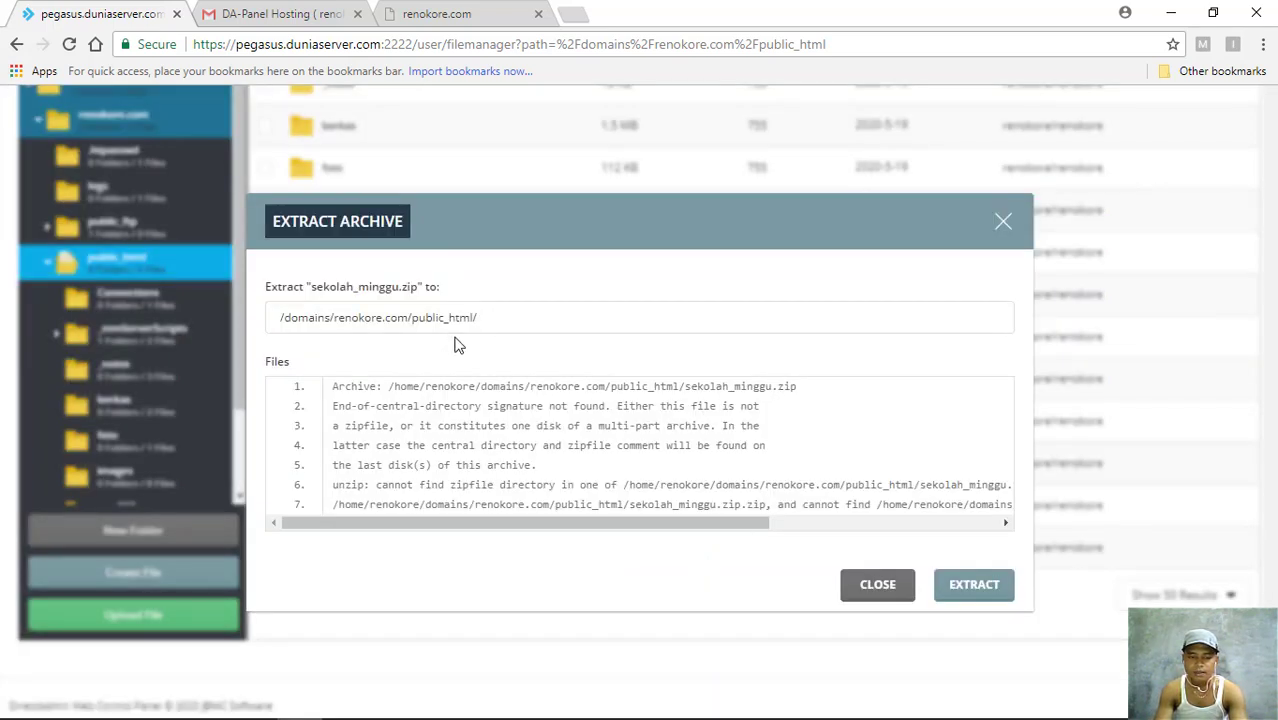
left_click(980, 590)
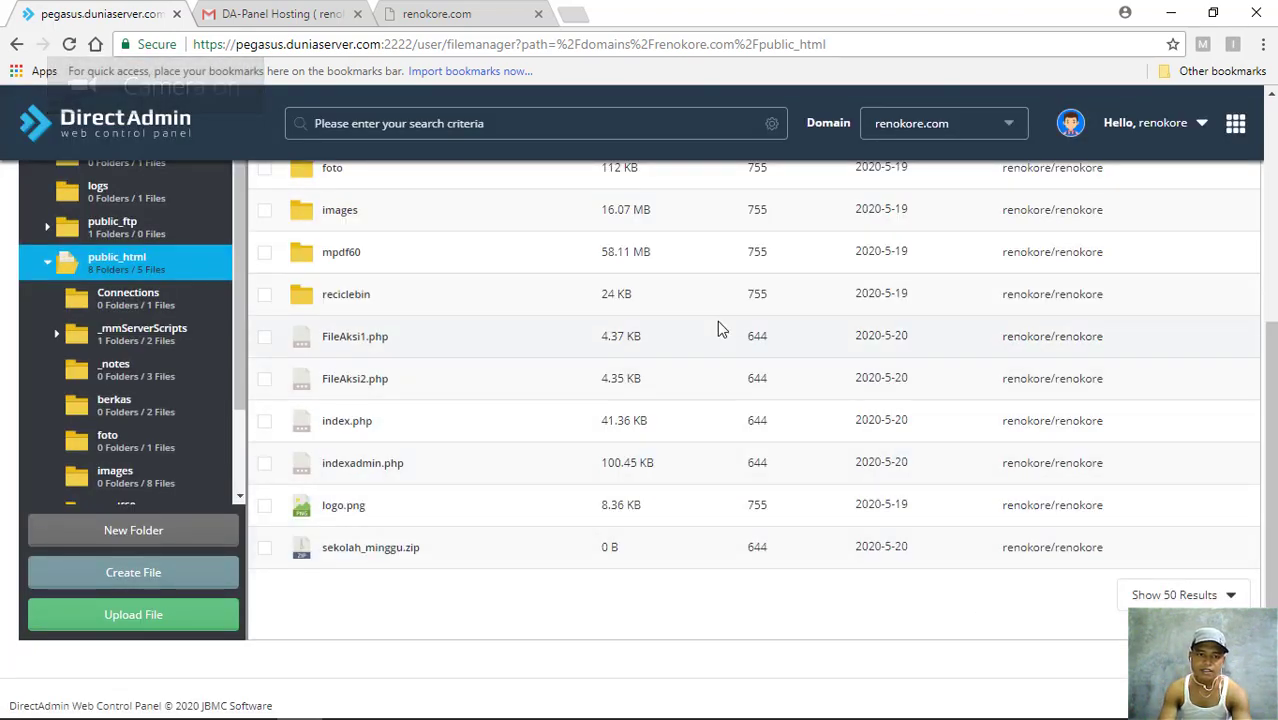
scroll(461, 311, "up", 4)
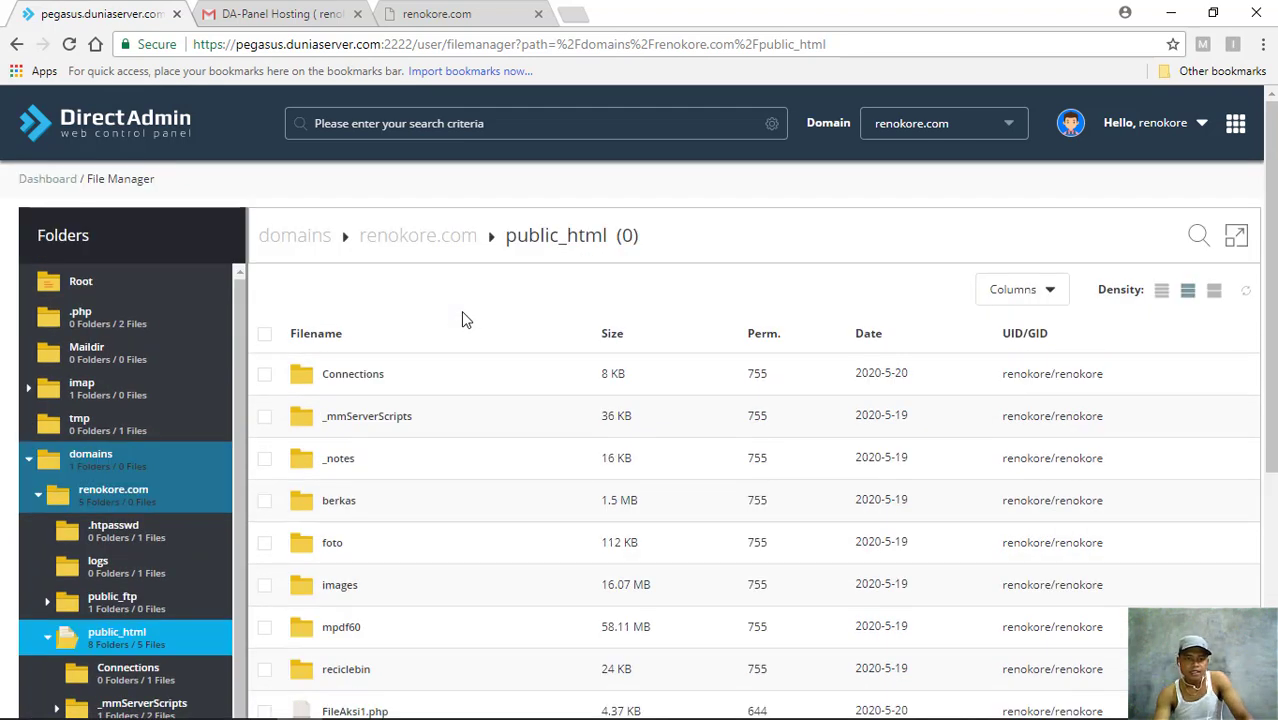
scroll(461, 318, "down", 1)
right_click(342, 279)
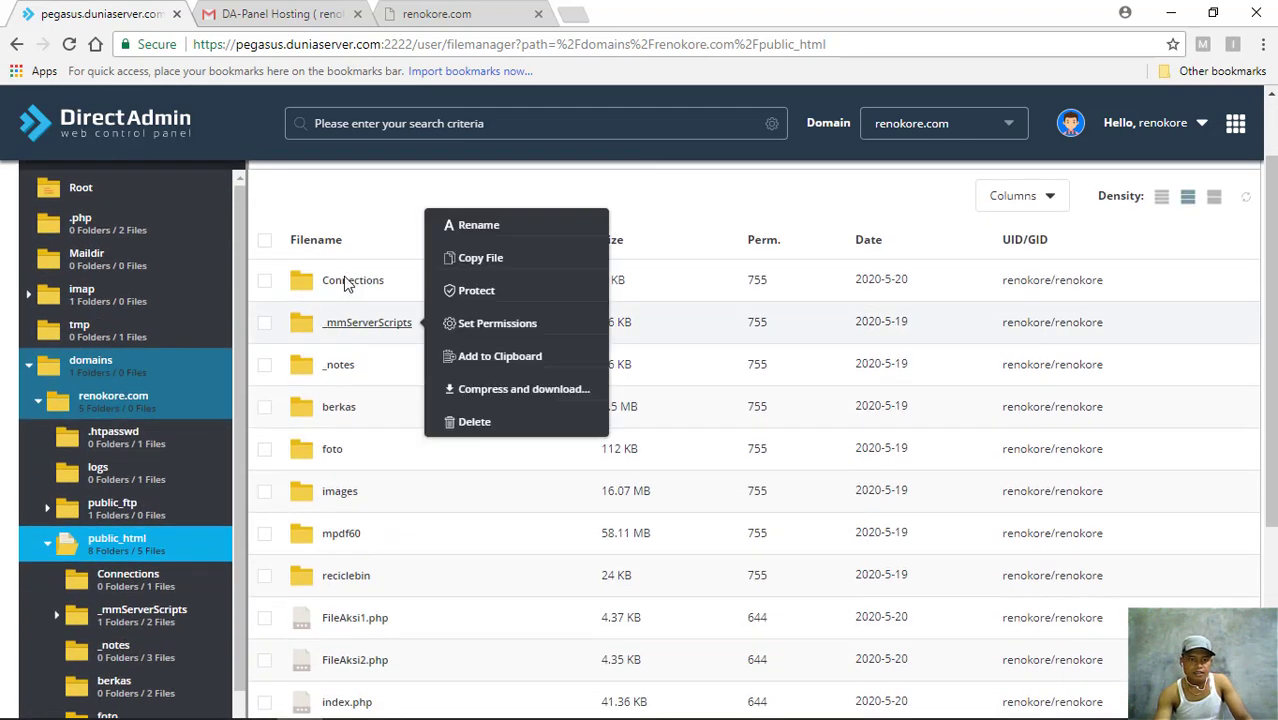
right_click(336, 334)
right_click(345, 472)
scroll(348, 508, "down", 2)
right_click(347, 515)
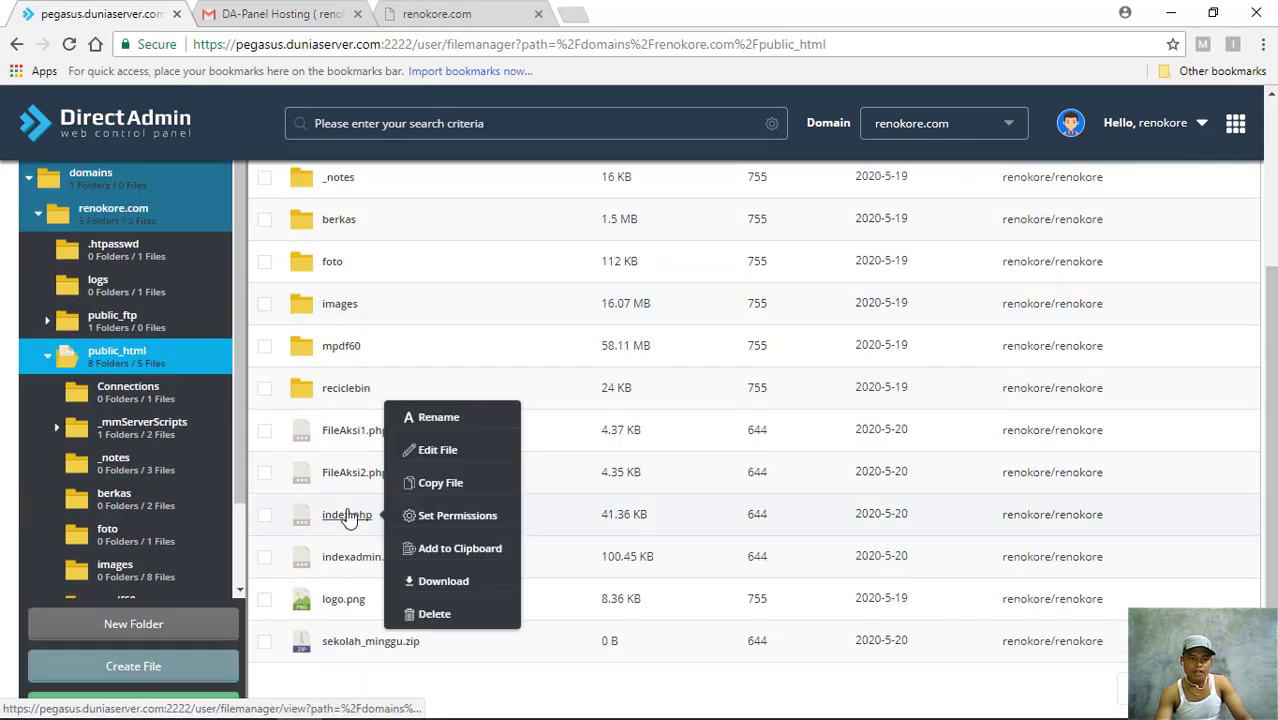
scroll(347, 515, "down", 1)
right_click(357, 510)
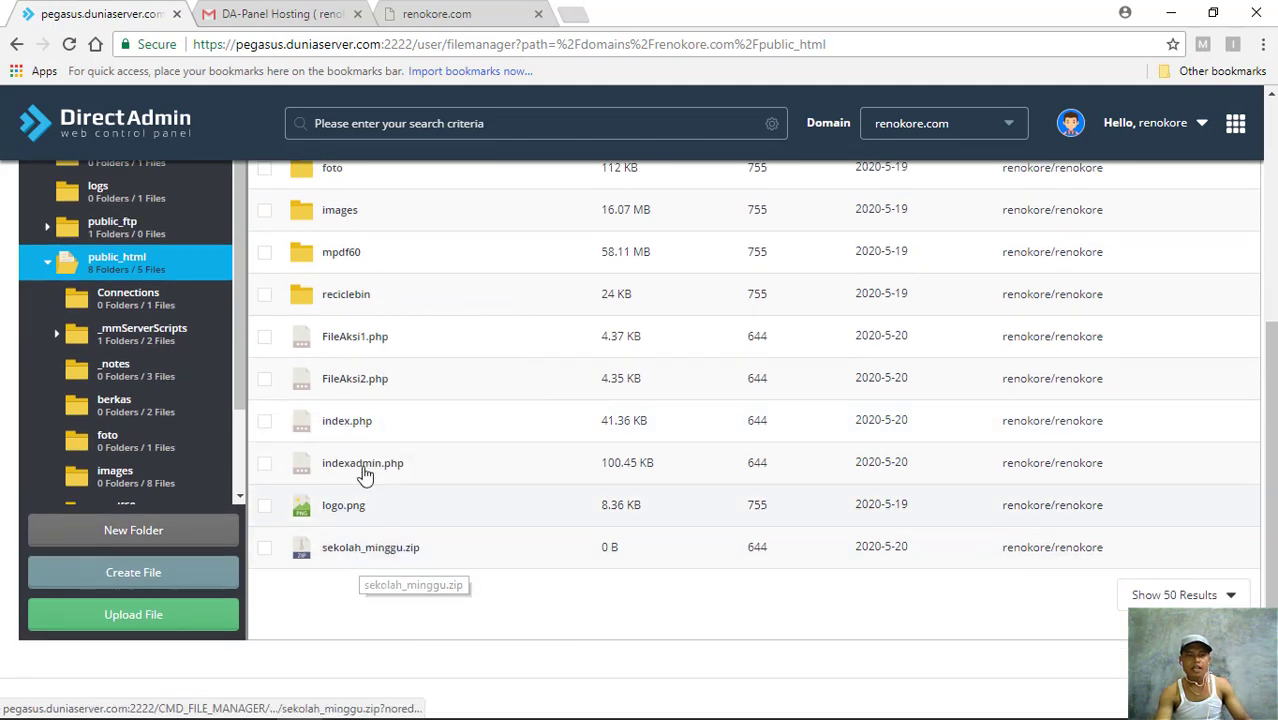
scroll(363, 476, "up", 3)
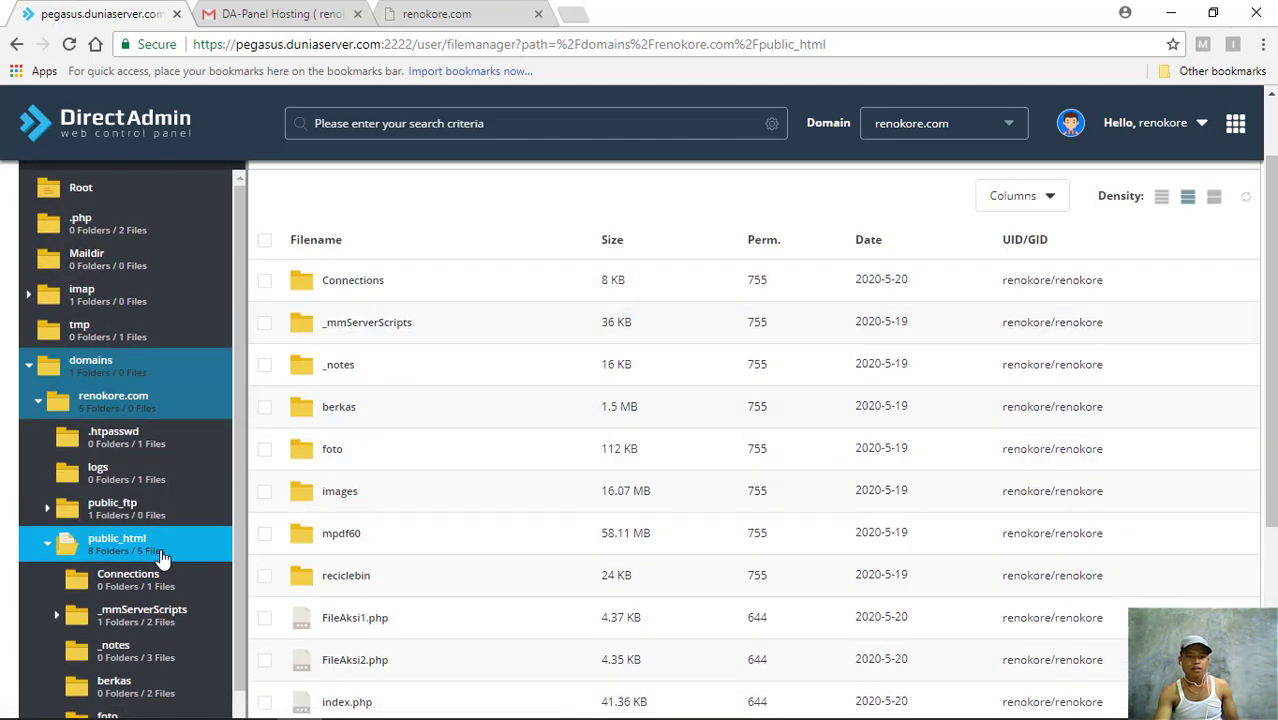
scroll(385, 600, "down", 2)
right_click(372, 640)
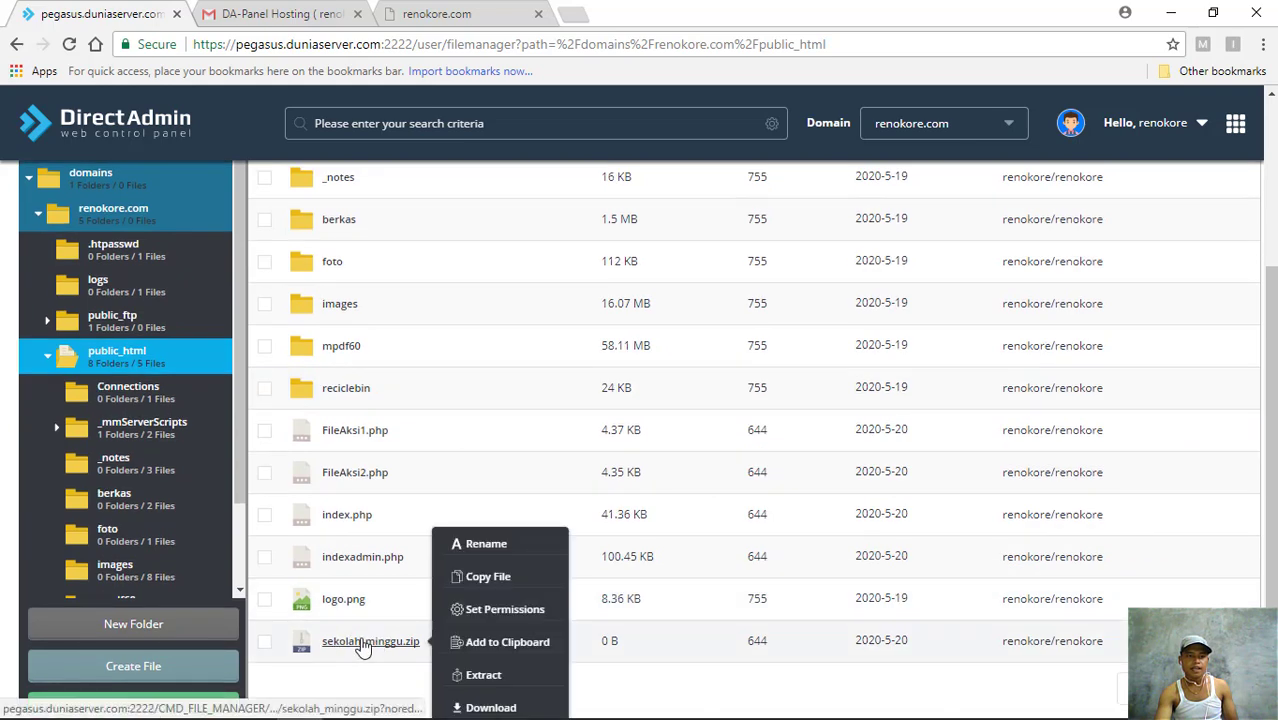
scroll(100, 420, "up", 1)
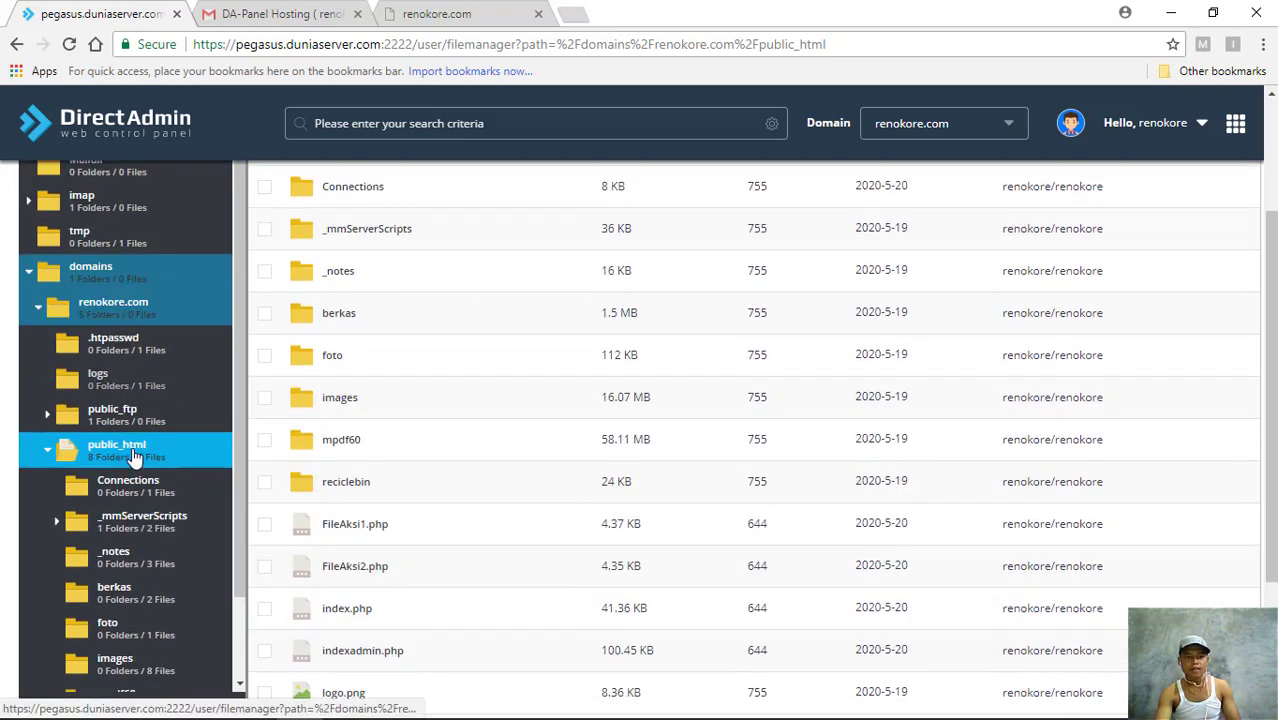
scroll(330, 235, "up", 2)
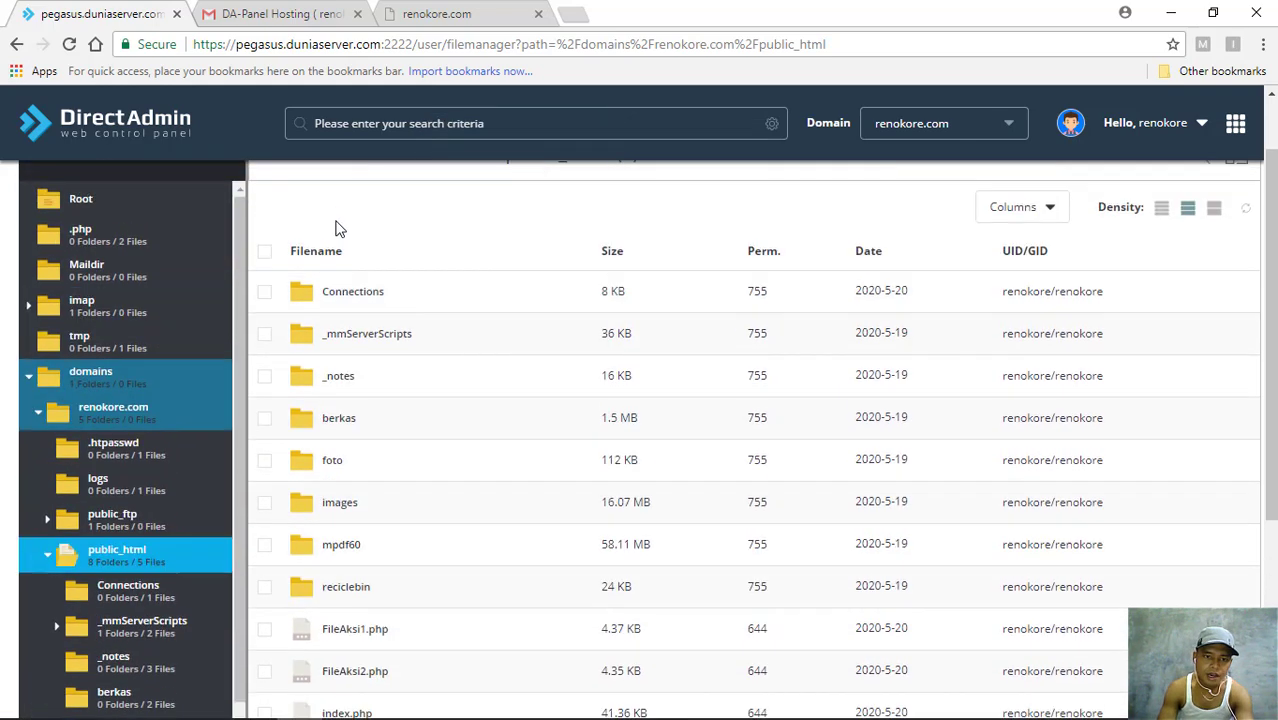
scroll(344, 388, "down", 3)
right_click(348, 420)
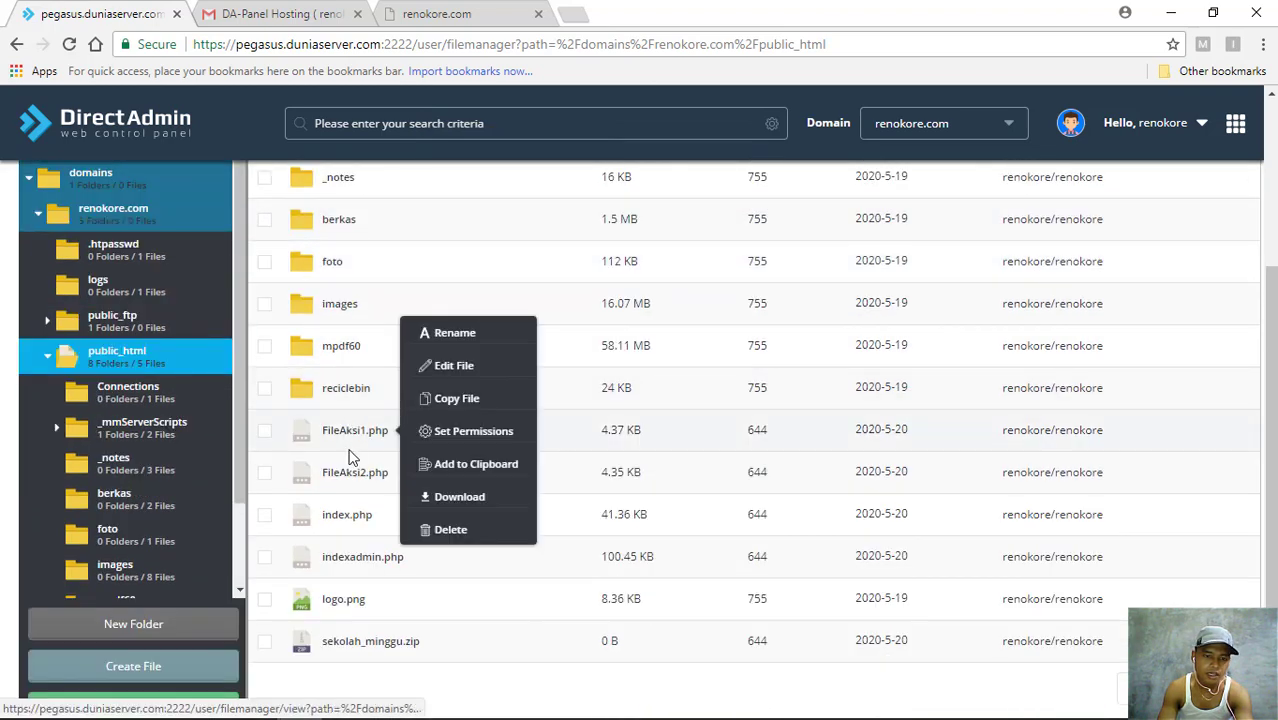
right_click(351, 570)
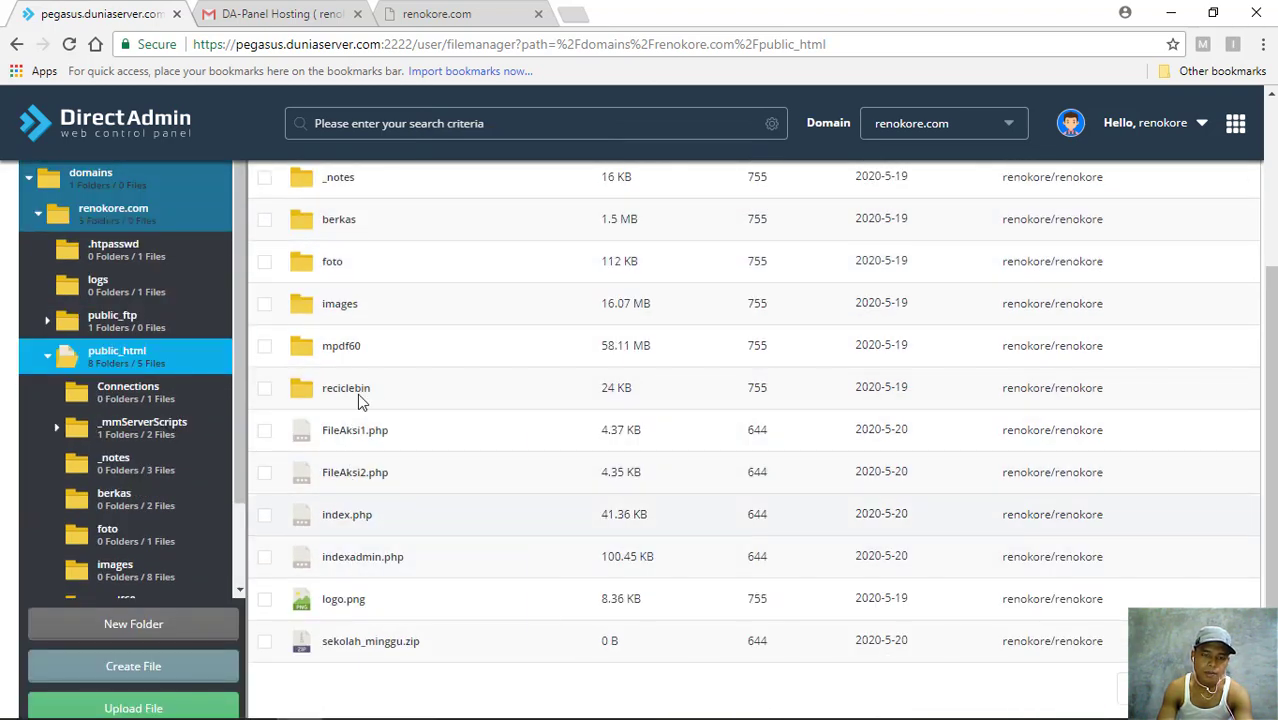
scroll(358, 400, "down", 2)
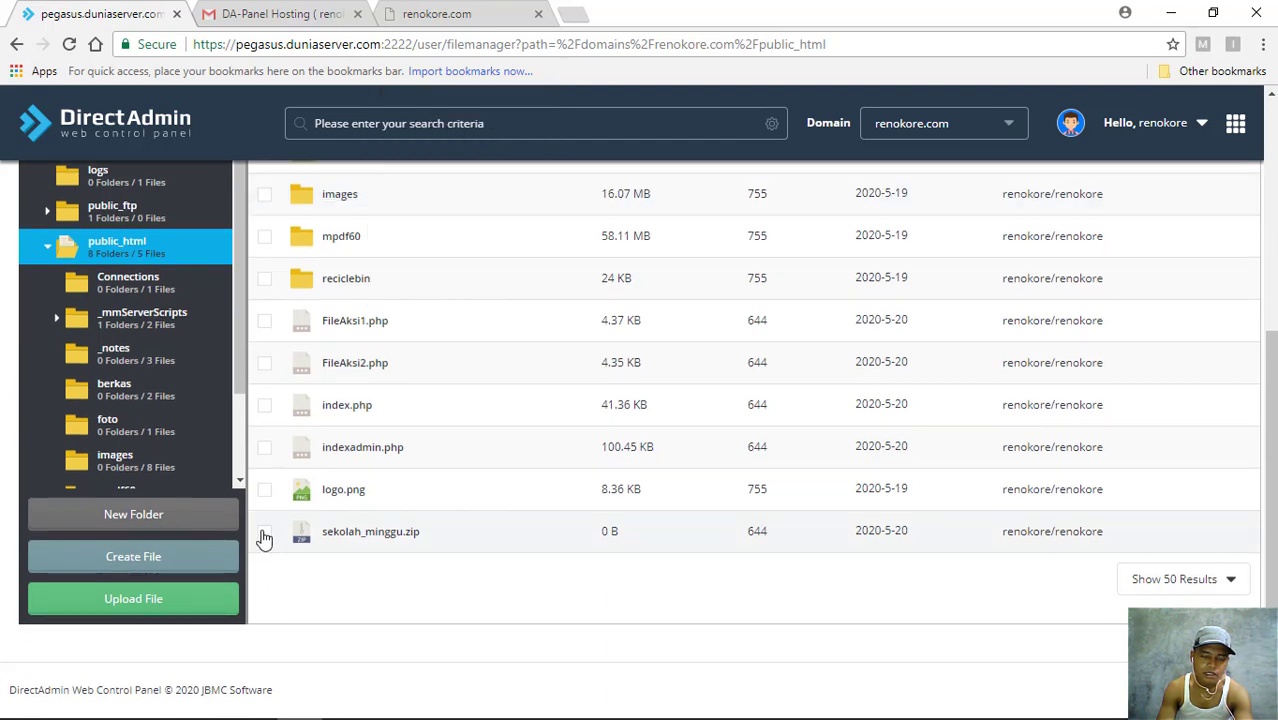
- Delete the 0 B sekolah_minggu.zip and confirm it is gone from the public_html list
right_click(397, 540)
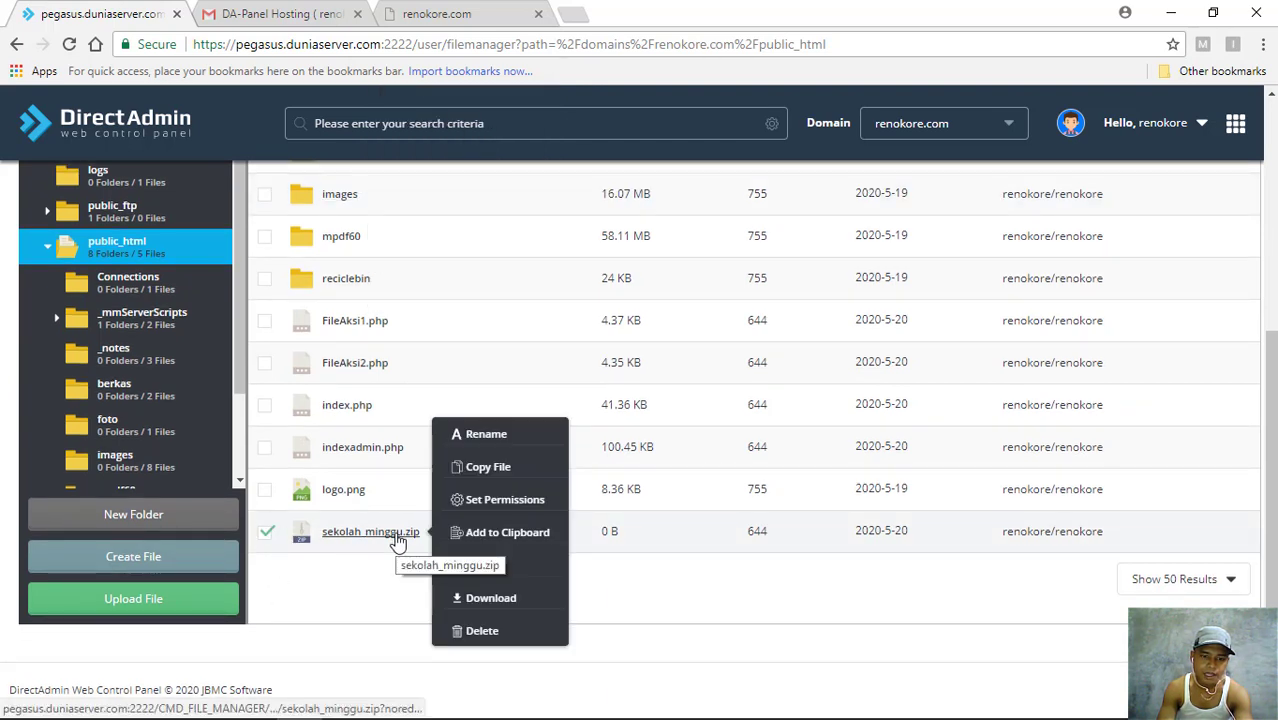
left_click(486, 630)
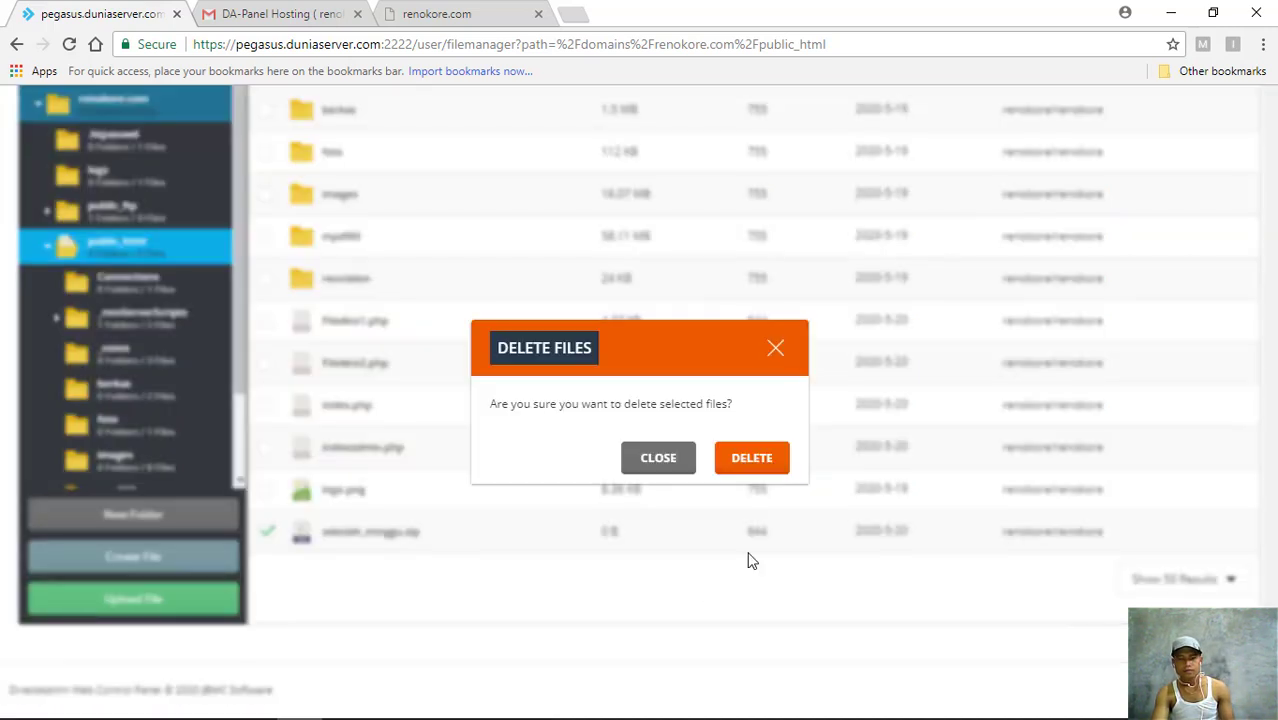
left_click(745, 458)
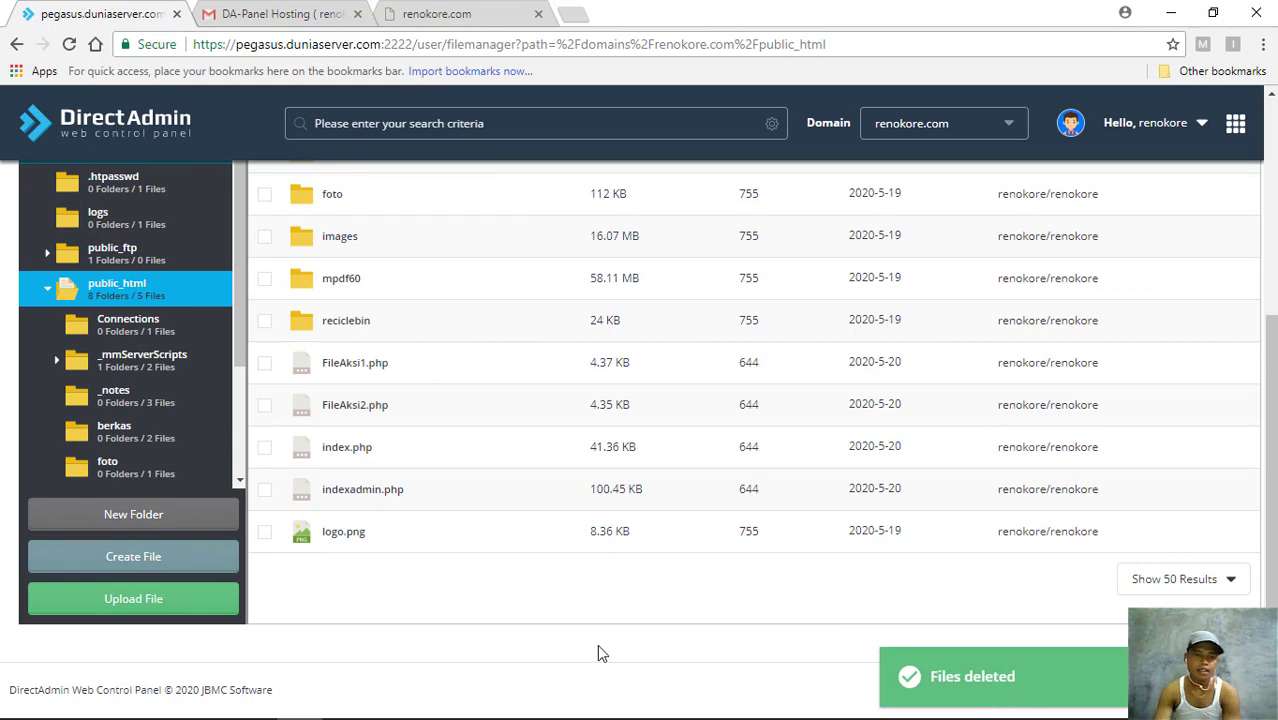
scroll(373, 500, "up", 4)
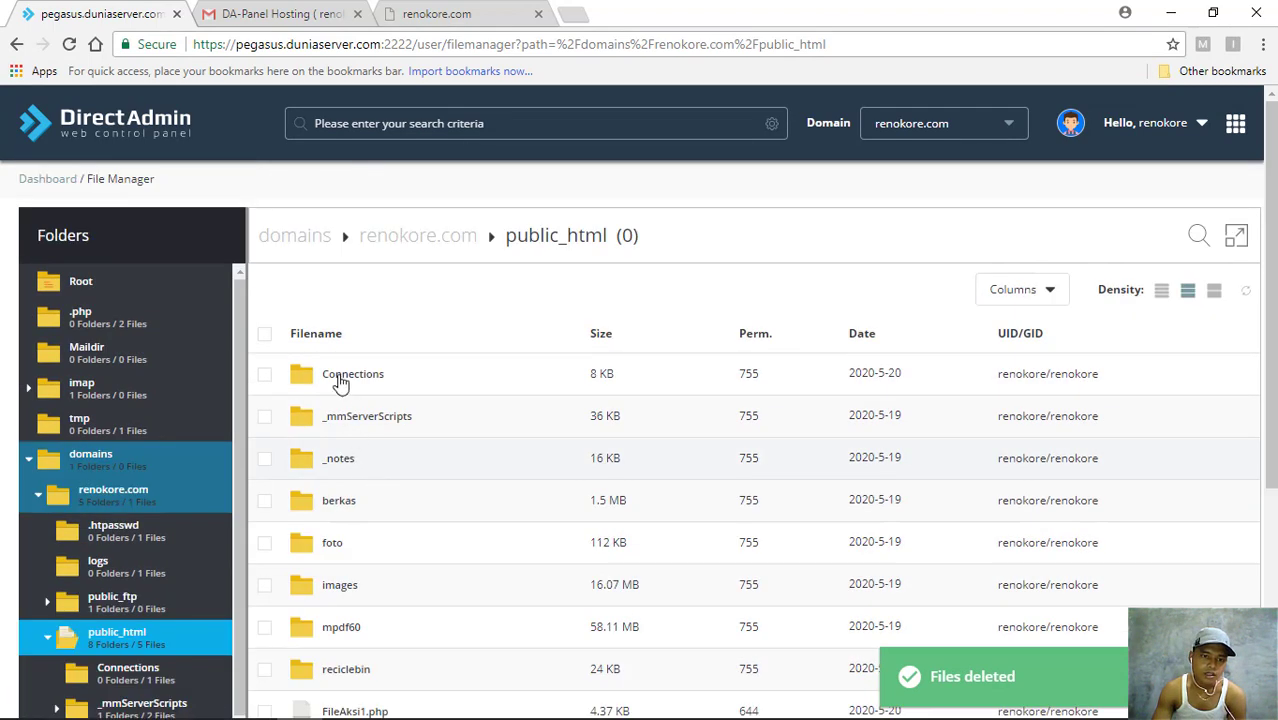
scroll(342, 380, "down", 2)
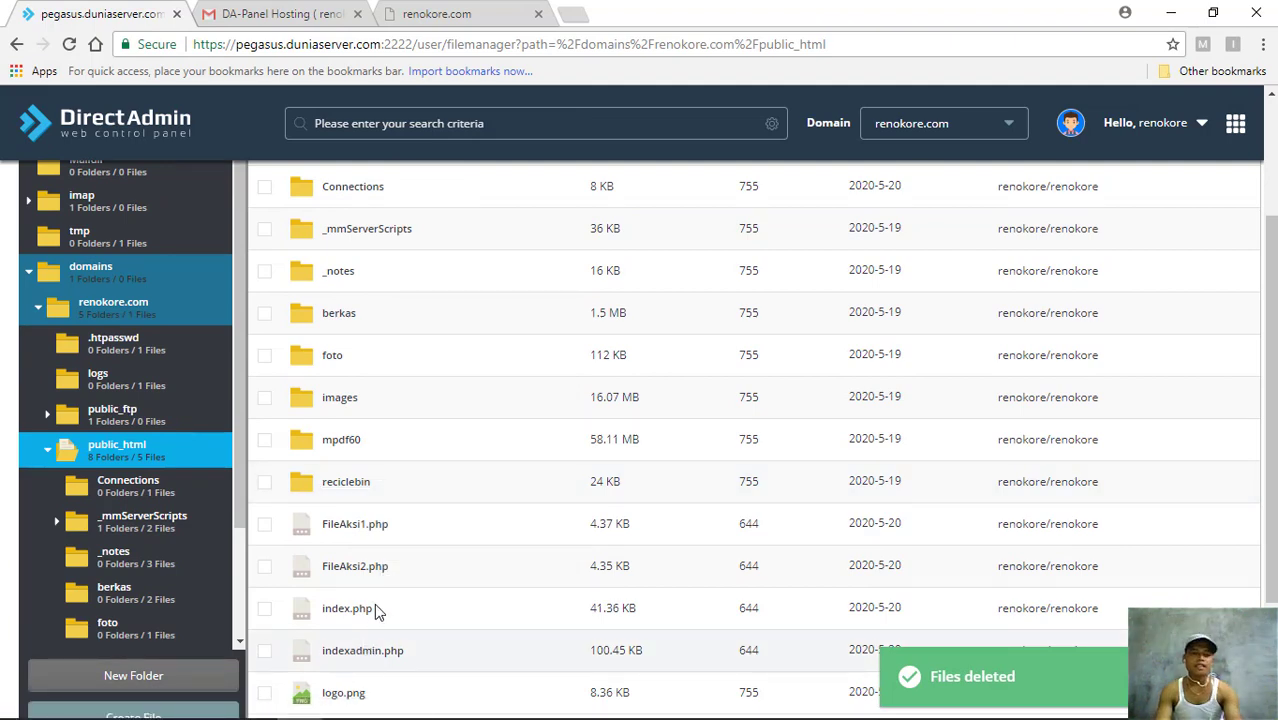
scroll(378, 612, "up", 1)
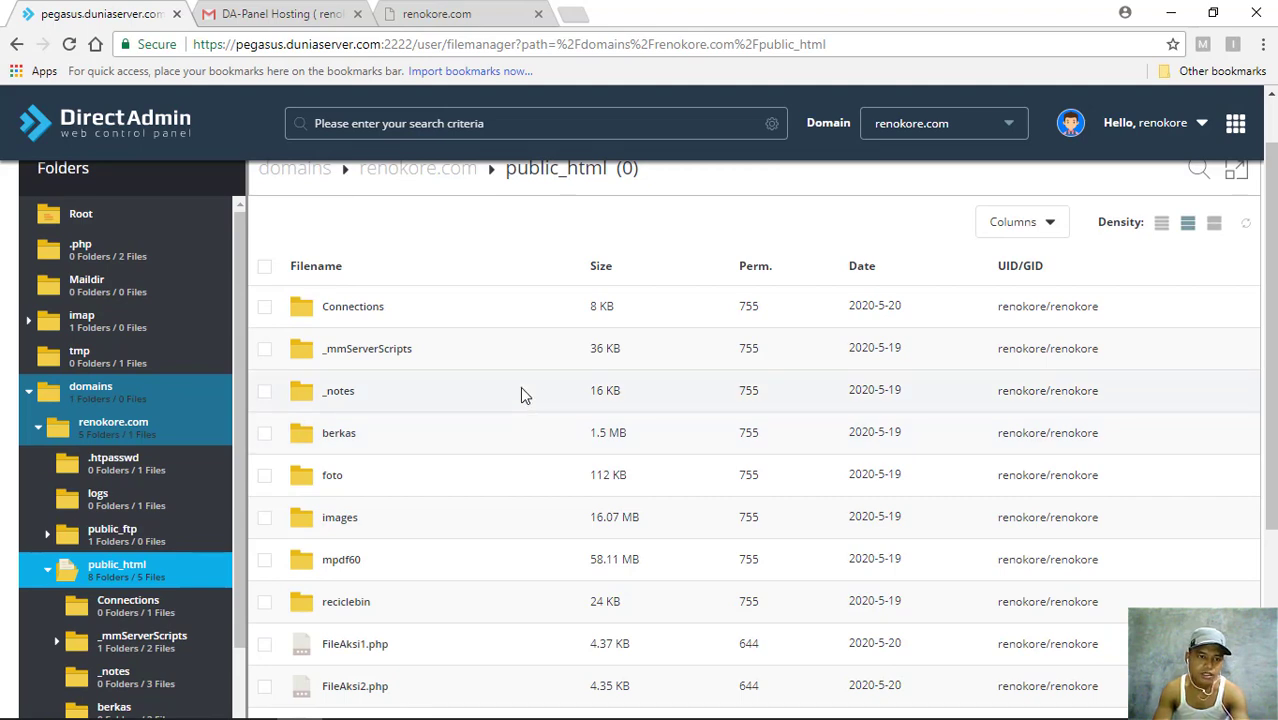
scroll(419, 390, "down", 1)
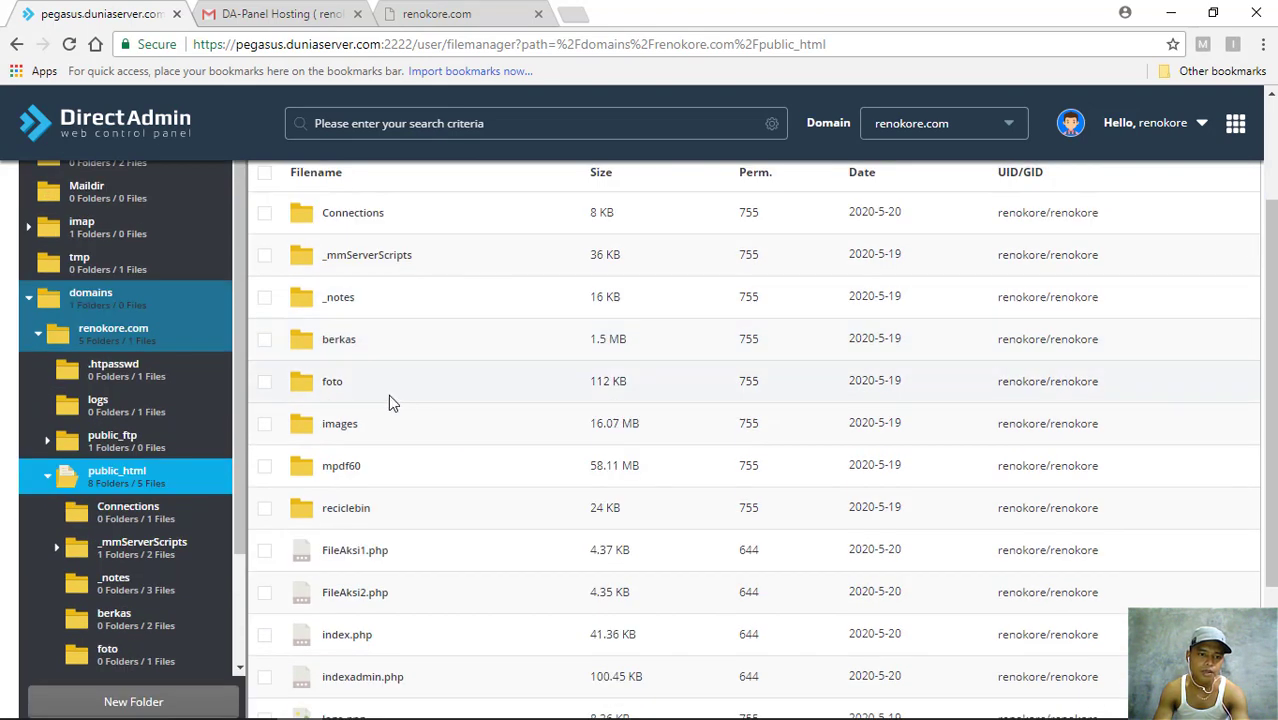
scroll(412, 408, "down", 2)
scroll(419, 442, "up", 4)
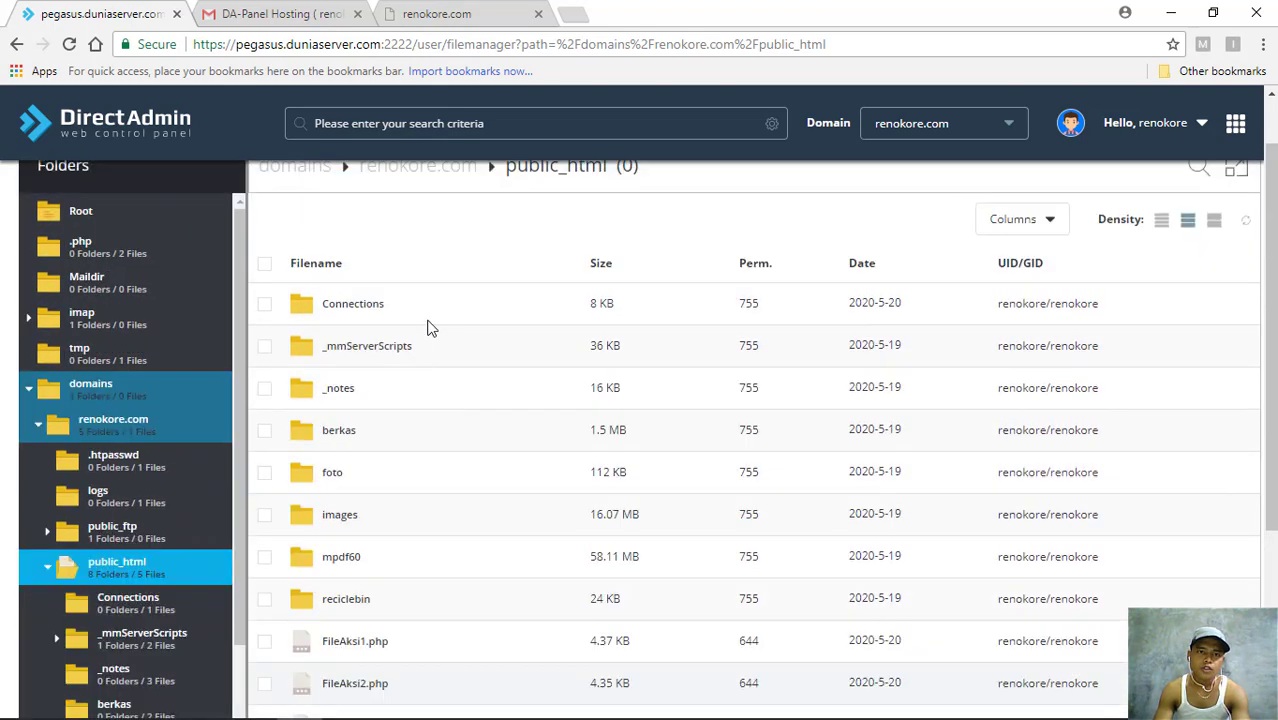
left_click(437, 17)
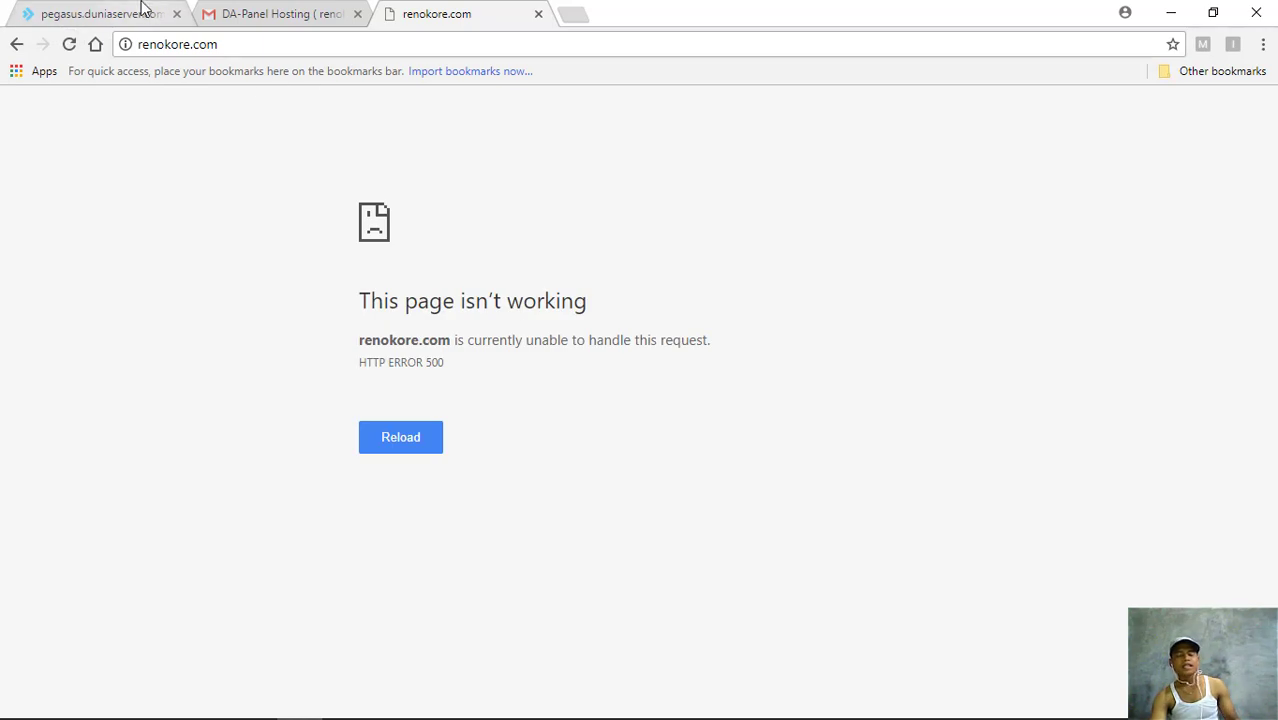
left_click(100, 14)
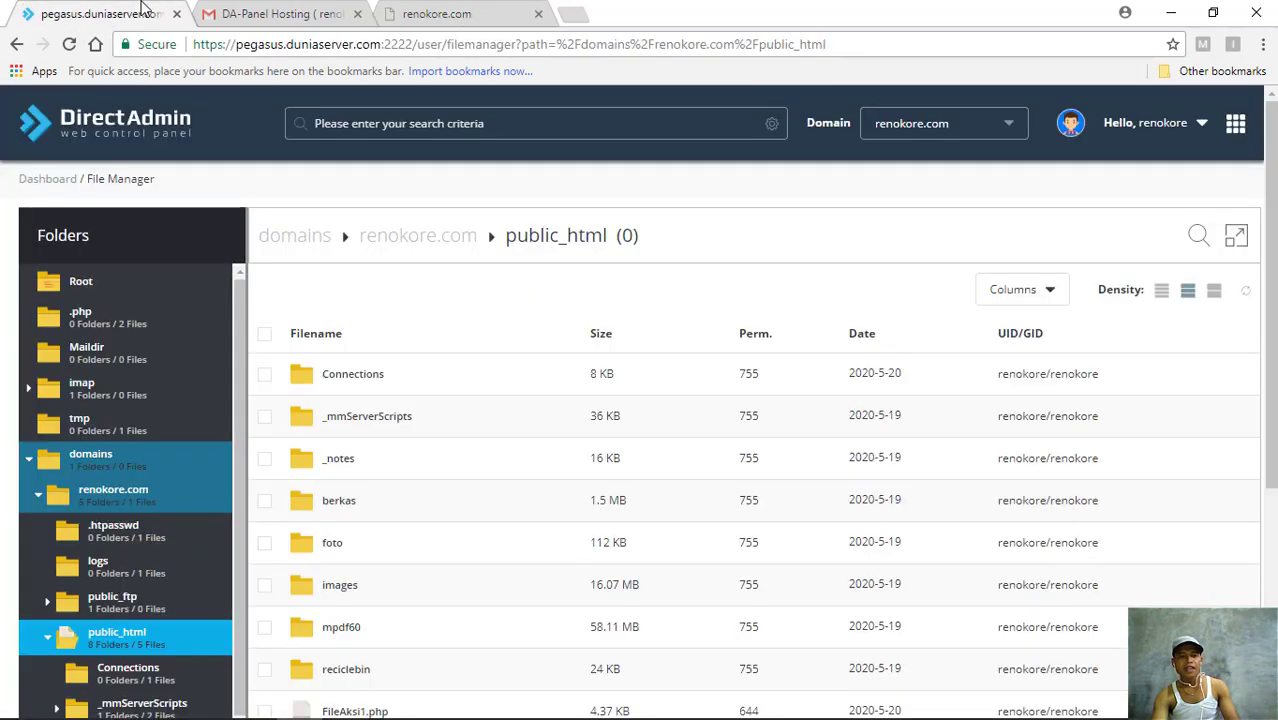
- Look at the Connections and berkas folder menus, then open the dashboard in a background tab
right_click(408, 388)
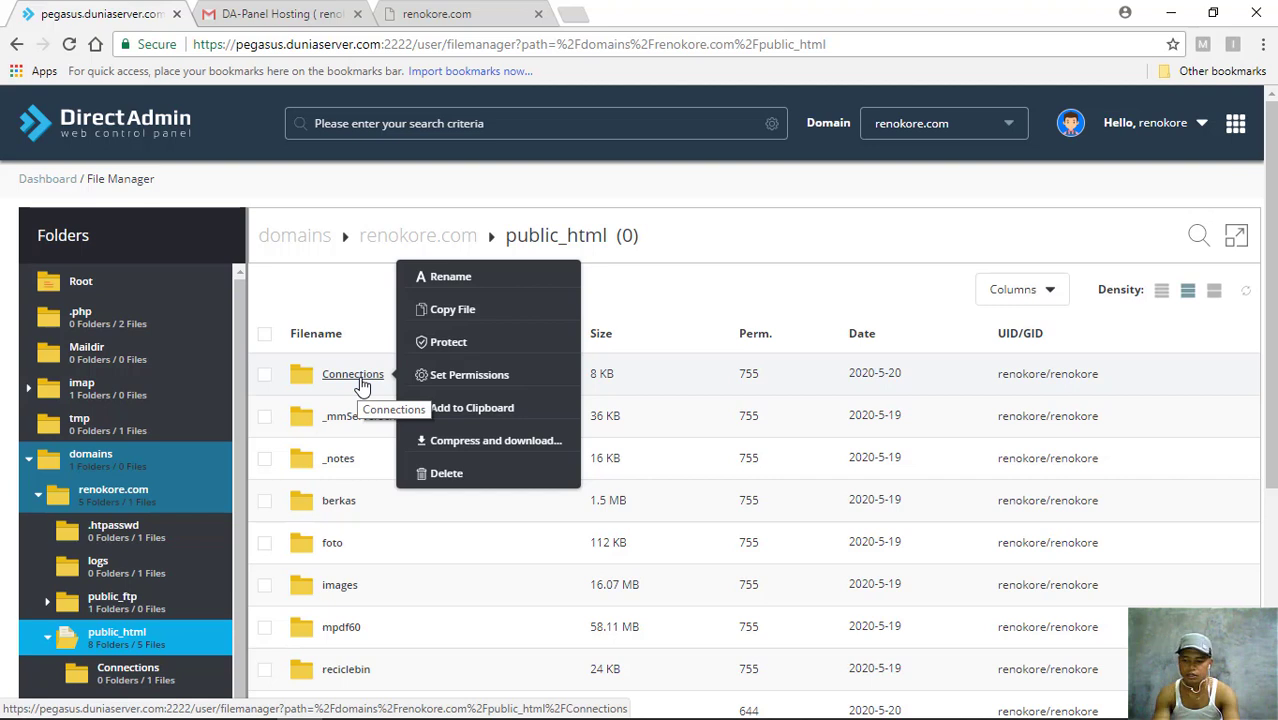
right_click(351, 503)
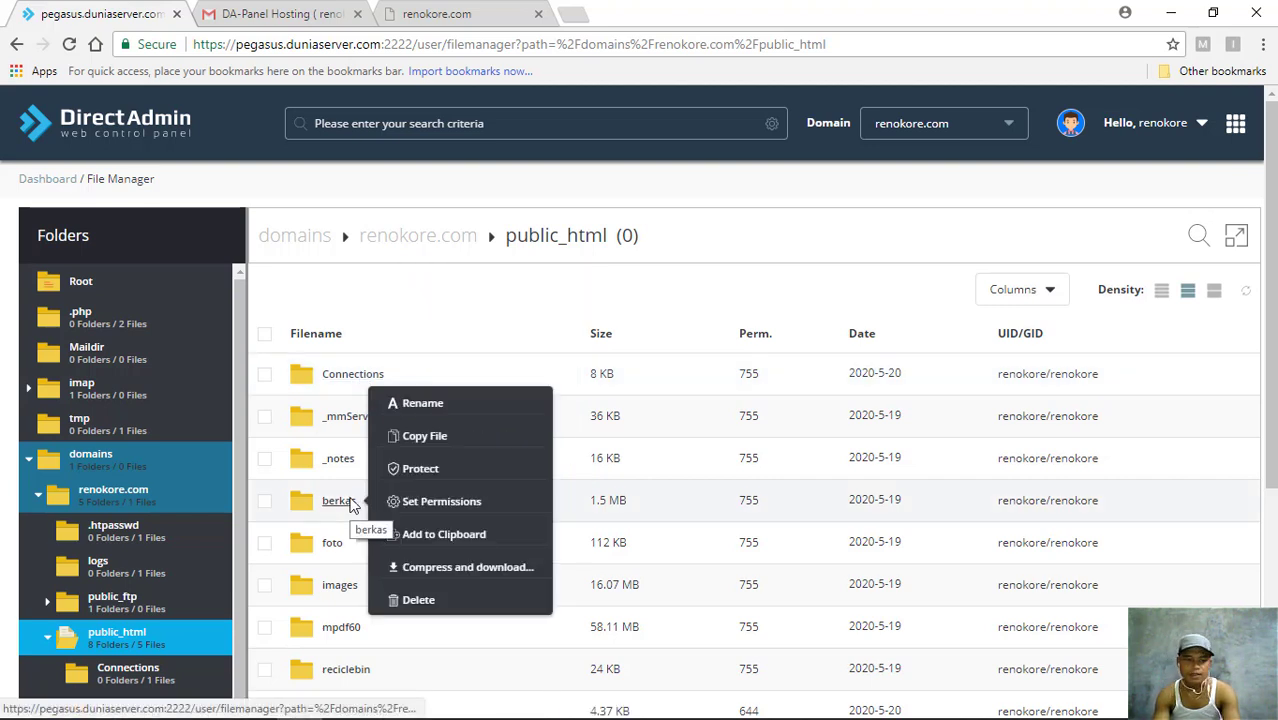
right_click(344, 381)
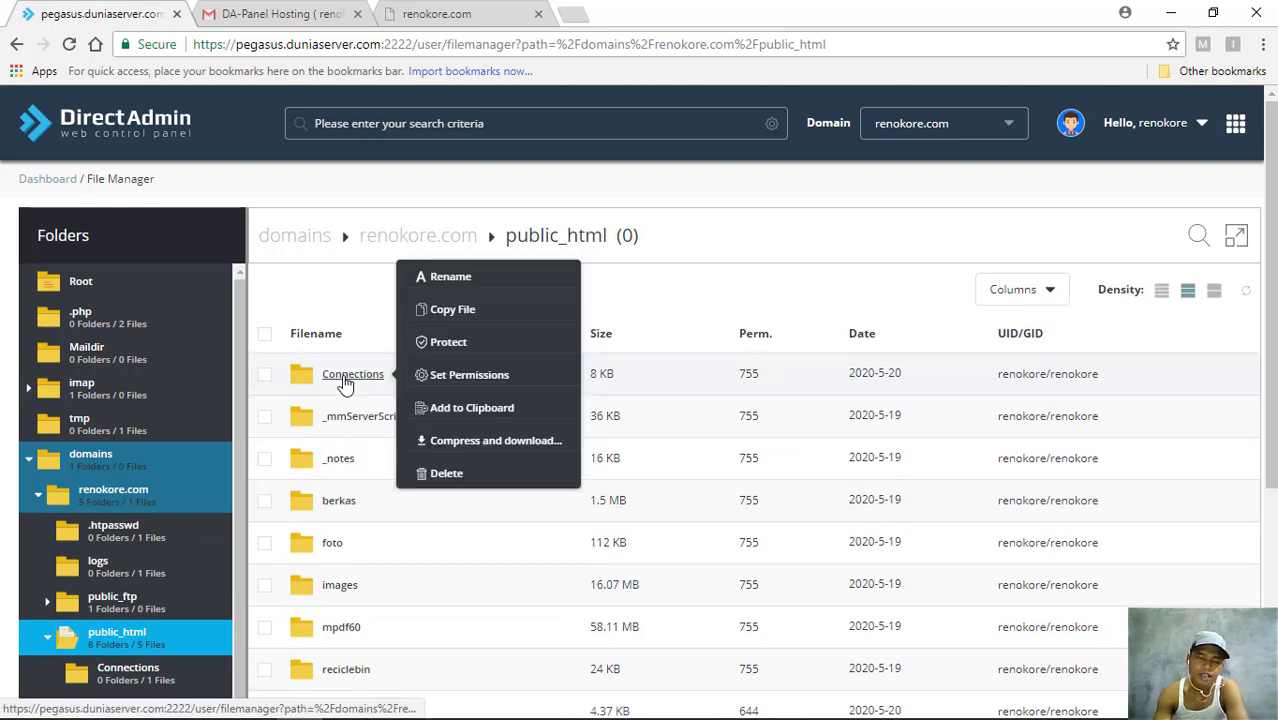
left_click(627, 310)
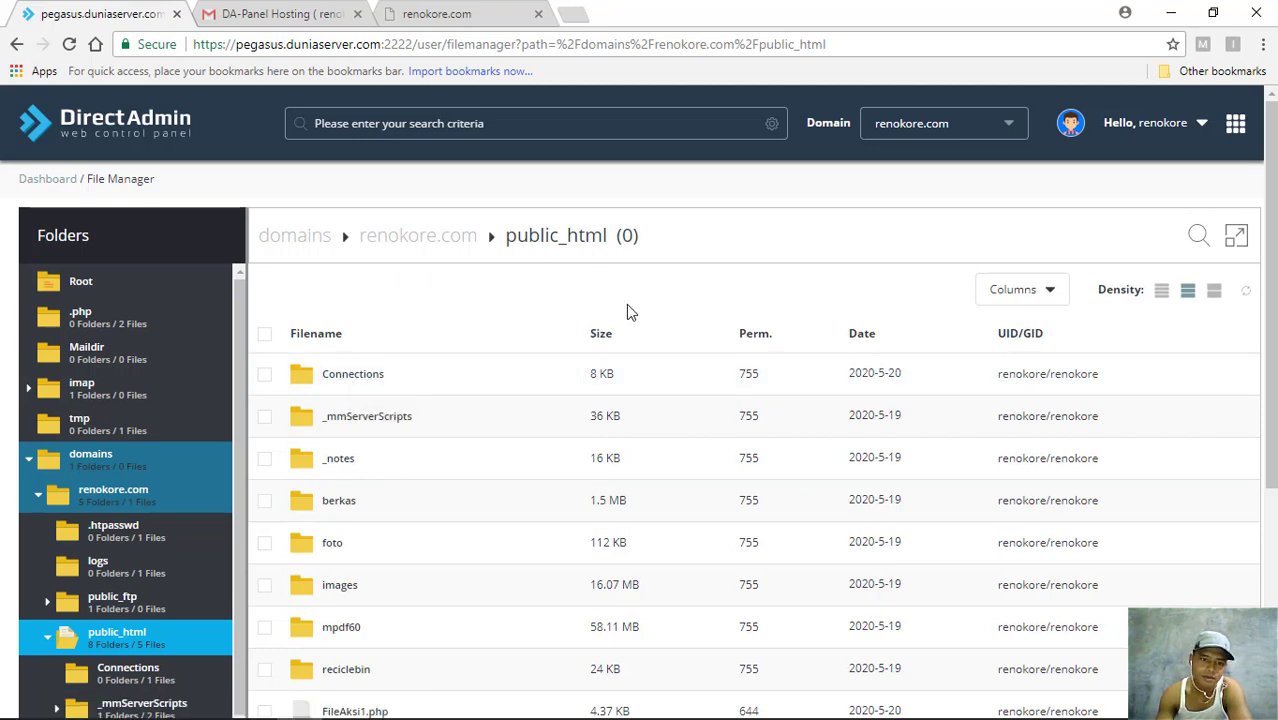
right_click(403, 375)
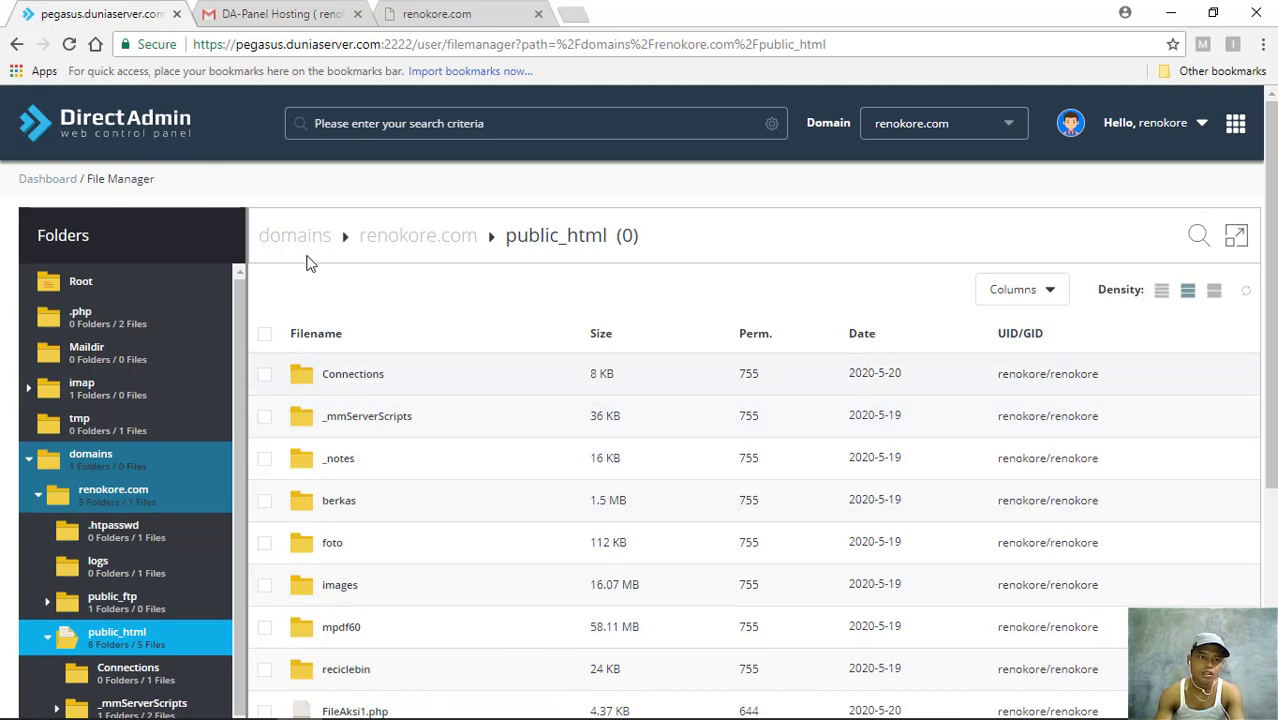
middle_click(127, 130)
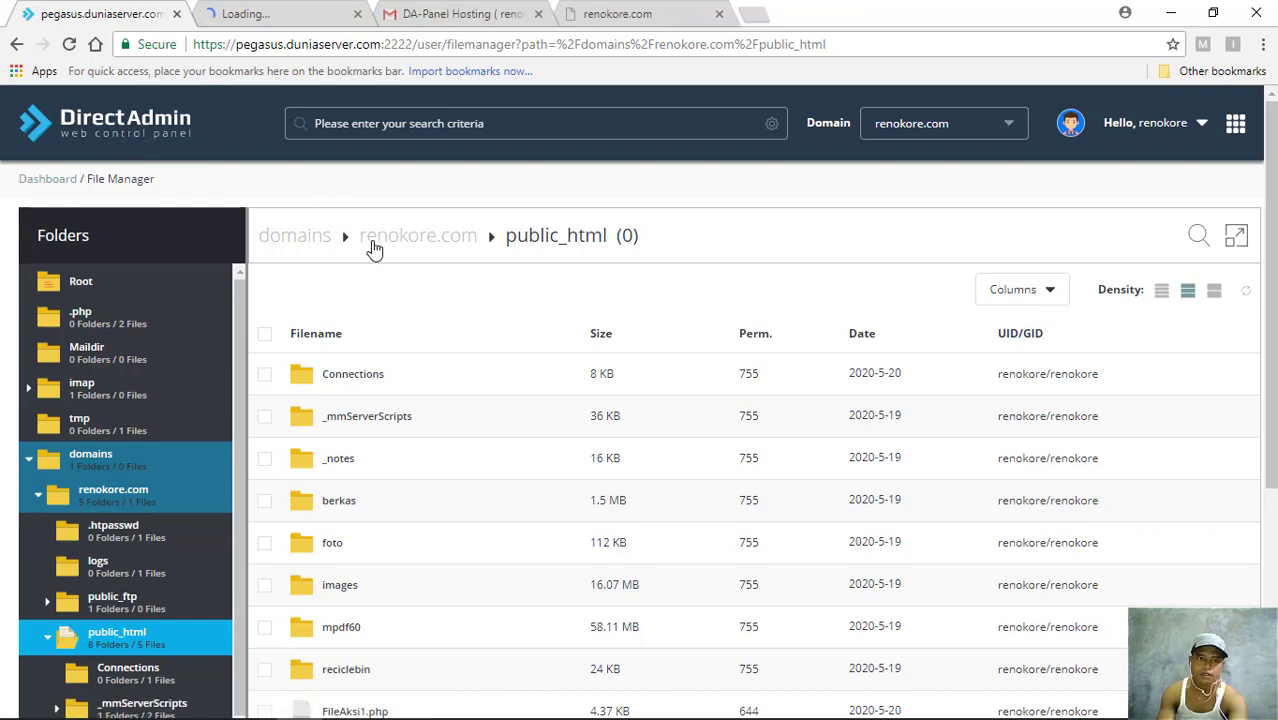
- Switch to the new dashboard tab and go to MySQL Database management
key("ctrl+Tab")
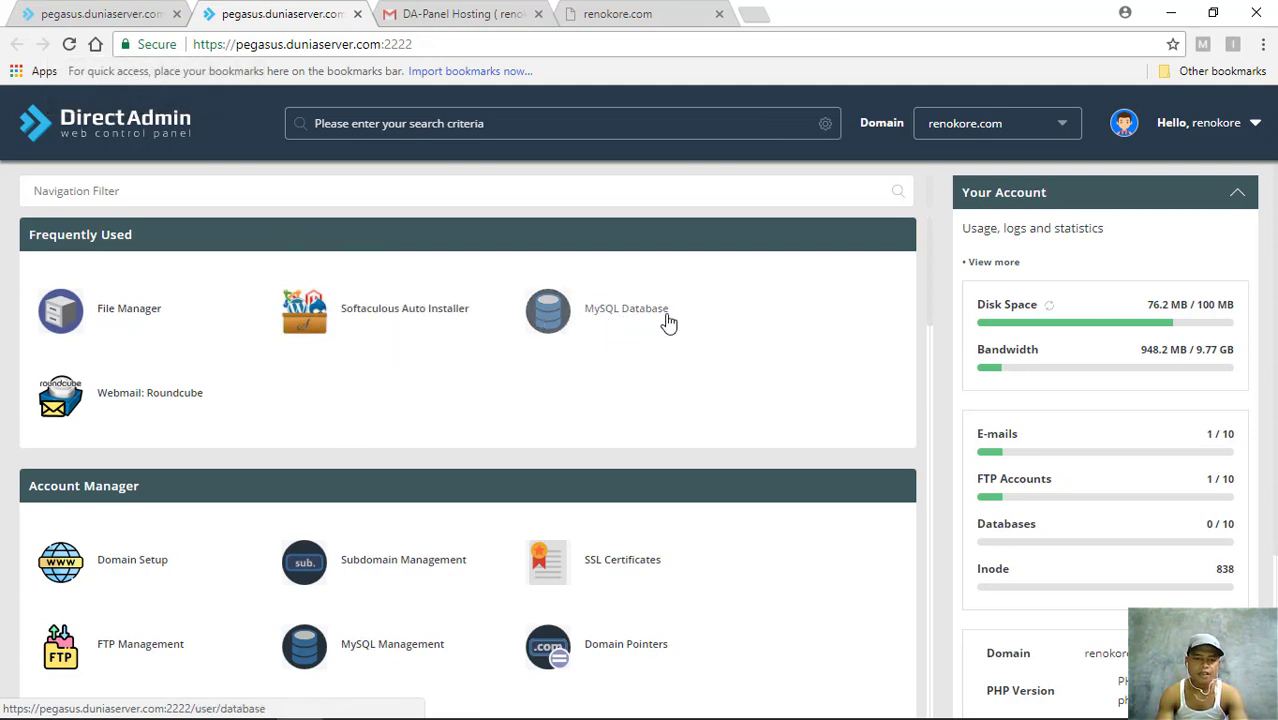
scroll(633, 380, "down", 2)
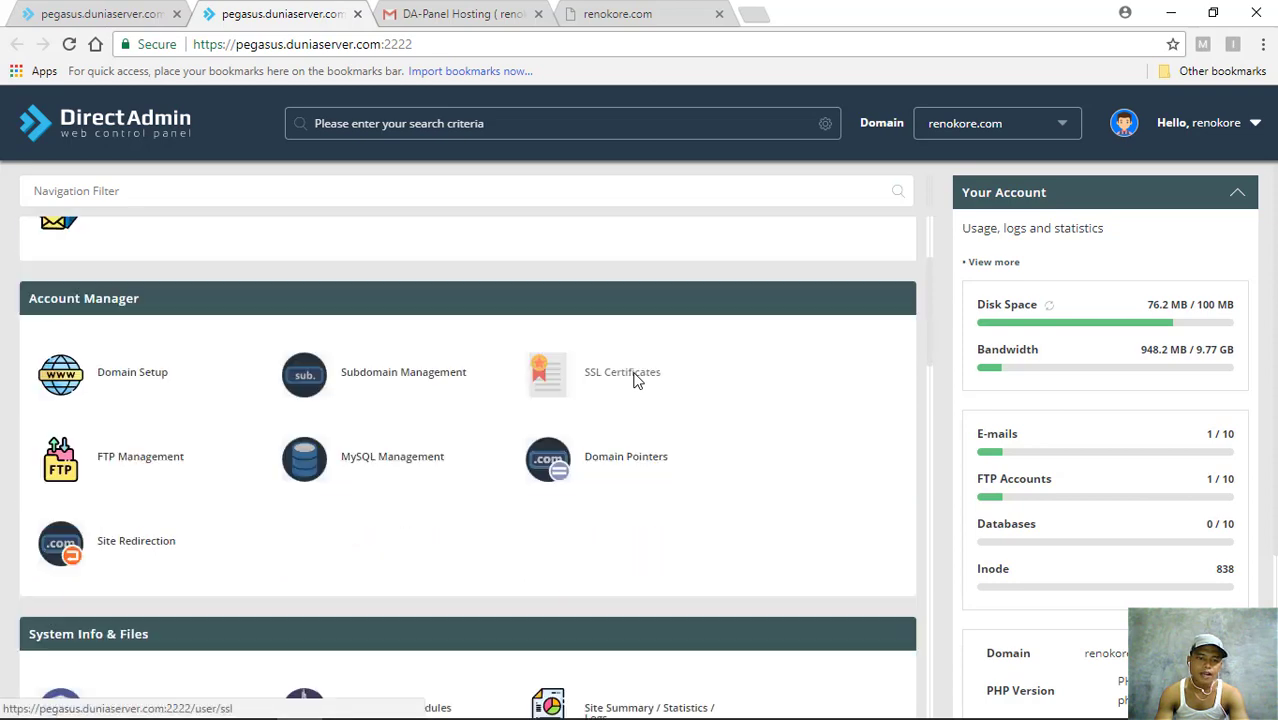
scroll(633, 380, "up", 2)
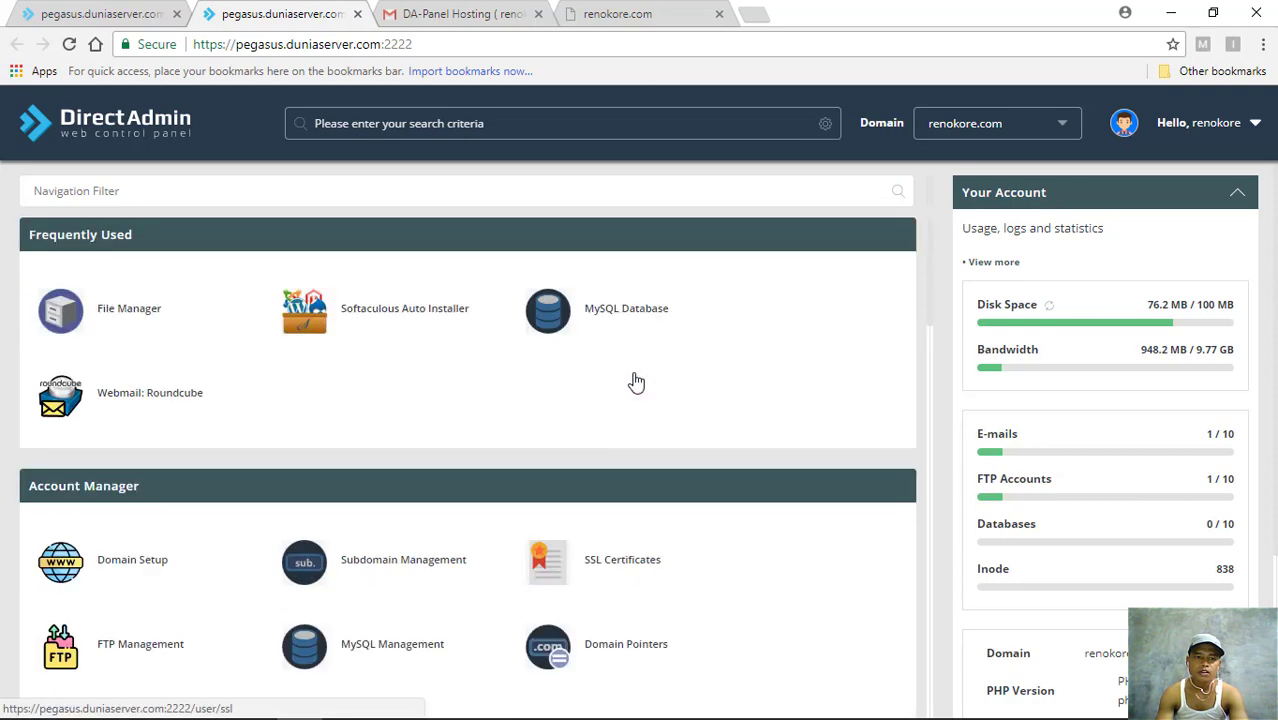
left_click(555, 317)
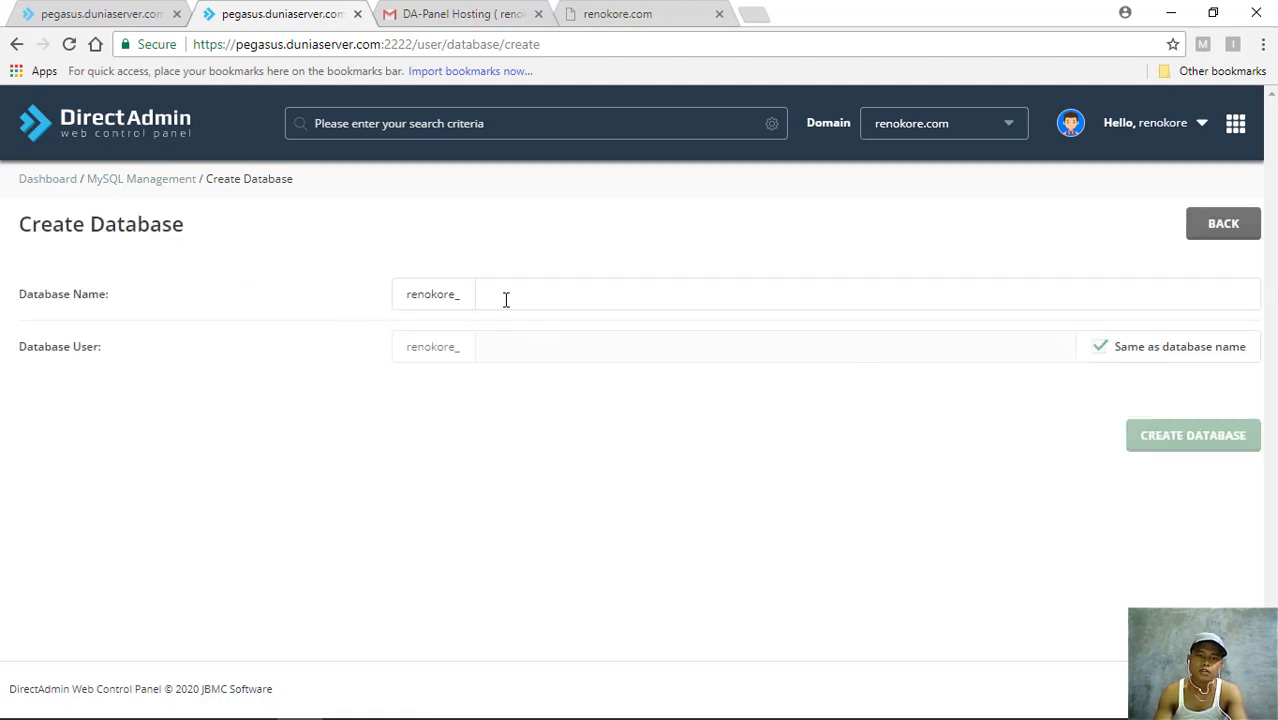
- Enter database name sekolahminggu with a matching user, and type and verify the database password
left_click(520, 296)
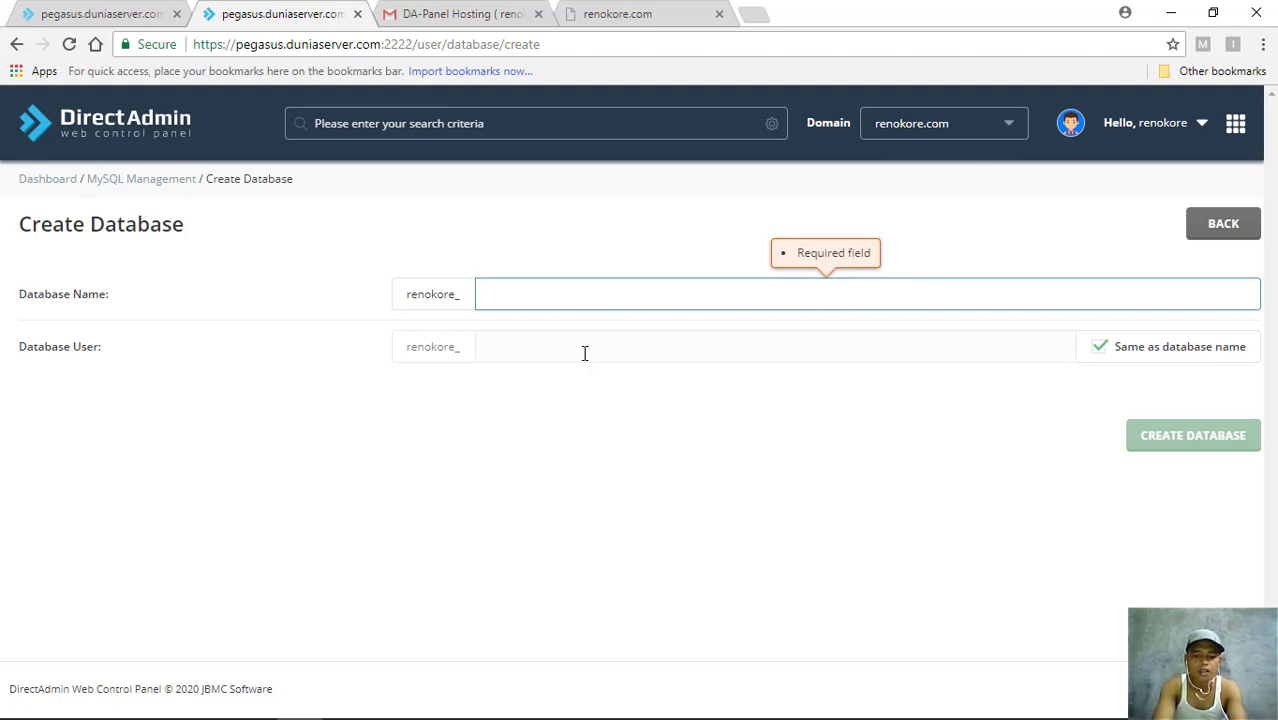
type("sekolahmin")
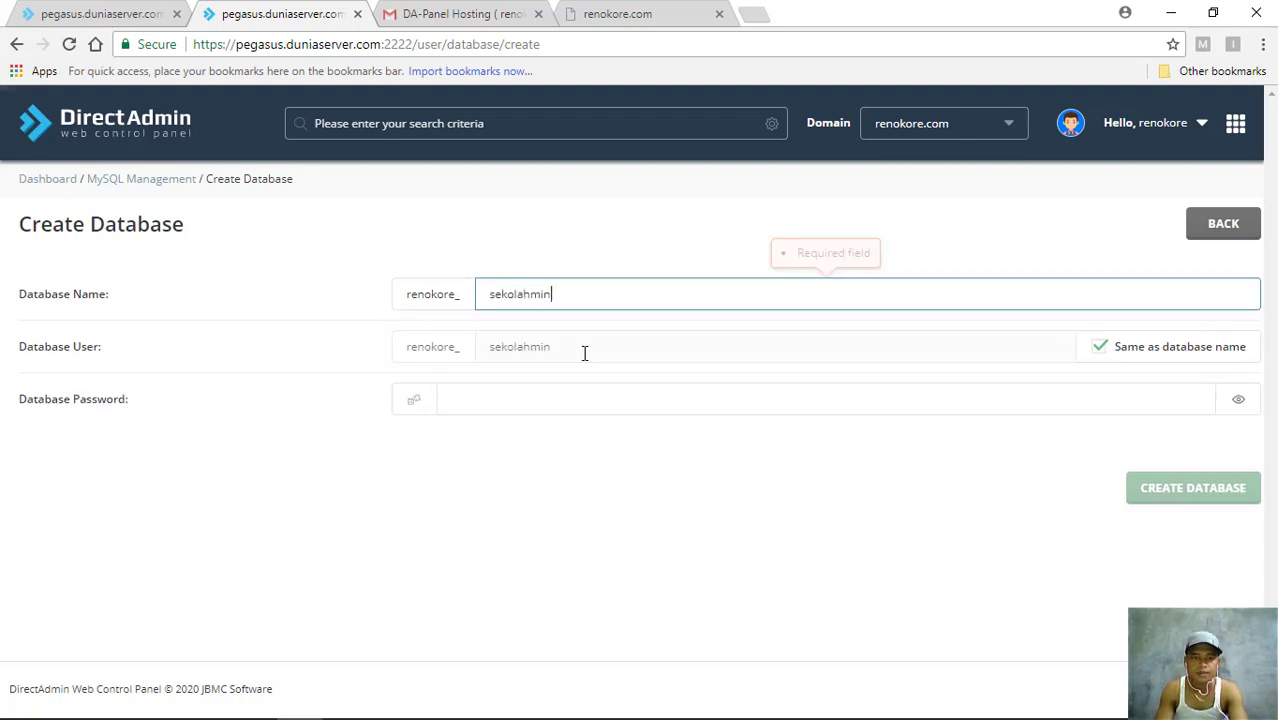
type("ggu")
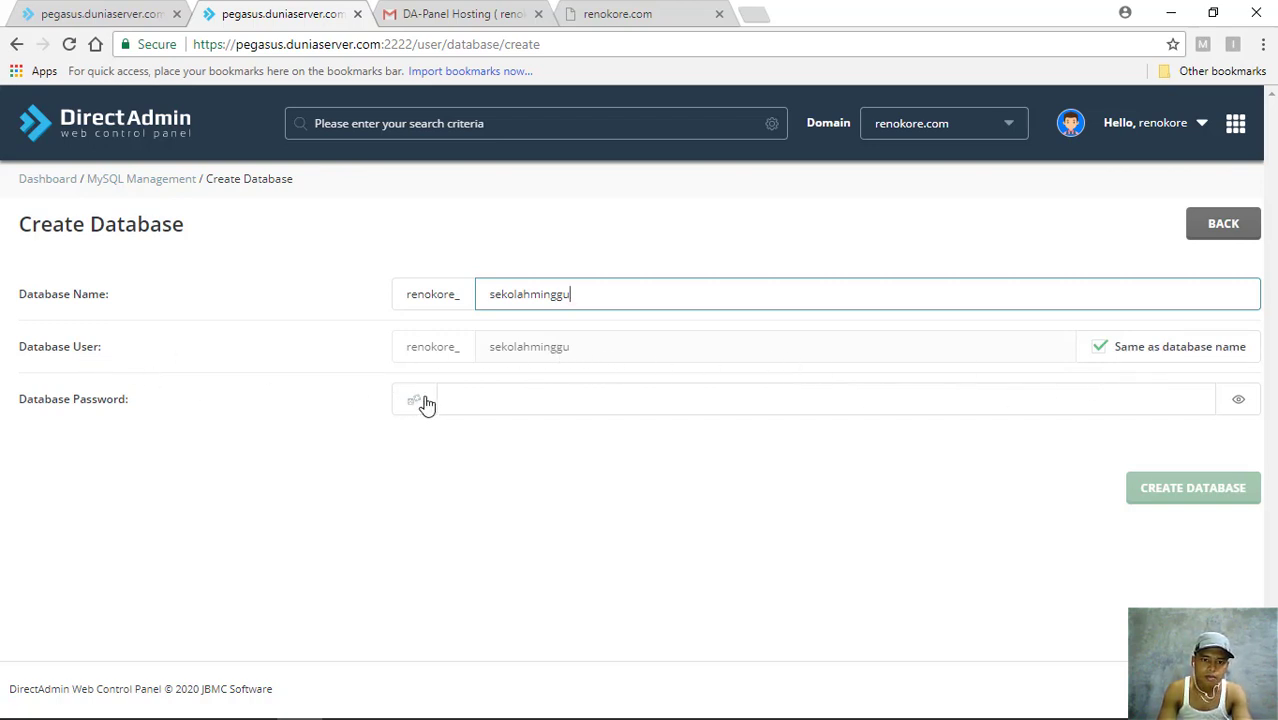
left_click(470, 400)
type("•")
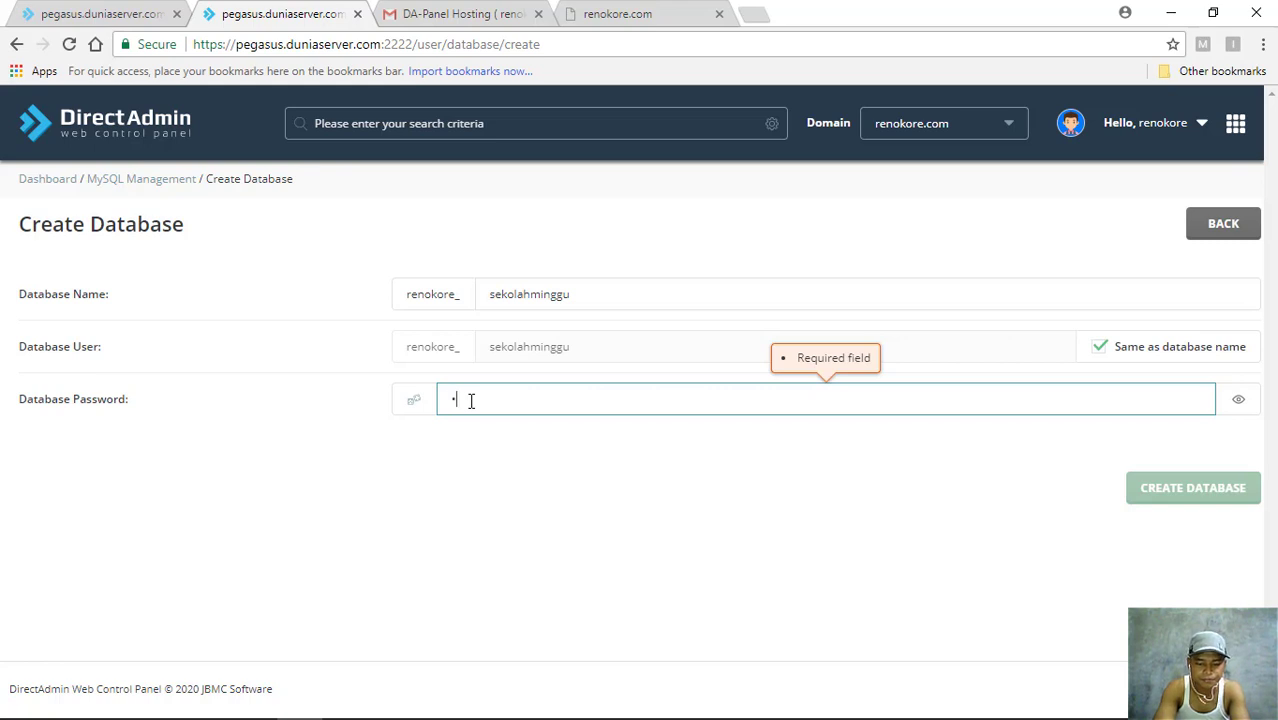
type("•")
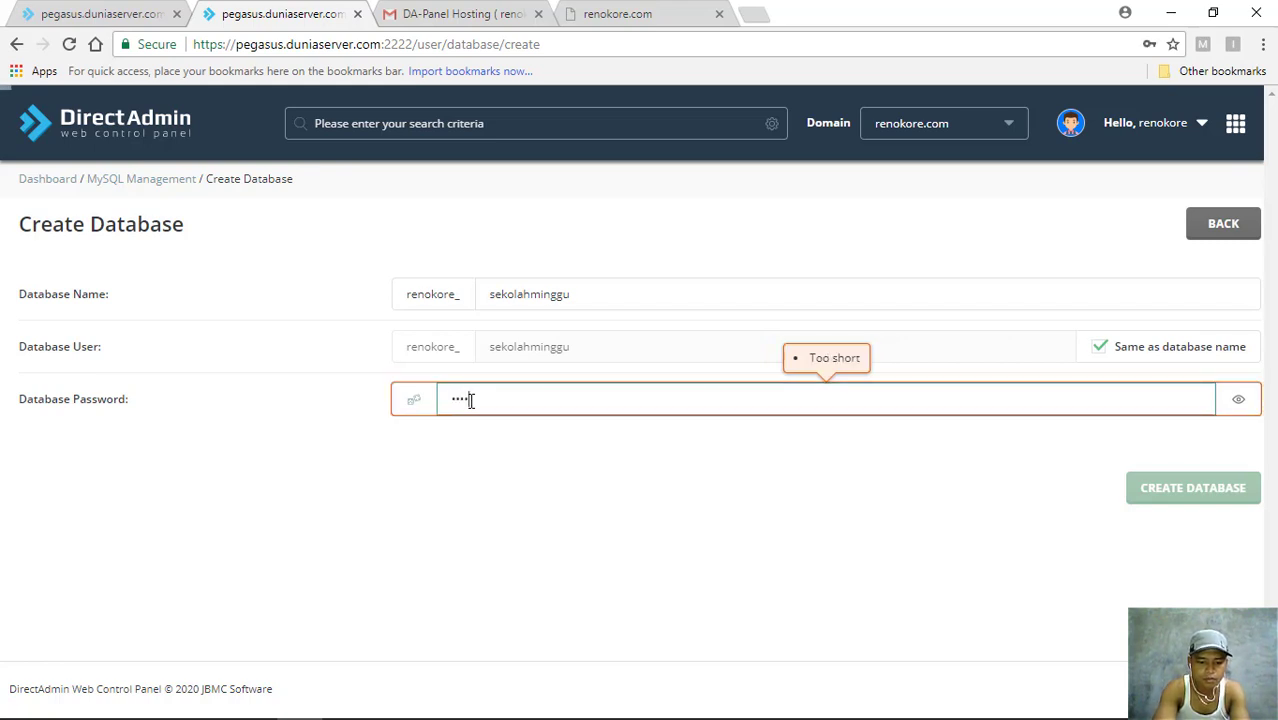
type("••••")
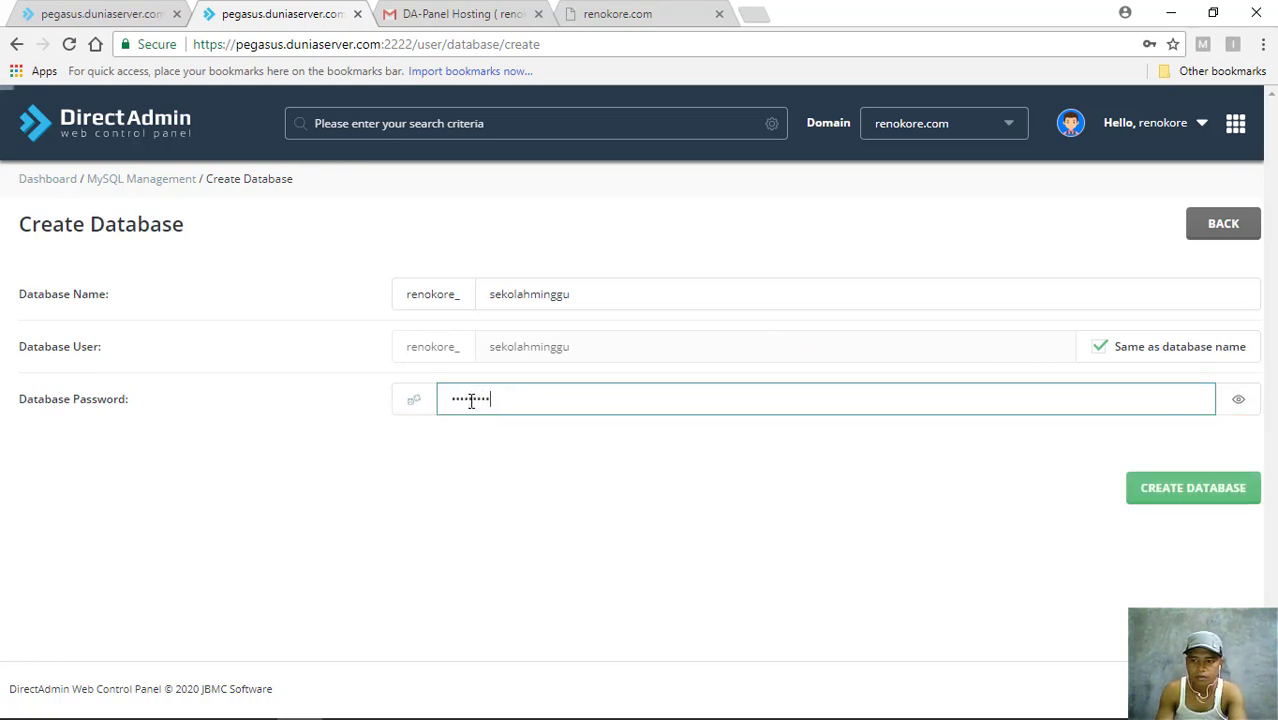
left_click(1240, 402)
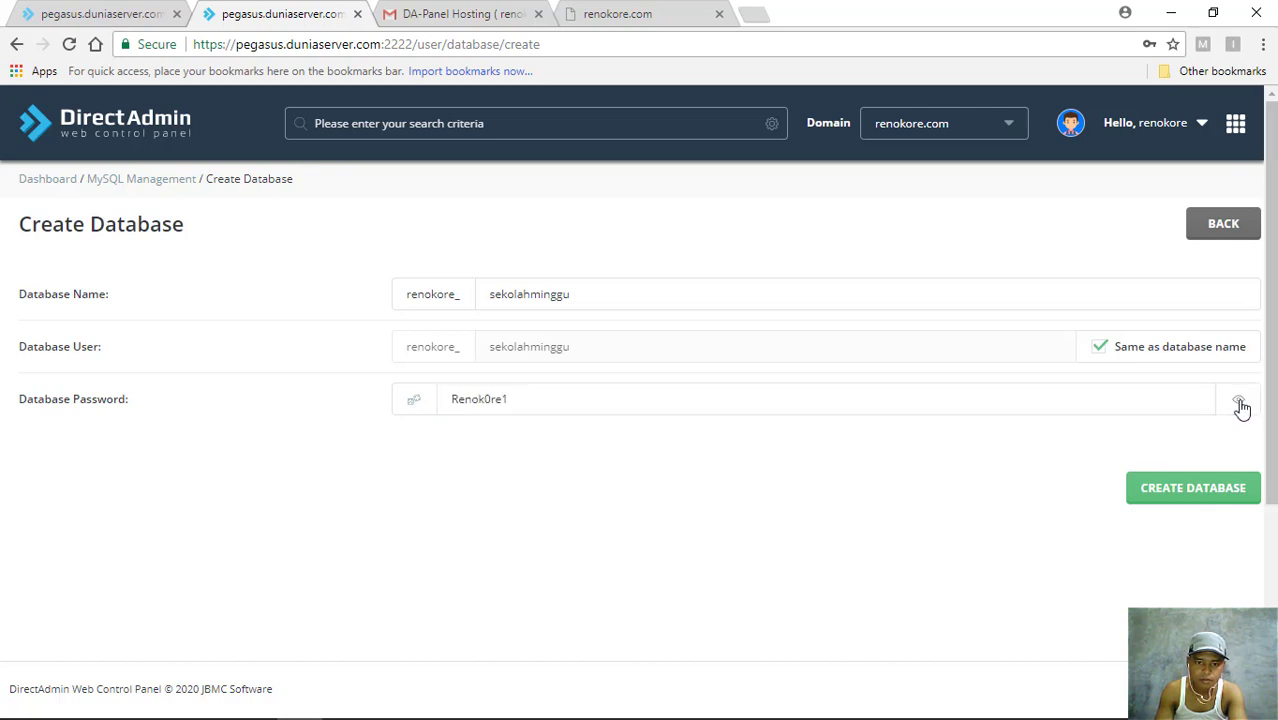
left_click(1239, 402)
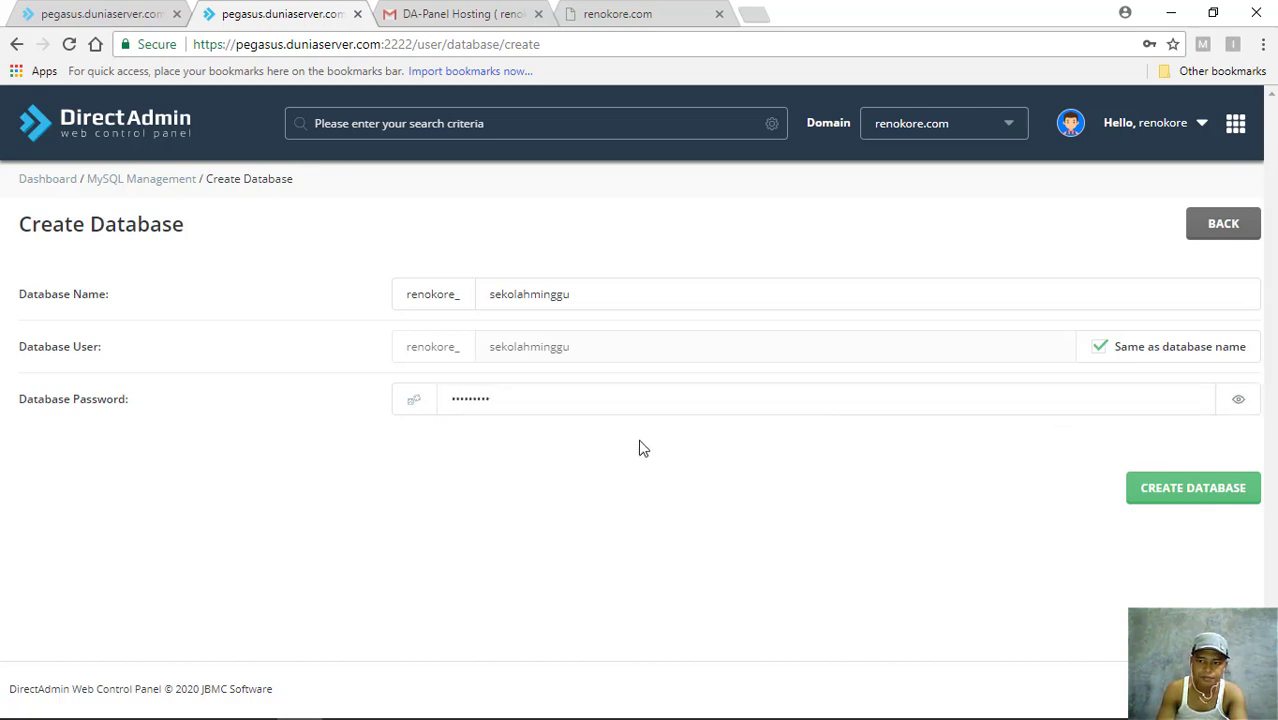
left_click(1240, 402)
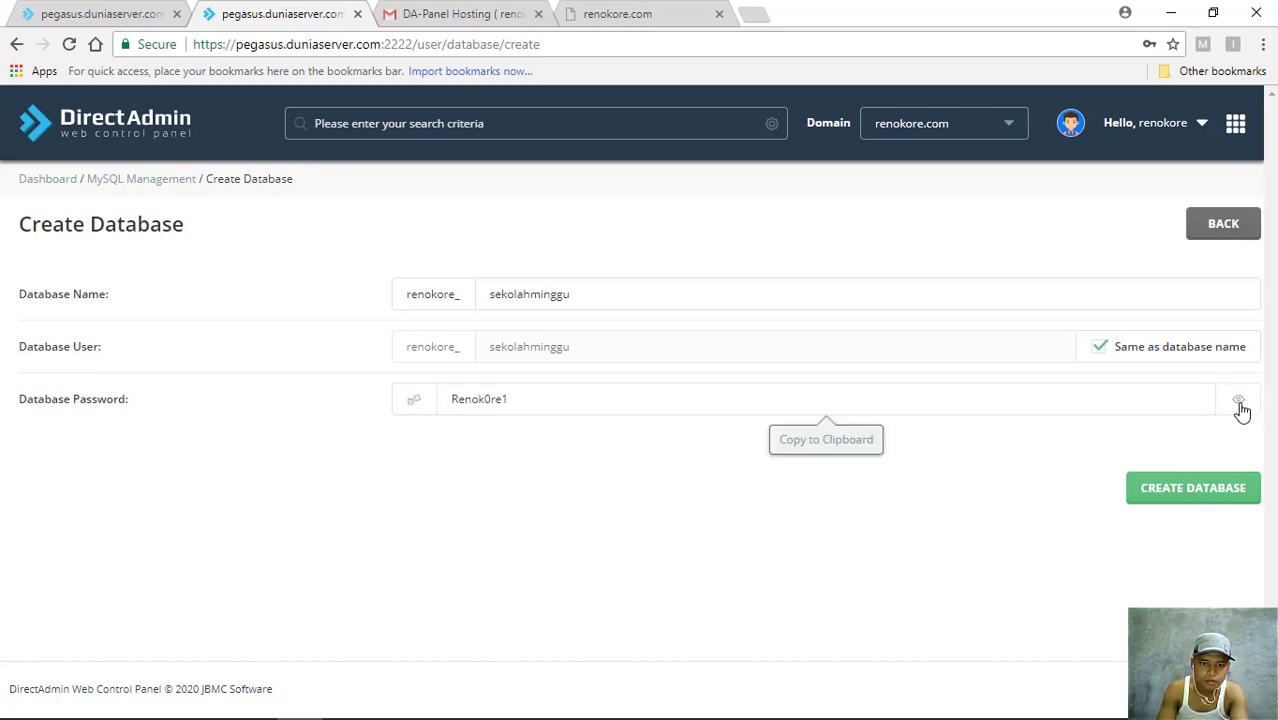
left_click(1240, 402)
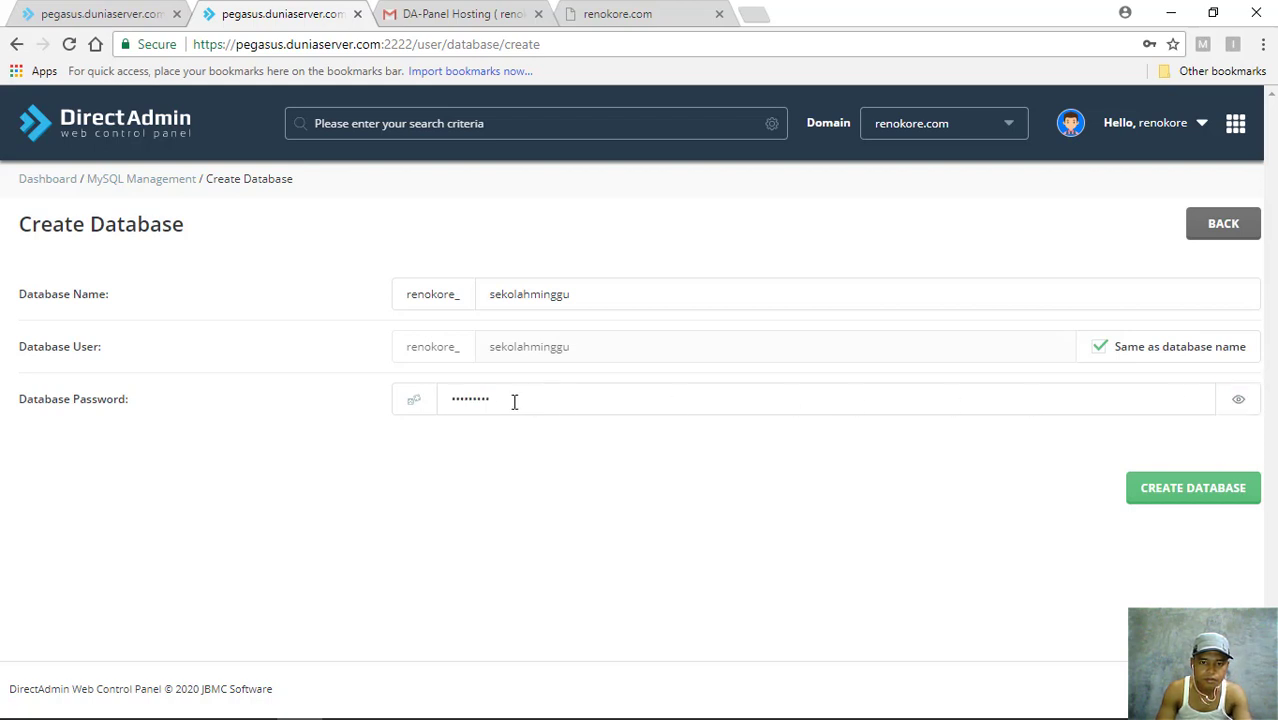
left_click(514, 401)
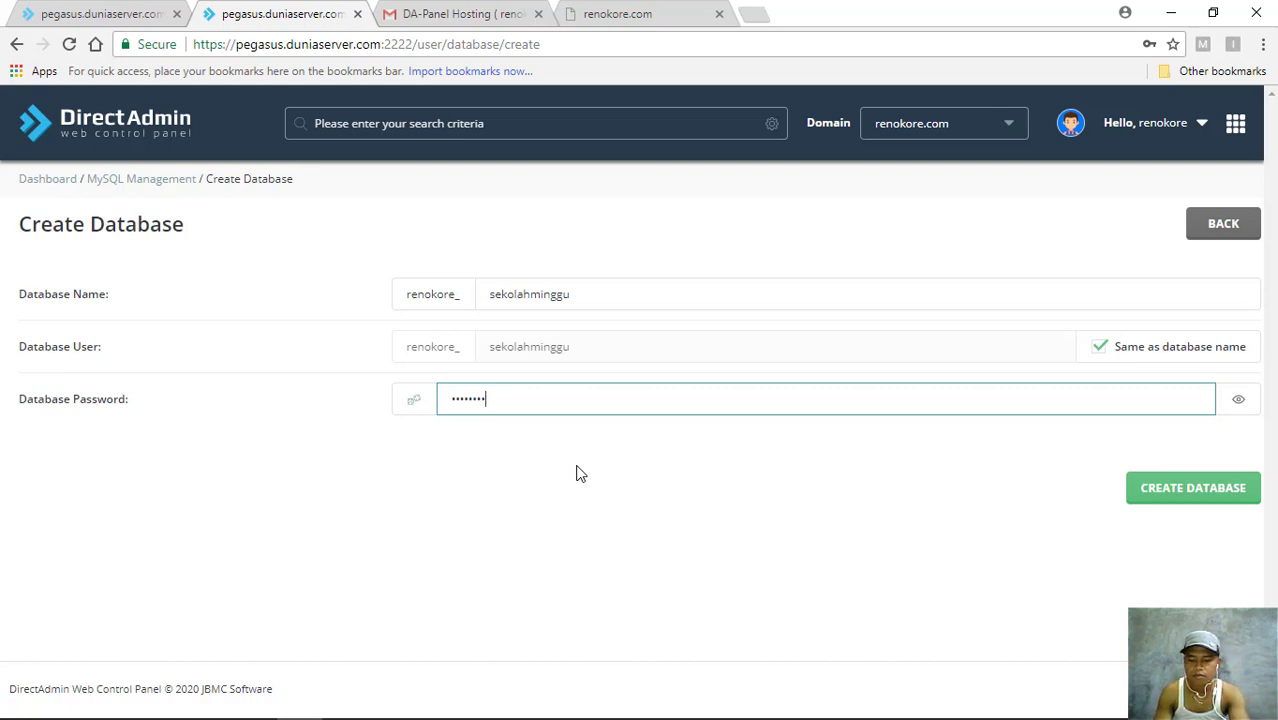
left_click(1240, 402)
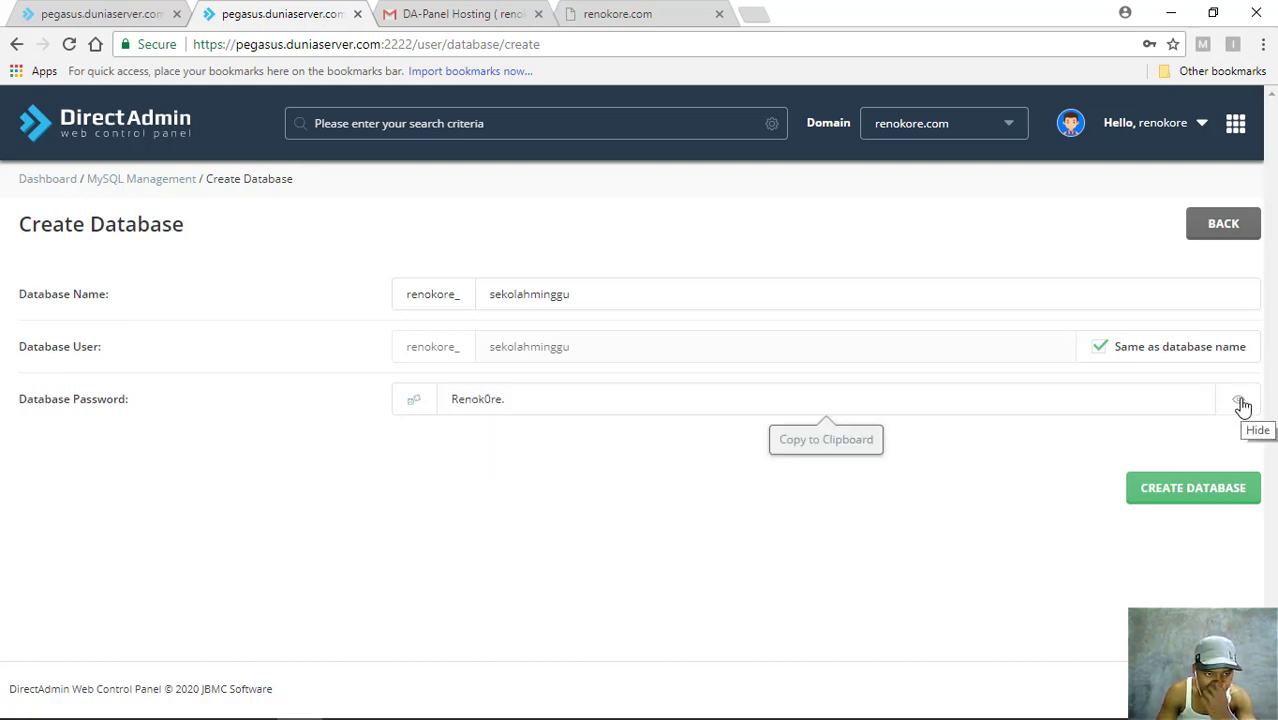
left_click(1240, 402)
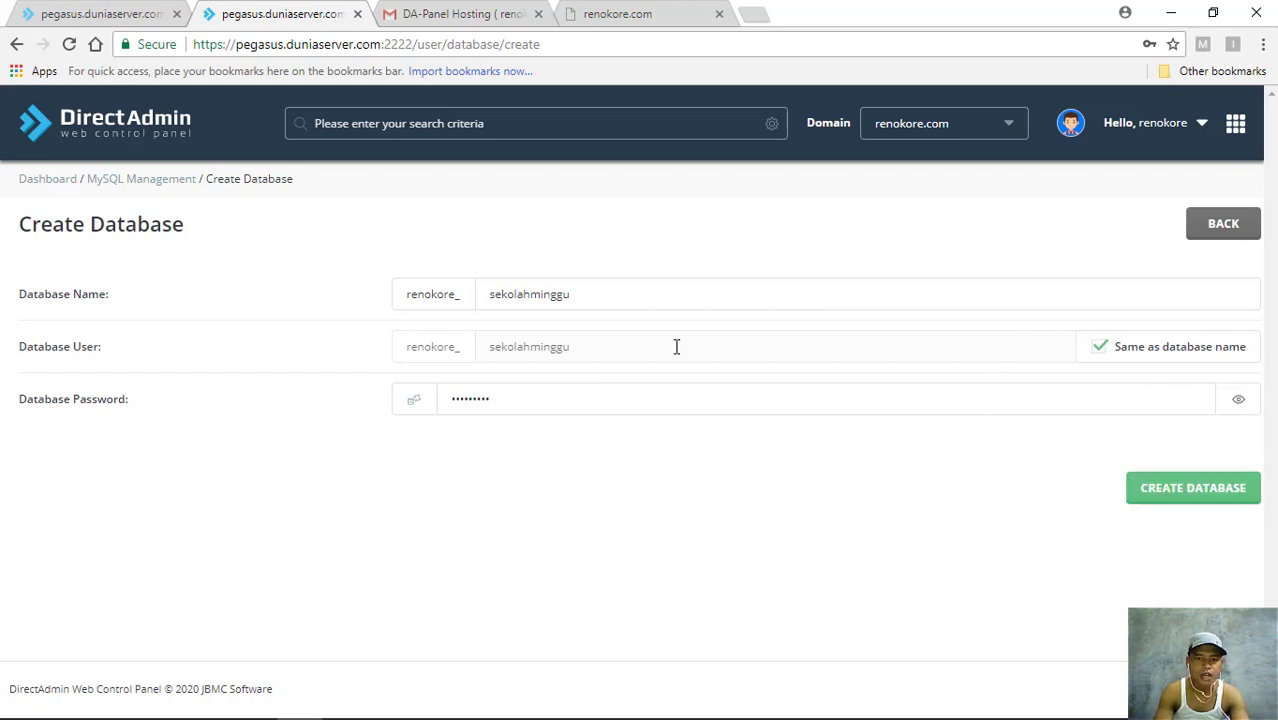
- Create the database, copy 'renokore_sekolahminggu' from the Database Created dialog, then close it
left_click(1187, 492)
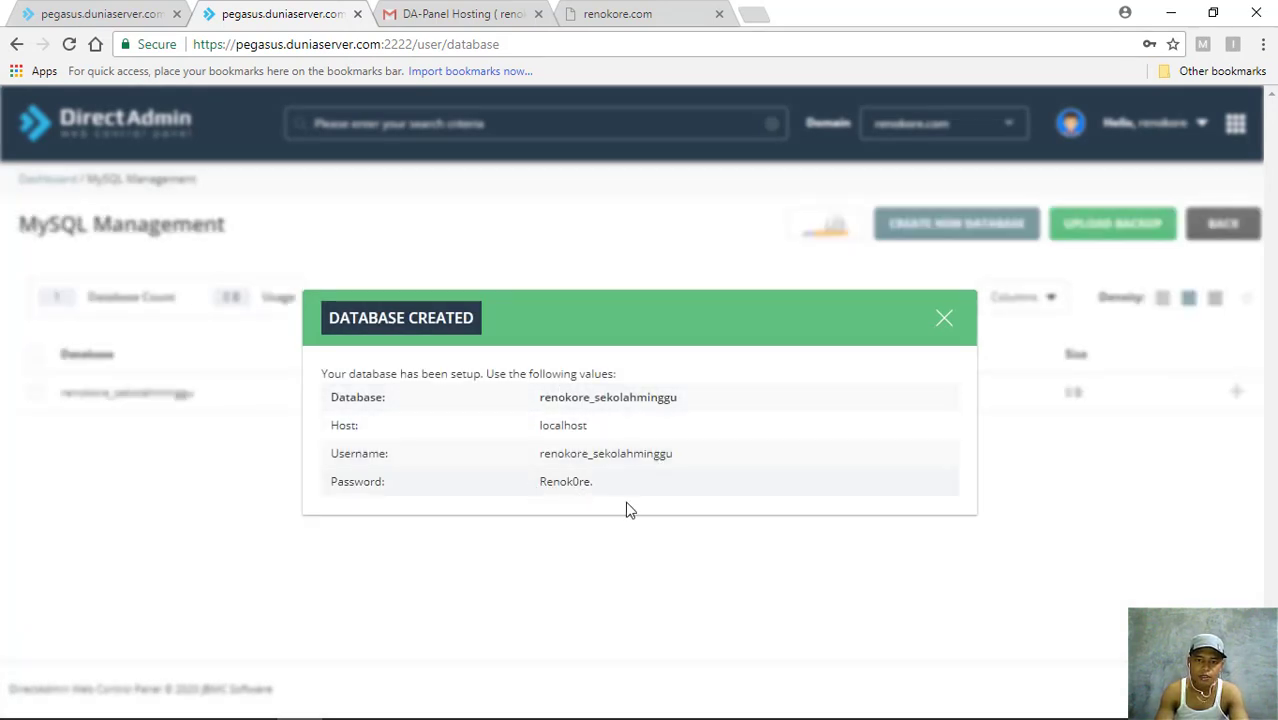
left_click_drag(688, 398, 541, 397)
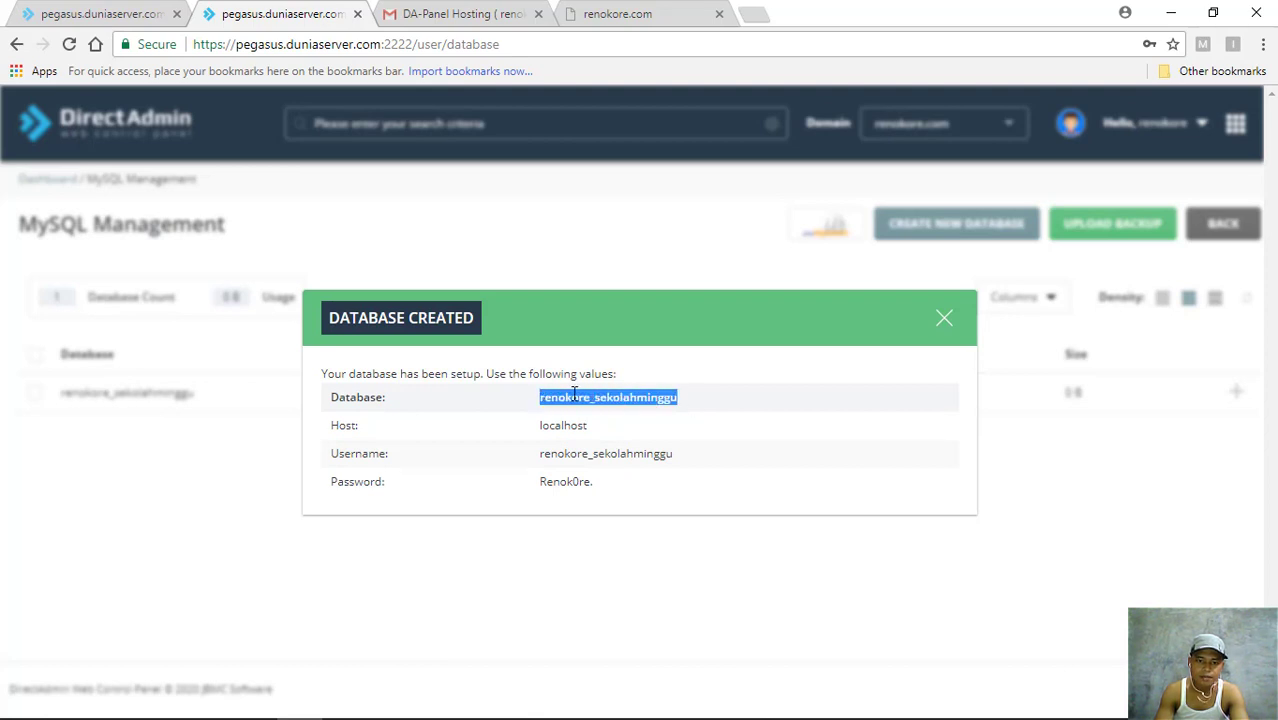
right_click(574, 393)
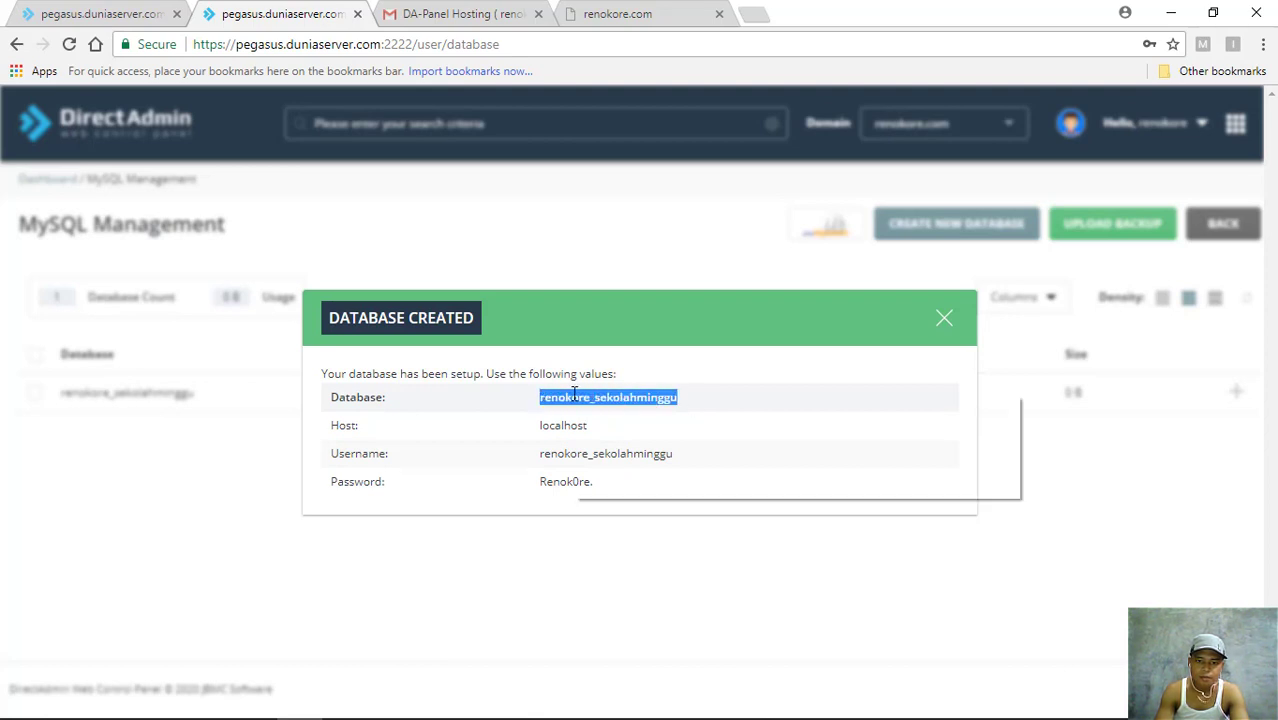
left_click(603, 411)
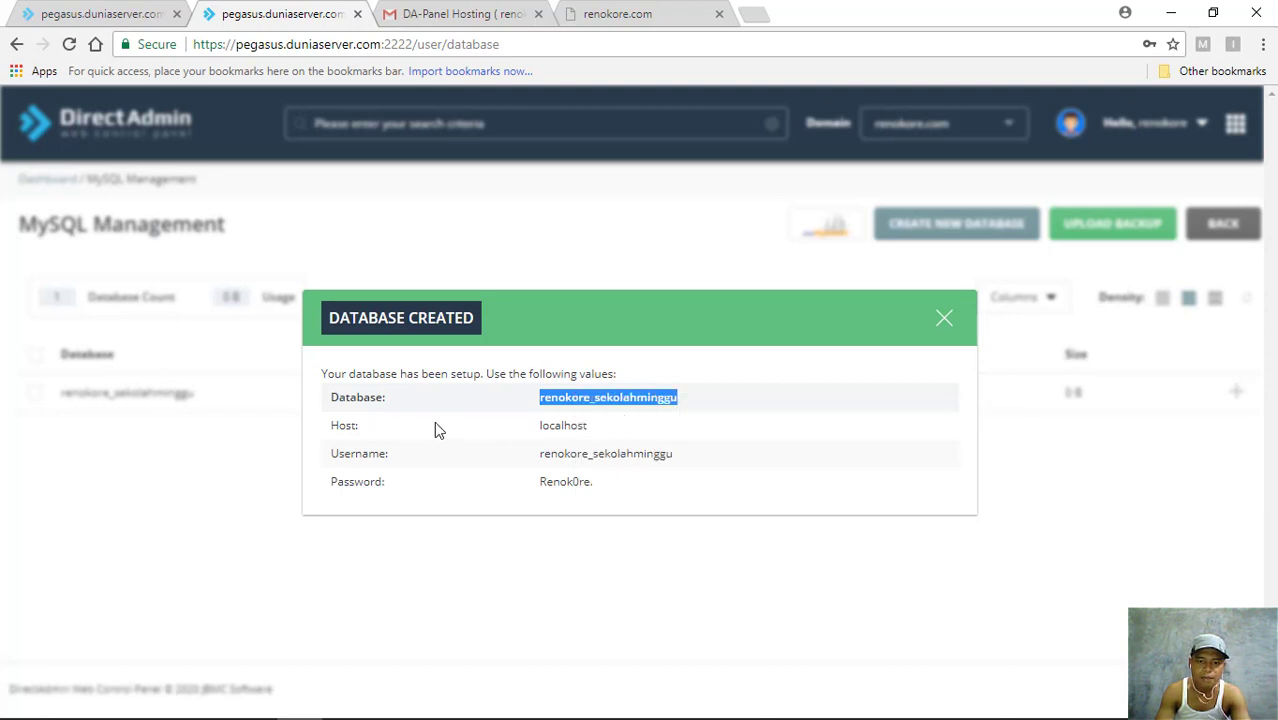
left_click(943, 320)
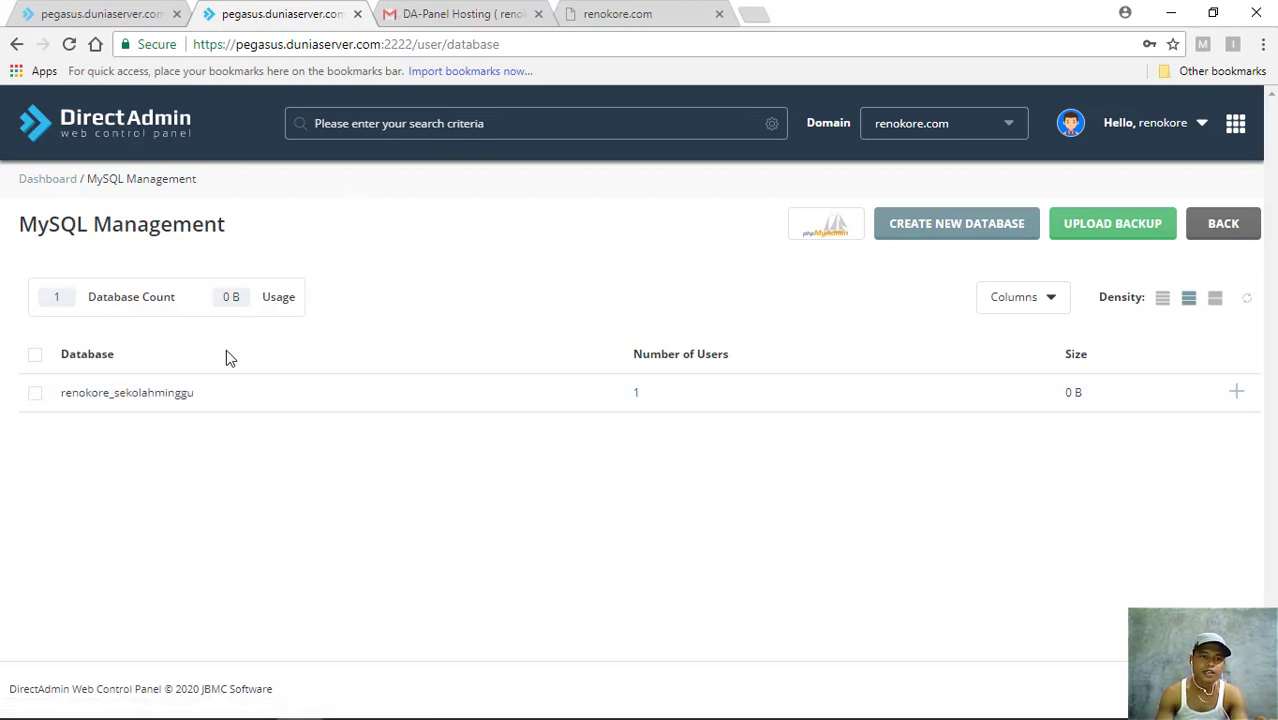
- Log in to phpMyAdmin for renokore_sekolahminggu via the database actions and Extra Features
left_click(1237, 395)
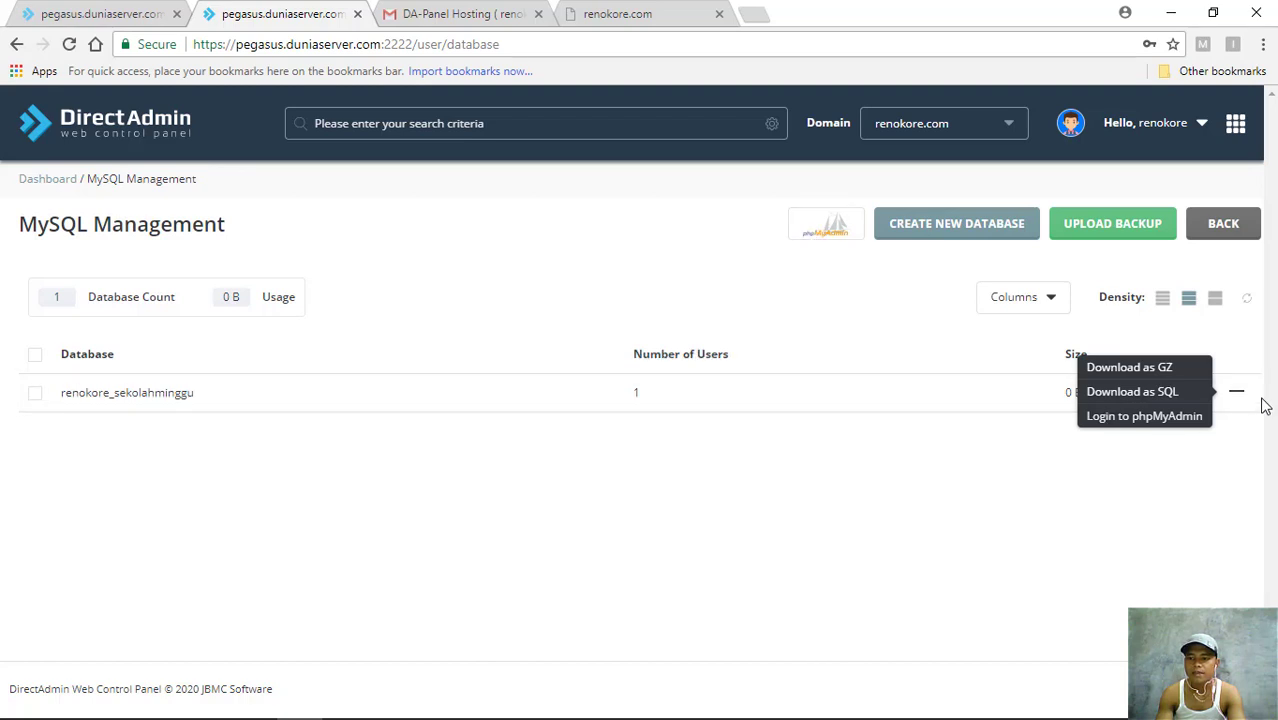
left_click(1153, 418)
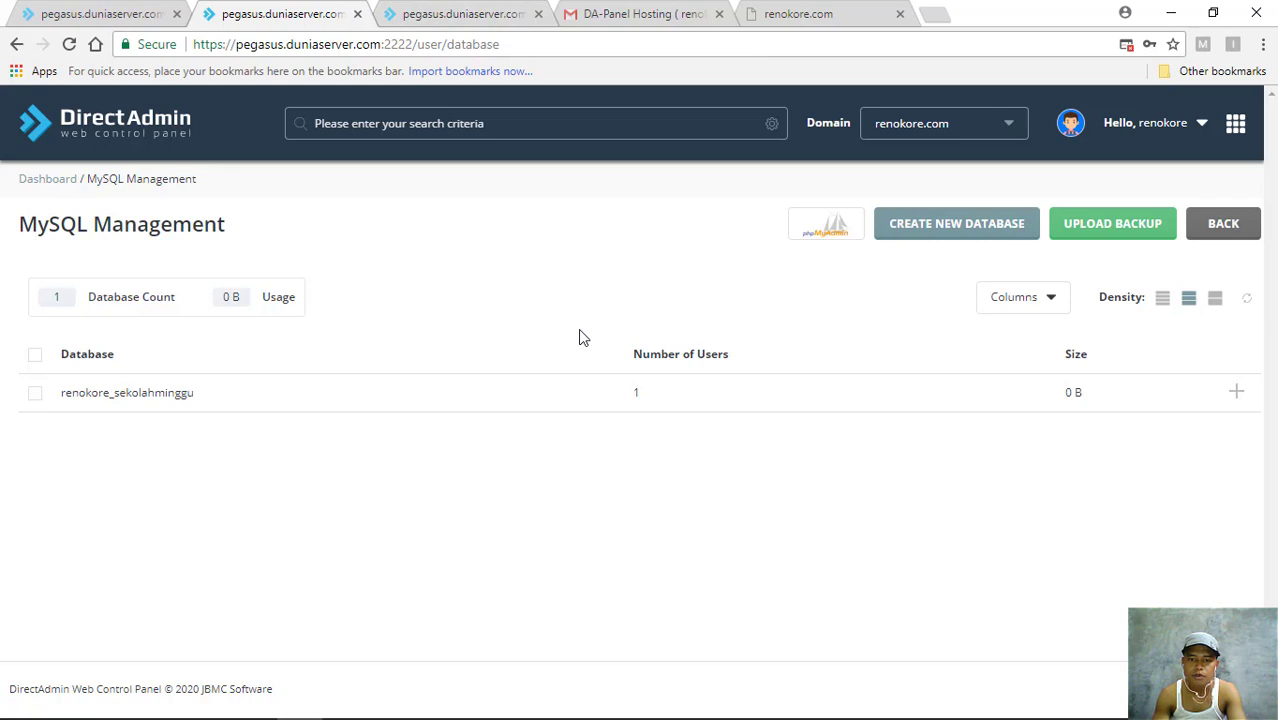
left_click(443, 13)
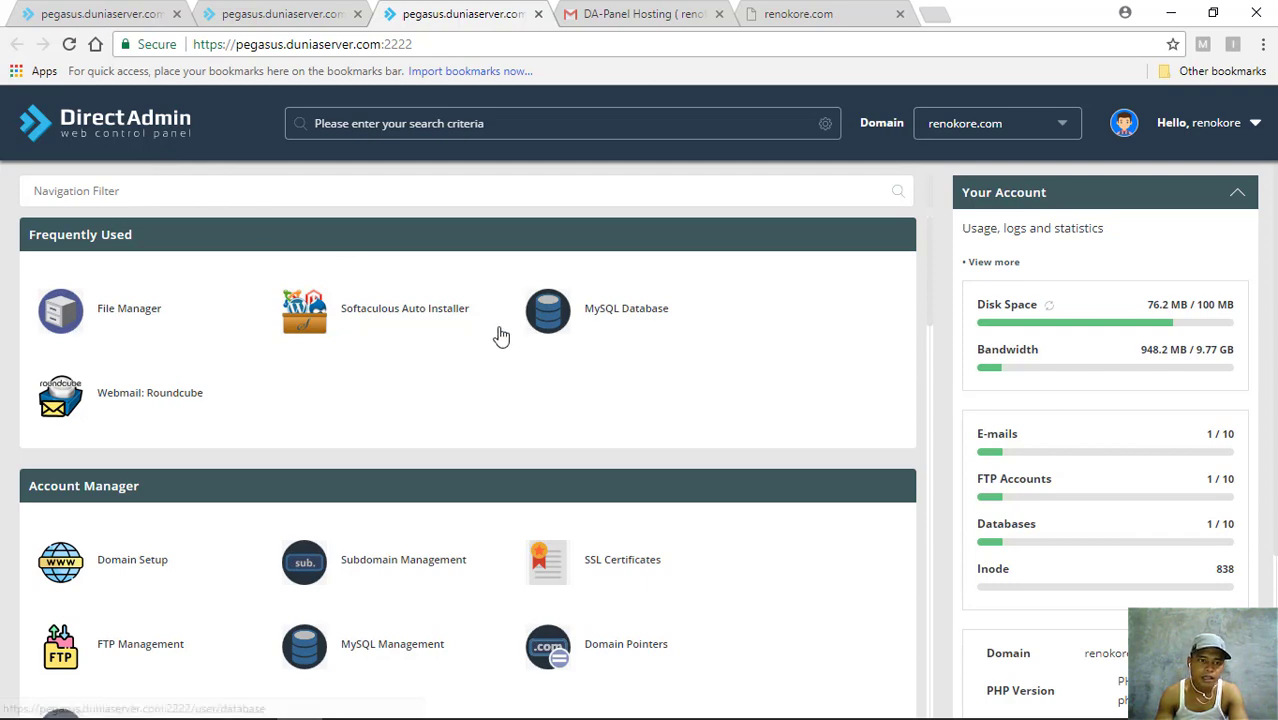
scroll(500, 334, "down", 2)
scroll(500, 334, "down", 5)
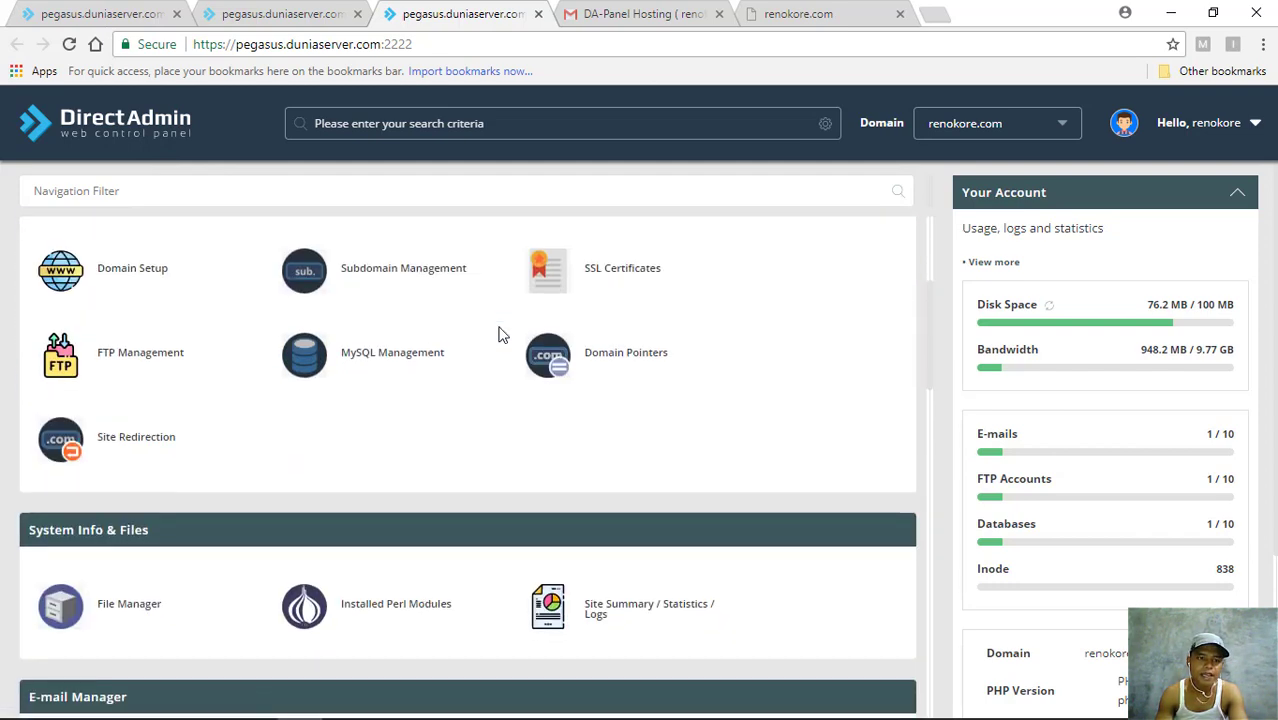
scroll(499, 334, "down", 4)
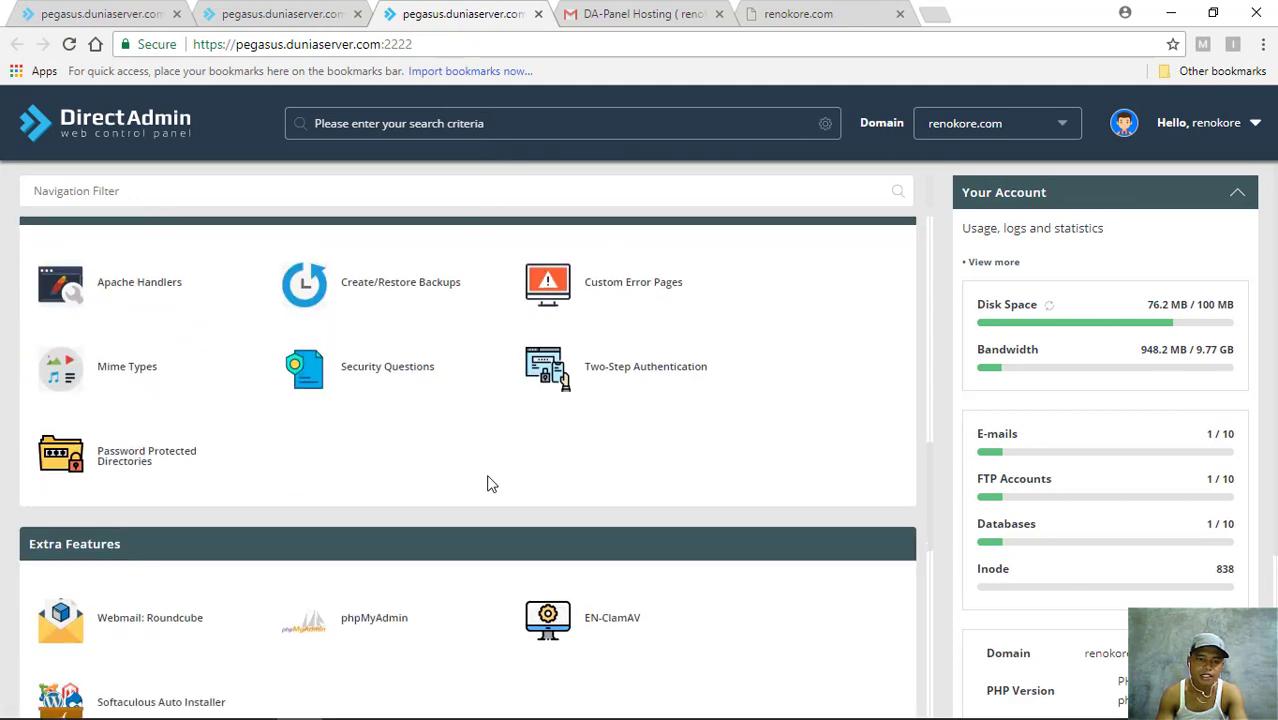
scroll(487, 484, "down", 2)
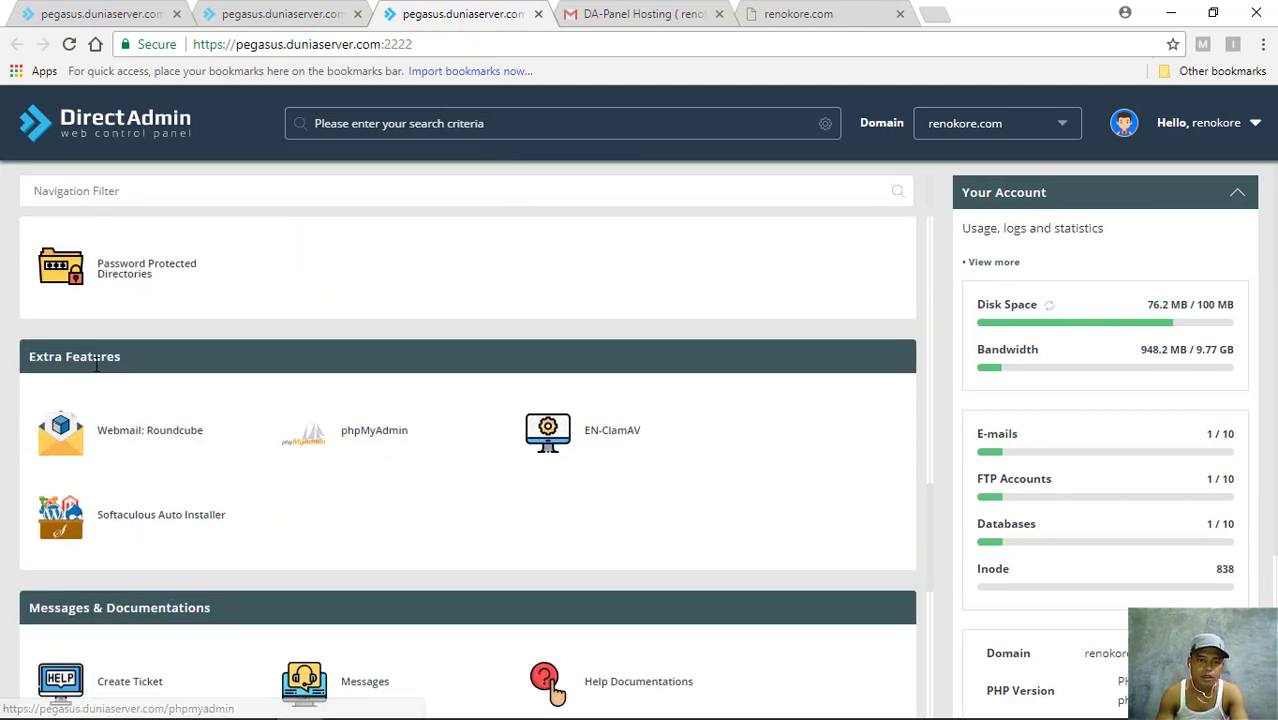
left_click(361, 441)
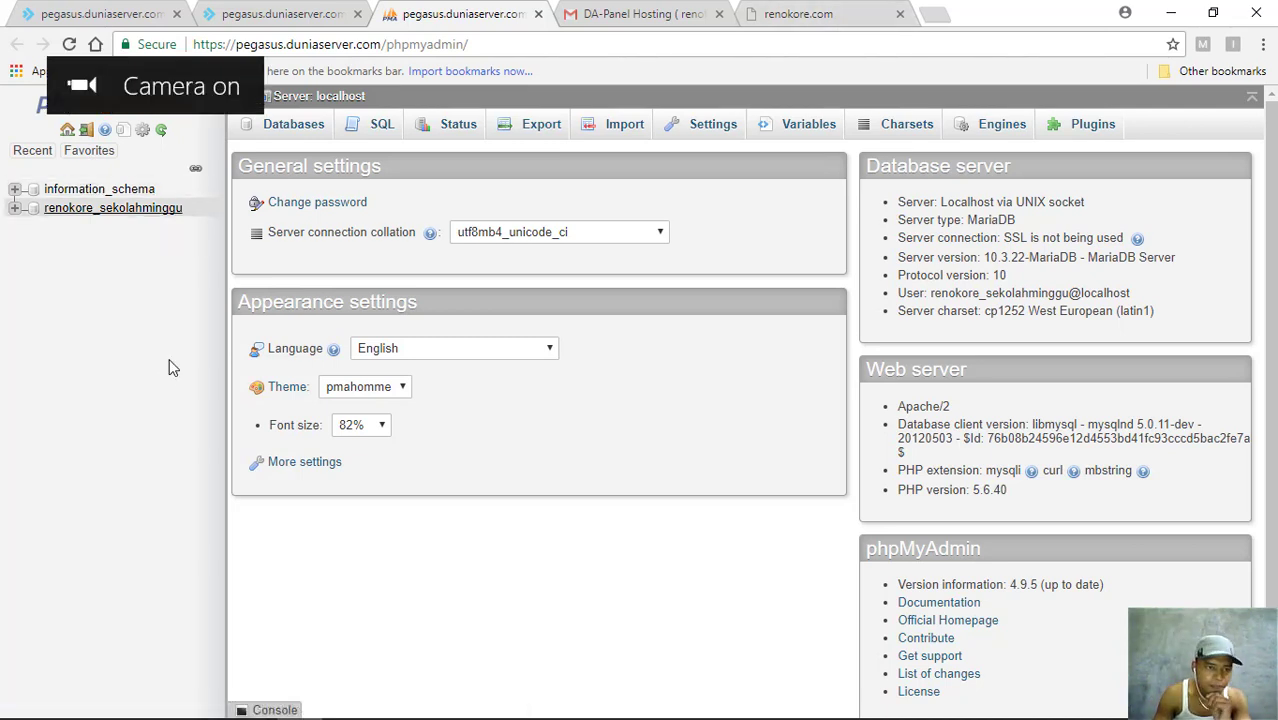
- Select renokore_sekolahminggu in the phpMyAdmin sidebar to load its table structure
left_click(98, 210)
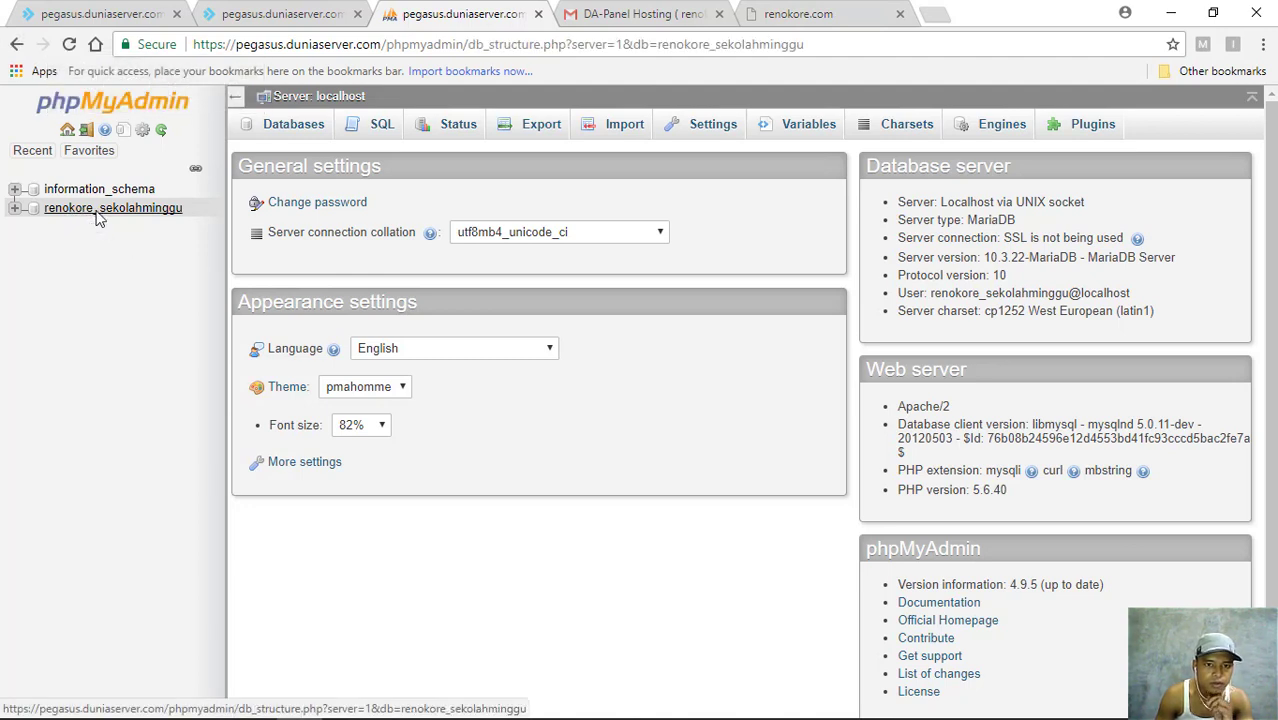
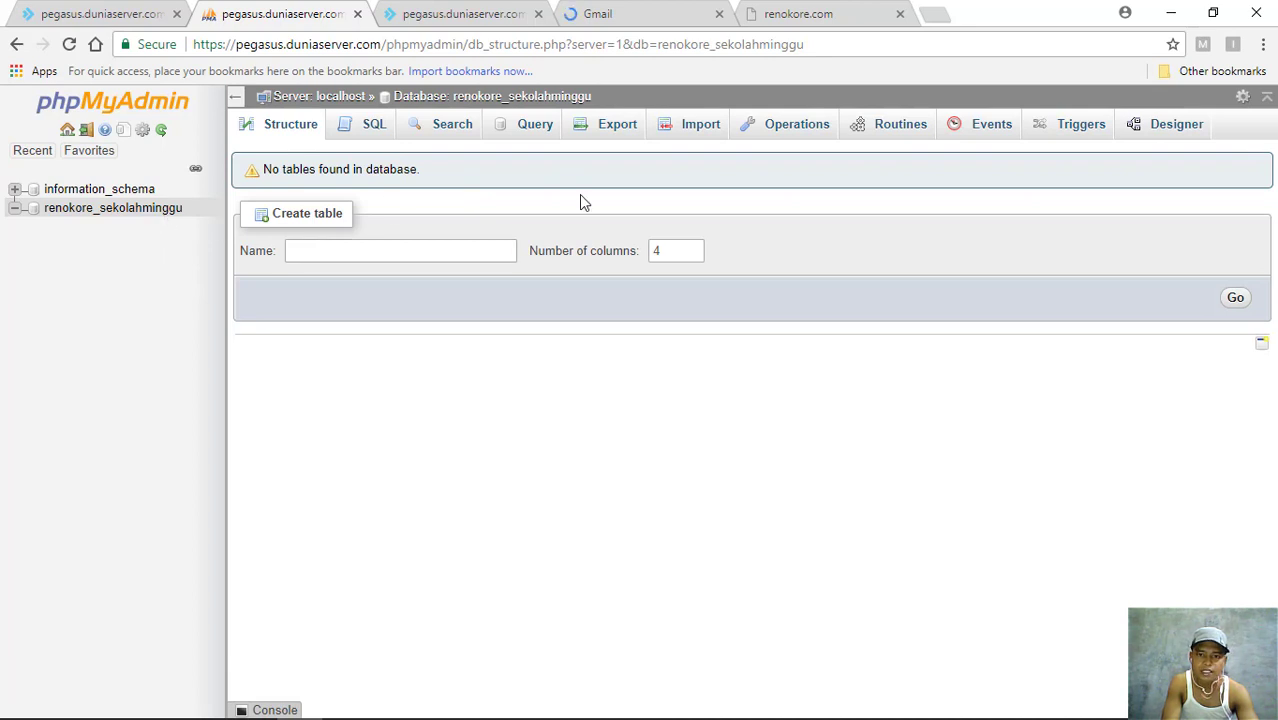
- Import sekolahminggu.sql from drive E: into renokore_sekolahminggu, running its 47 queries
left_click(698, 133)
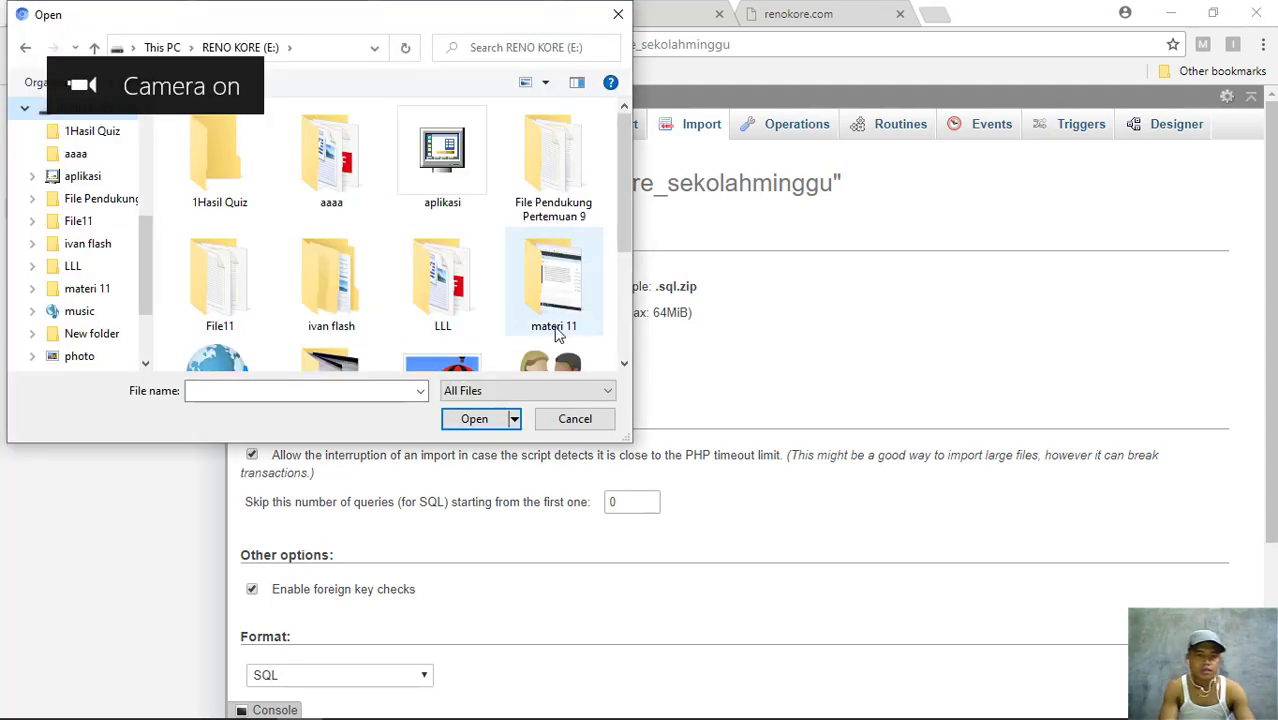
scroll(445, 296, "down", 2)
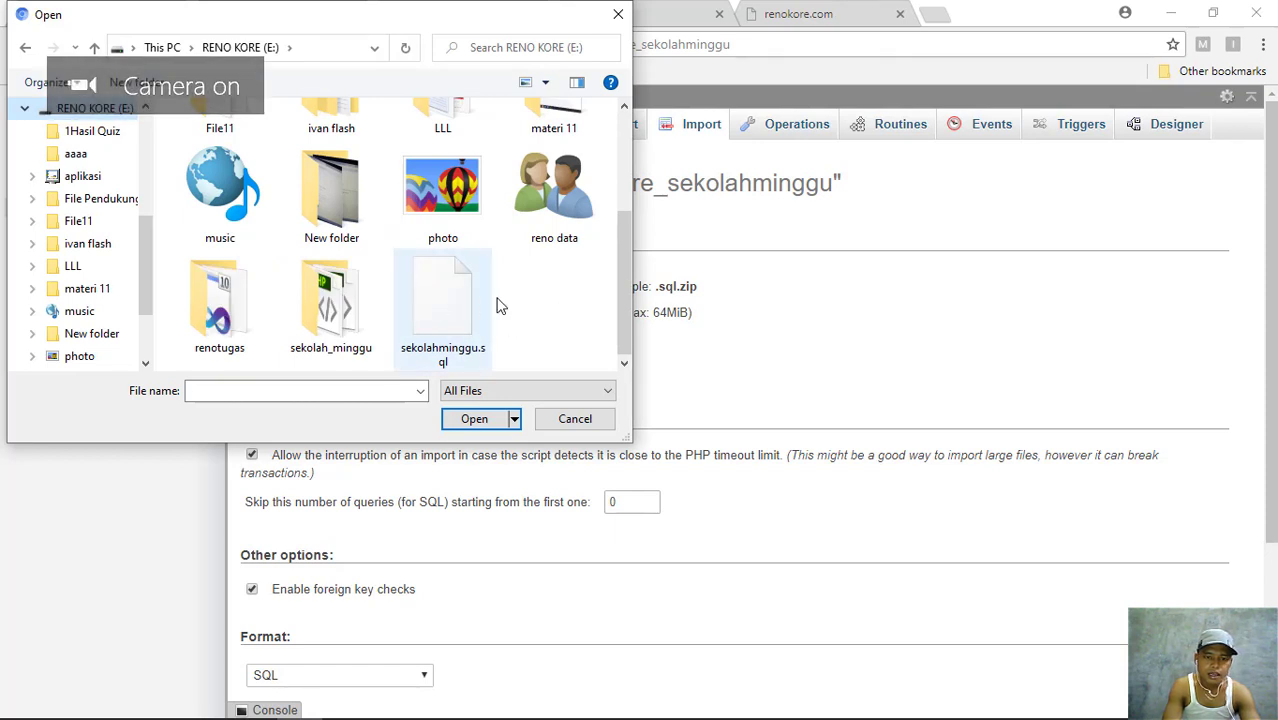
left_click(463, 319)
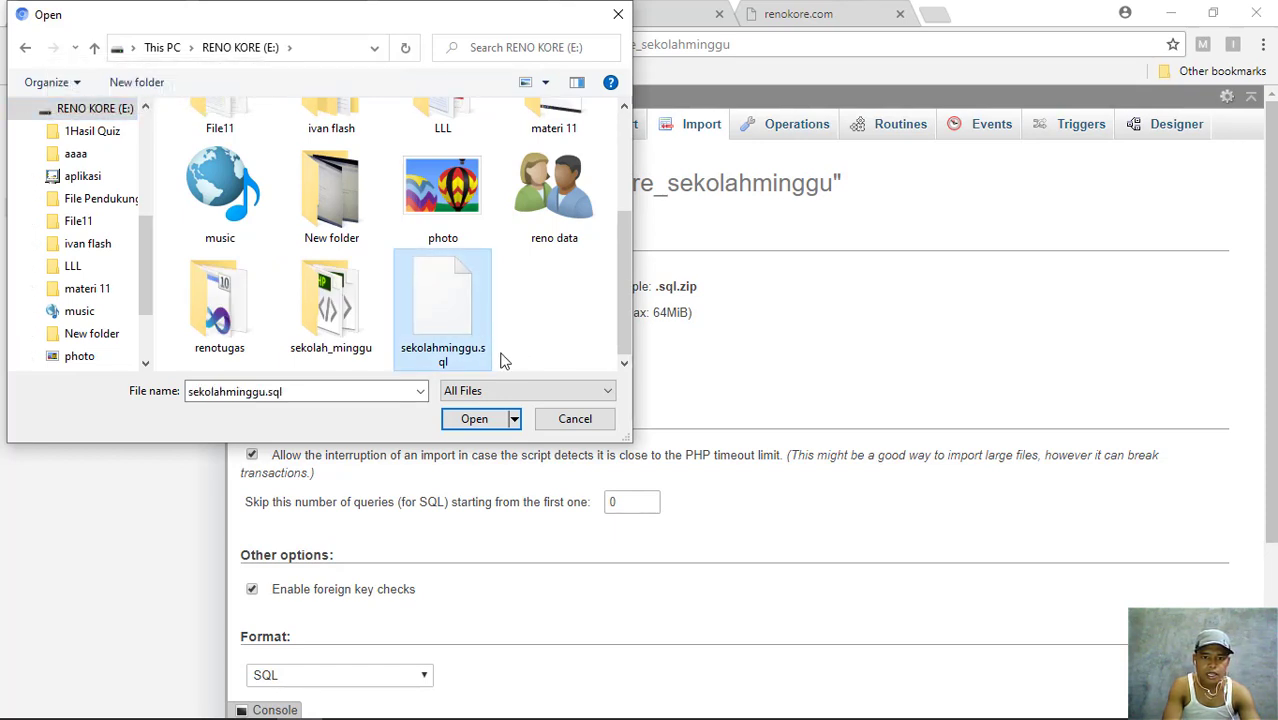
left_click(476, 420)
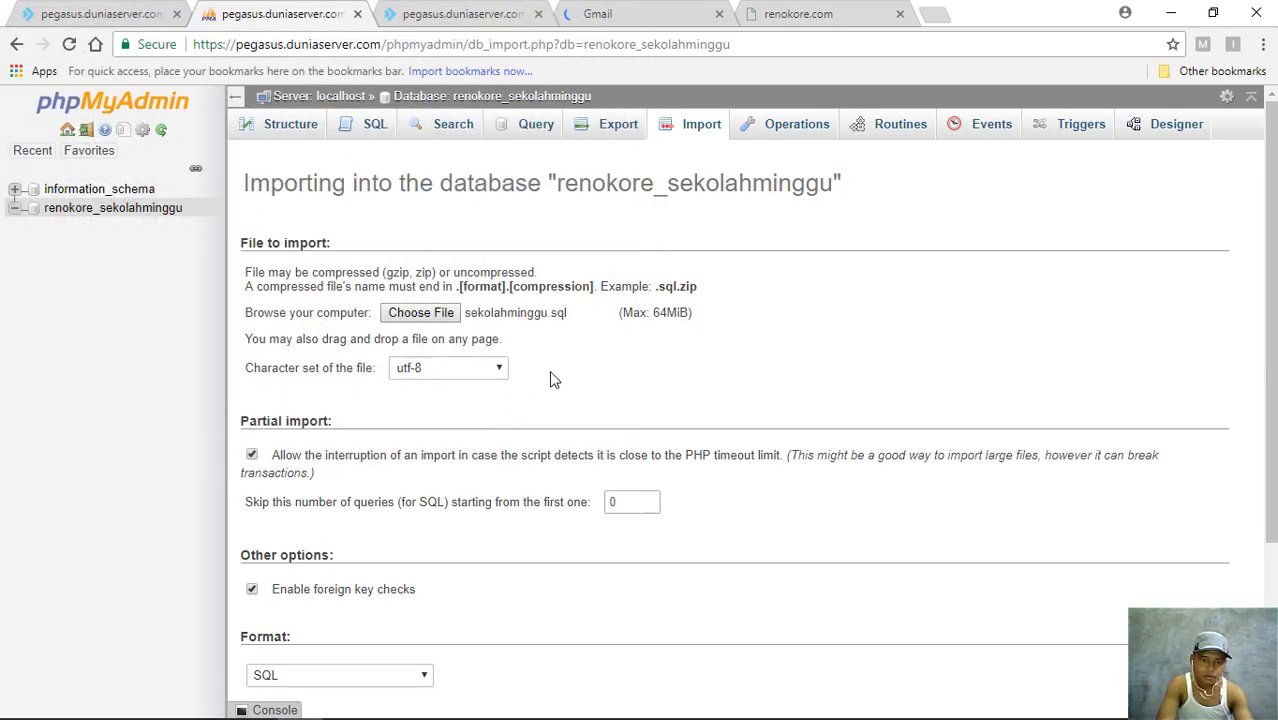
scroll(487, 558, "down", 3)
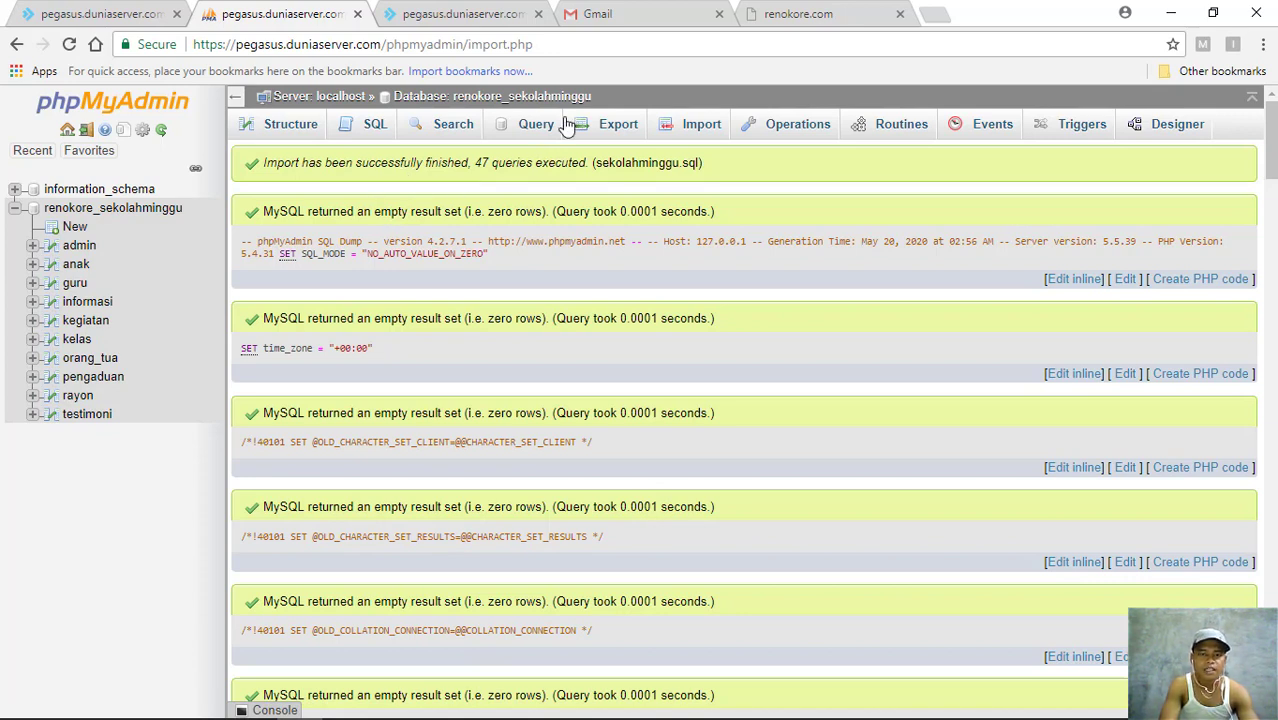
left_click(16, 209)
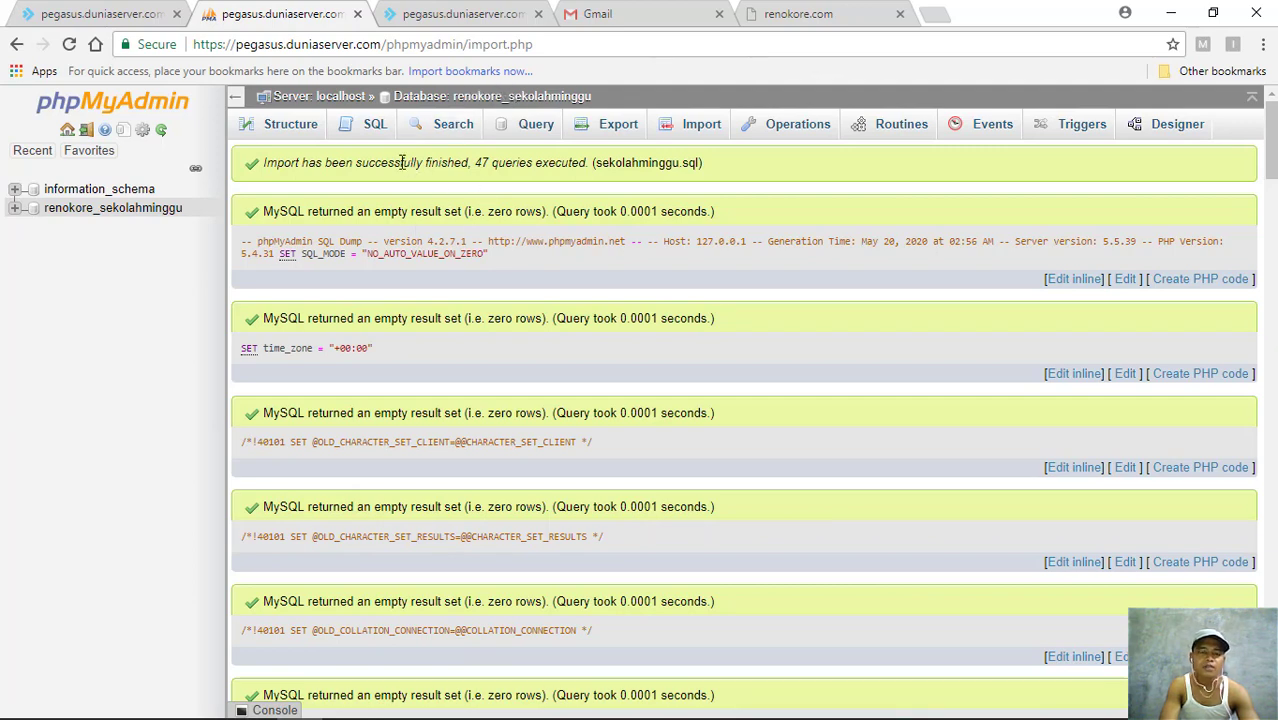
left_click(99, 13)
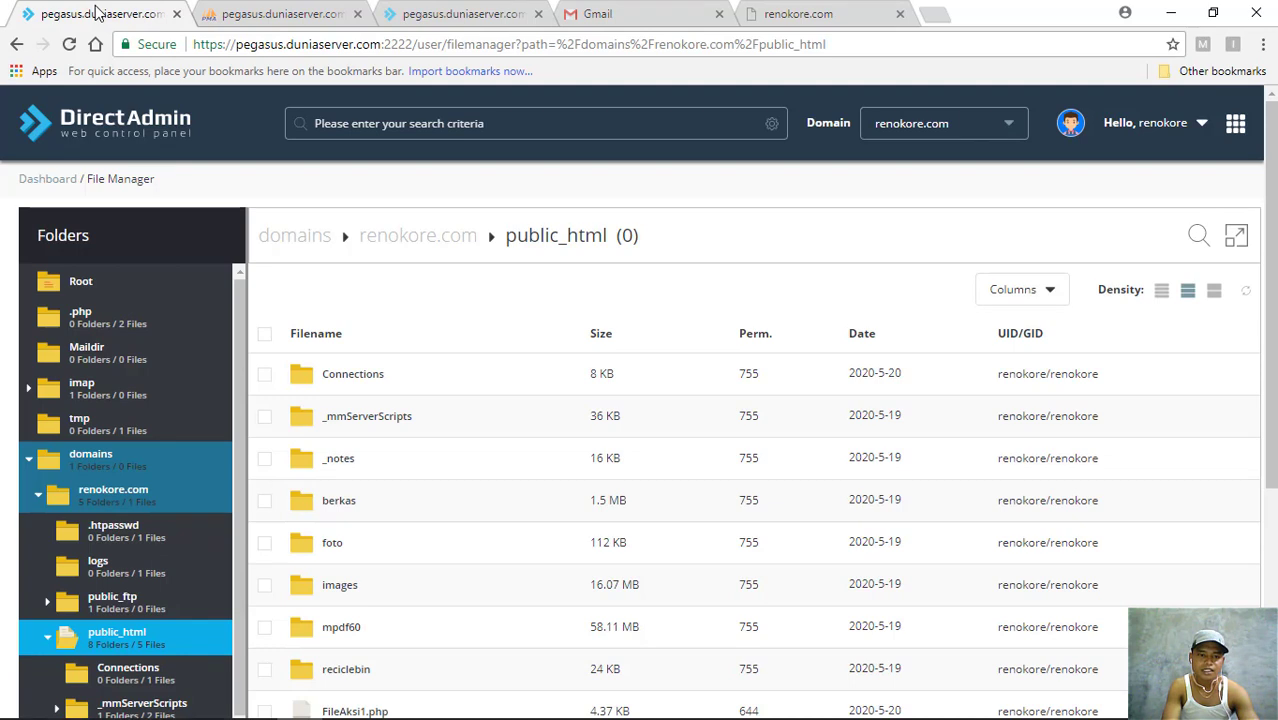
- Open konektor.php from public_html > Connections in the editor, then view the MySQL database list
right_click(360, 386)
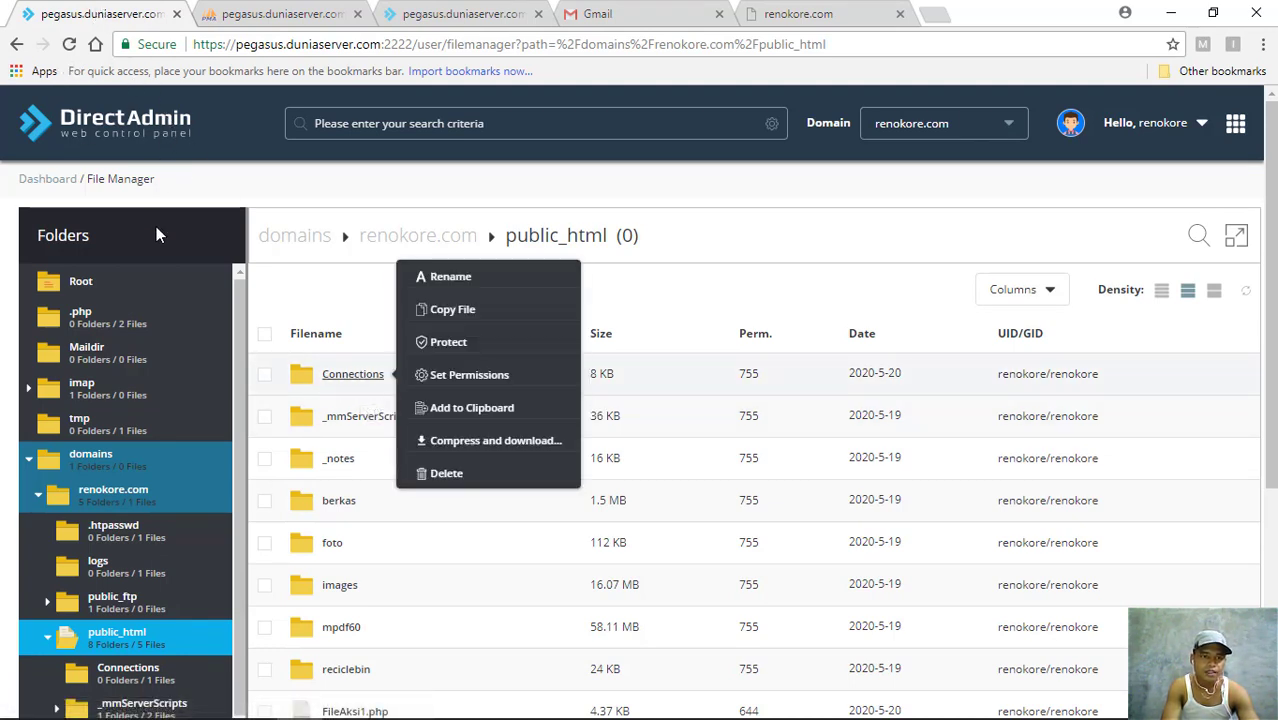
left_click(295, 303)
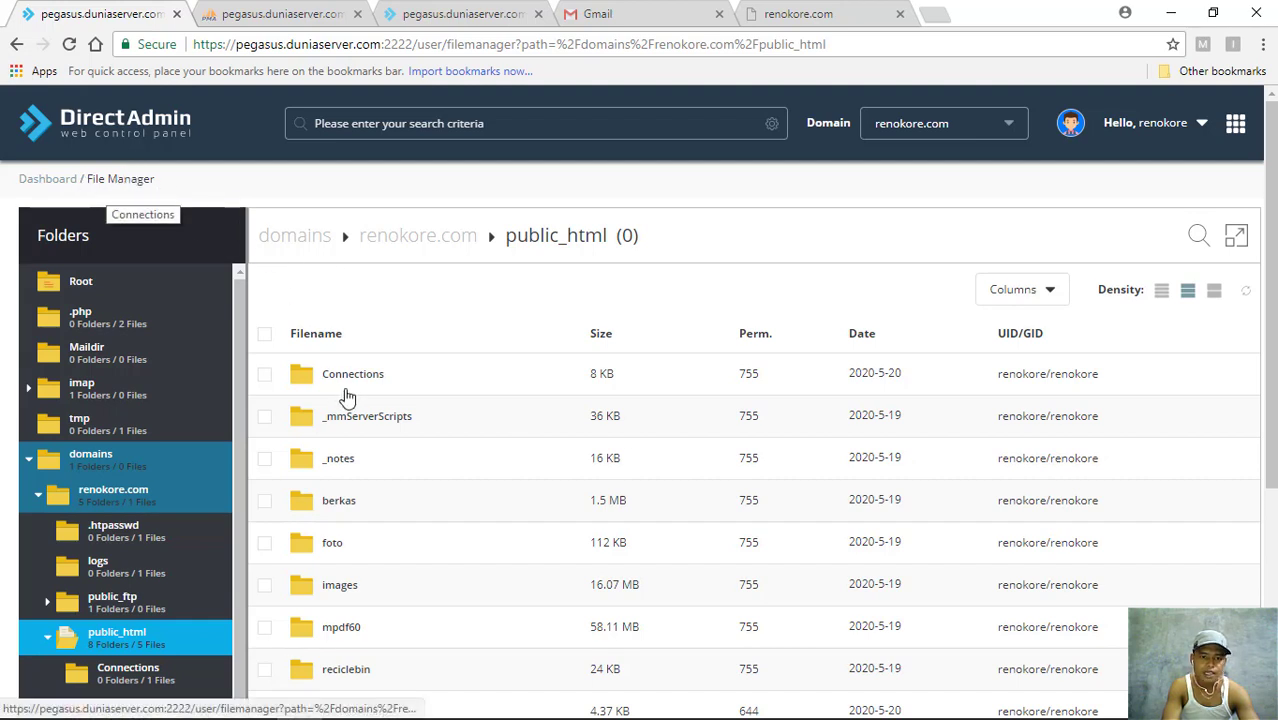
scroll(370, 388, "down", 1)
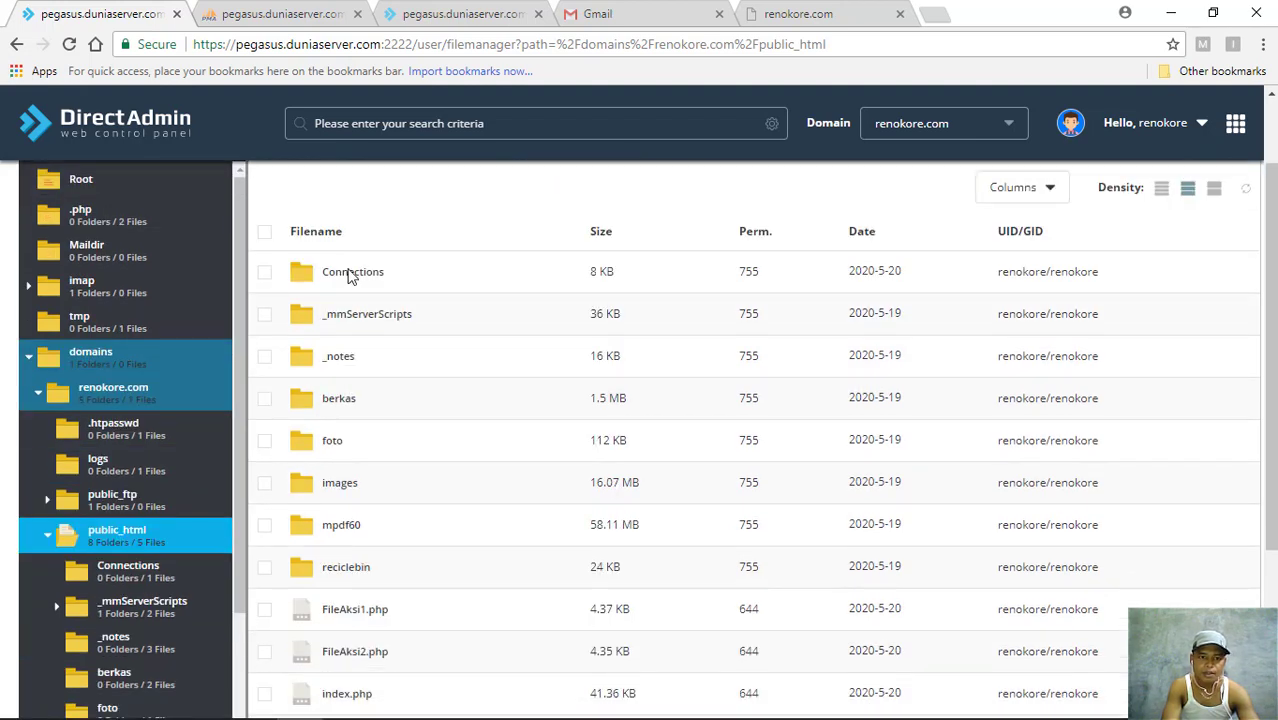
scroll(349, 277, "down", 1)
right_click(349, 277)
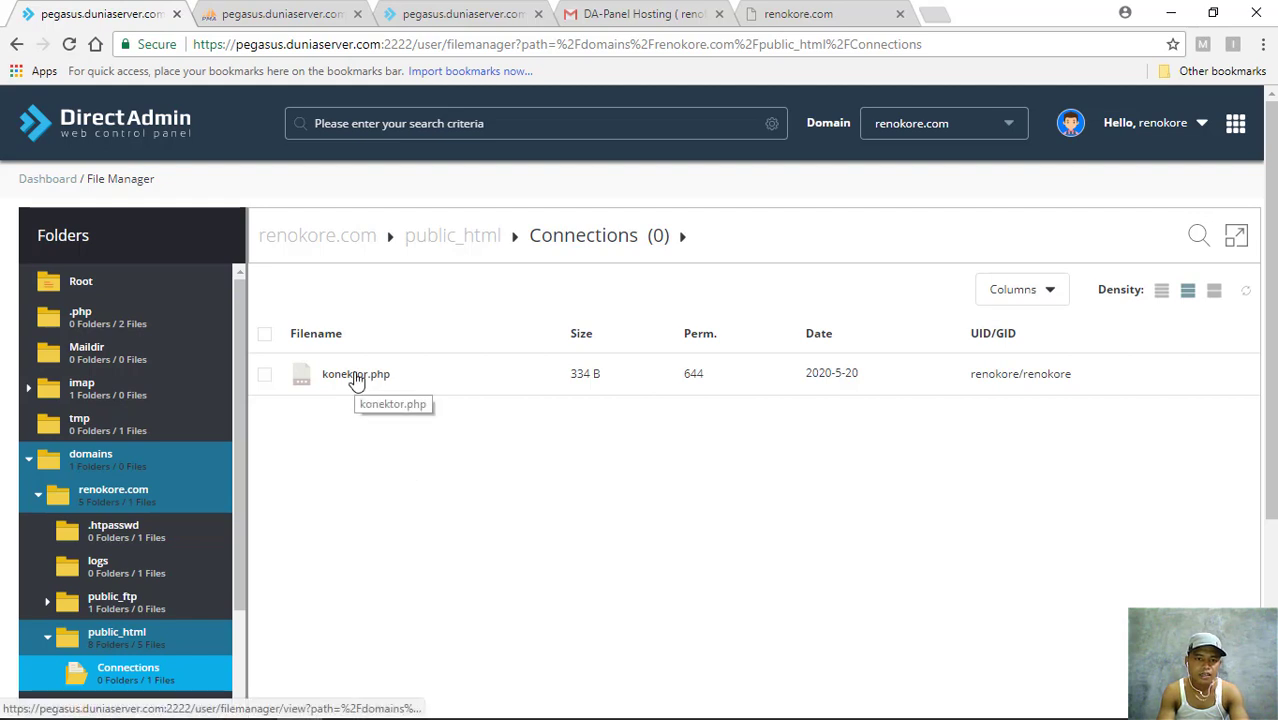
right_click(366, 382)
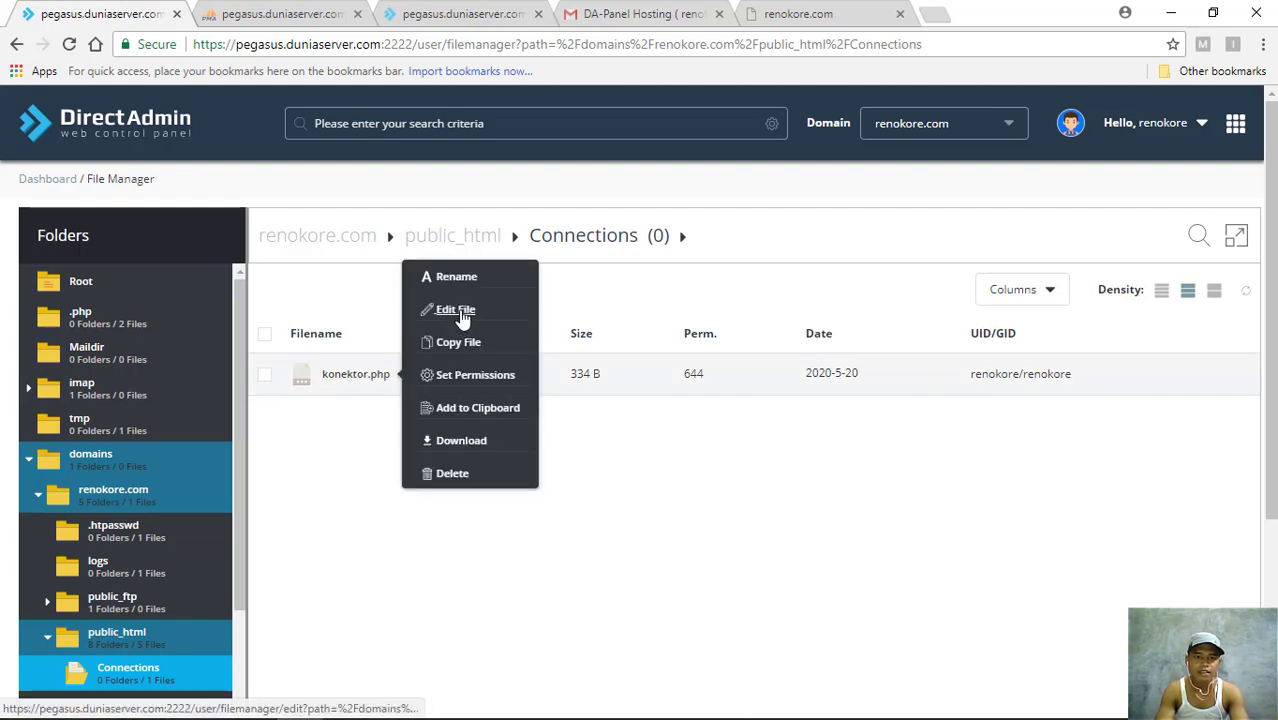
left_click(455, 314)
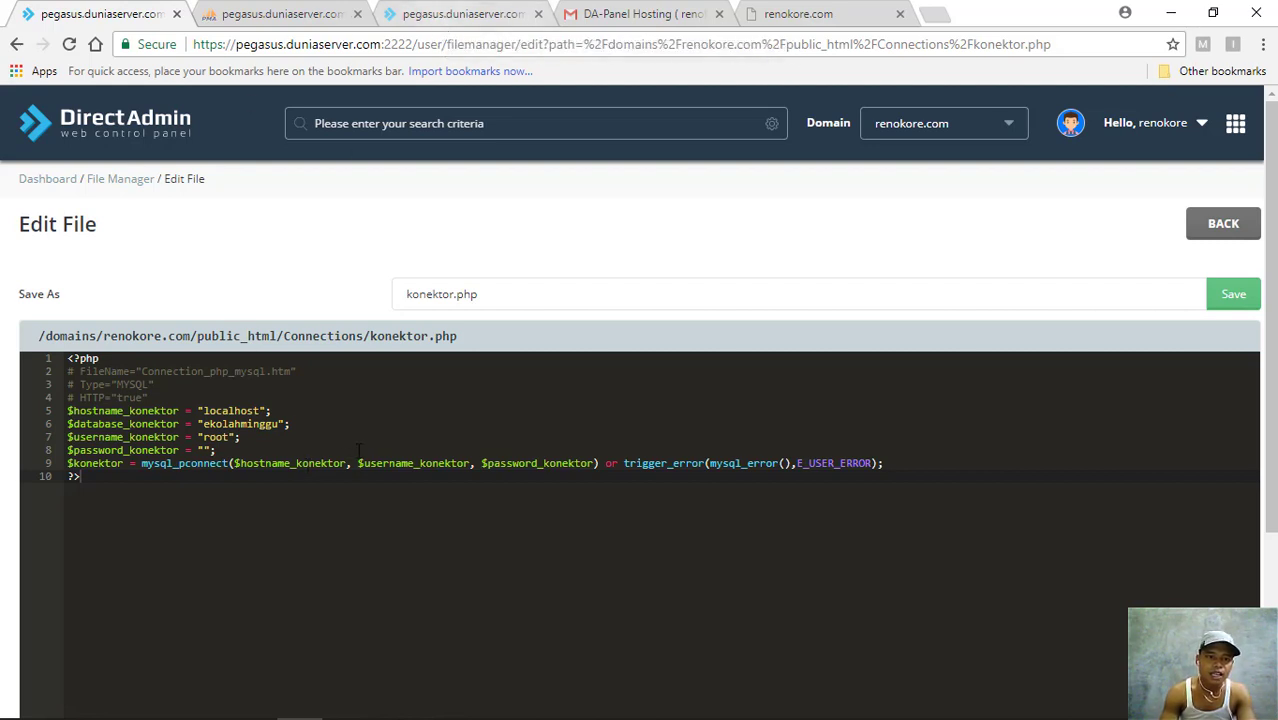
left_click(452, 13)
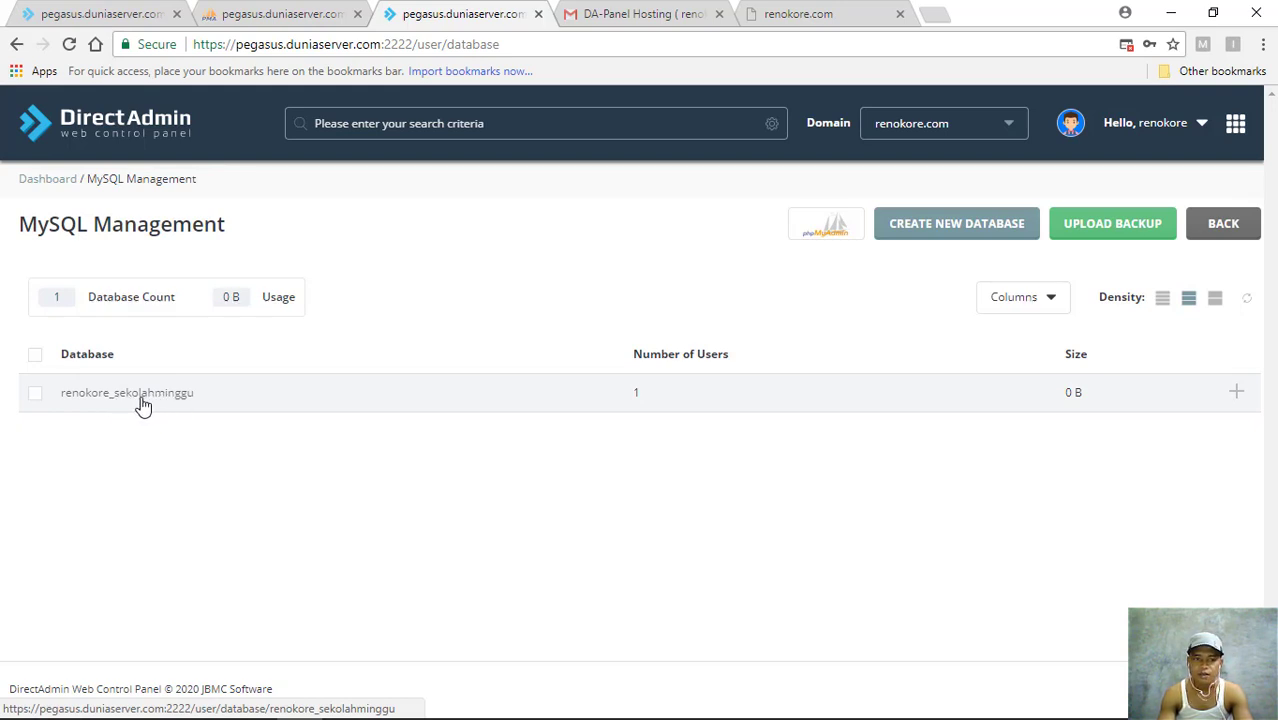
- Copy the user name shown on renokore_sekolahminggu's View Database page
left_click(142, 398)
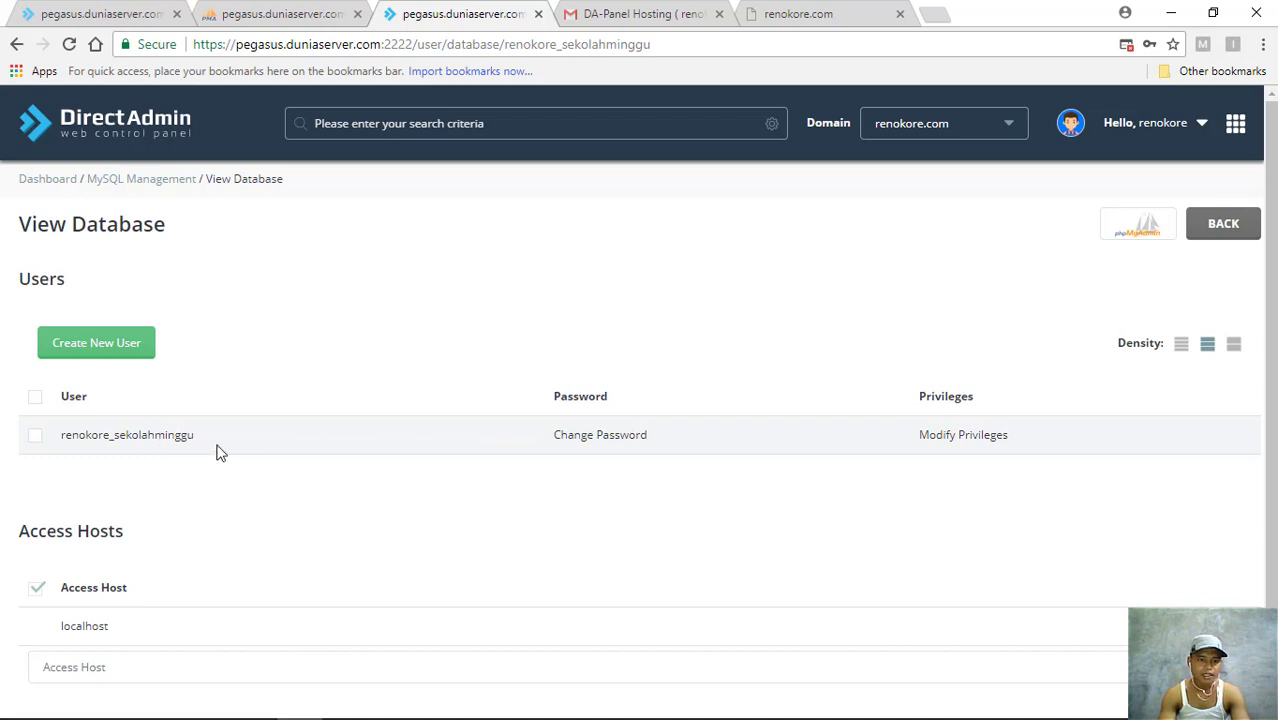
left_click_drag(210, 440, 58, 436)
right_click(99, 430)
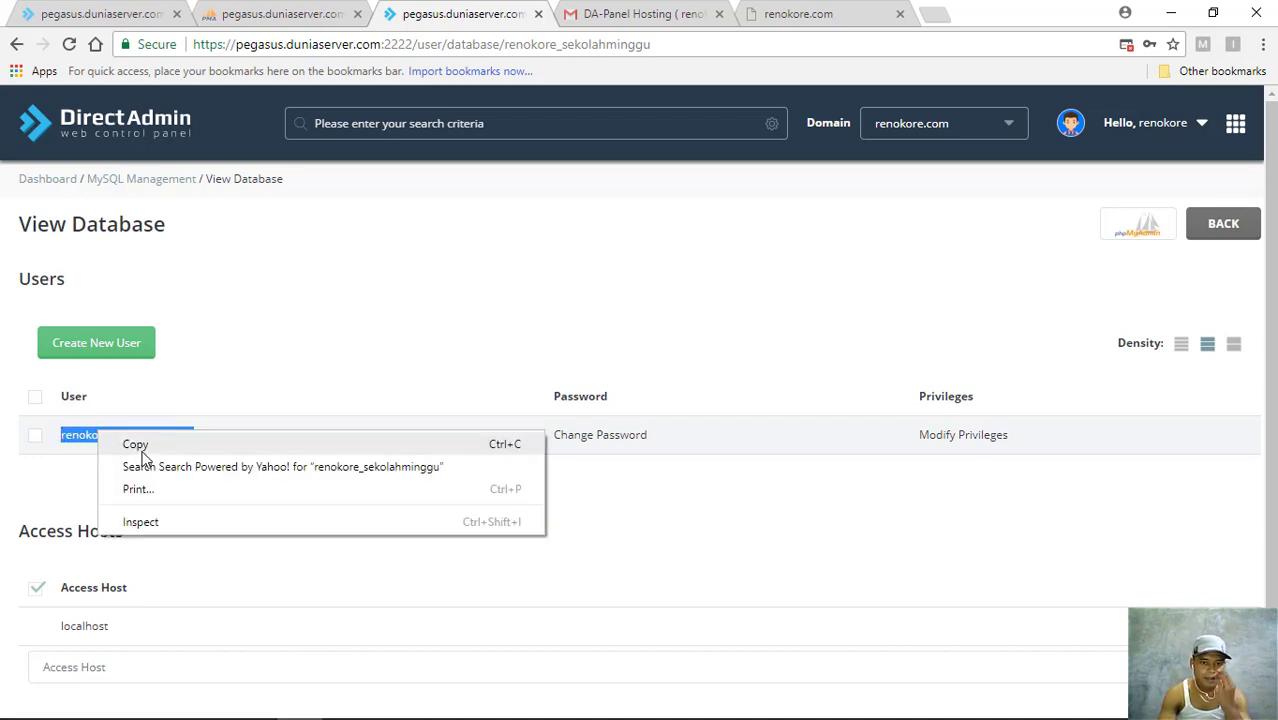
left_click(131, 443)
scroll(285, 480, "down", 2)
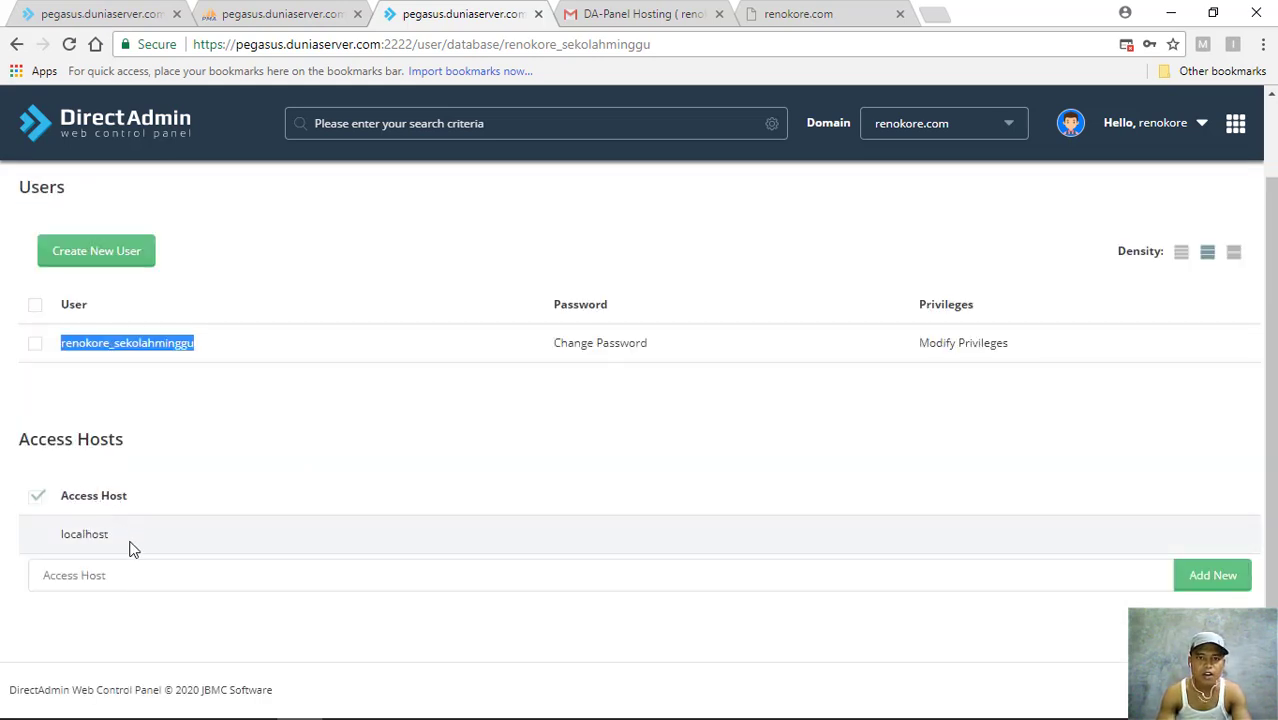
left_click(95, 14)
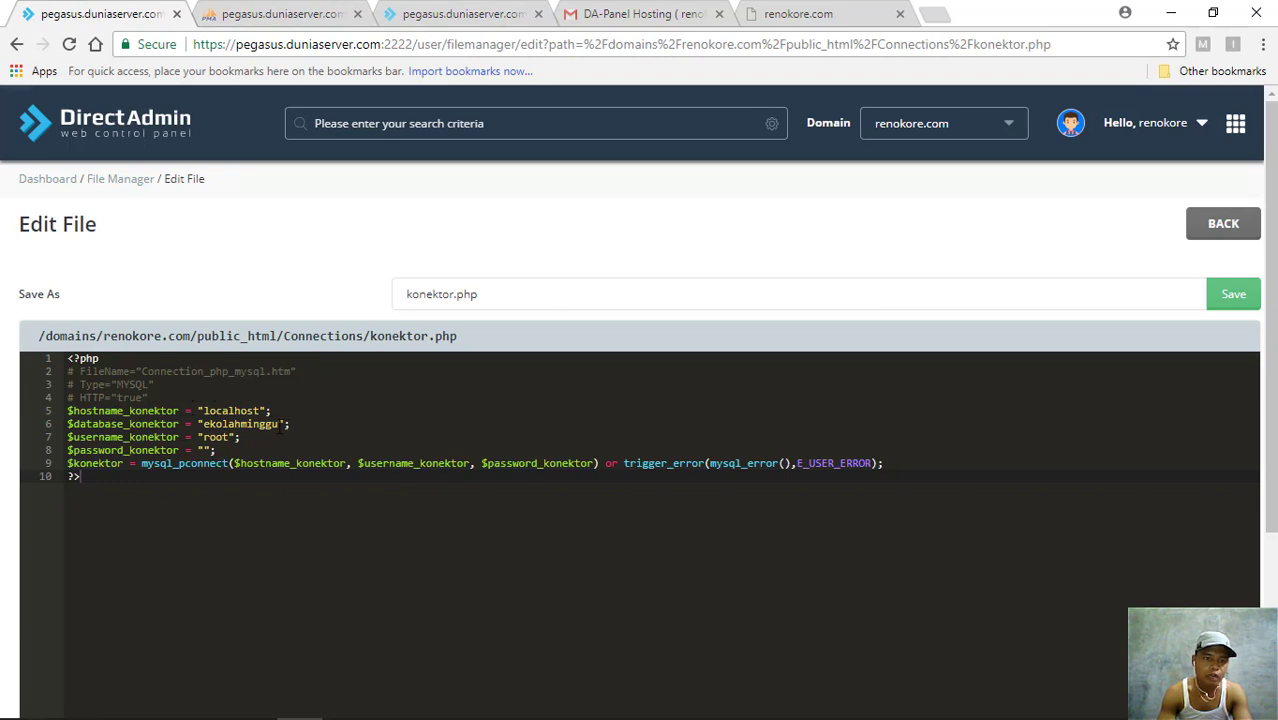
- Set line 6's database to renokore_sekolahminggu and replace root on line 7 with the hosting username
left_click_drag(279, 424, 203, 424)
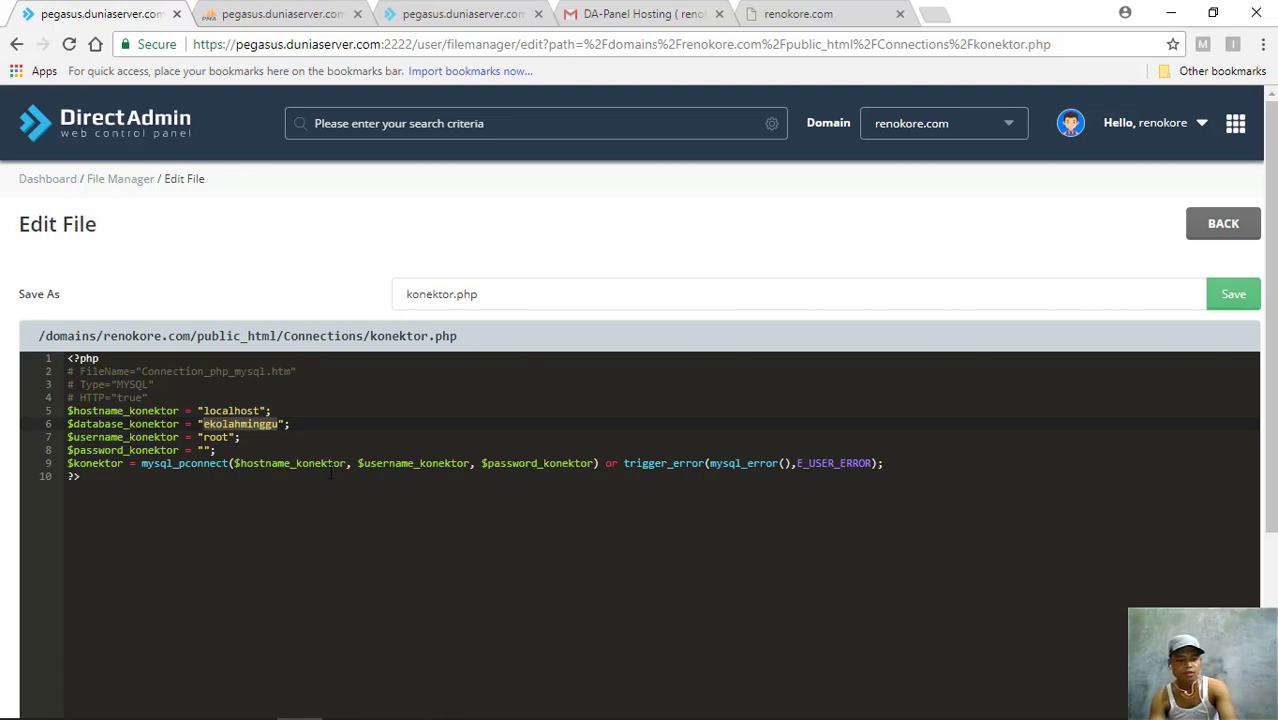
key("ctrl+v")
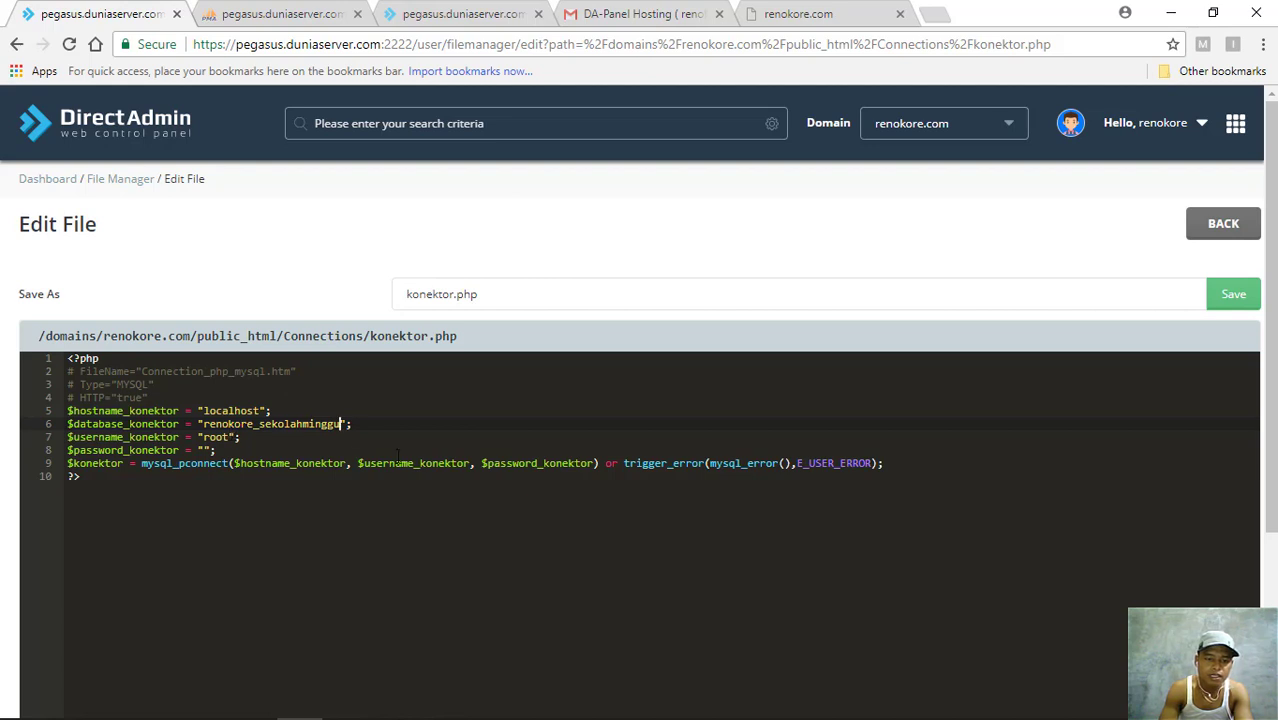
key("Down")
key("Left")
key("Left")
key("BackSpace")
key("BackSpace")
key("BackSpace")
key("BackSpace")
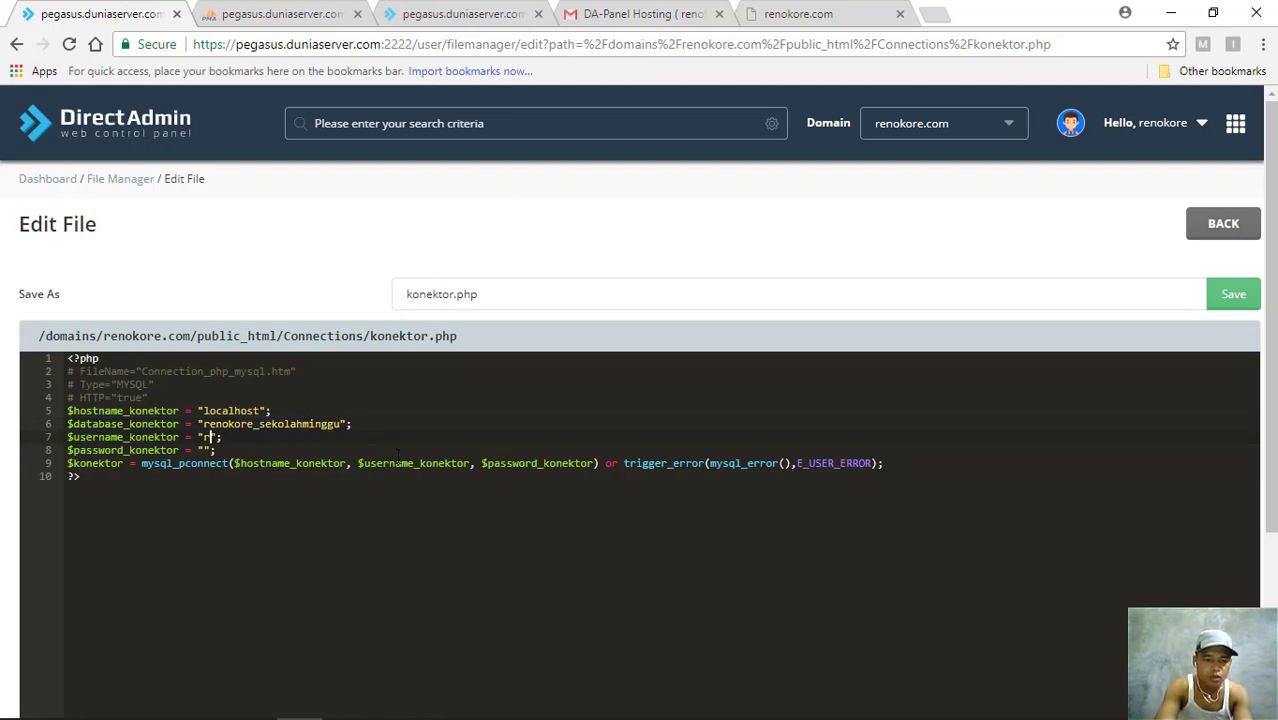
type("renokore")
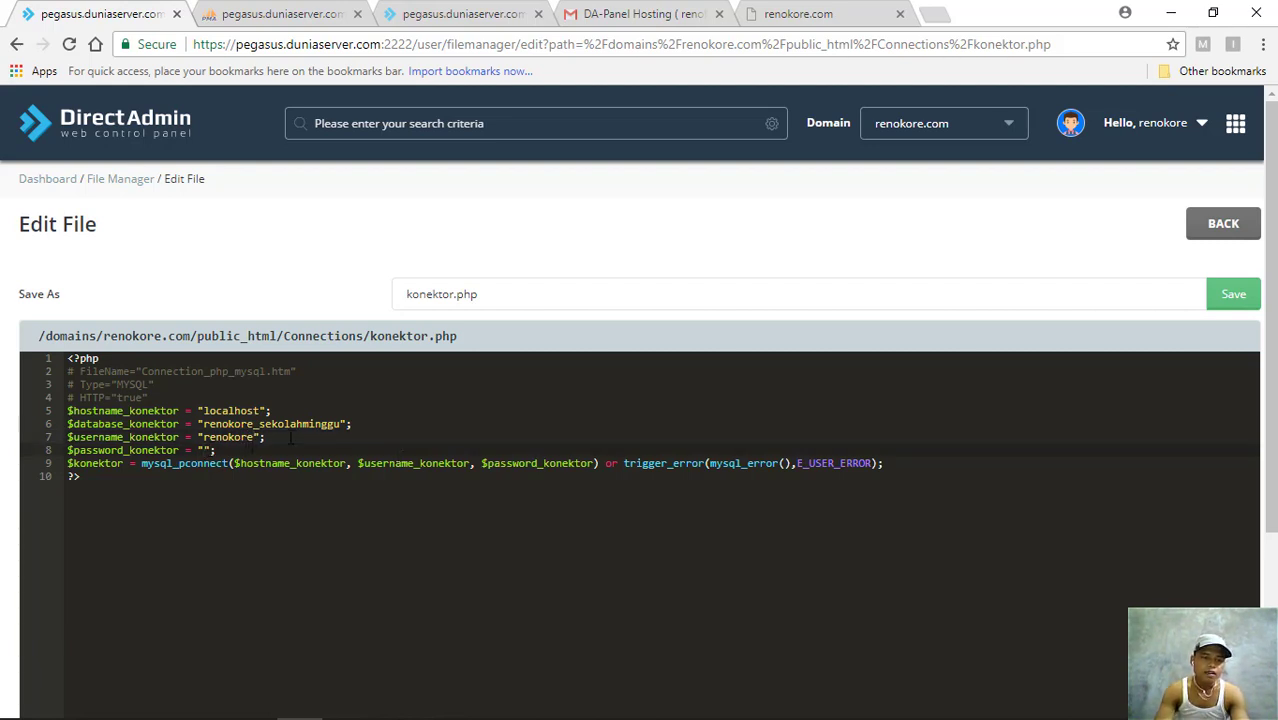
- Copy the hosting account password from the DA-Panel Hosting (renokore.com) e-mail in Gmail
left_click(645, 15)
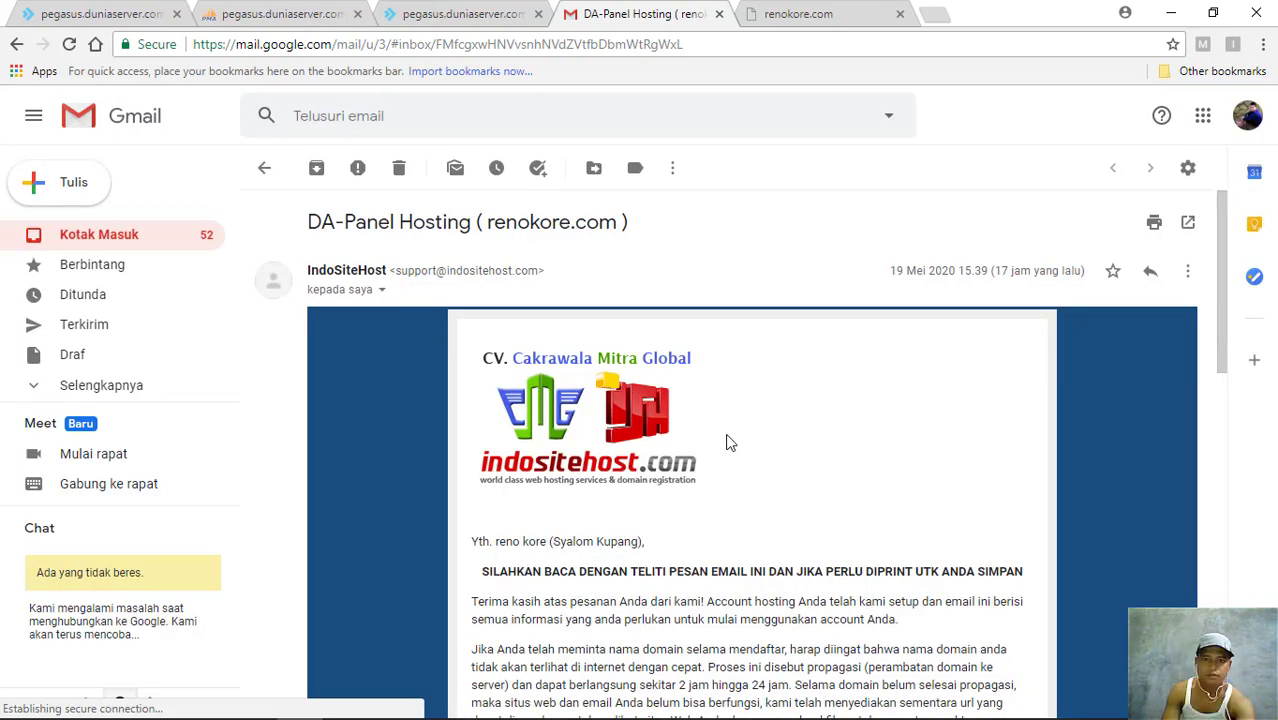
scroll(728, 442, "down", 7)
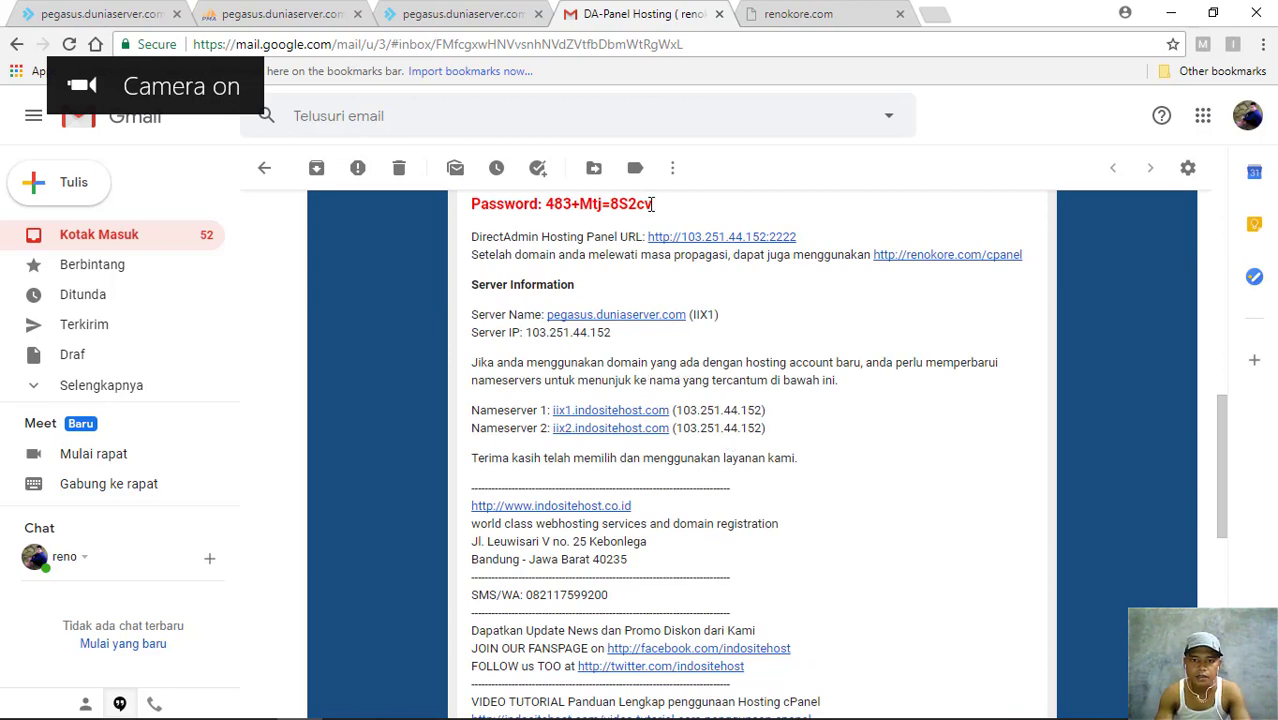
left_click_drag(650, 205, 545, 205)
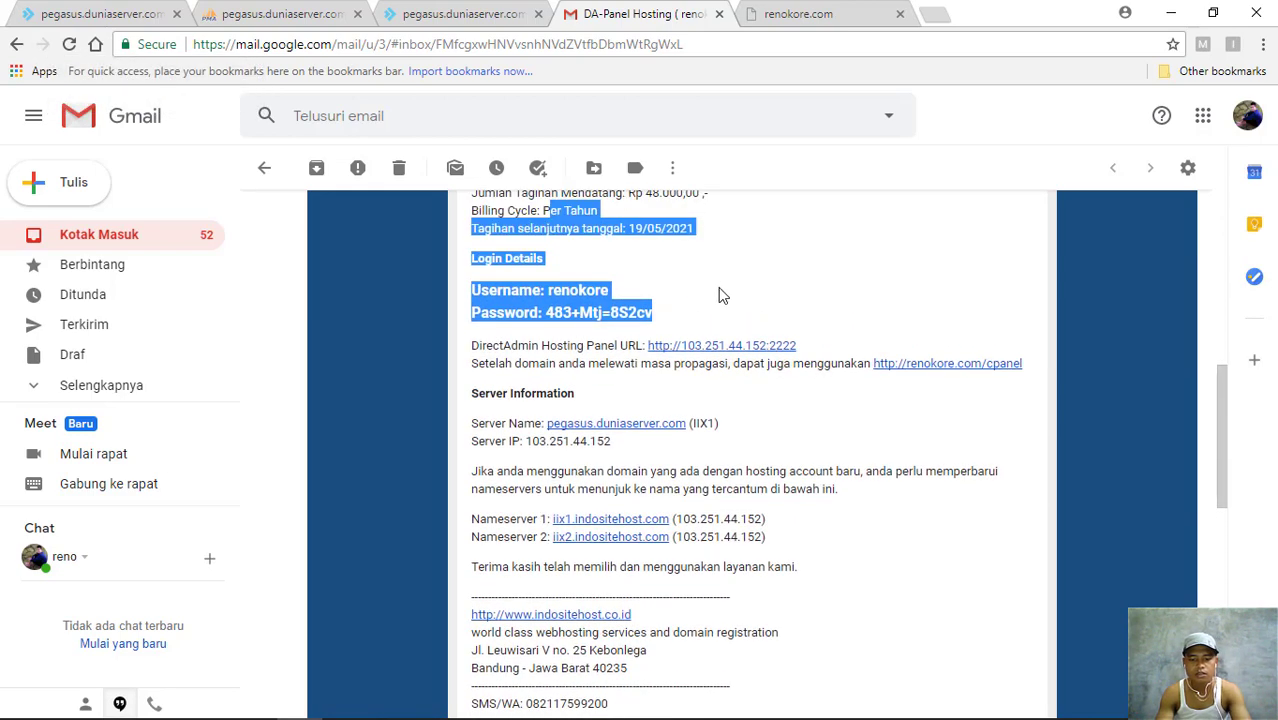
left_click(721, 290)
scroll(720, 285, "down", 2)
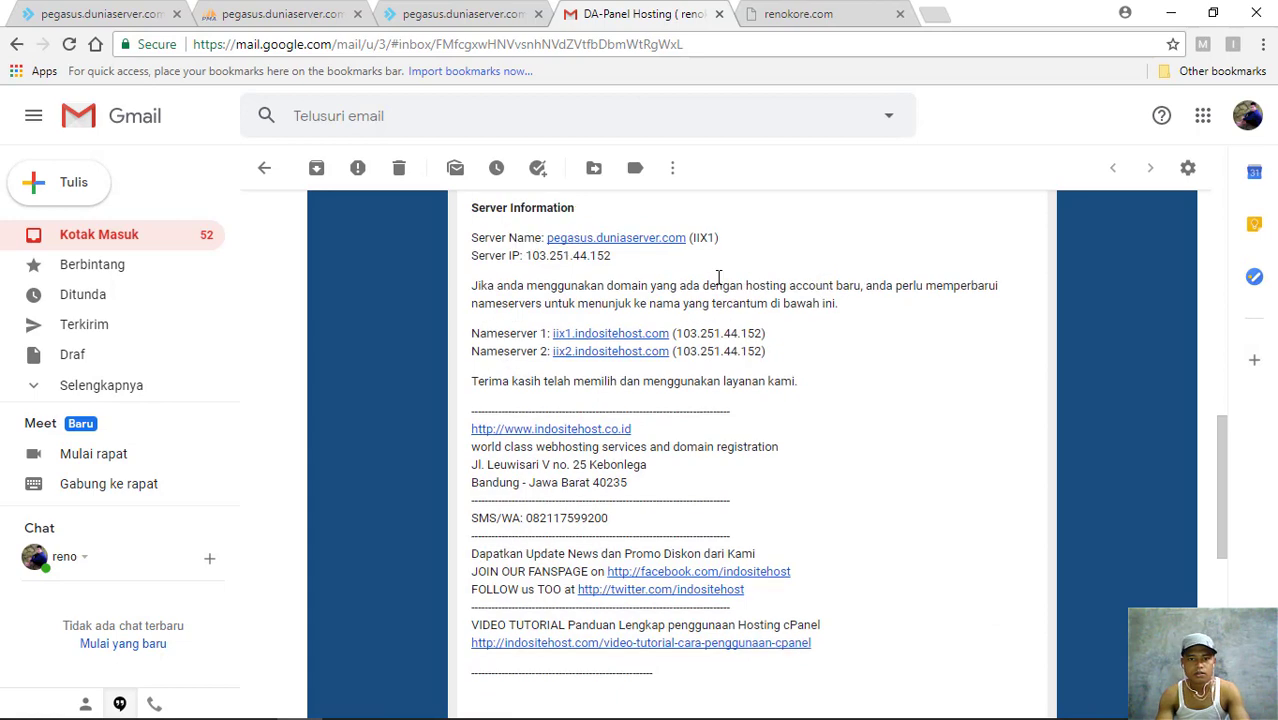
scroll(718, 277, "up", 1)
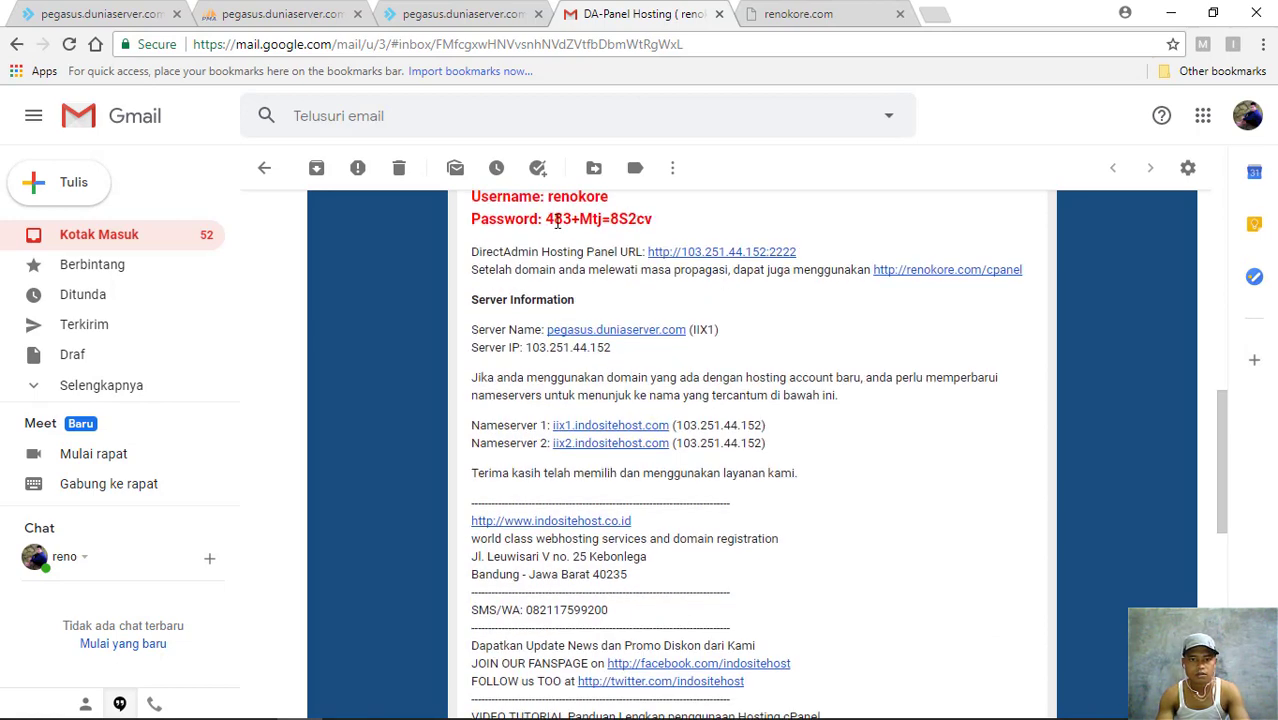
left_click_drag(546, 218, 659, 218)
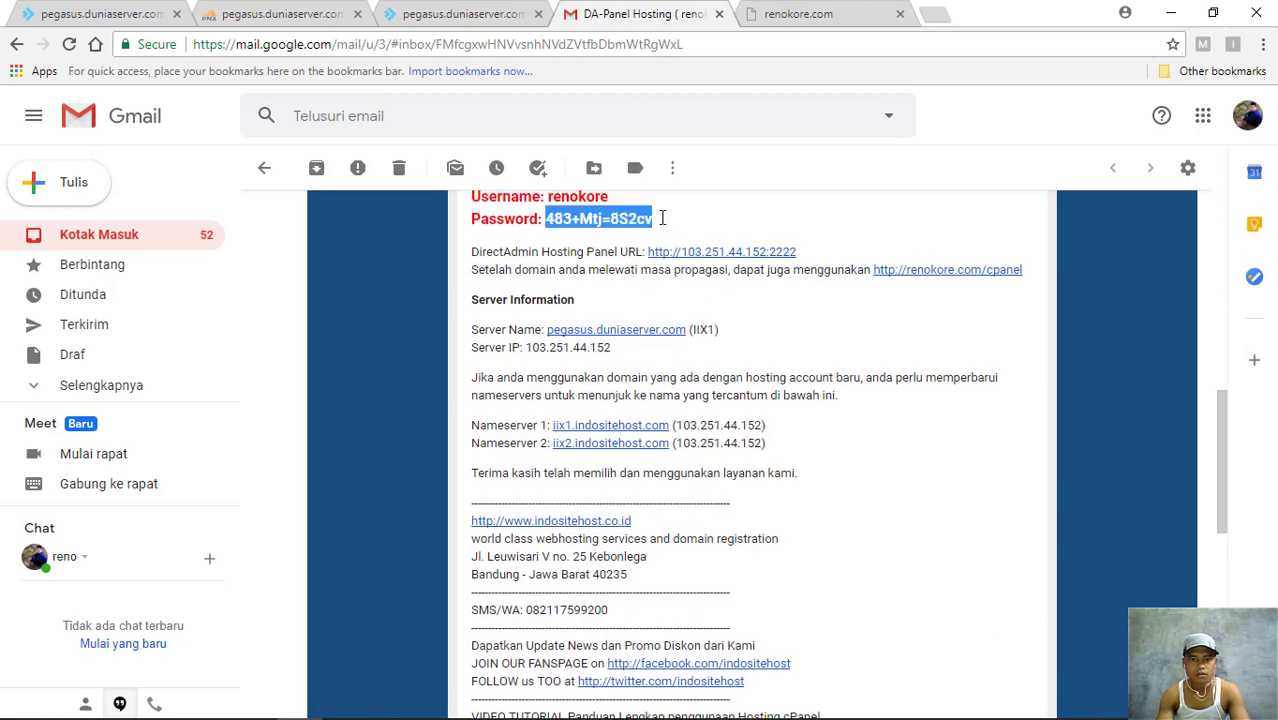
right_click(624, 218)
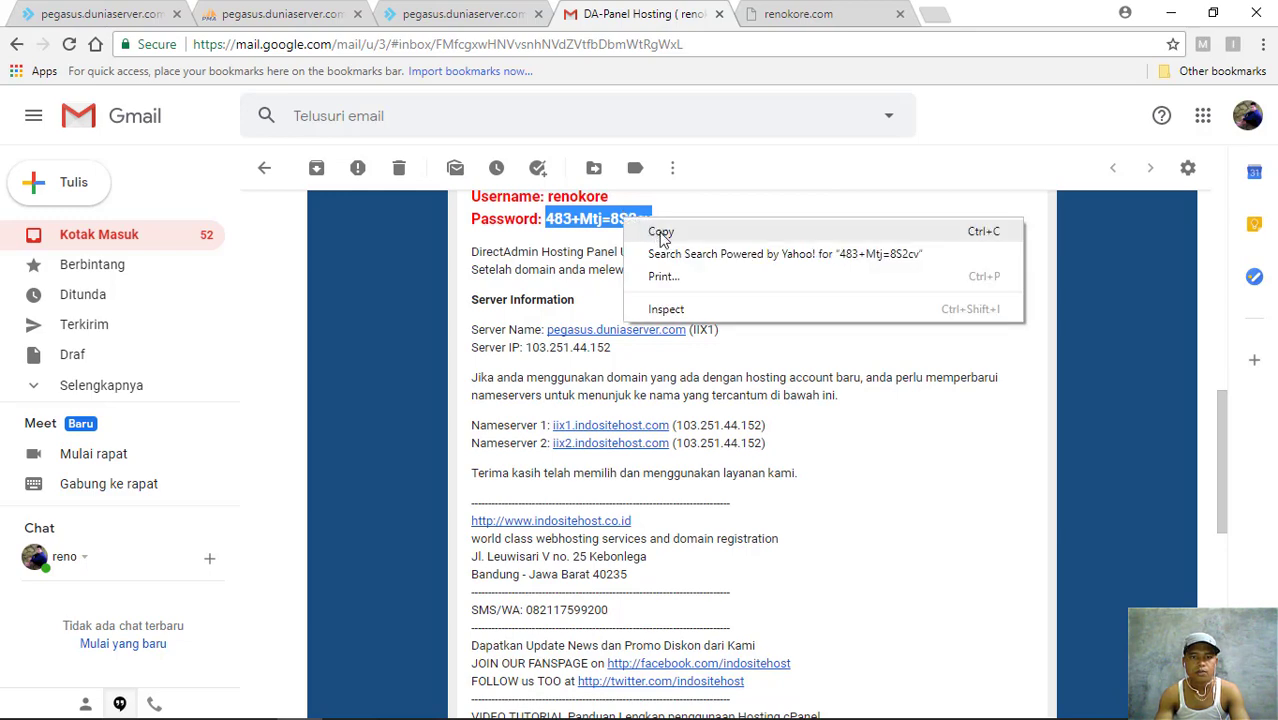
left_click(659, 232)
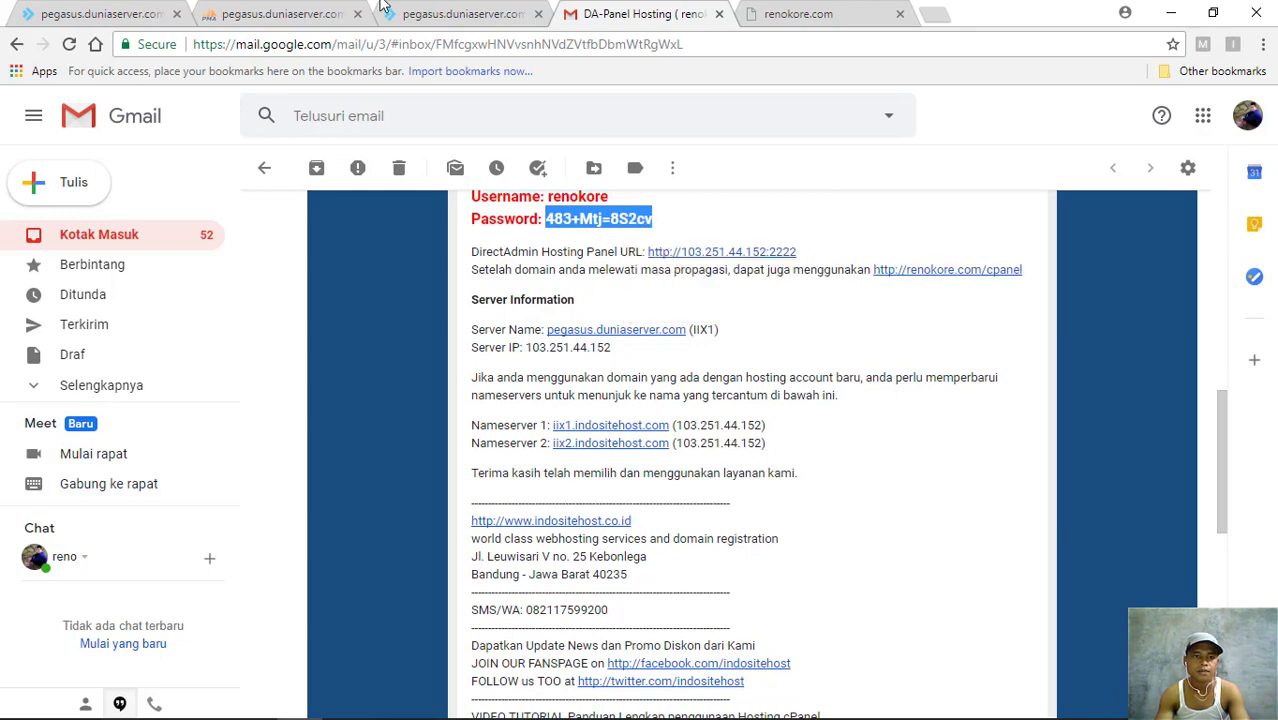
left_click(307, 12)
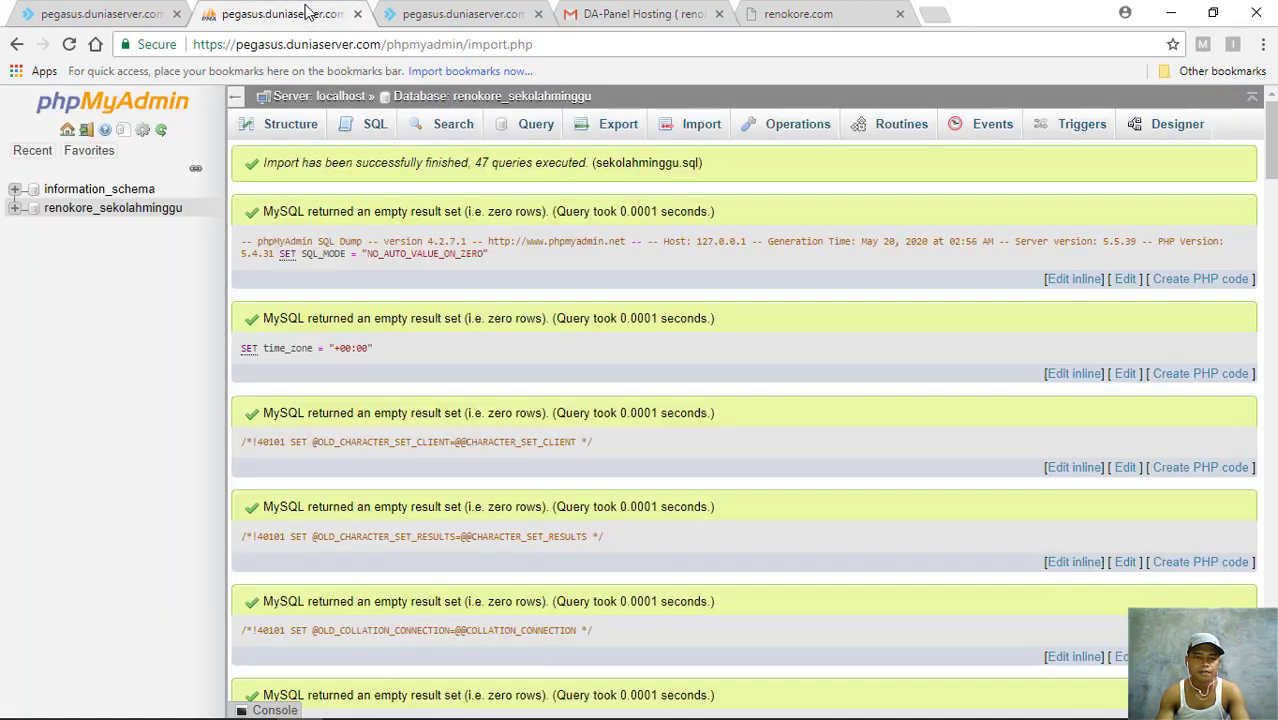
- Paste the hosting password into the empty value on line 8 of konektor.php and save it
left_click(80, 8)
left_click(204, 450)
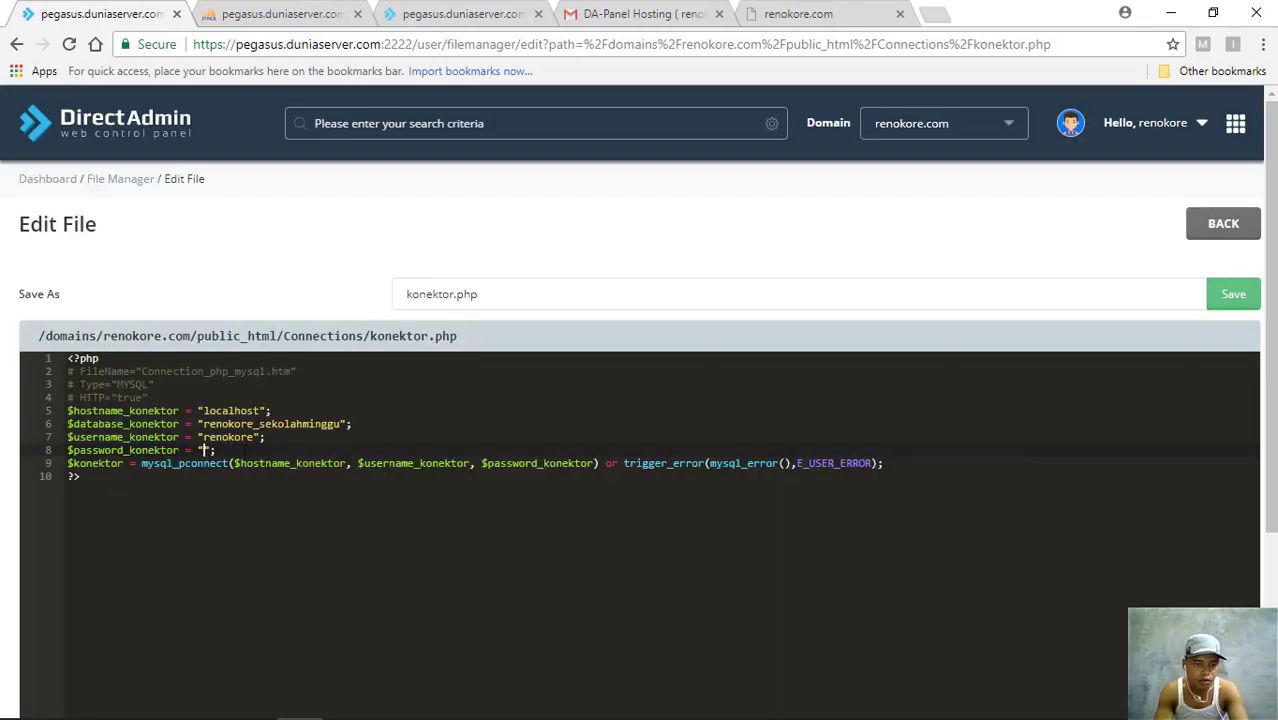
key("ctrl+v")
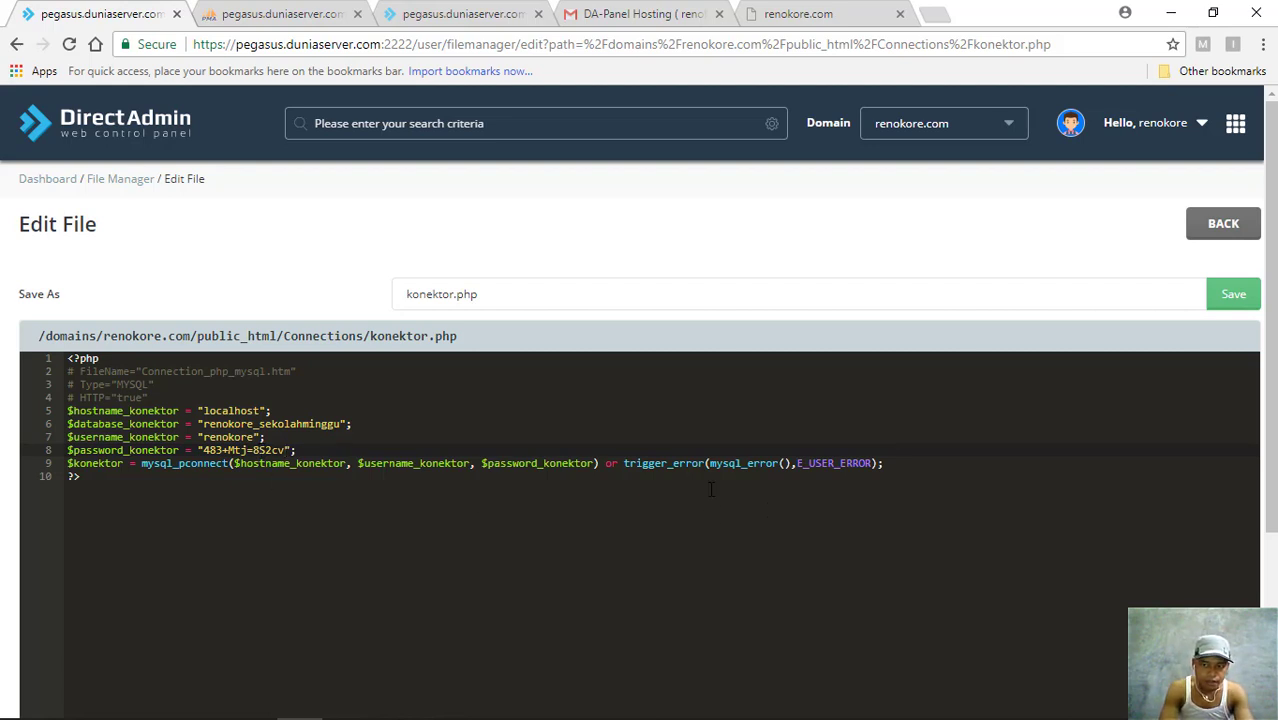
left_click(1236, 297)
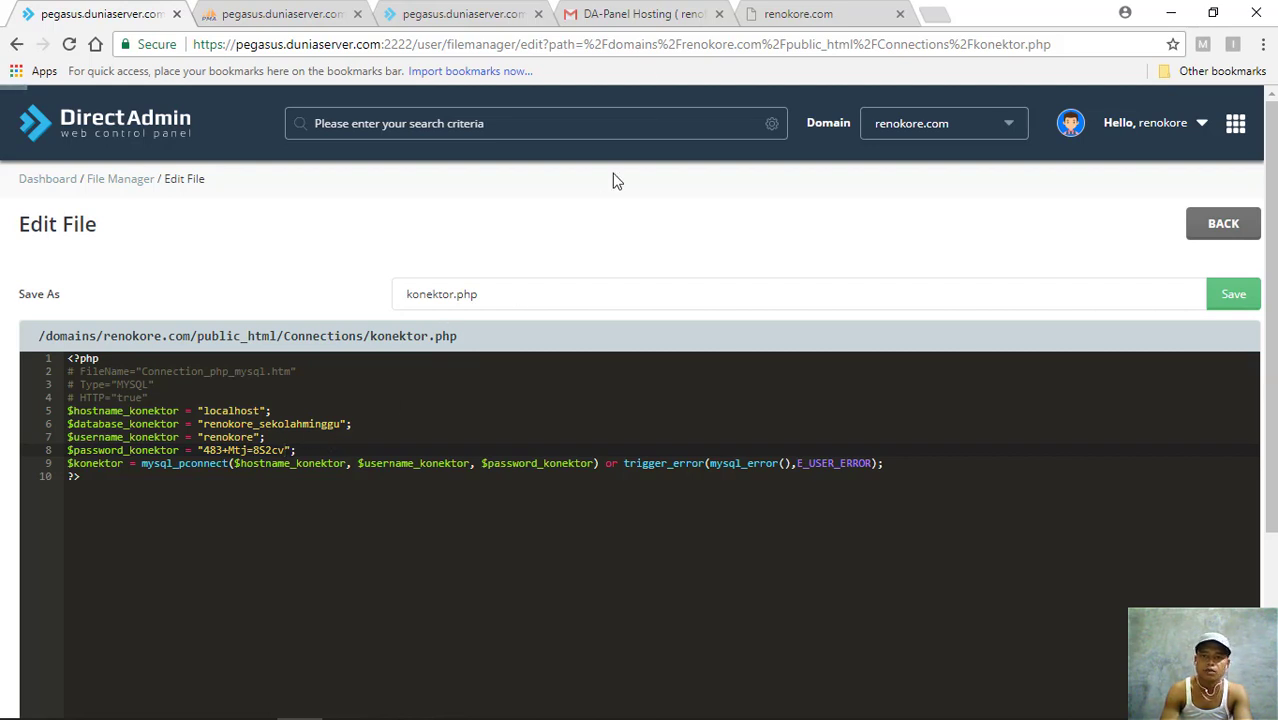
left_click(1233, 297)
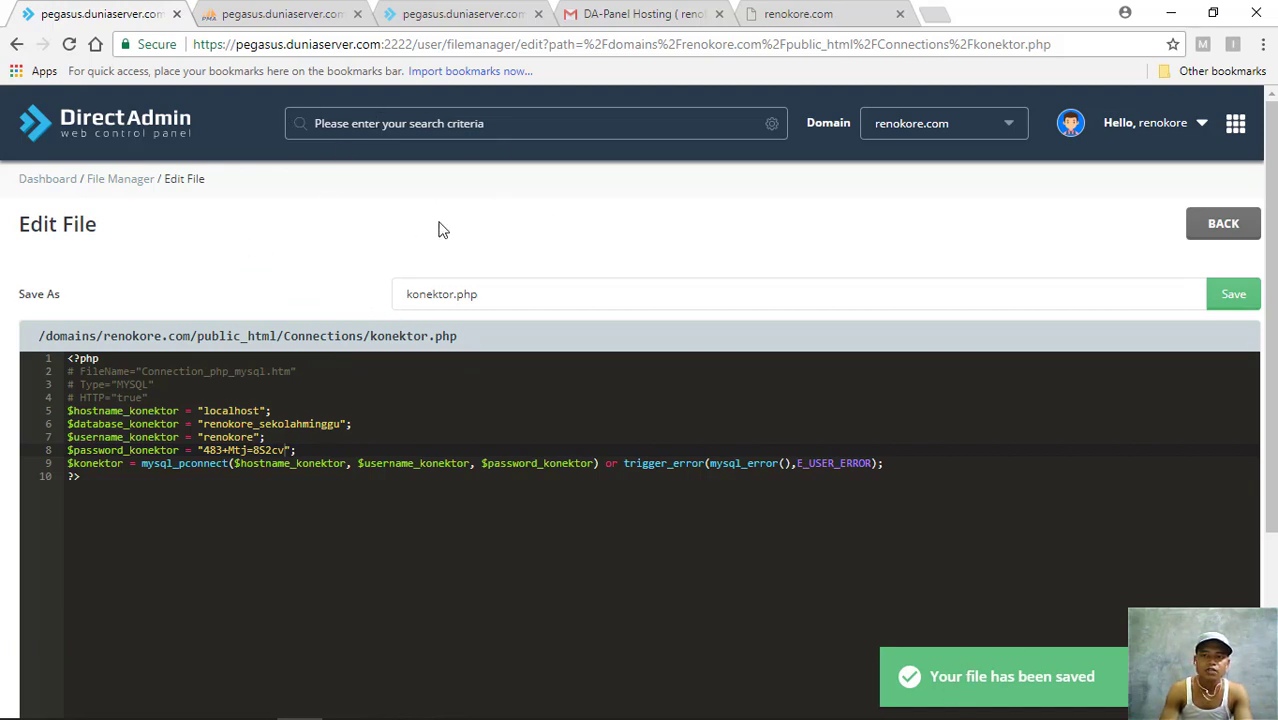
left_click(808, 14)
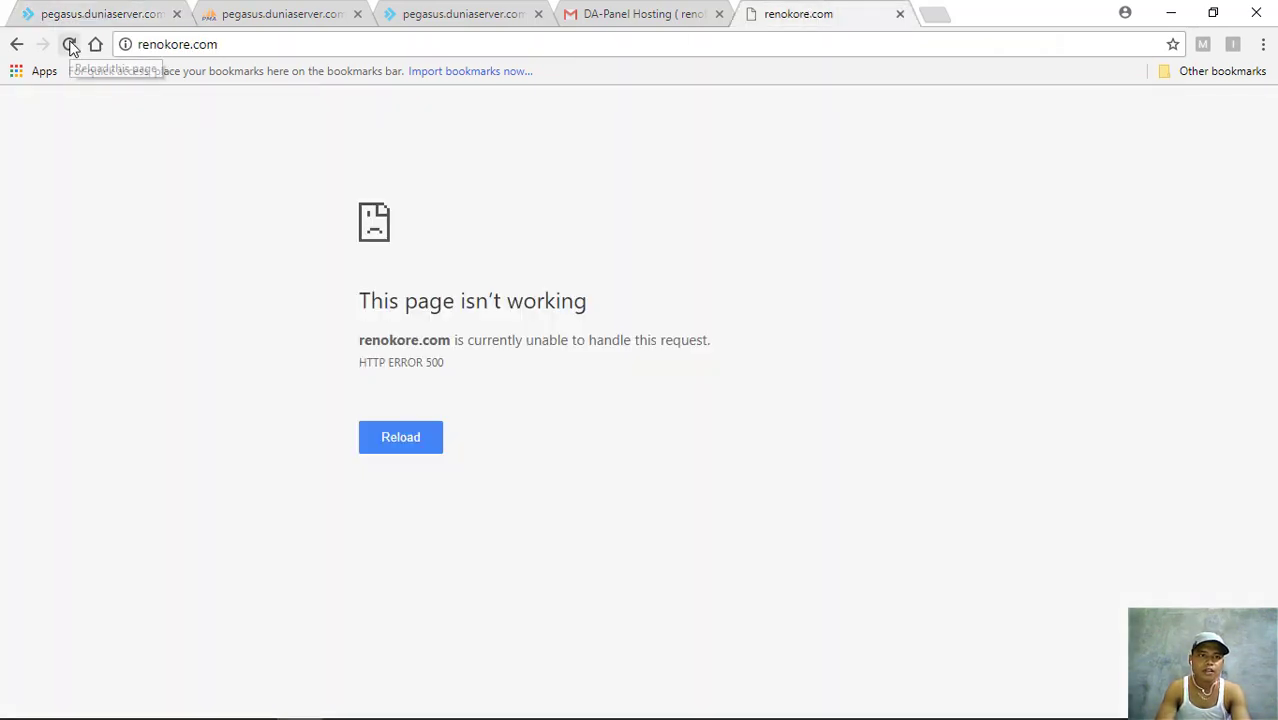
- Reload renokore.com and scroll through the now-working Sekolah Minggu home page
key("F5")
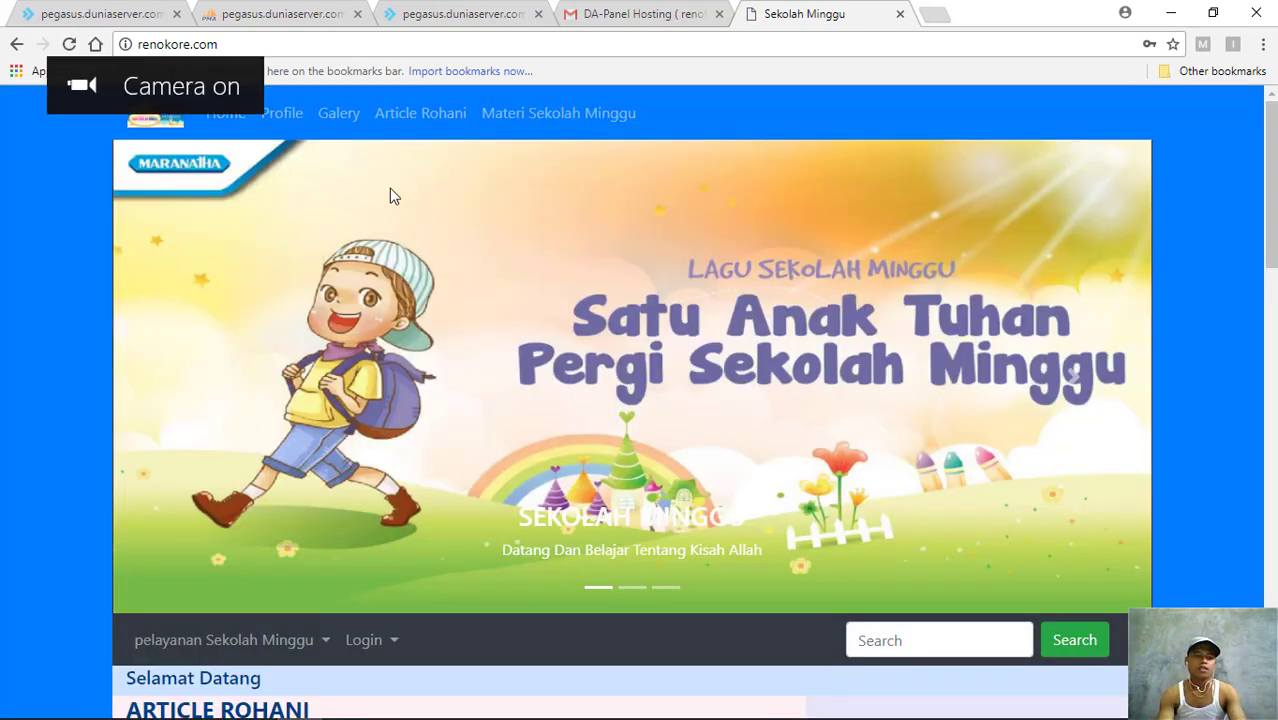
scroll(610, 192, "down", 3)
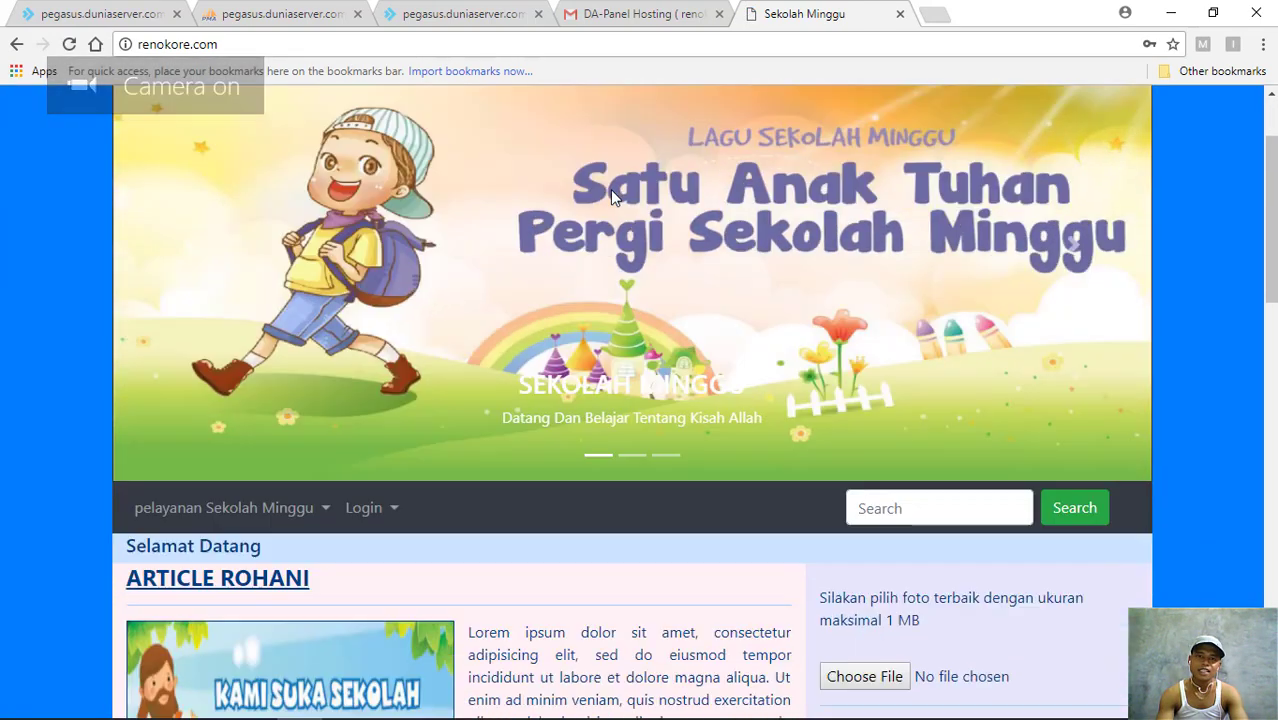
scroll(610, 192, "down", 4)
scroll(610, 192, "up", 7)
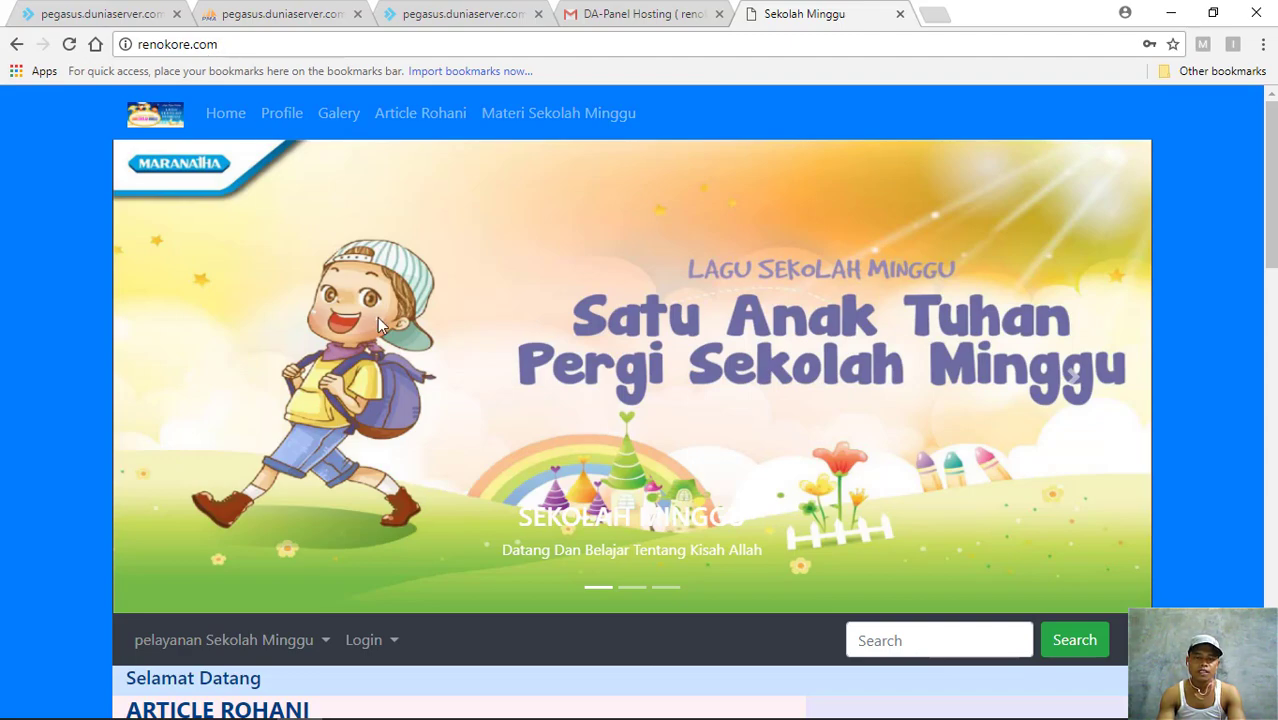
scroll(378, 320, "down", 3)
scroll(377, 317, "down", 10)
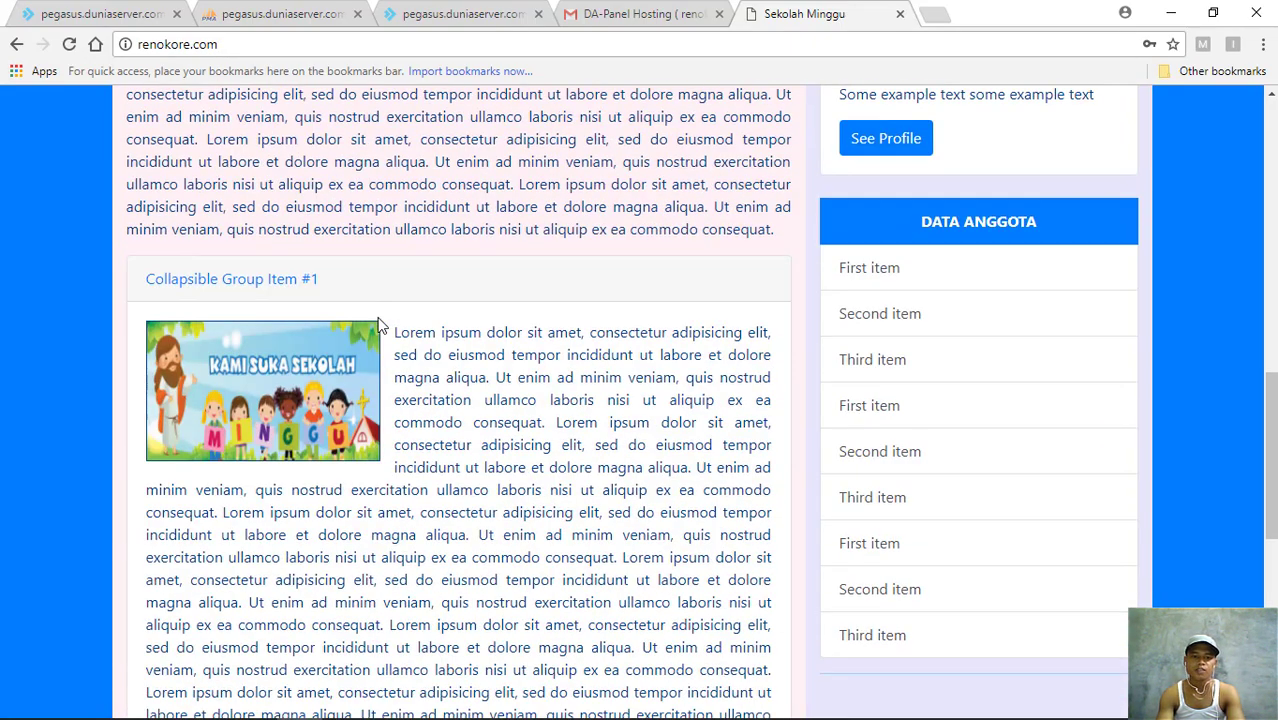
scroll(378, 325, "down", 8)
scroll(378, 325, "up", 18)
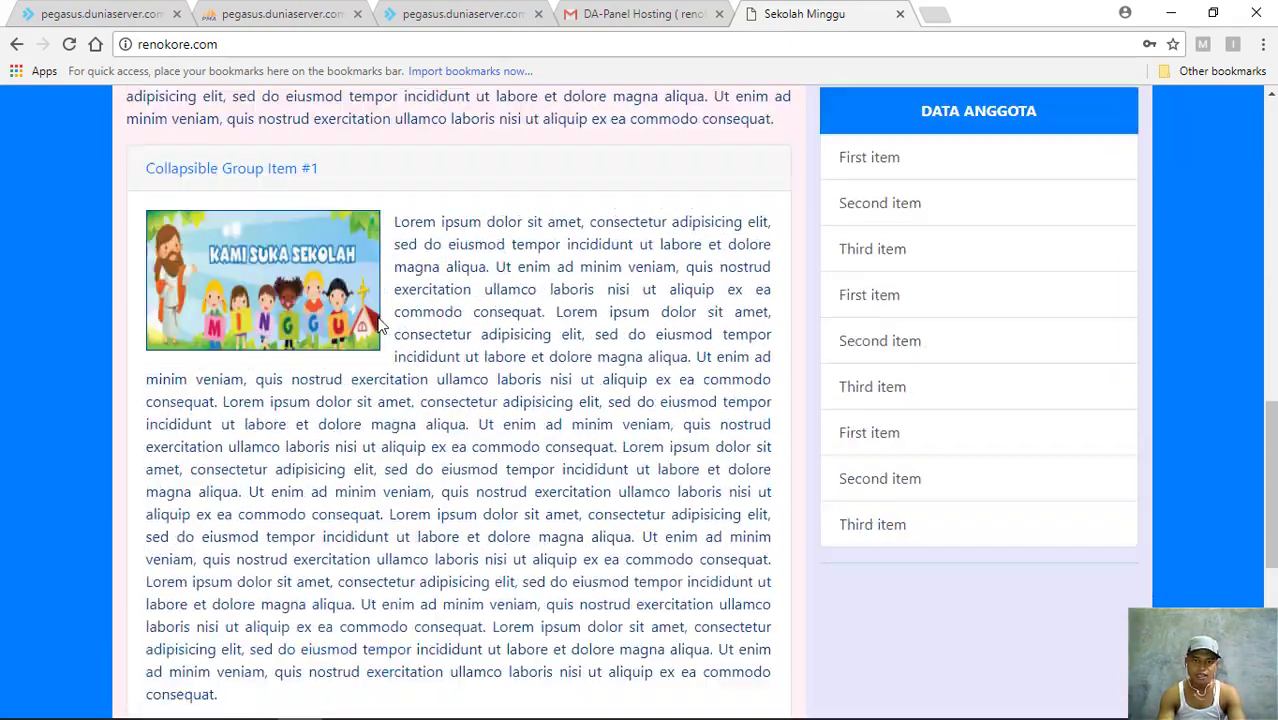
scroll(377, 317, "up", 3)
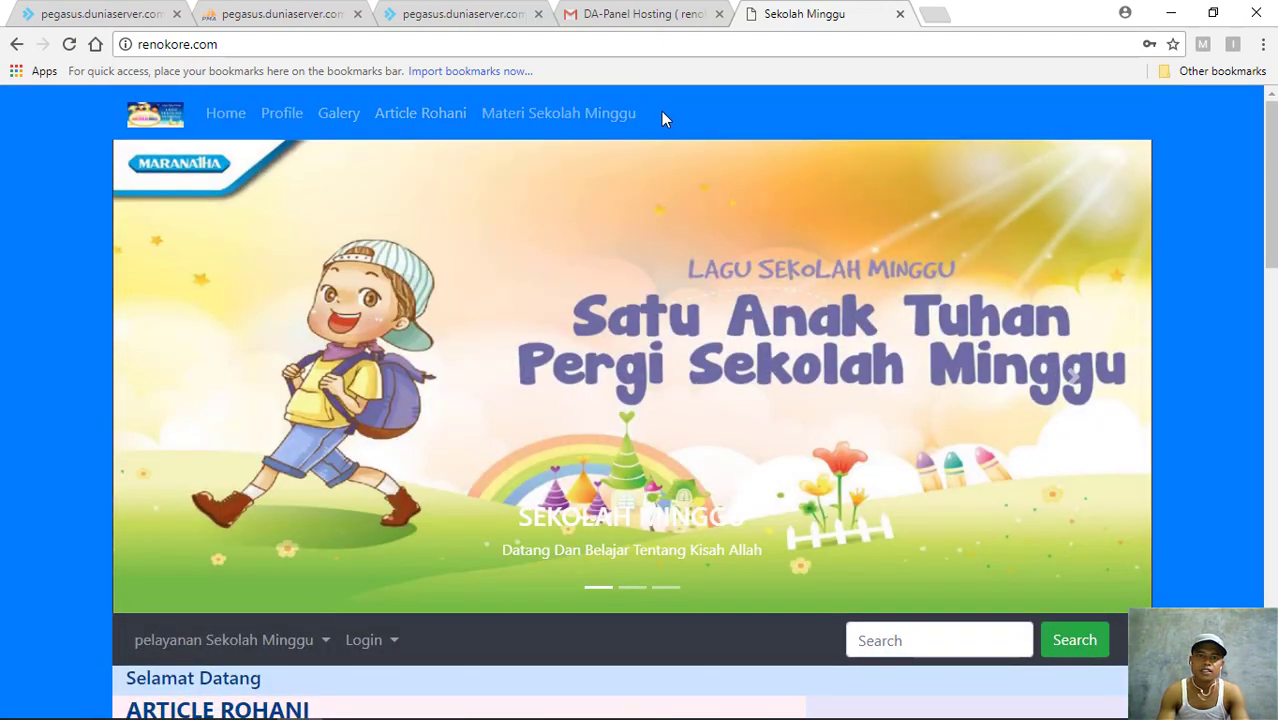
scroll(660, 111, "down", 2)
scroll(429, 121, "up", 2)
scroll(465, 248, "down", 3)
- Log in through the Login Masyarakat form with the member's user ID and password
left_click(395, 362)
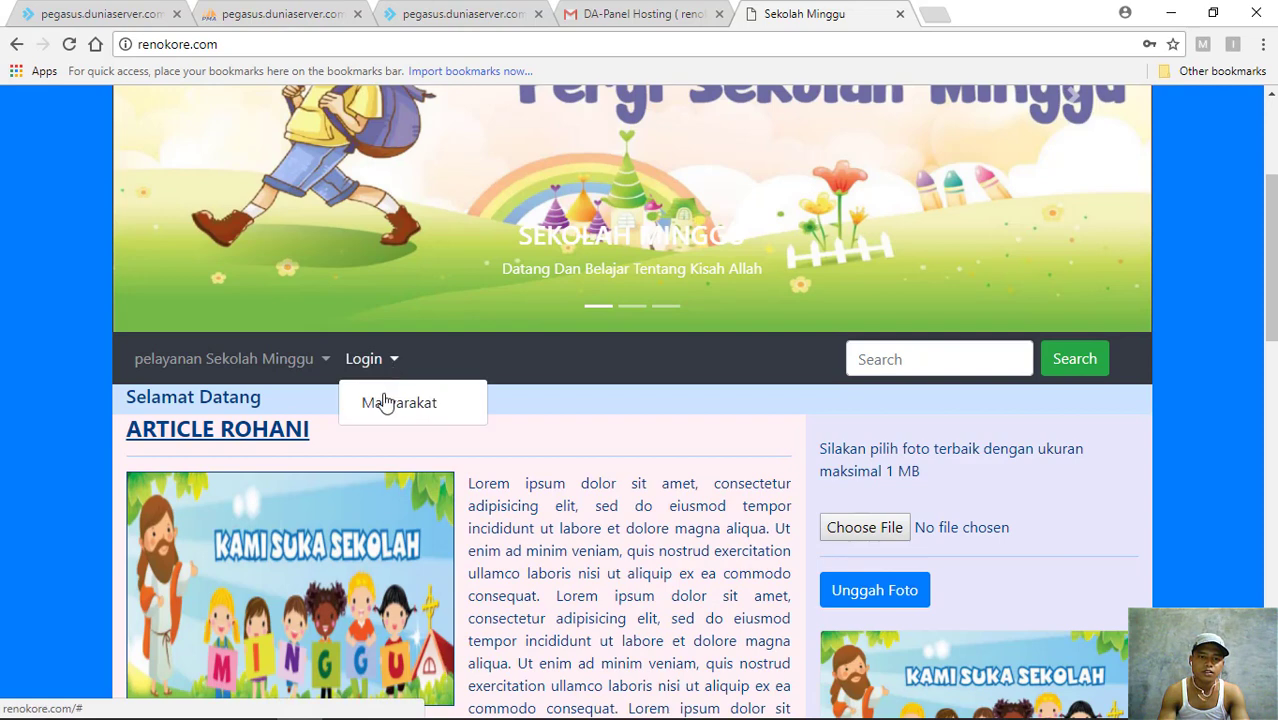
left_click(404, 411)
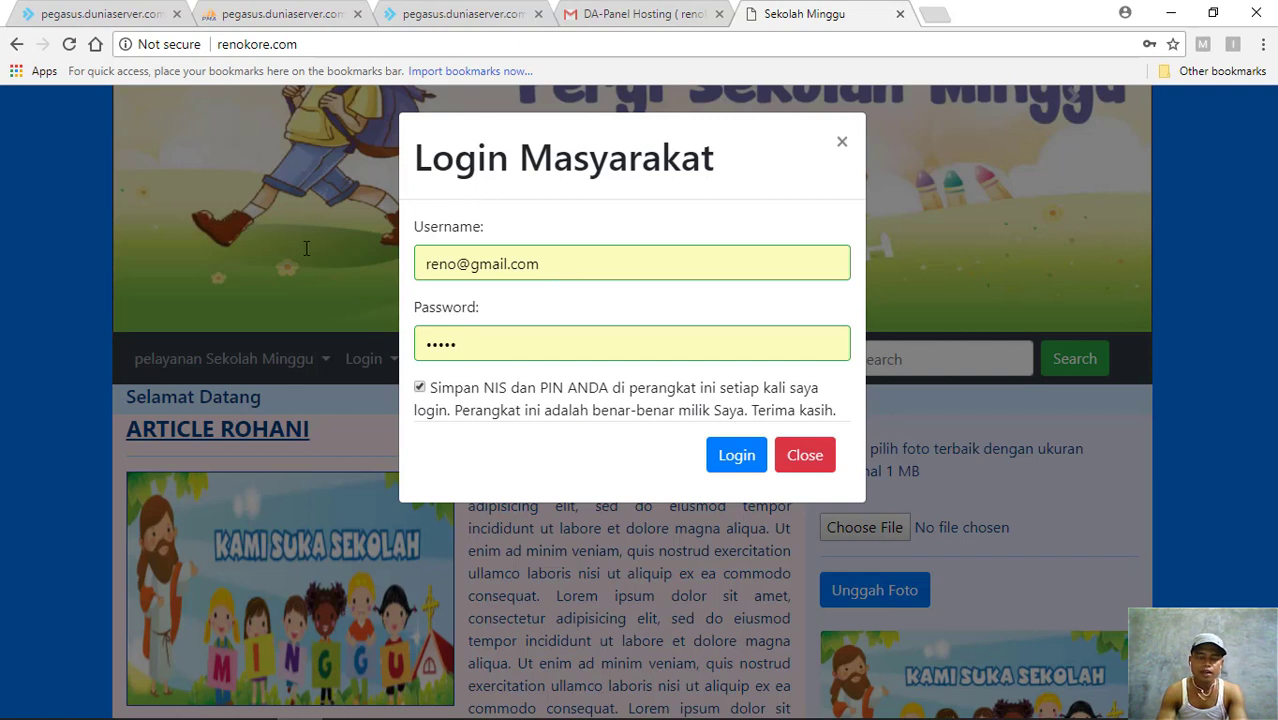
triple_click(562, 261)
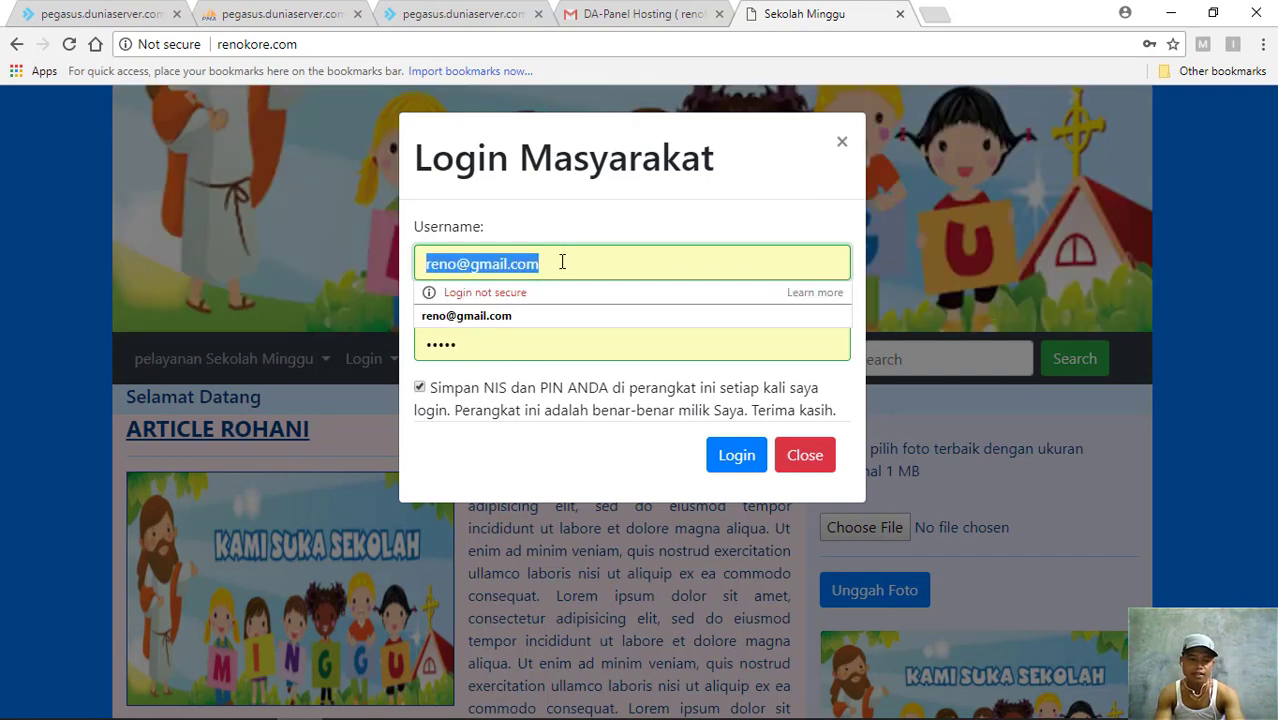
type("1234")
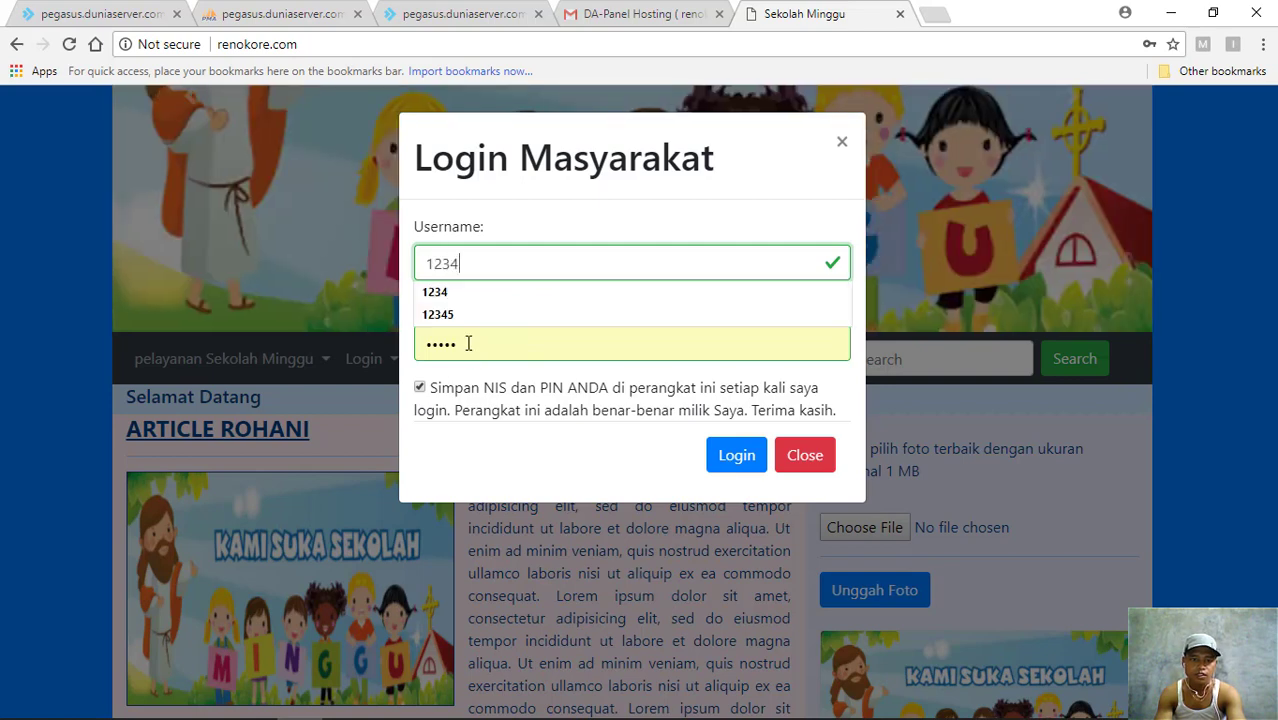
key("Tab")
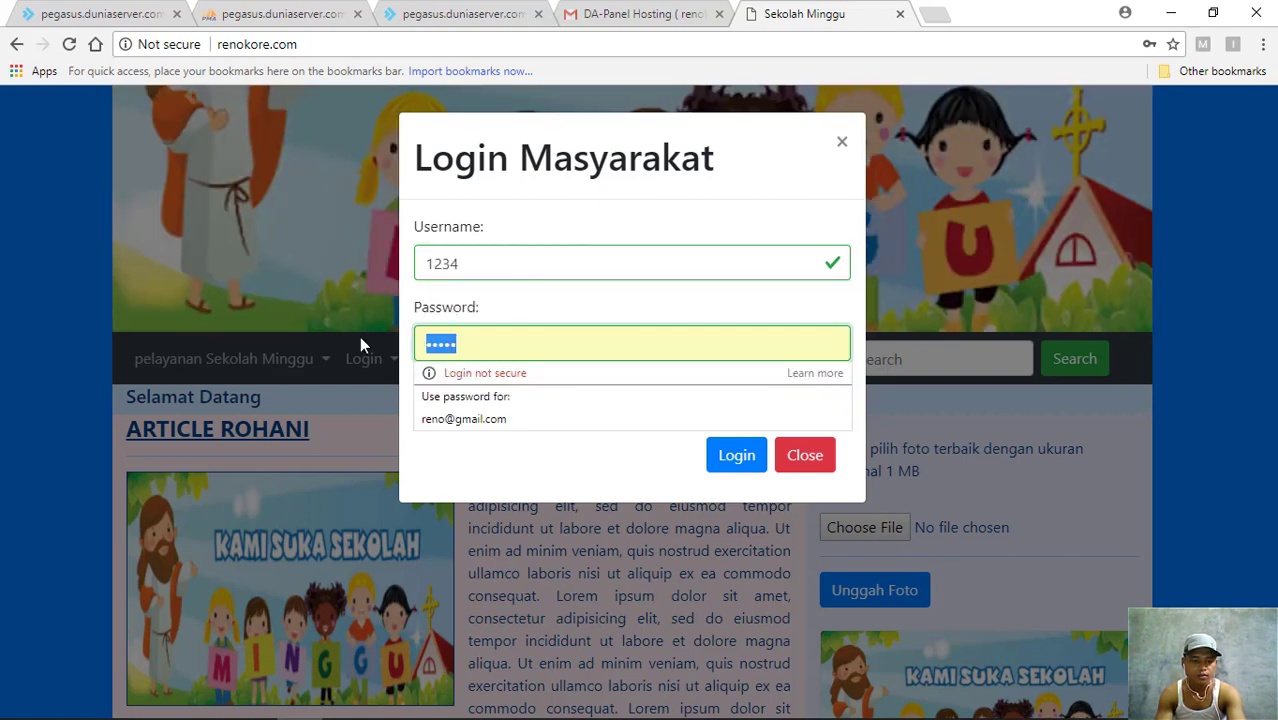
type("12345")
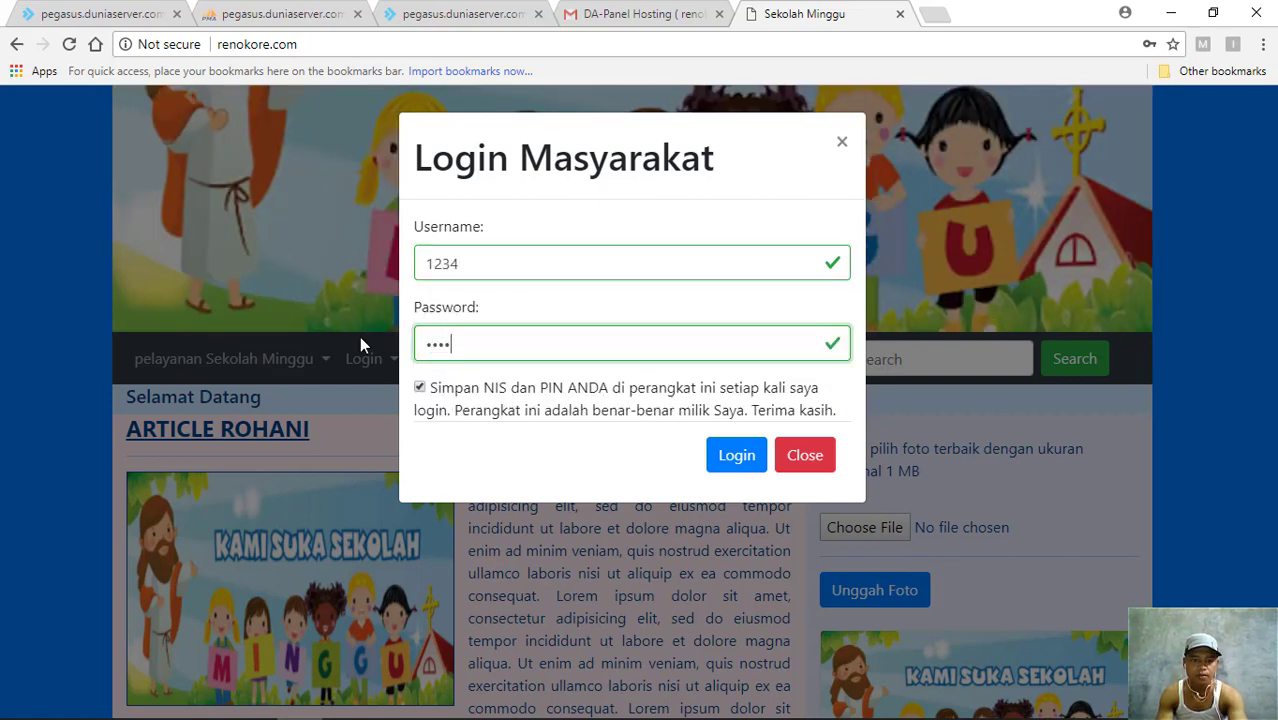
left_click(731, 464)
left_click(733, 468)
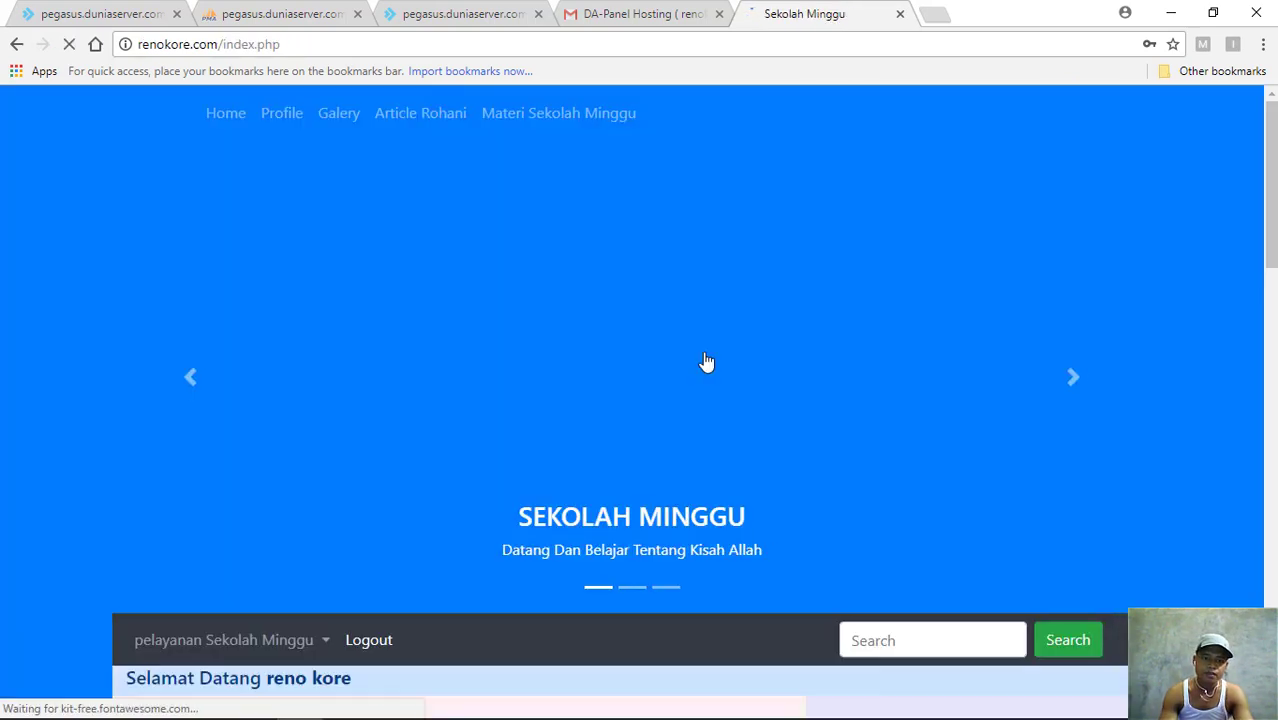
scroll(705, 360, "down", 2)
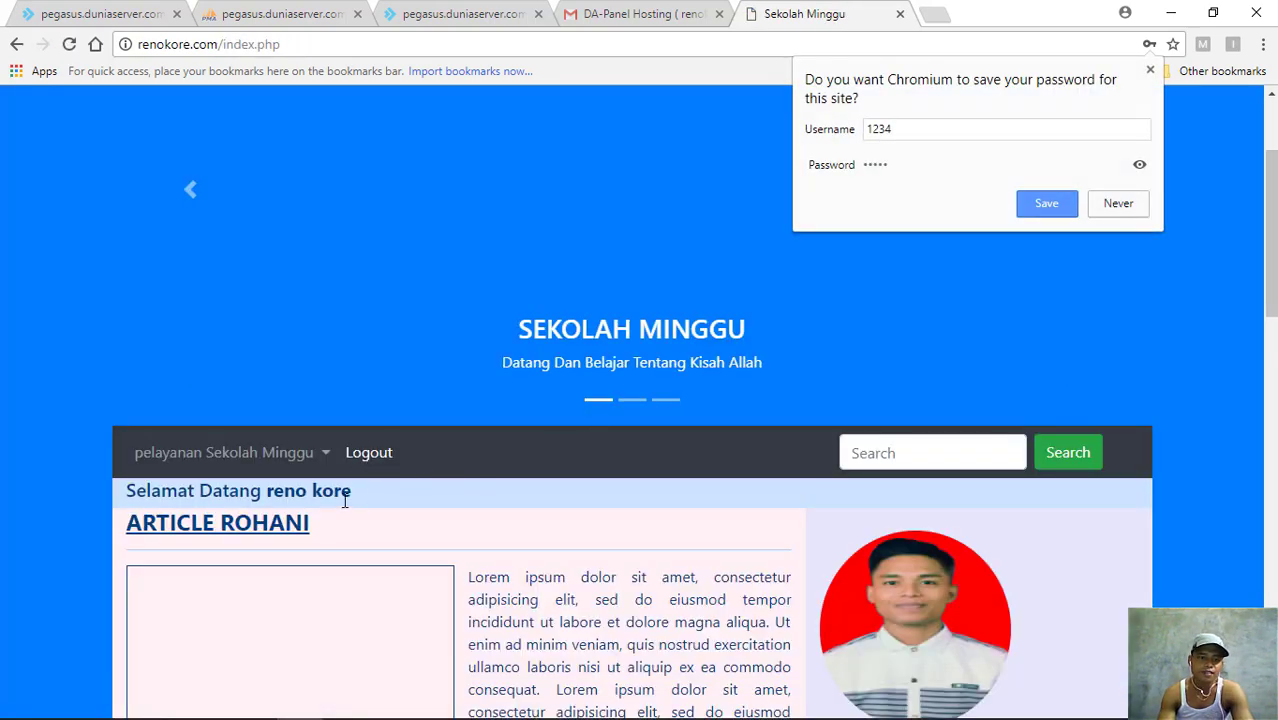
left_click(1047, 203)
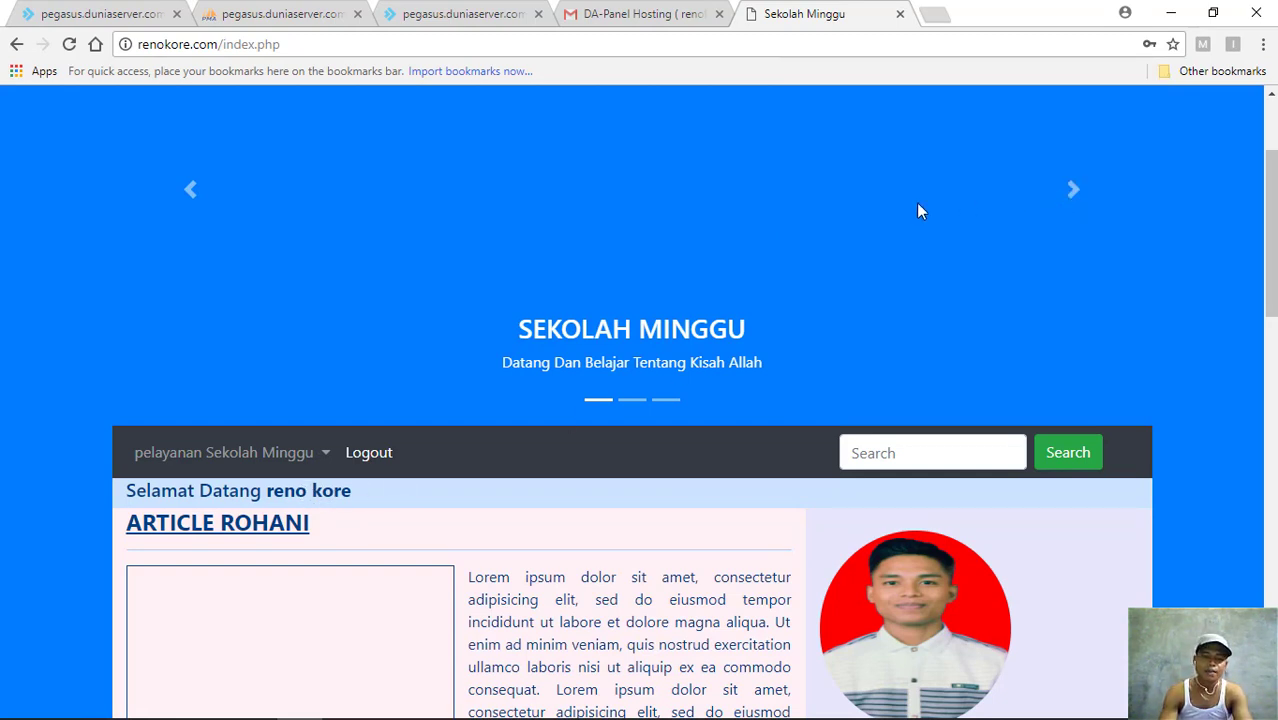
scroll(611, 399, "up", 2)
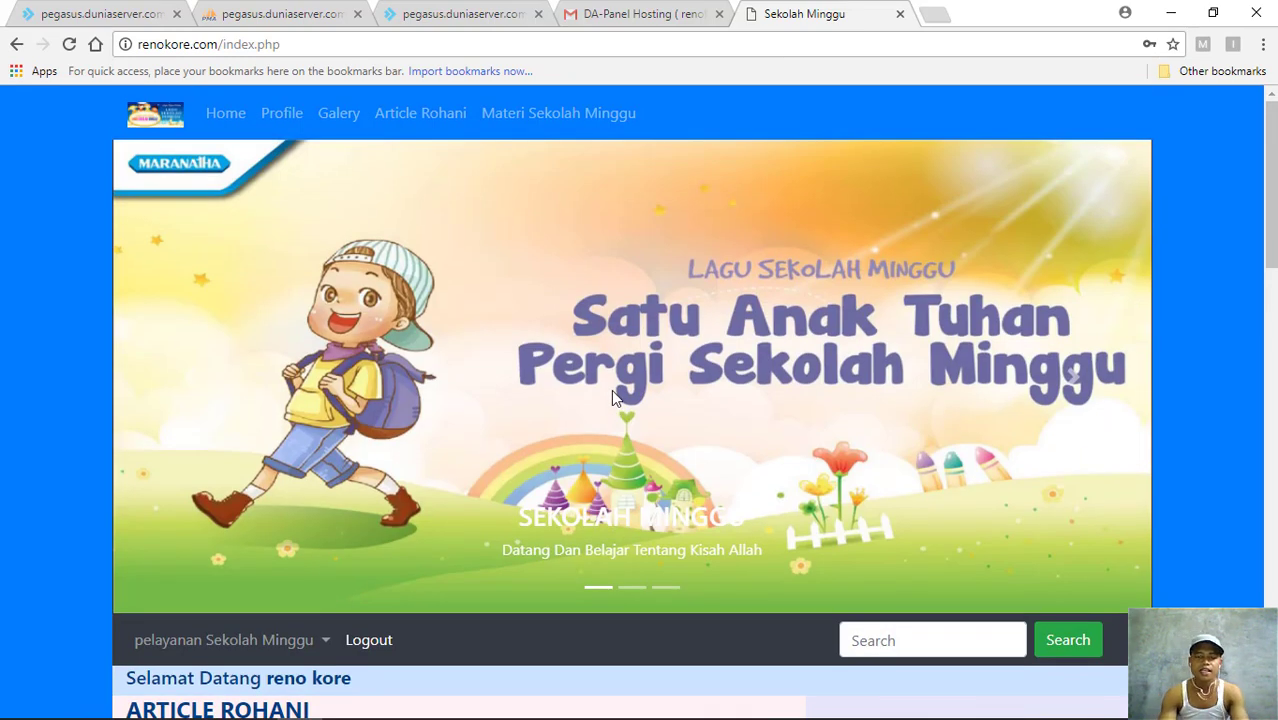
scroll(613, 397, "down", 2)
scroll(490, 296, "up", 2)
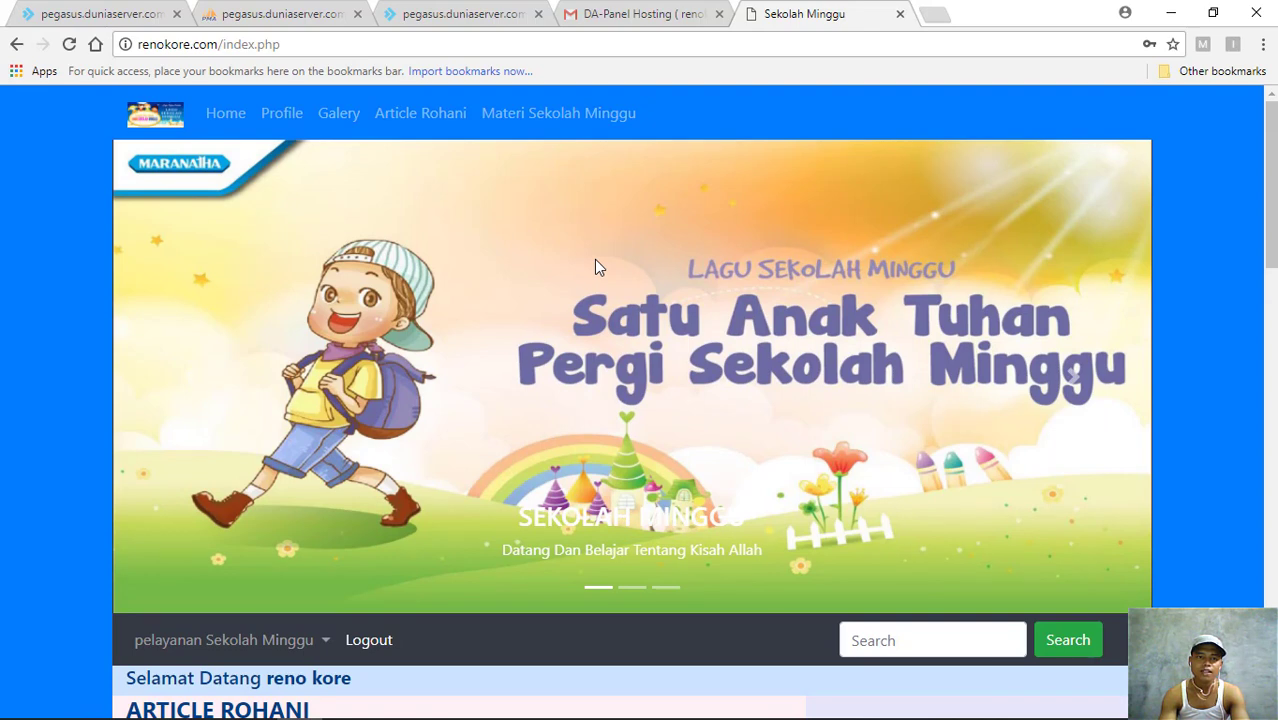
scroll(595, 260, "down", 2)
scroll(595, 260, "up", 2)
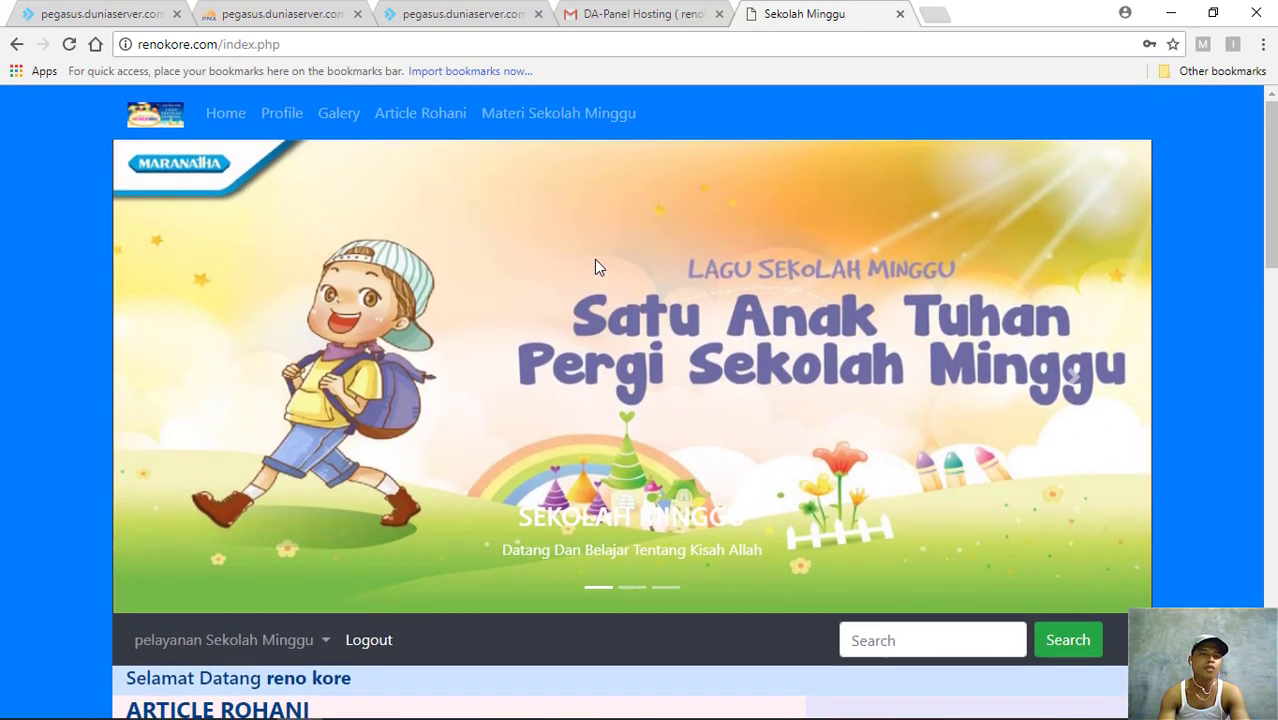
scroll(595, 260, "down", 2)
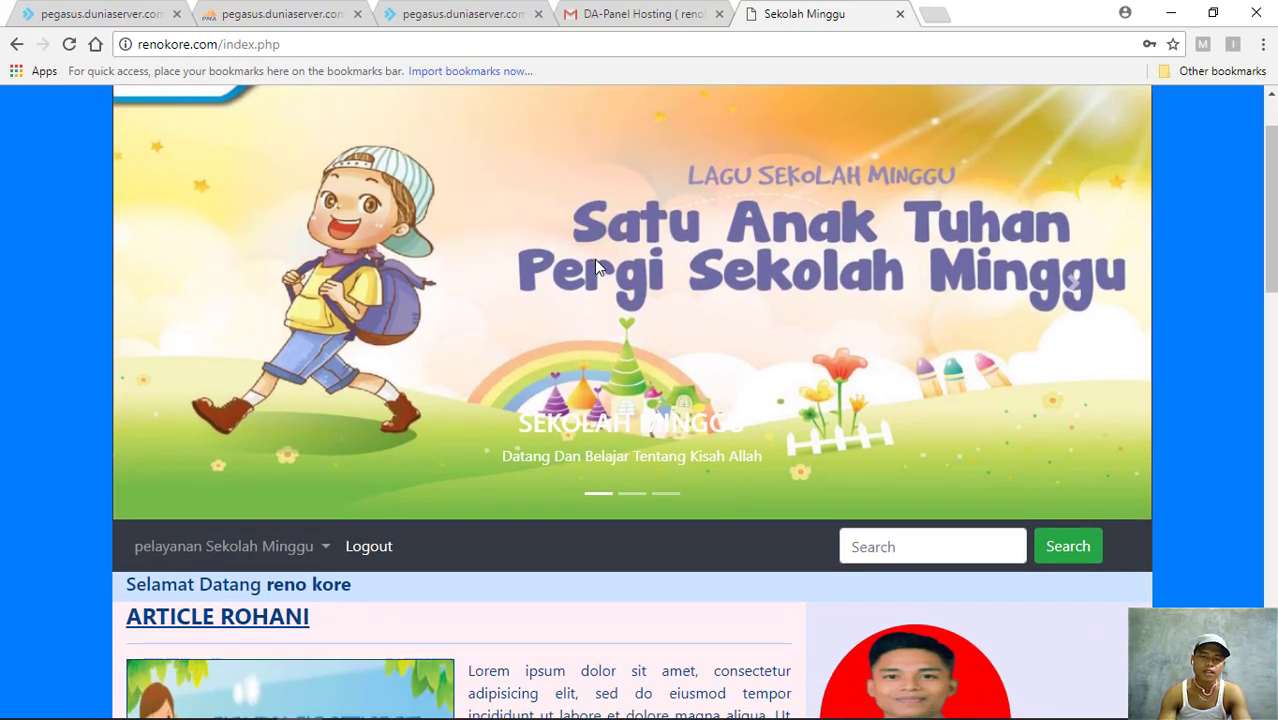
scroll(595, 260, "down", 2)
scroll(594, 267, "down", 2)
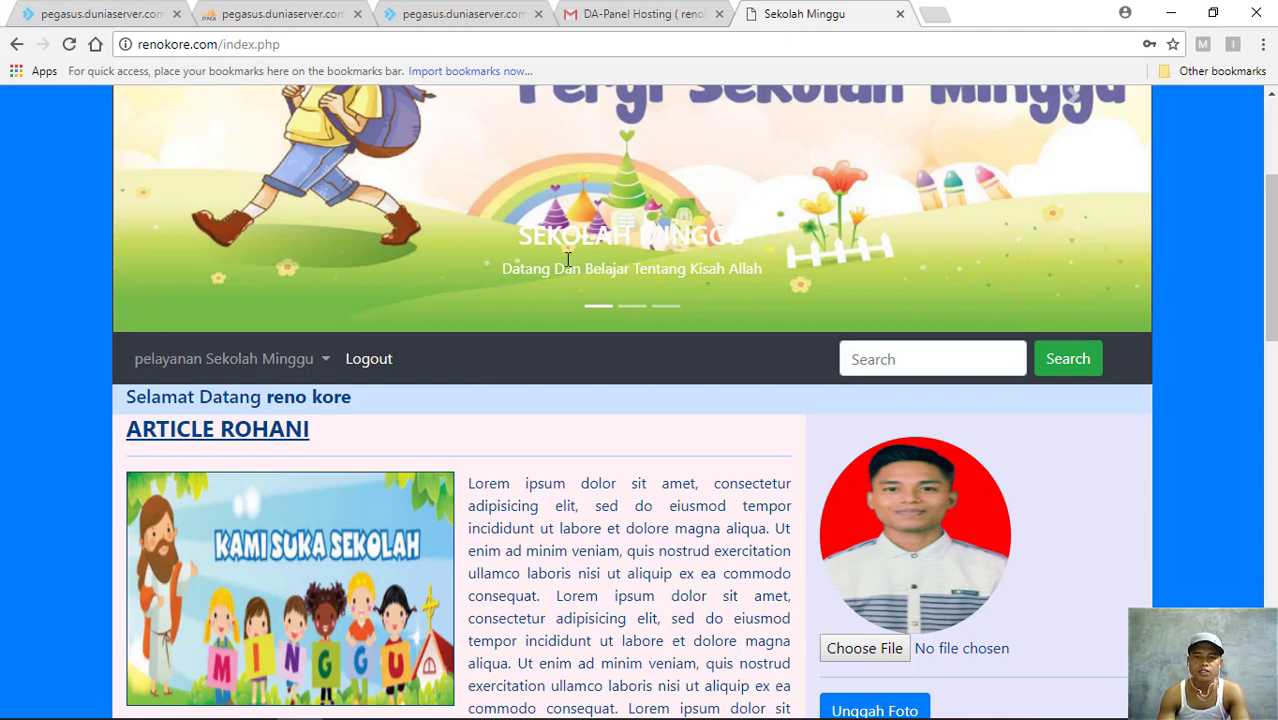
scroll(567, 260, "up", 3)
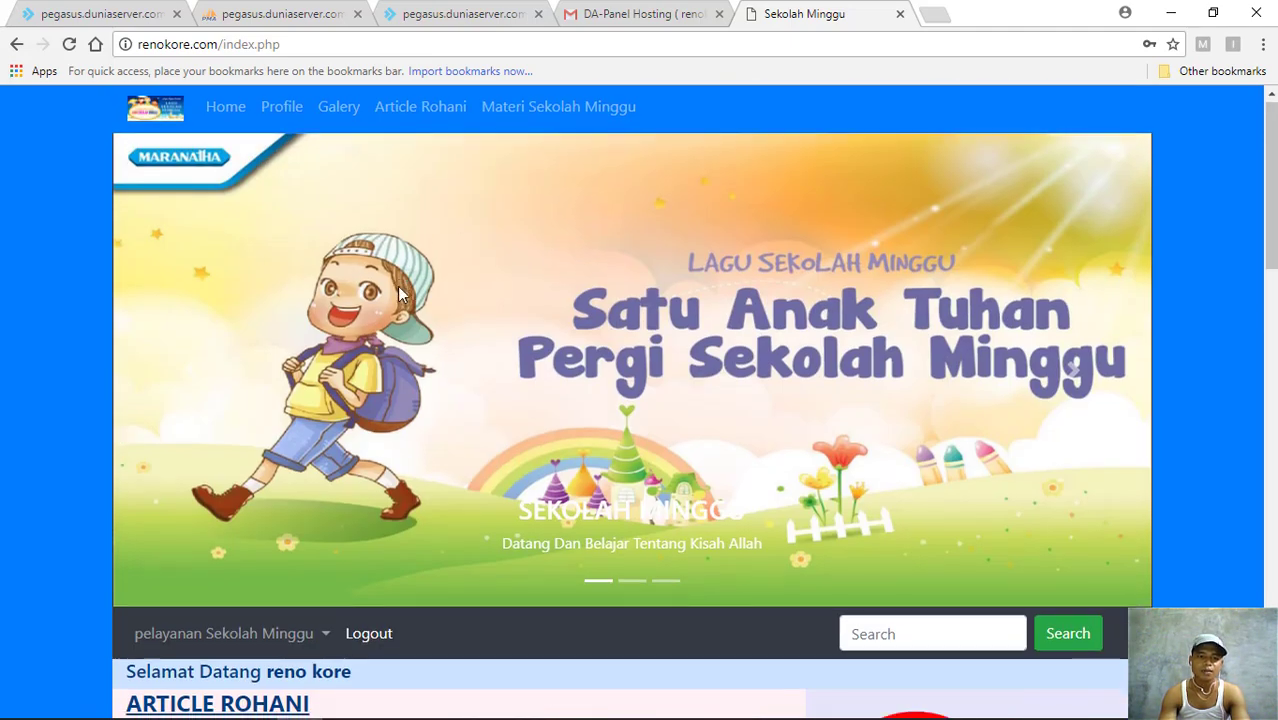
scroll(327, 356, "down", 4)
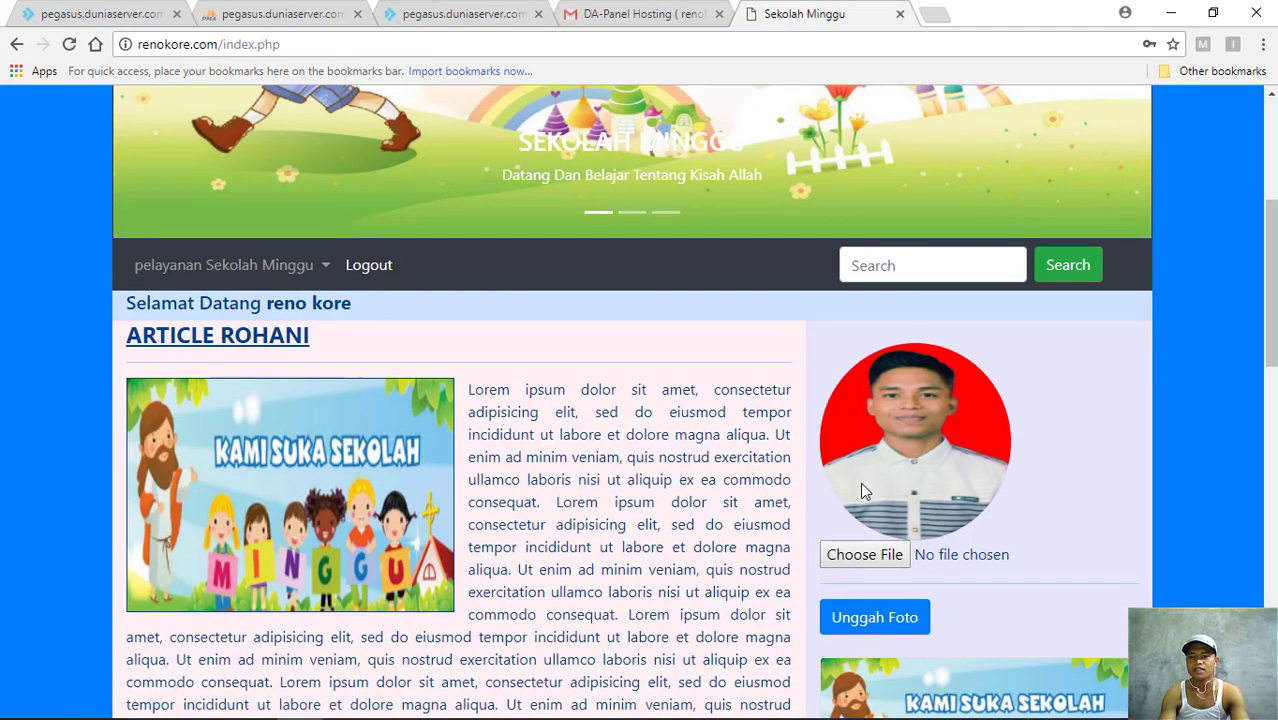
scroll(730, 485, "up", 4)
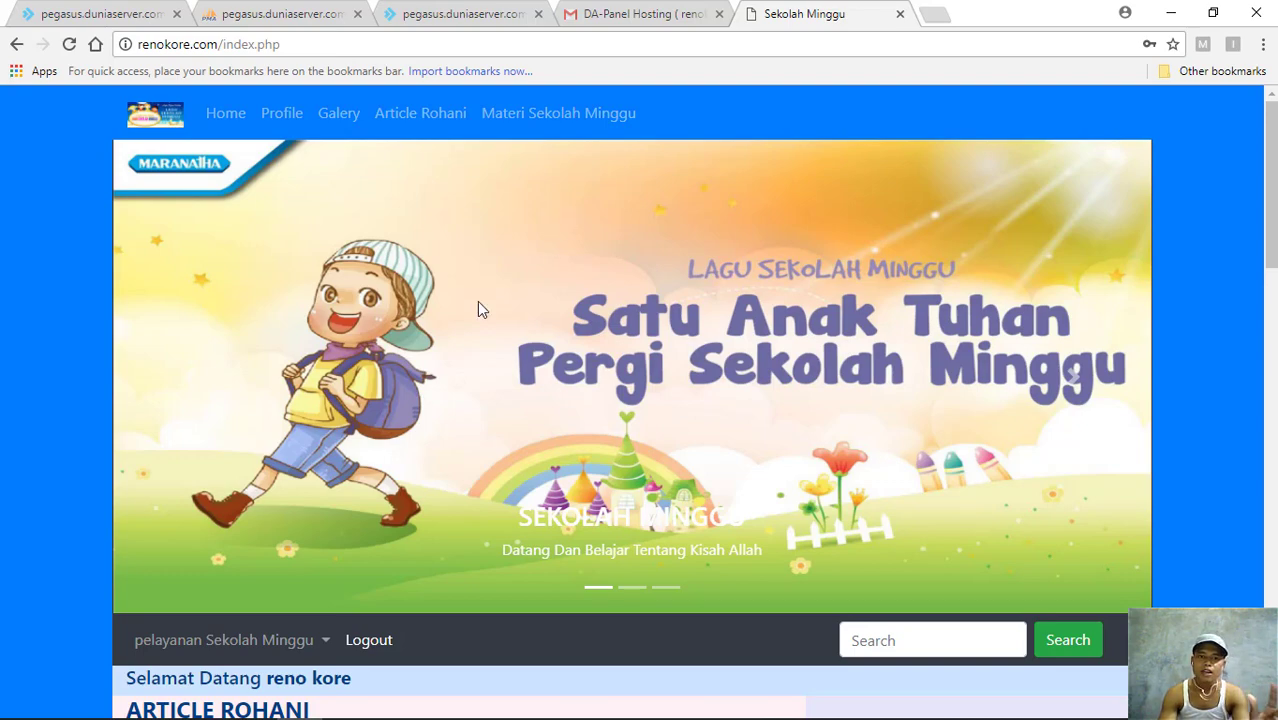
scroll(378, 312, "down", 3)
scroll(381, 312, "down", 3)
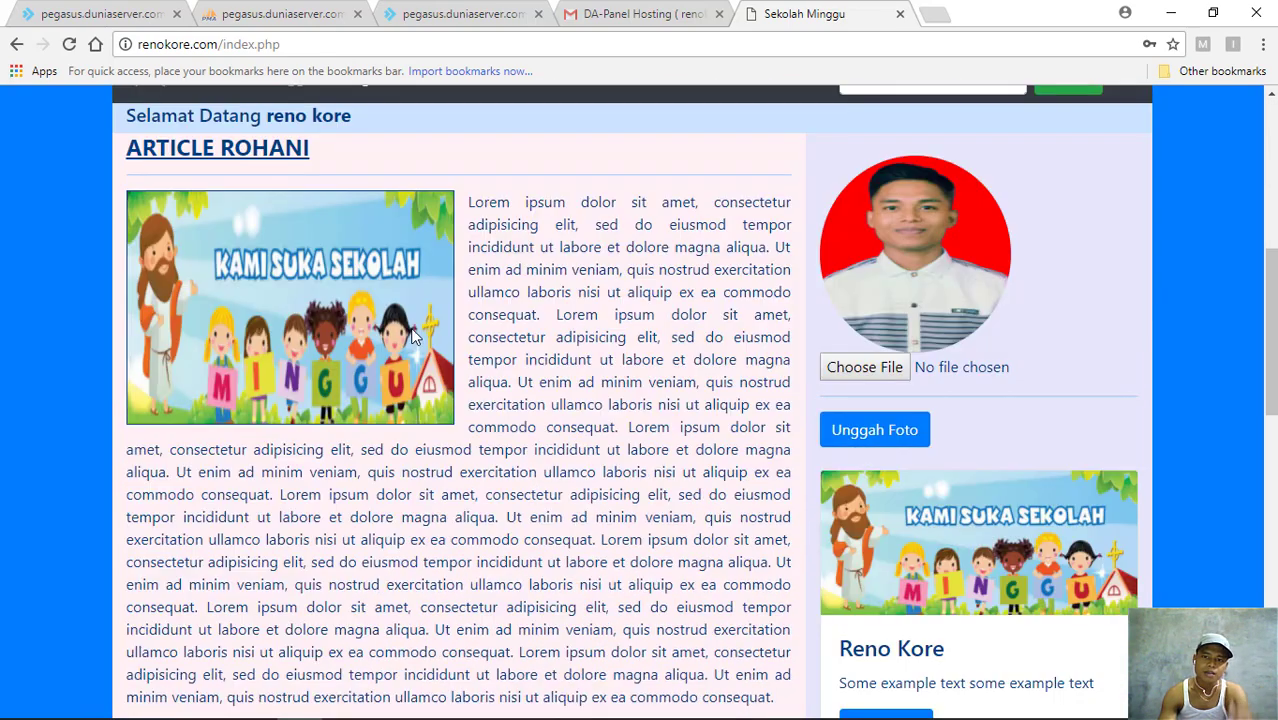
scroll(503, 328, "up", 1)
scroll(503, 328, "up", 3)
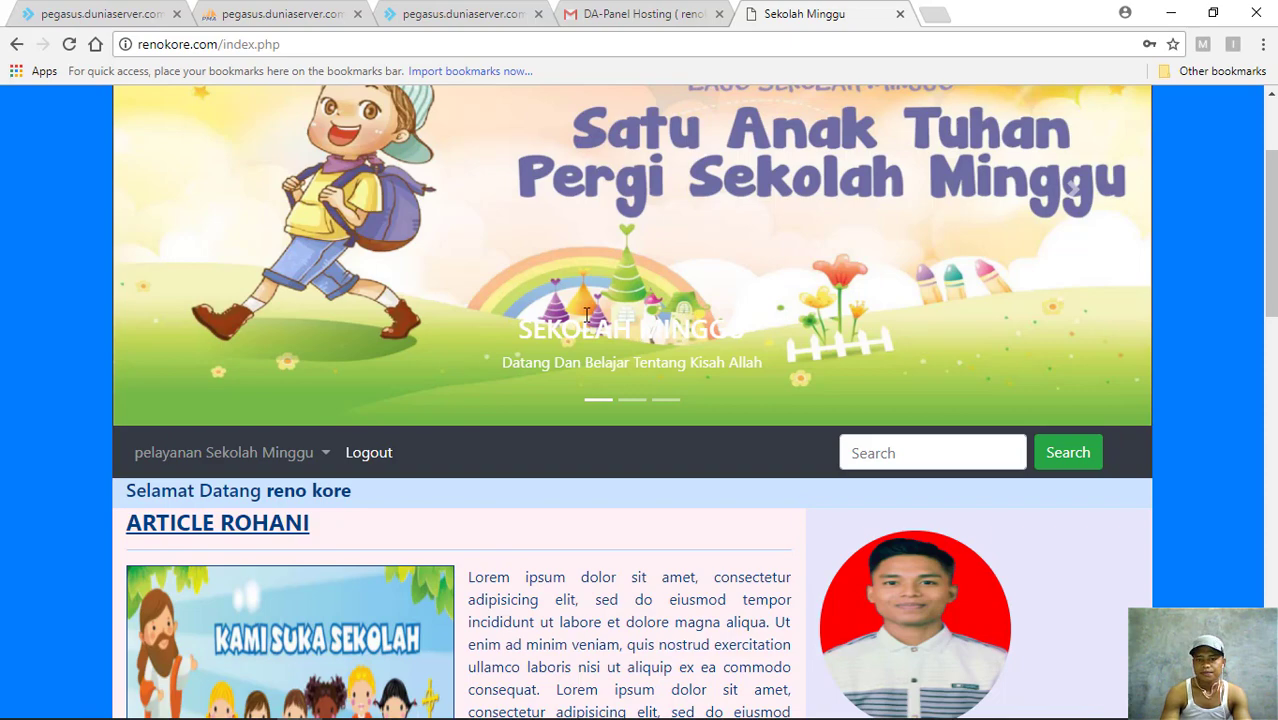
scroll(587, 315, "down", 2)
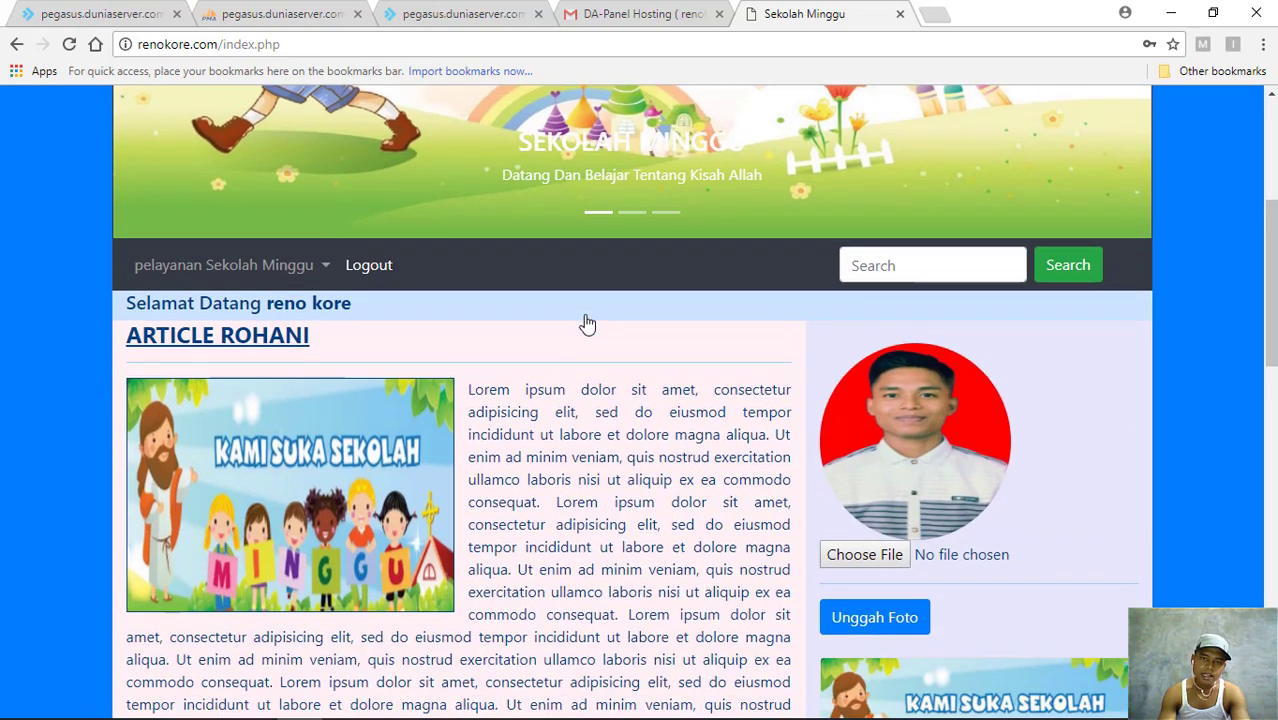
scroll(513, 305, "up", 4)
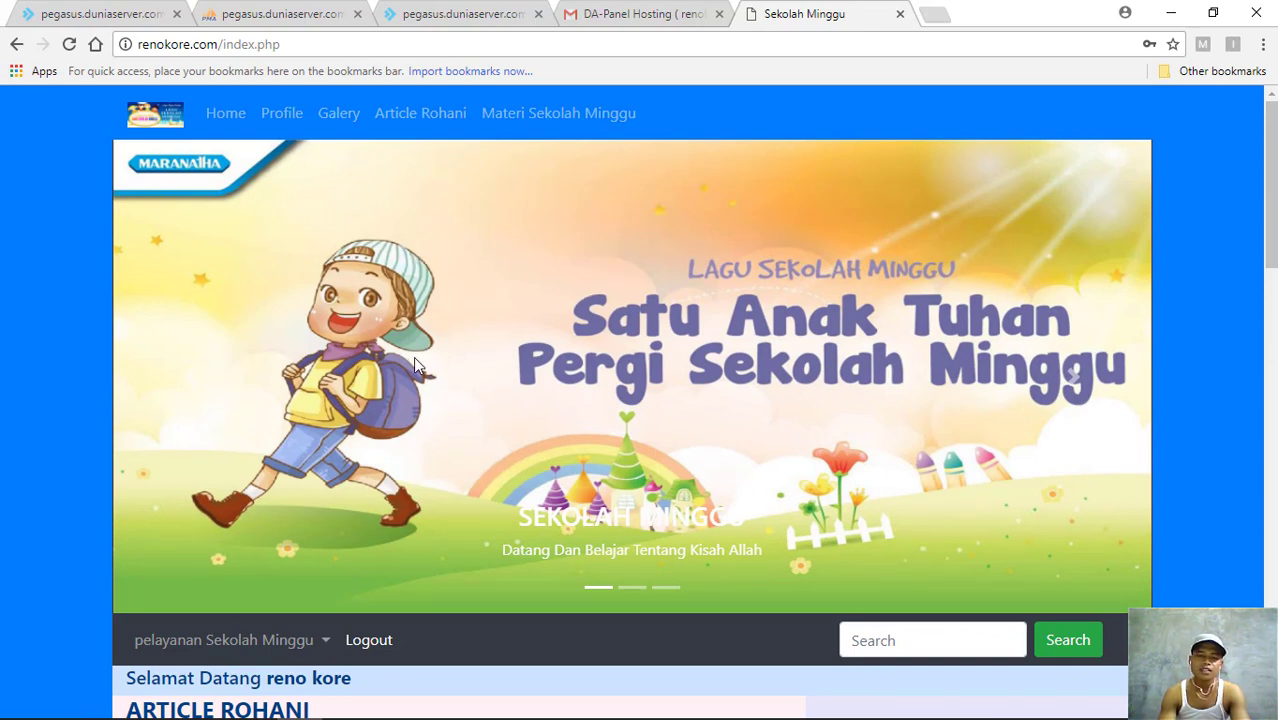
scroll(416, 366, "down", 3)
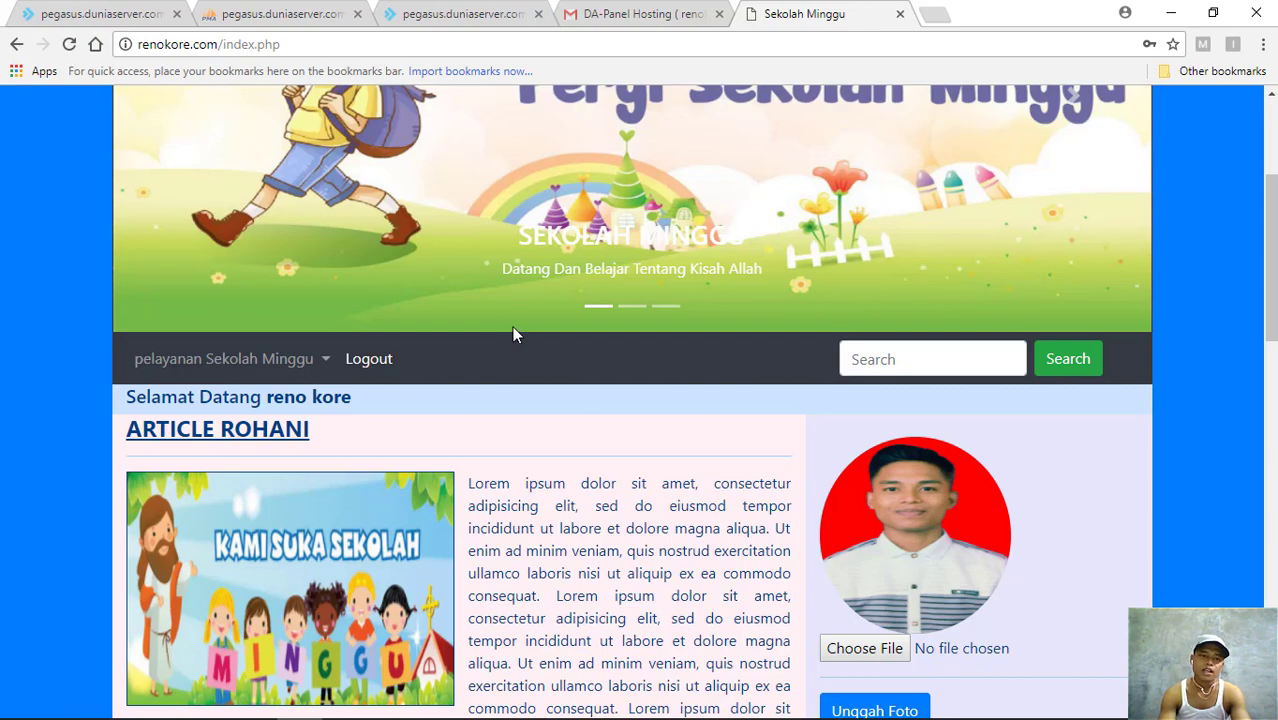
scroll(512, 329, "down", 2)
scroll(514, 327, "up", 5)
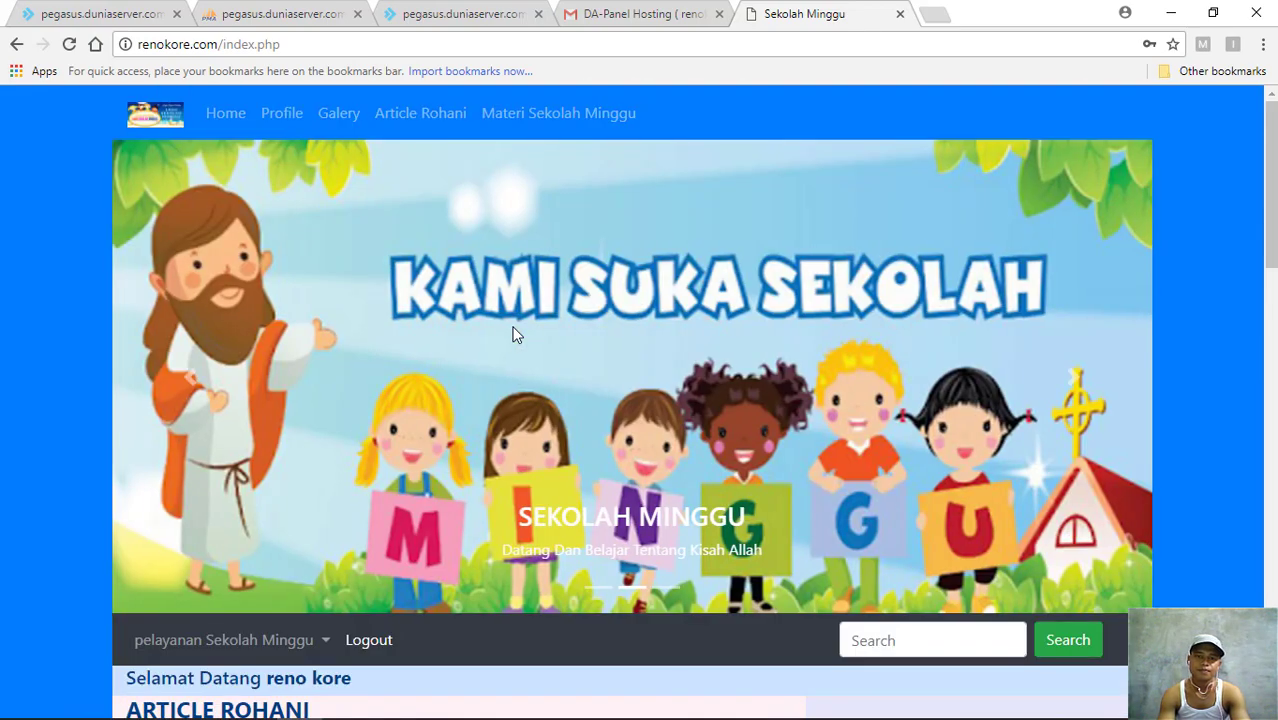
scroll(580, 275, "down", 15)
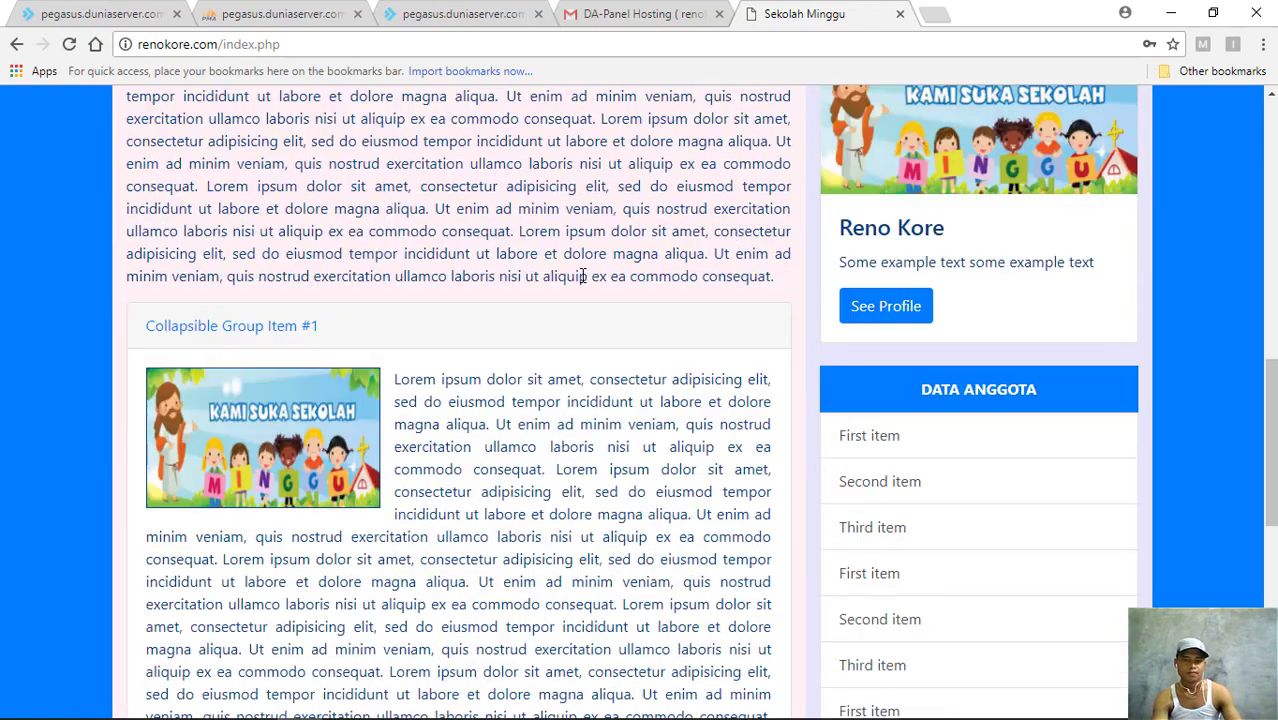
scroll(583, 280, "up", 8)
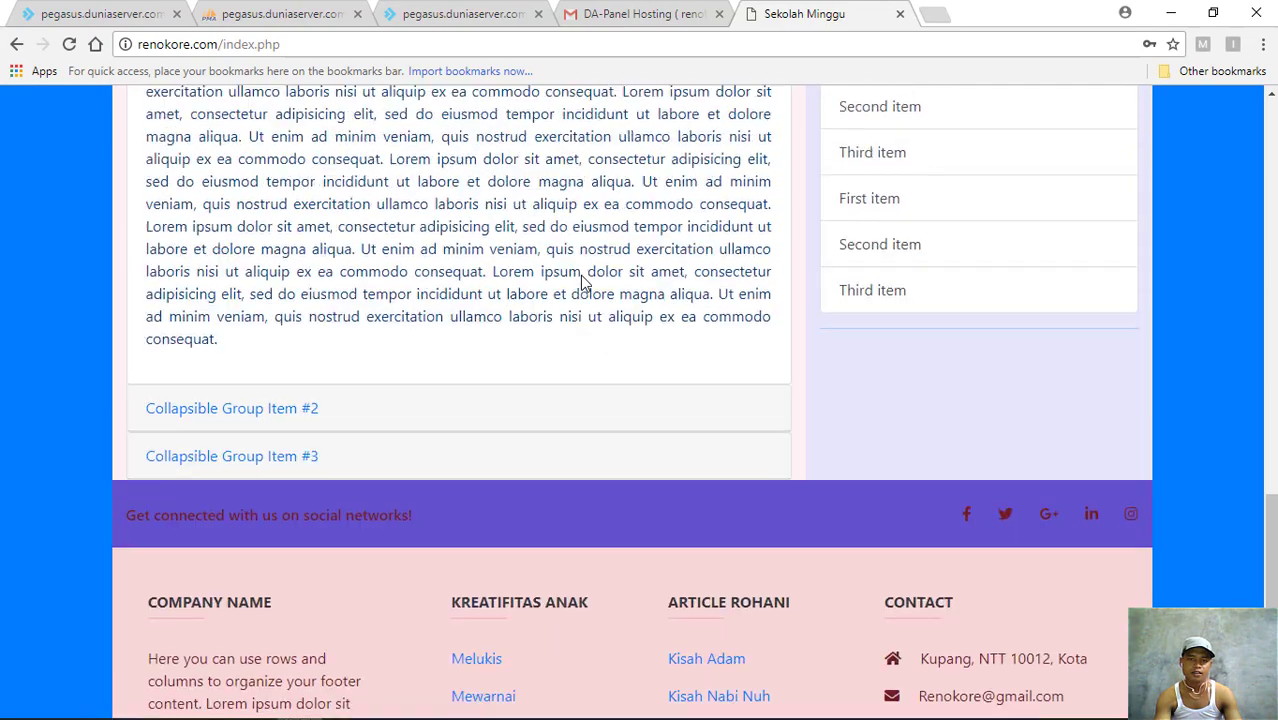
scroll(583, 279, "up", 10)
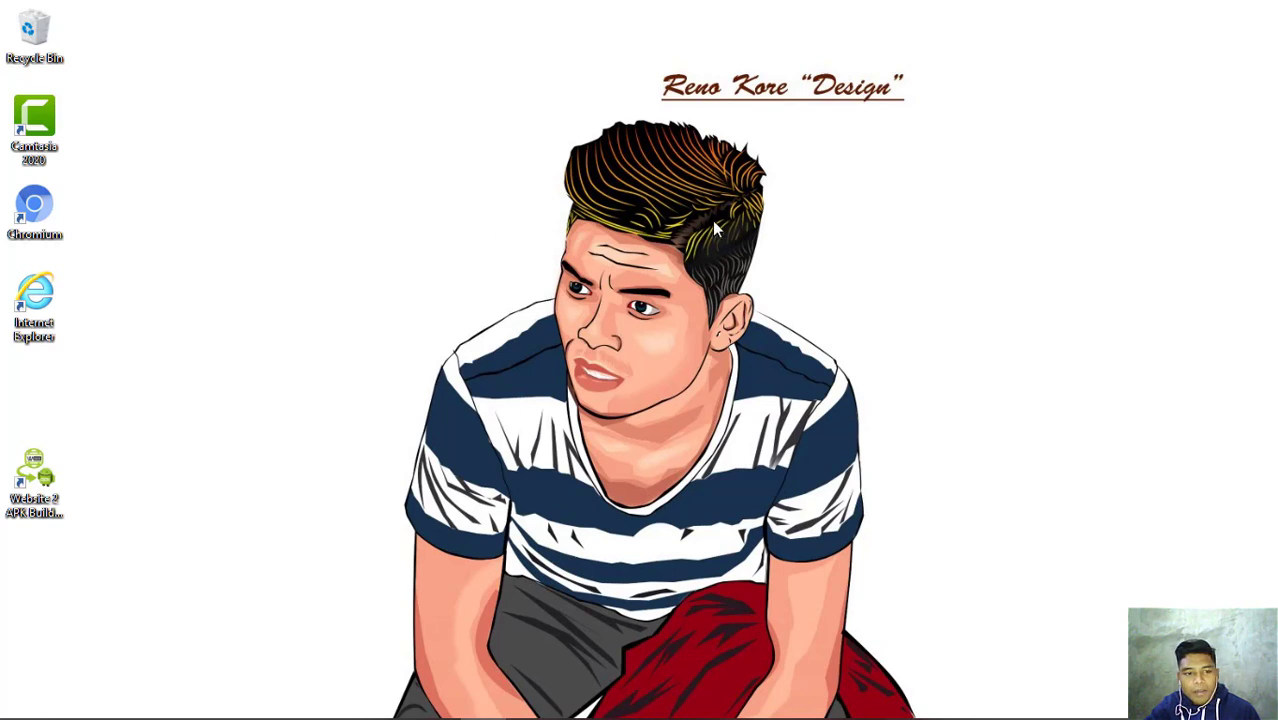
- Launch Website 2 APK Builder Pro and enter 'Sekolah Minggu' as the App Title
left_click(40, 478)
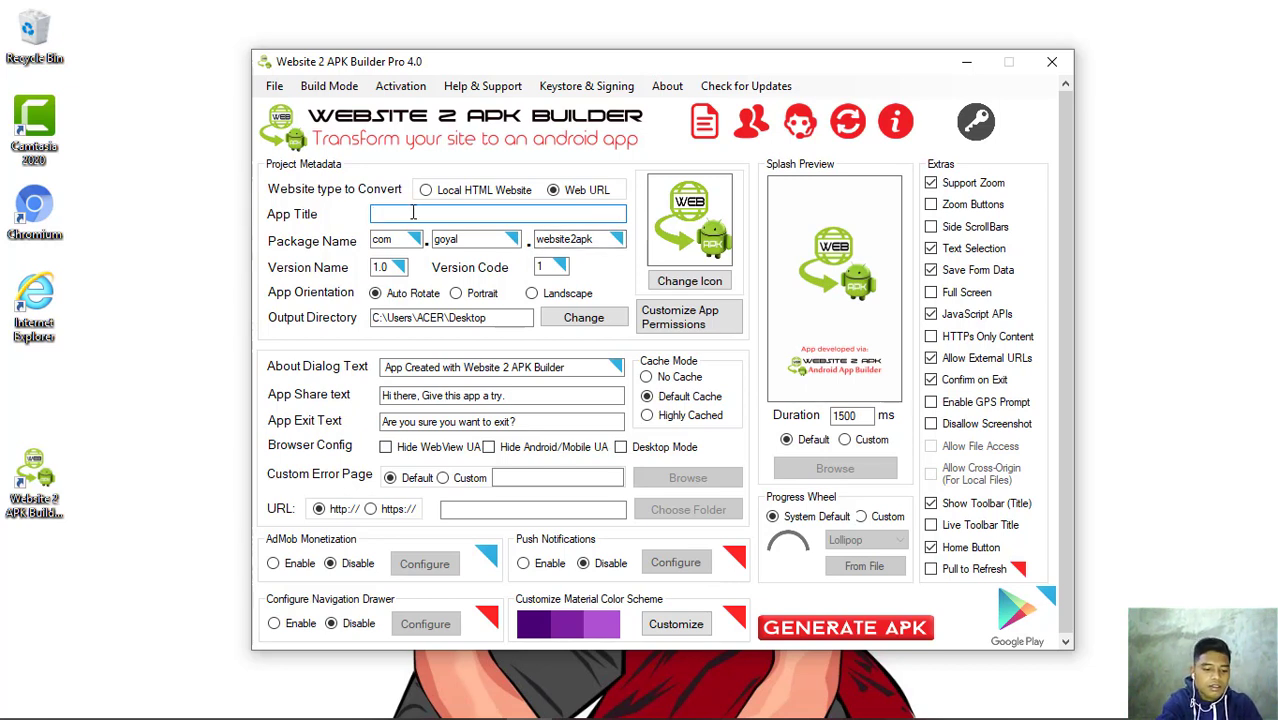
type("Sekolah")
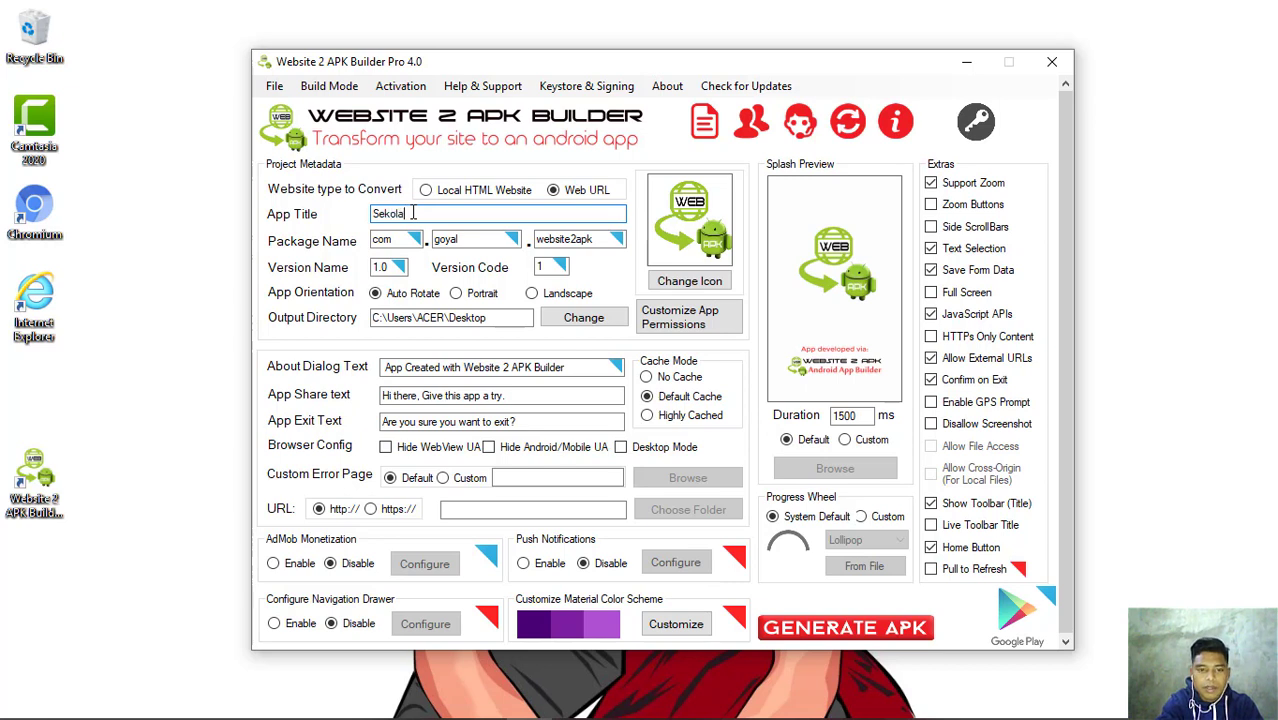
type(" Minggu")
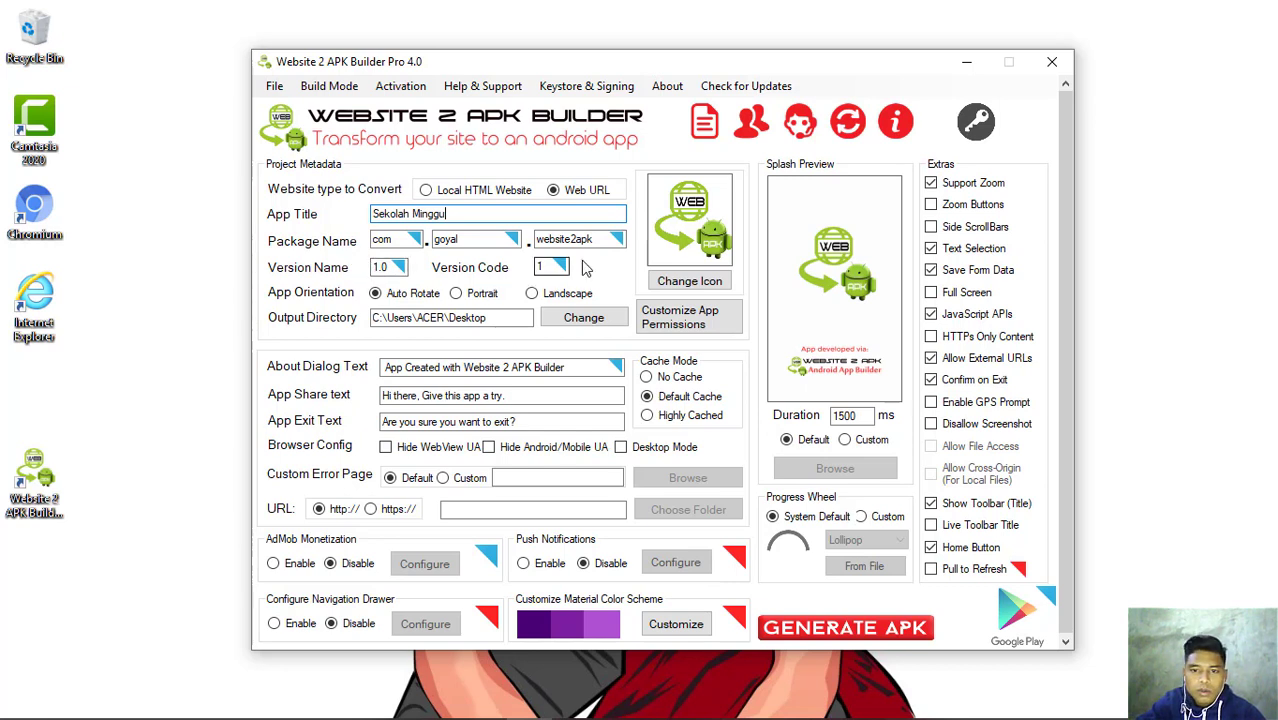
left_click(688, 283)
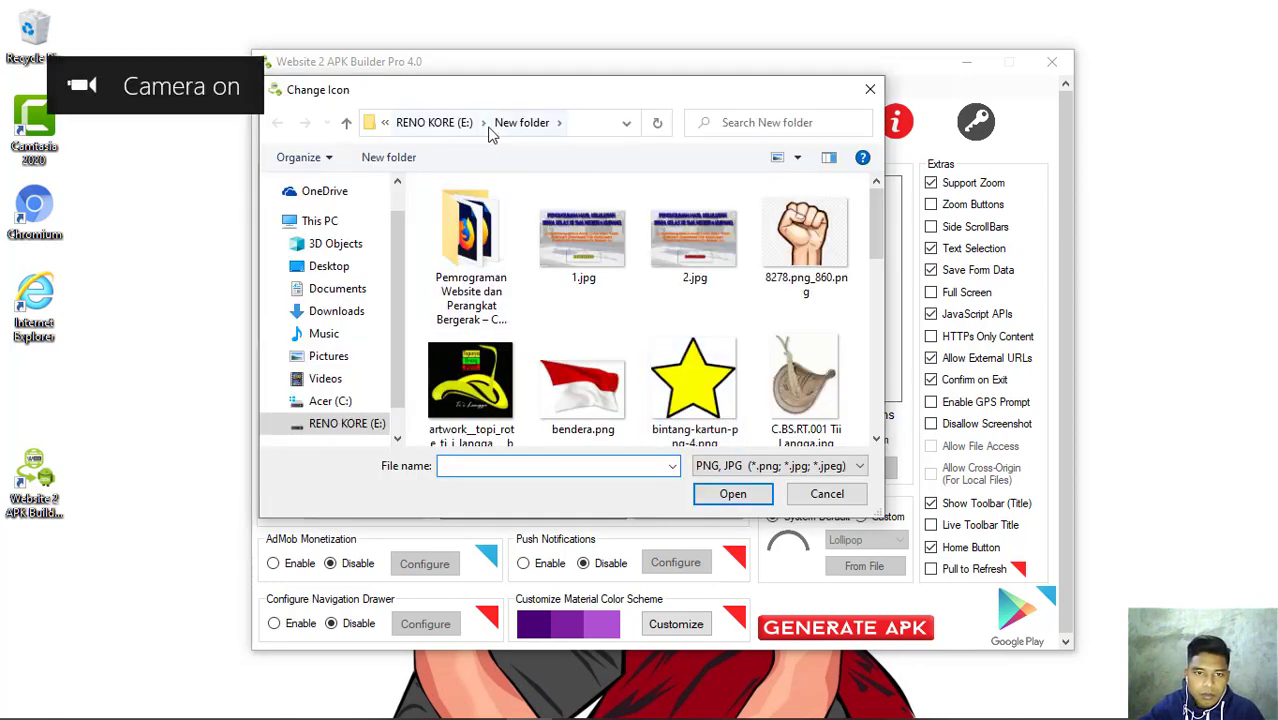
- Choose reno.jpg from E:\reno data\VEKTOR as the icon, which fails the 512 x 512 limit
key("alt+Up")
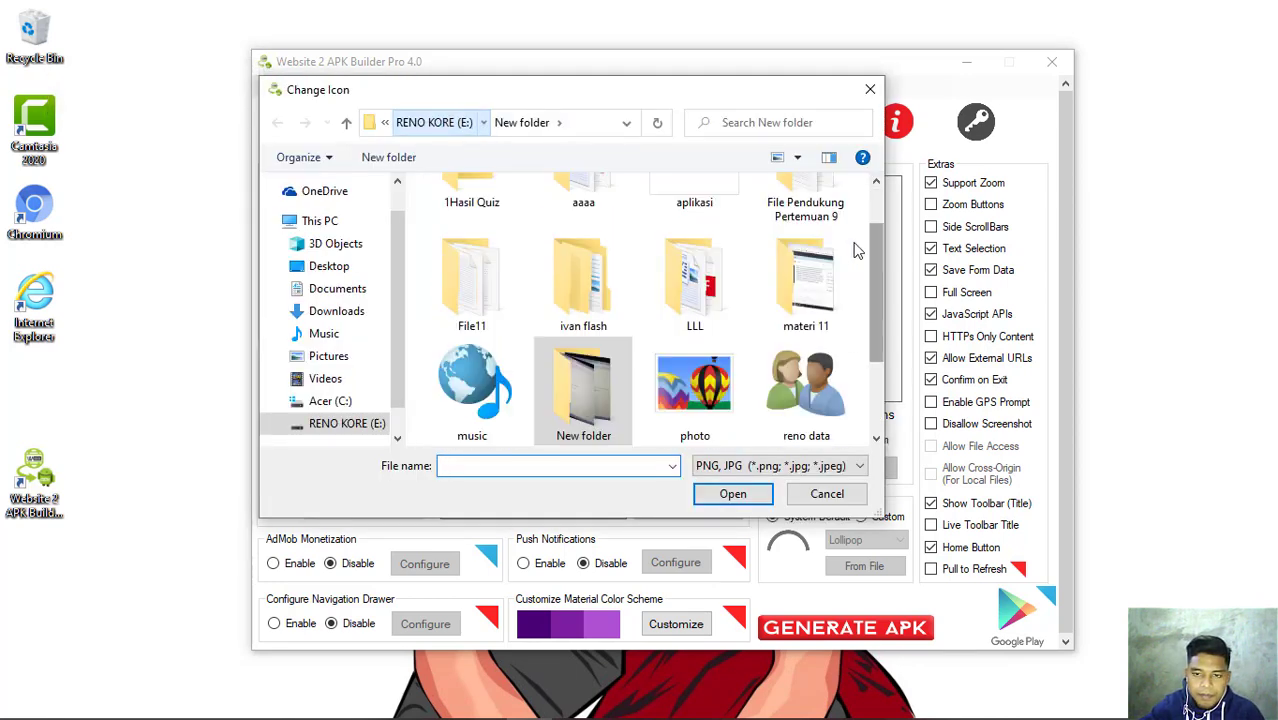
left_click_drag(882, 289, 882, 338)
double_click(799, 294)
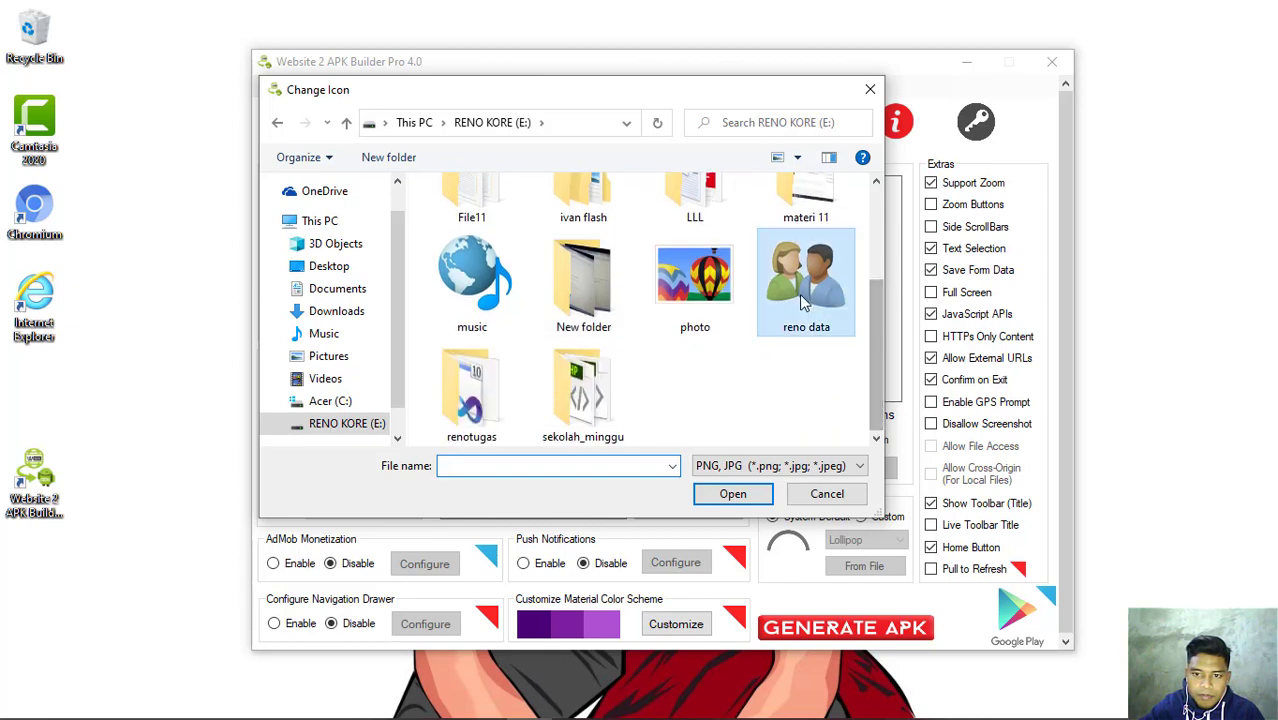
left_click_drag(879, 277, 873, 403)
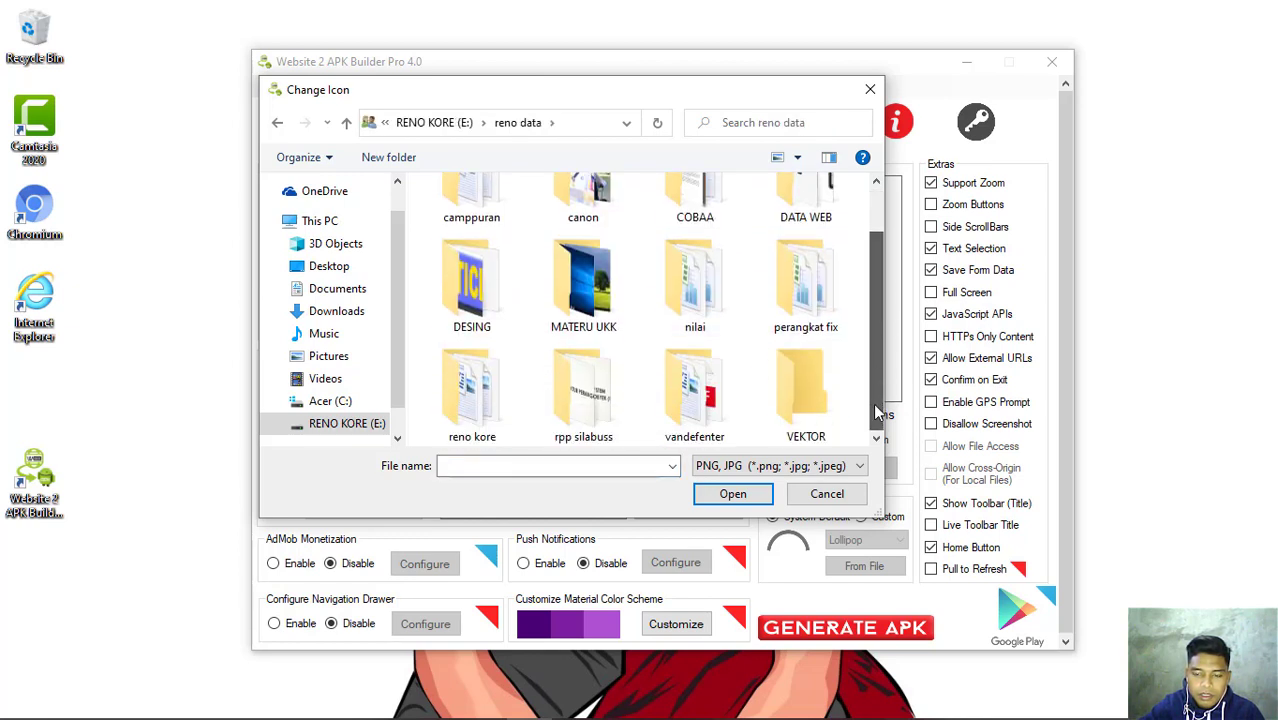
double_click(808, 410)
left_click(808, 230)
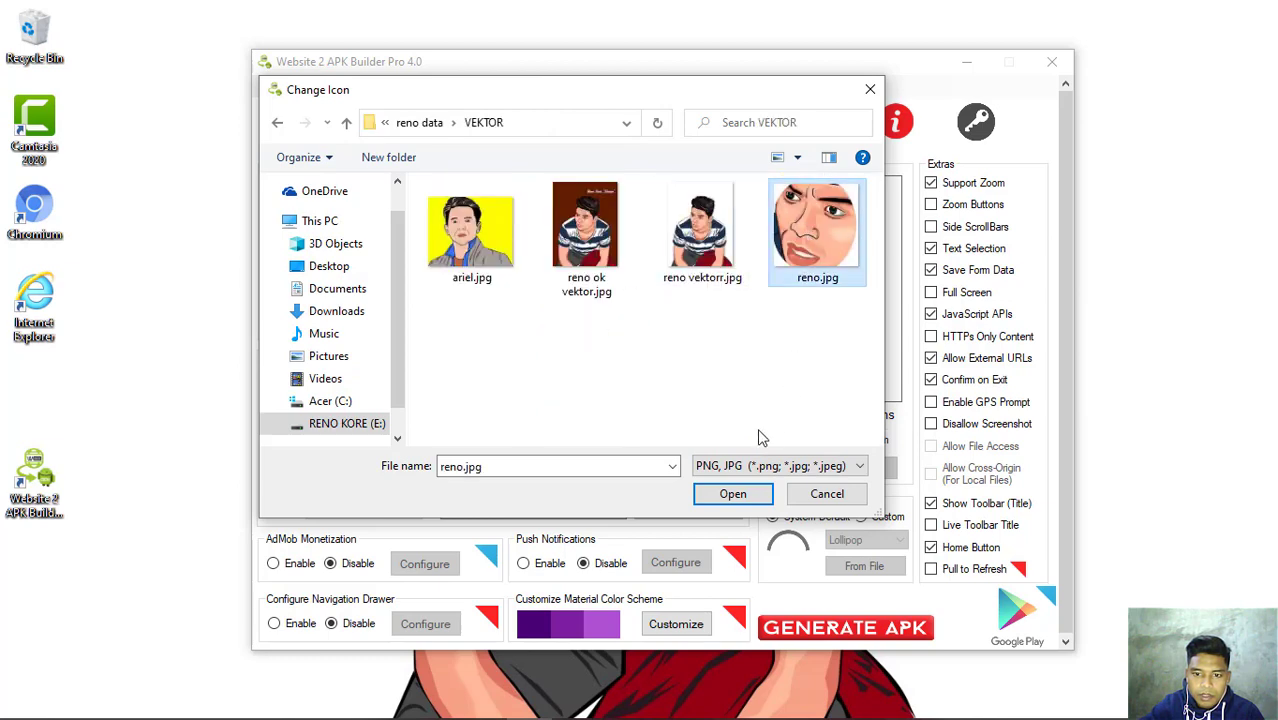
left_click(727, 494)
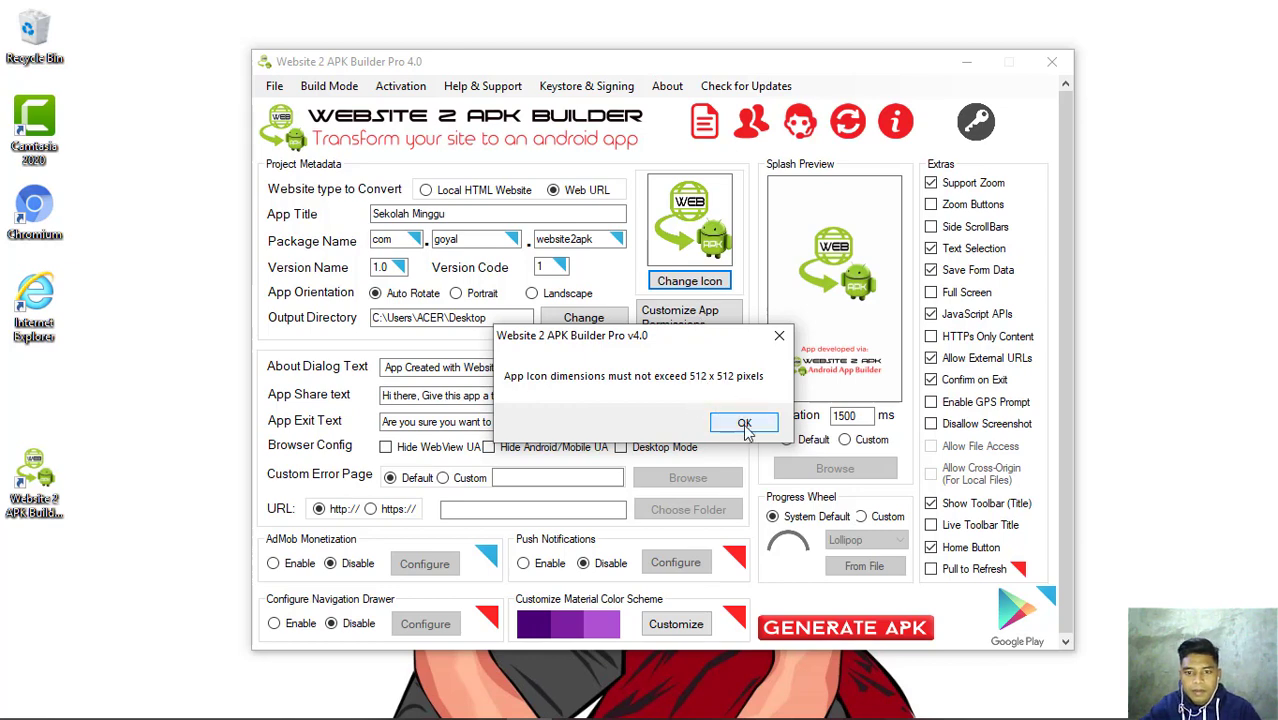
- Dismiss the icon size error and set reno.jpg from drive E: as the app icon
left_click(744, 424)
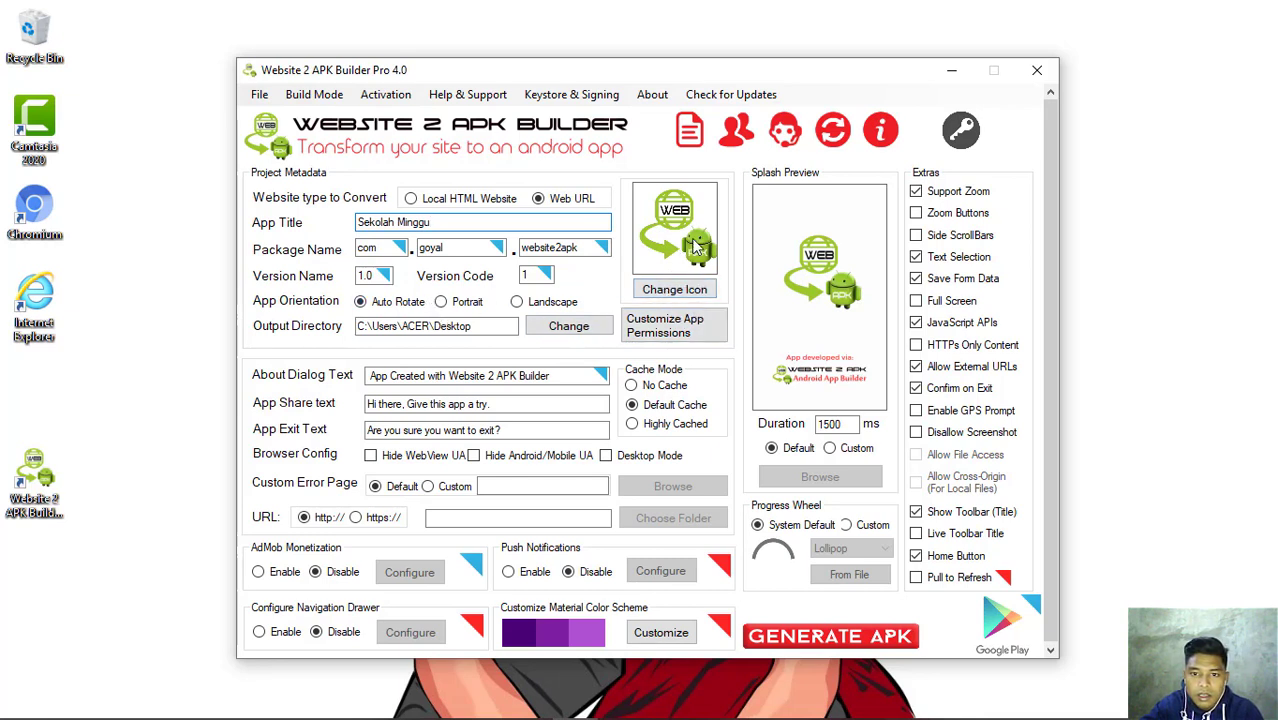
left_click(685, 291)
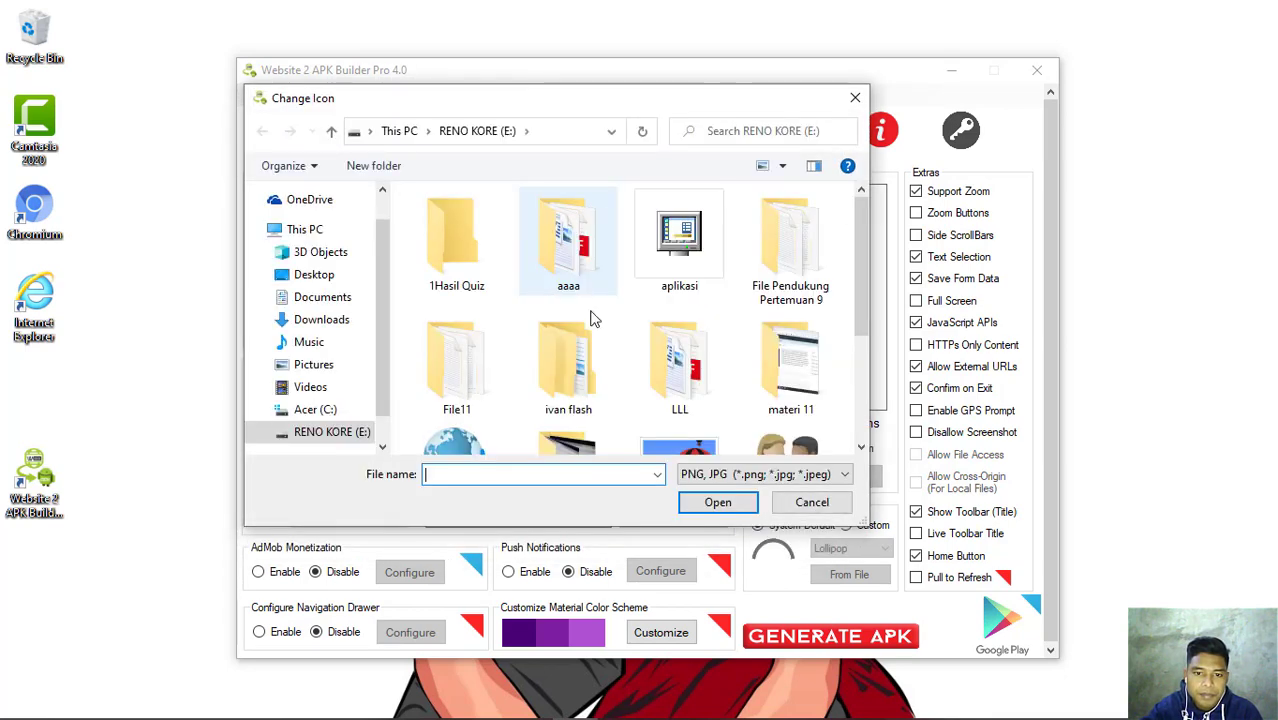
scroll(590, 314, "down", 3)
left_click(708, 424)
left_click(713, 502)
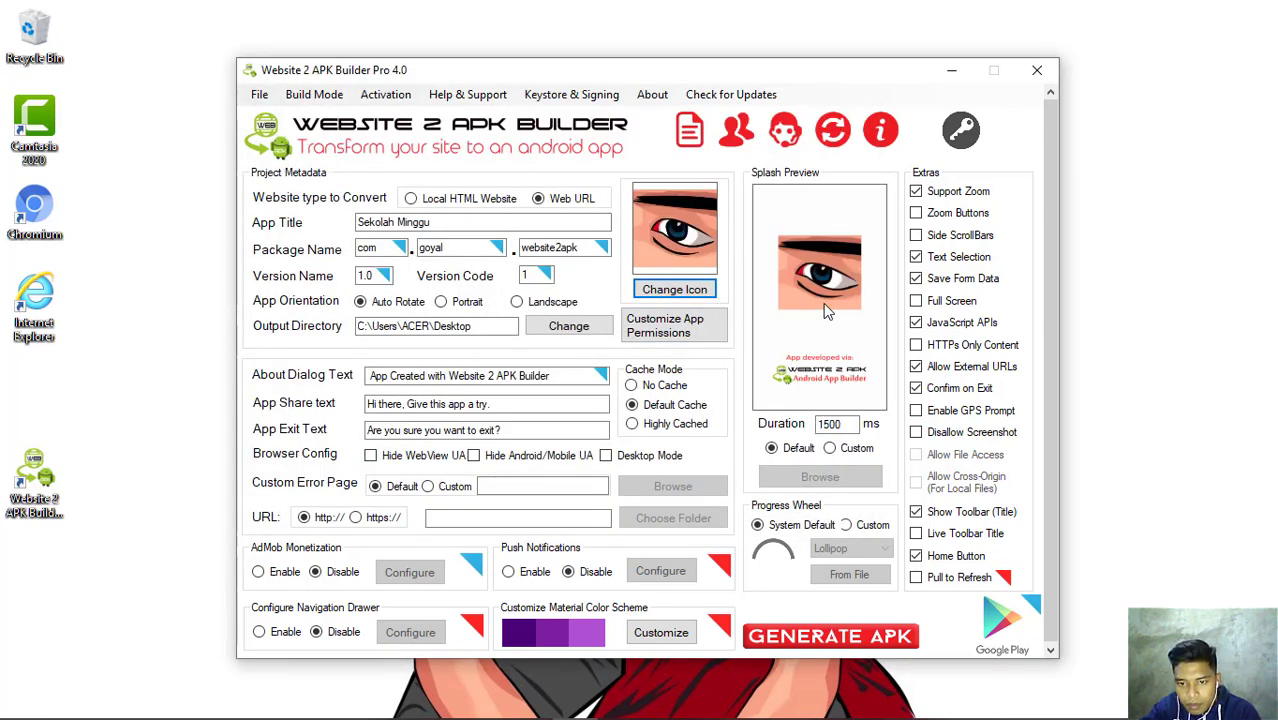
- Switch the splash screen to Custom and choose reno.jpg from drive E: as its image
left_click(831, 449)
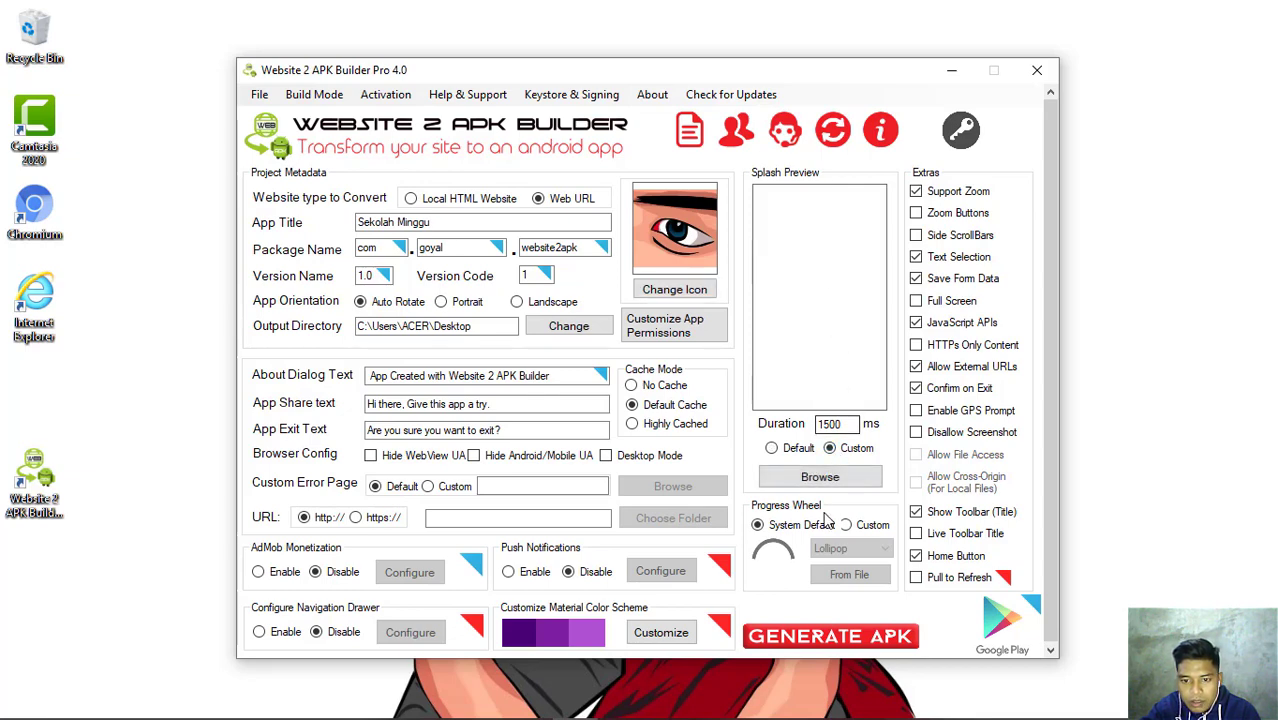
left_click(820, 478)
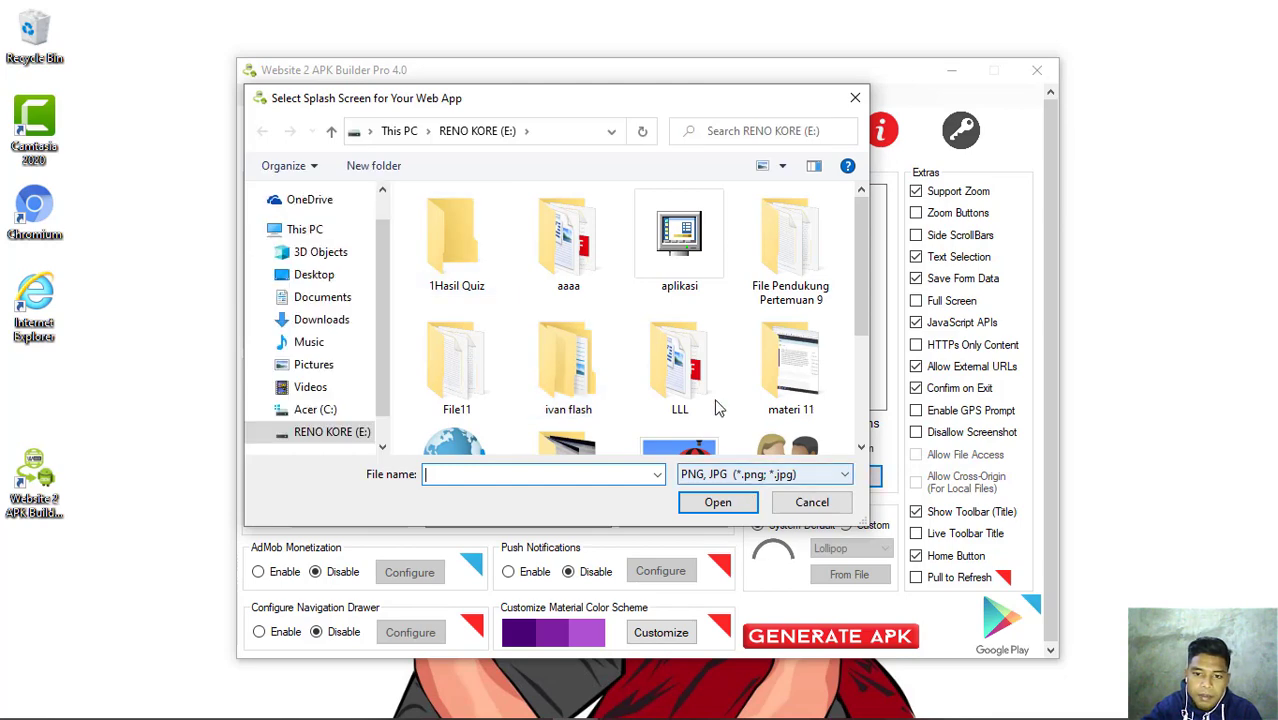
scroll(688, 414, "down", 2)
left_click(697, 420)
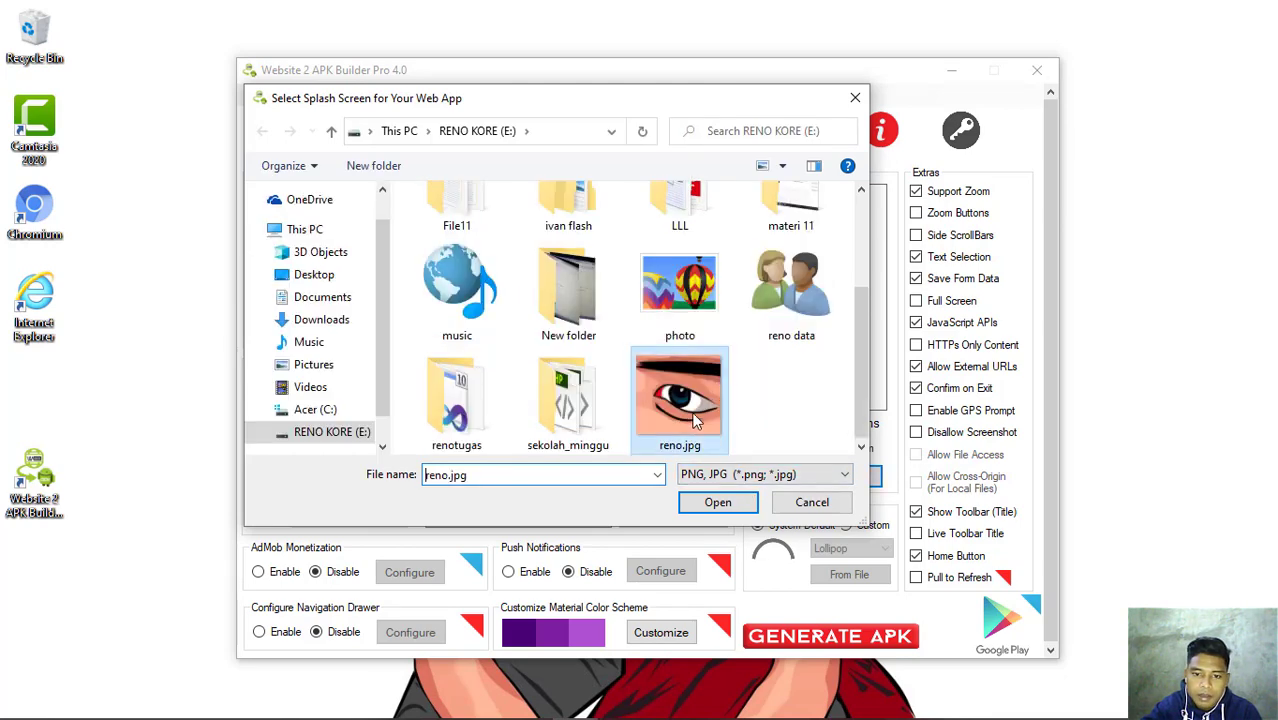
left_click(718, 502)
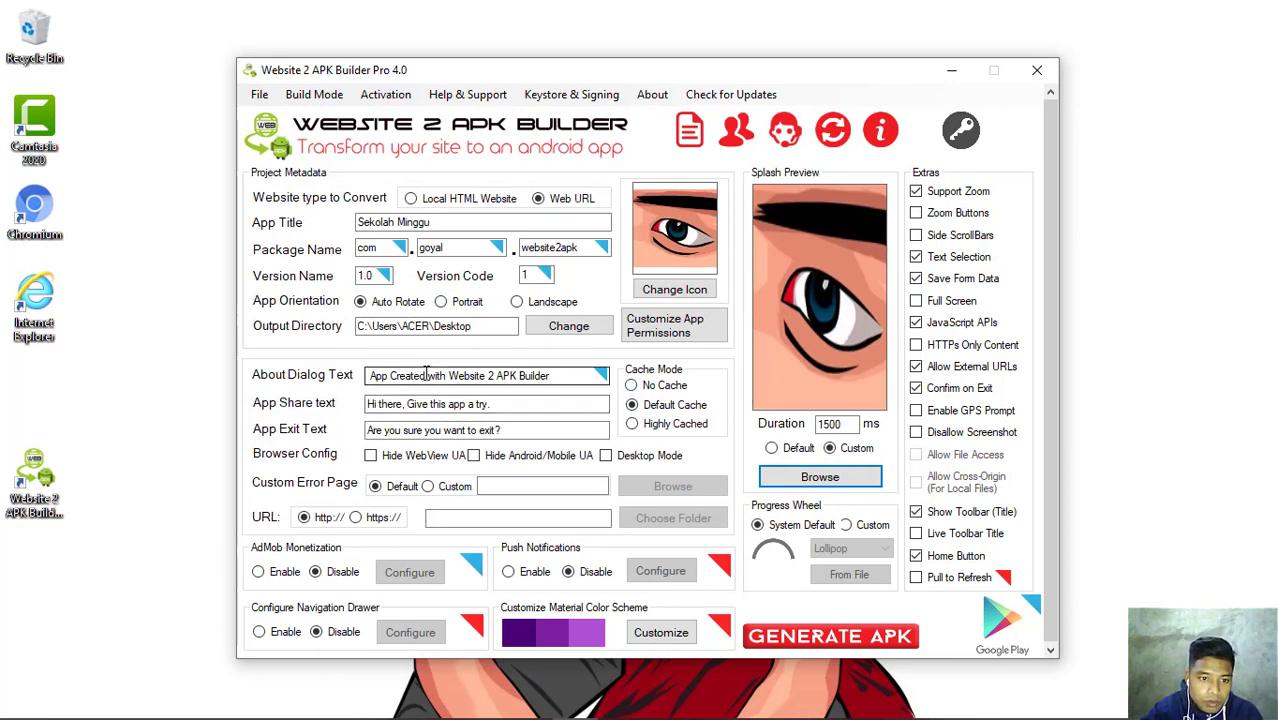
- Set the Output Directory to E:\New folder on the RENO KORE (E:) drive
left_click(577, 336)
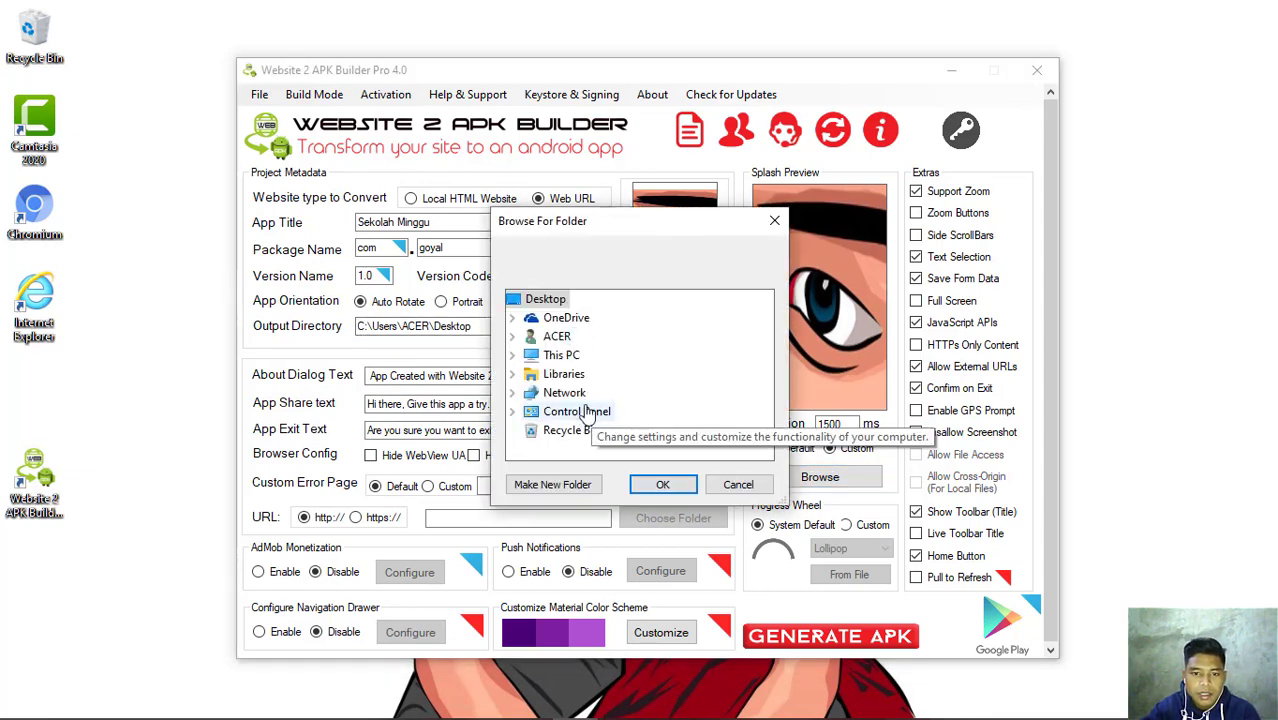
left_click(605, 355)
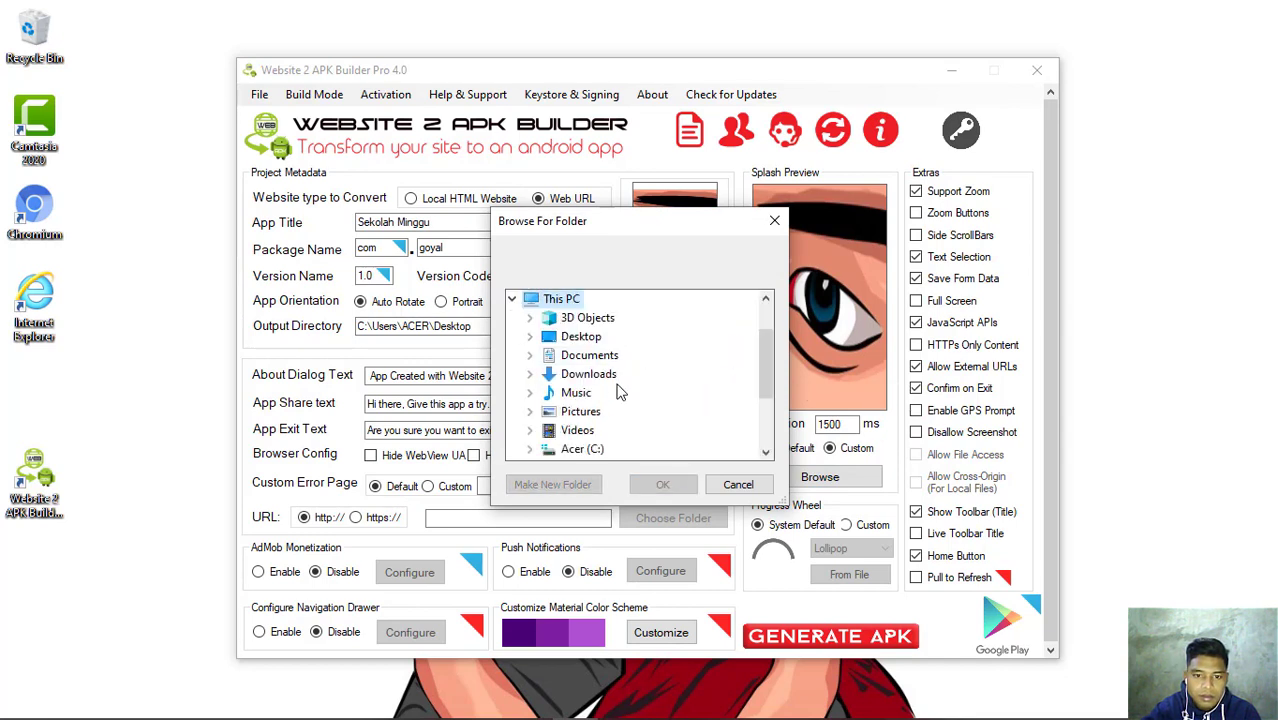
scroll(618, 393, "down", 2)
left_click(585, 374)
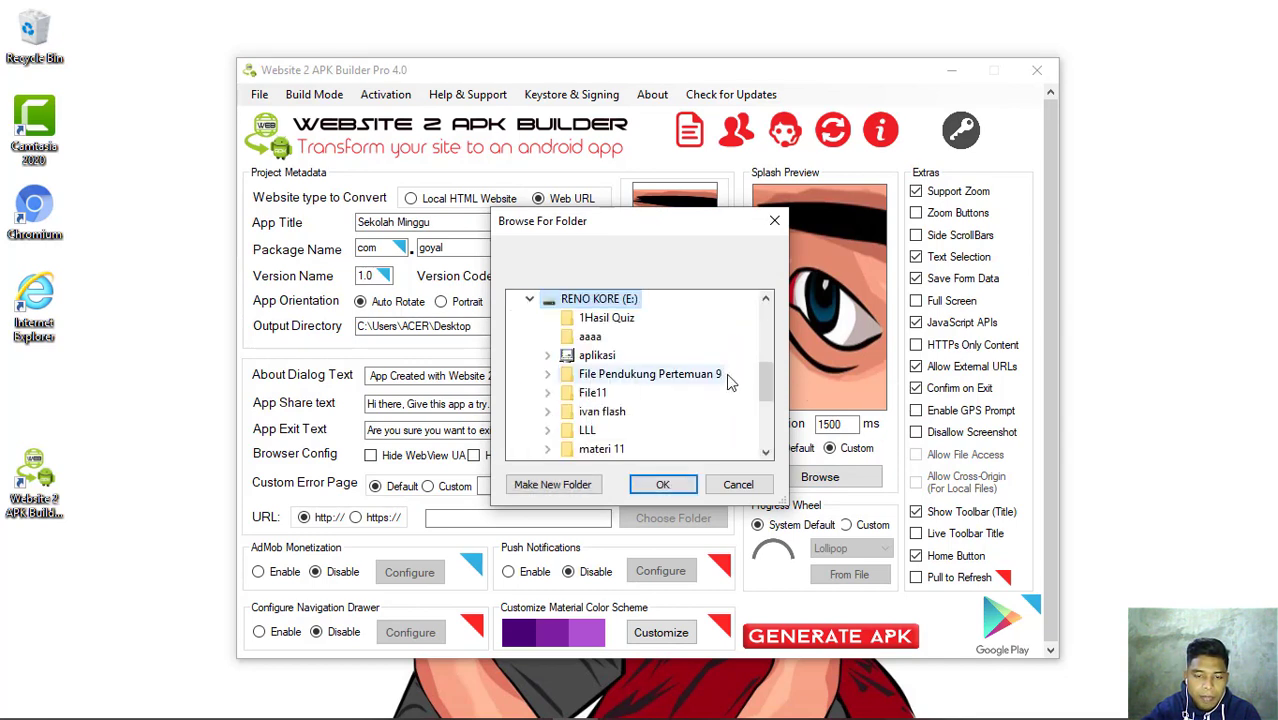
scroll(697, 401, "down", 3)
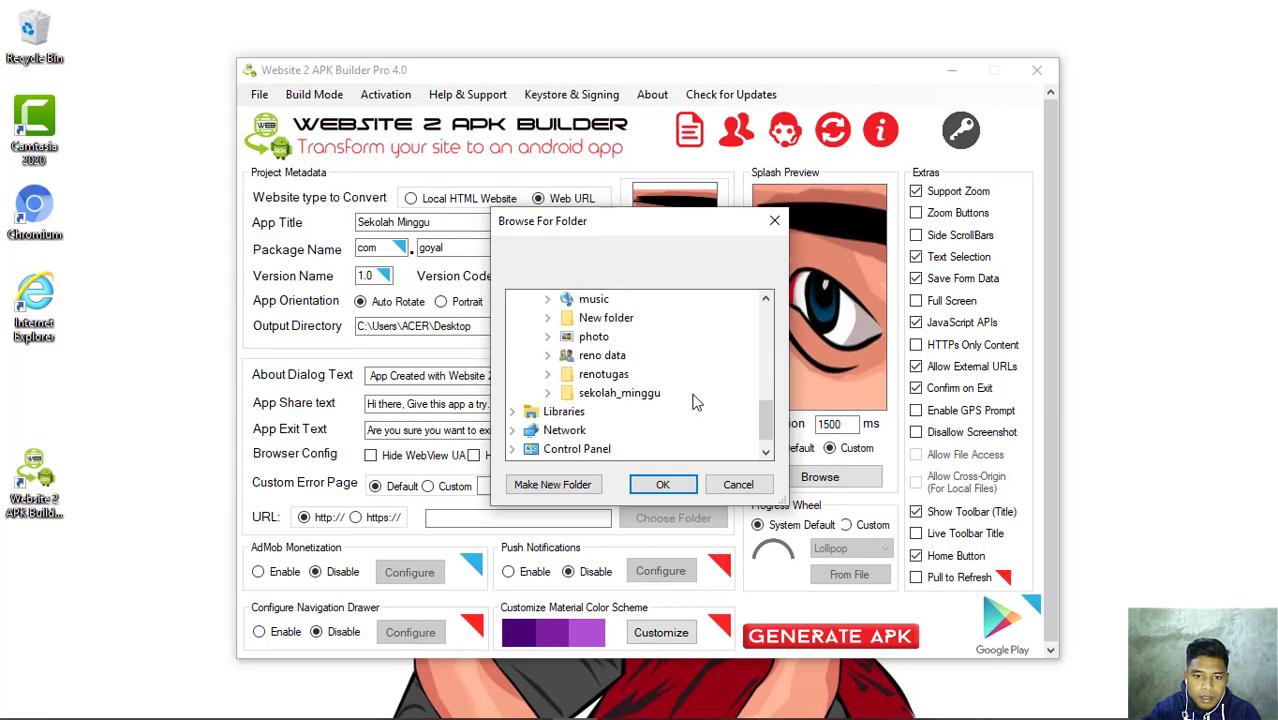
double_click(606, 318)
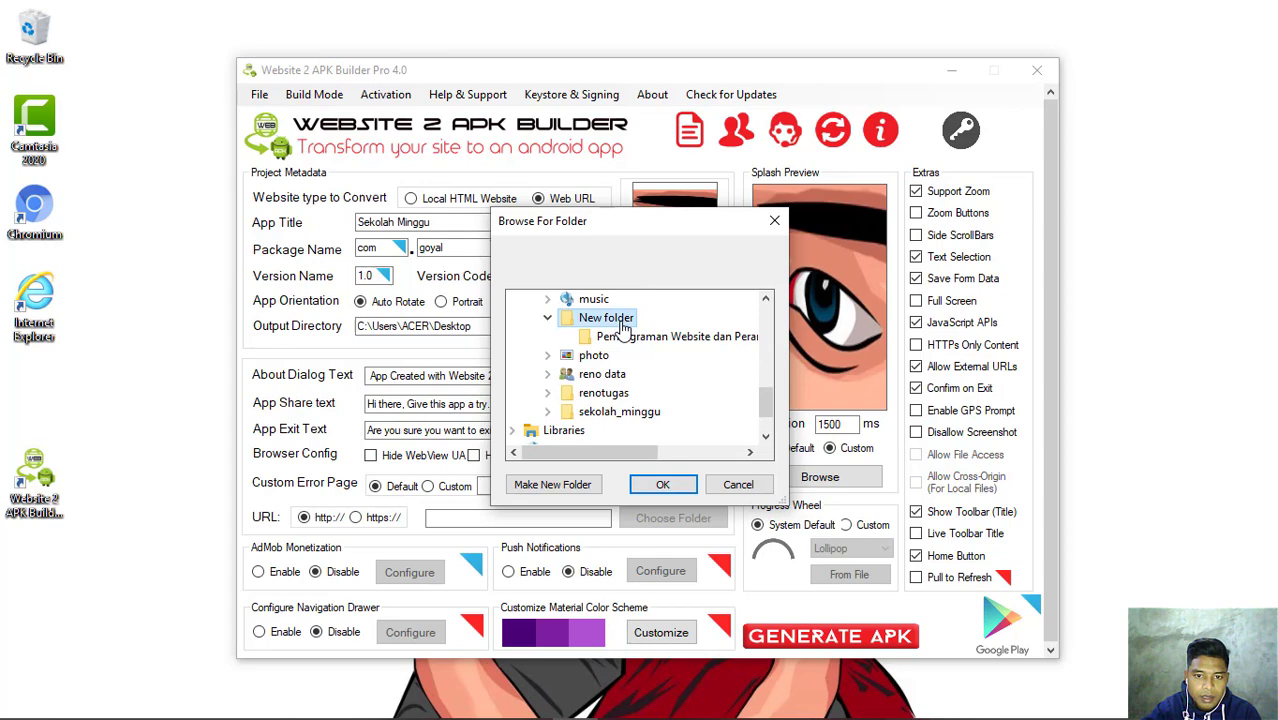
left_click(662, 484)
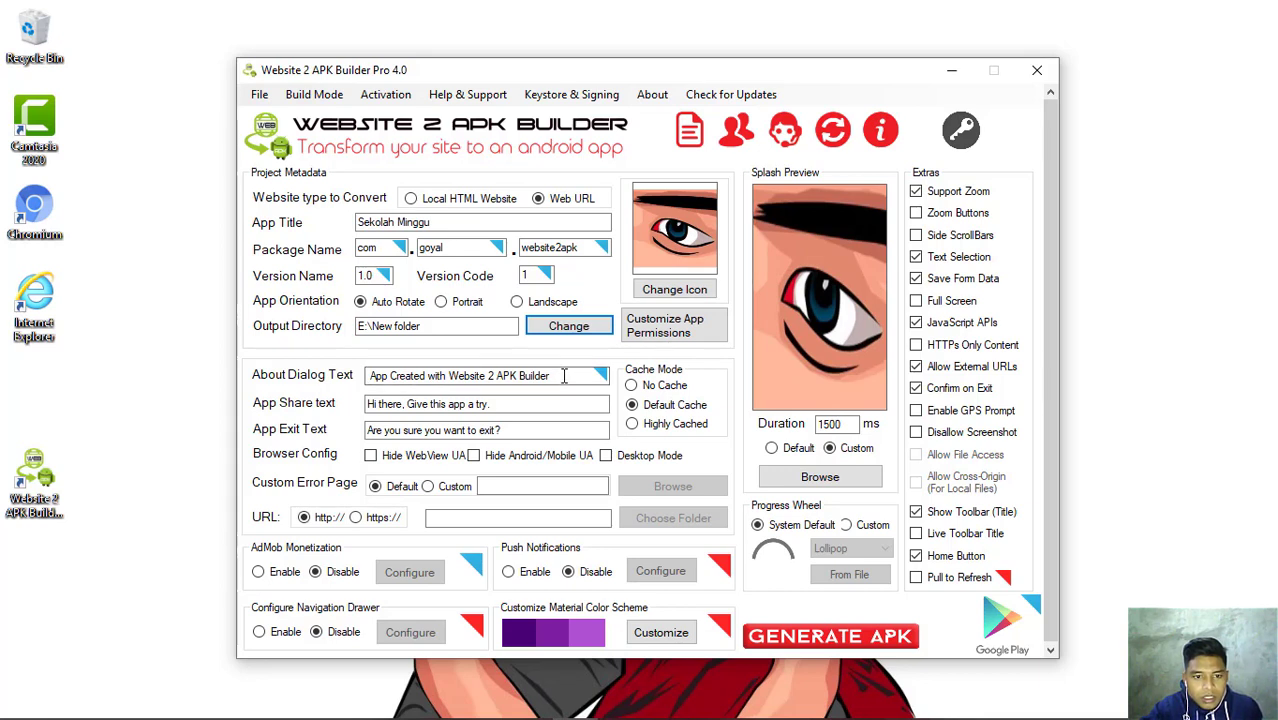
- Replace the App Share text with 'hay silakan gunakan aplikasi saya'
left_click_drag(550, 376, 358, 362)
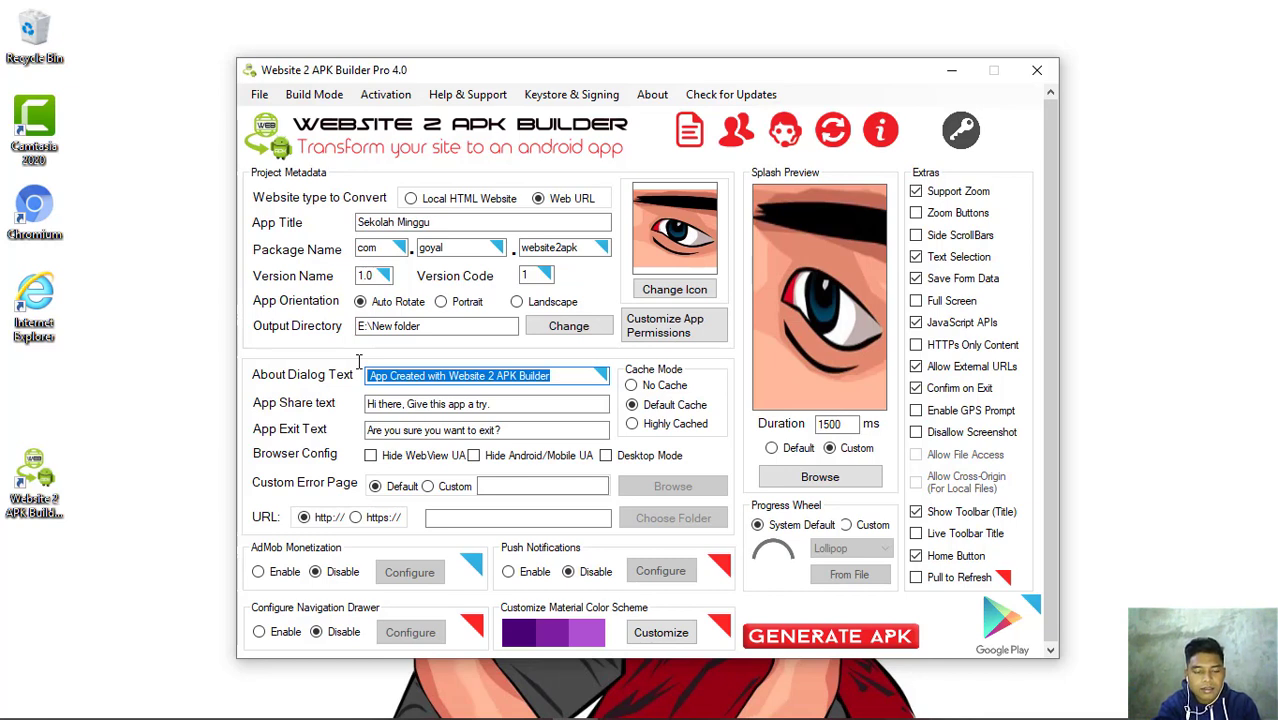
left_click(494, 404)
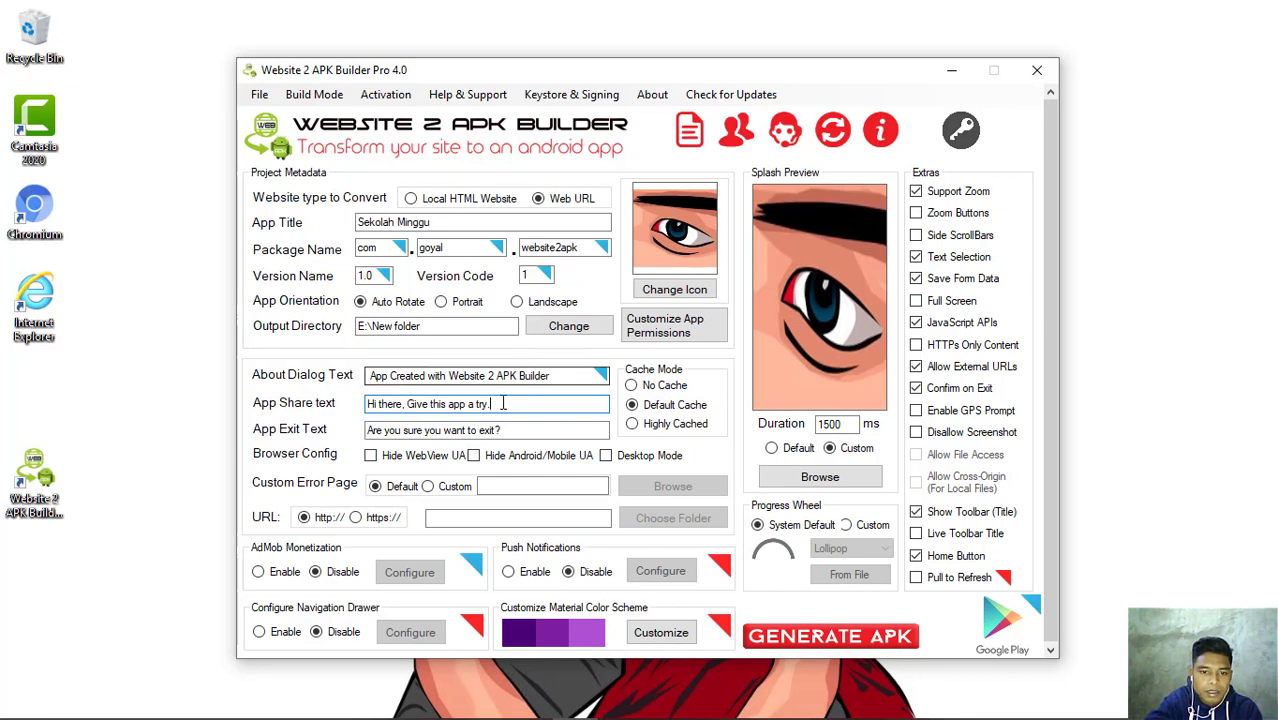
left_click_drag(502, 404, 342, 398)
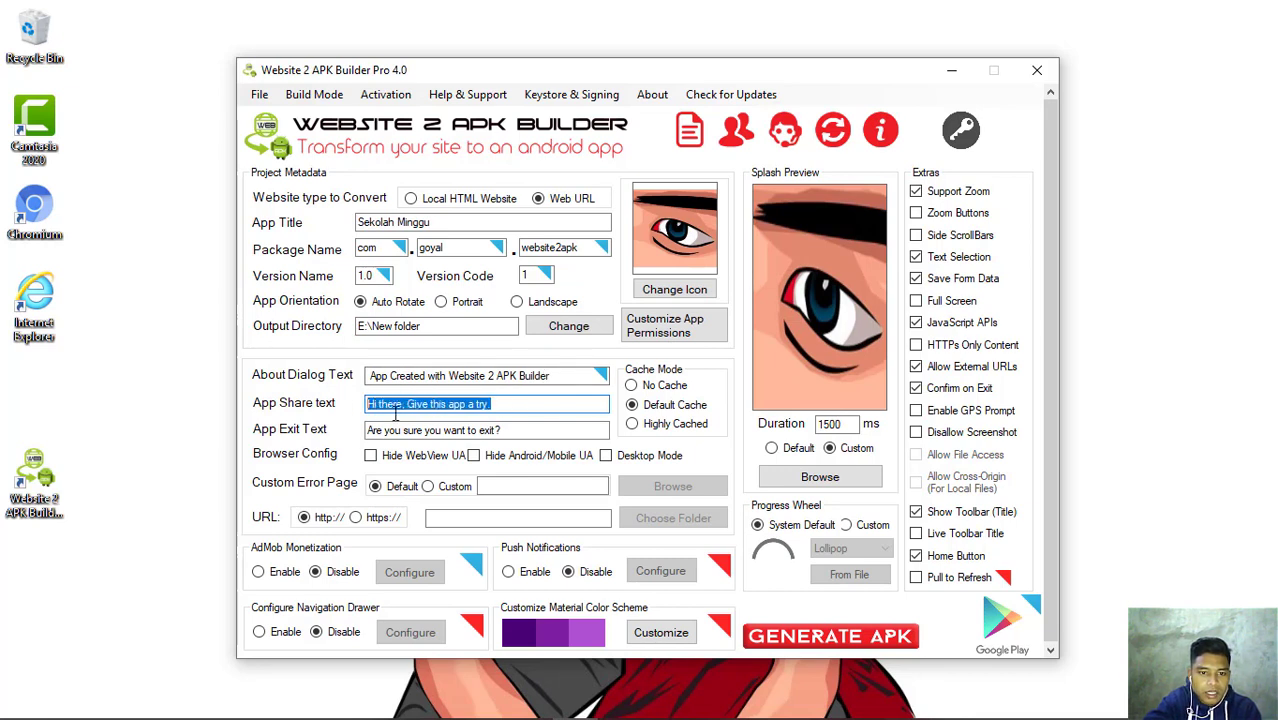
type("hay silakan gunakan aplikasi s")
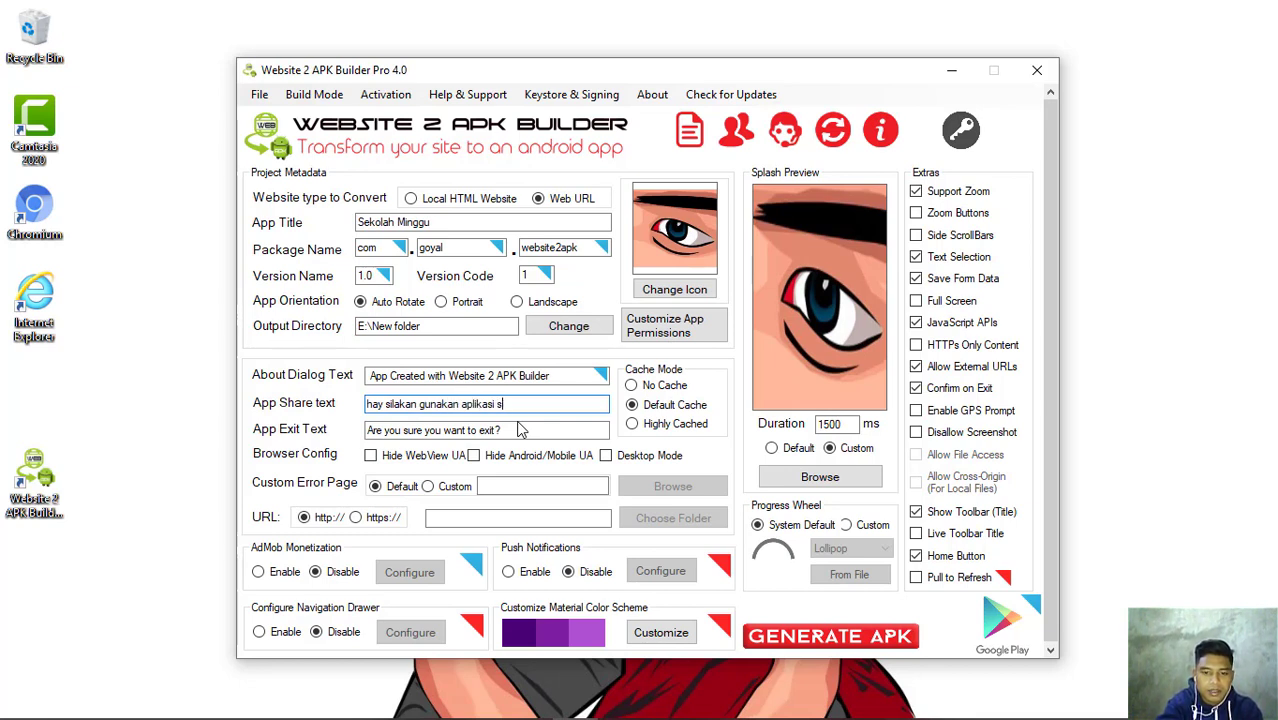
left_click(530, 430)
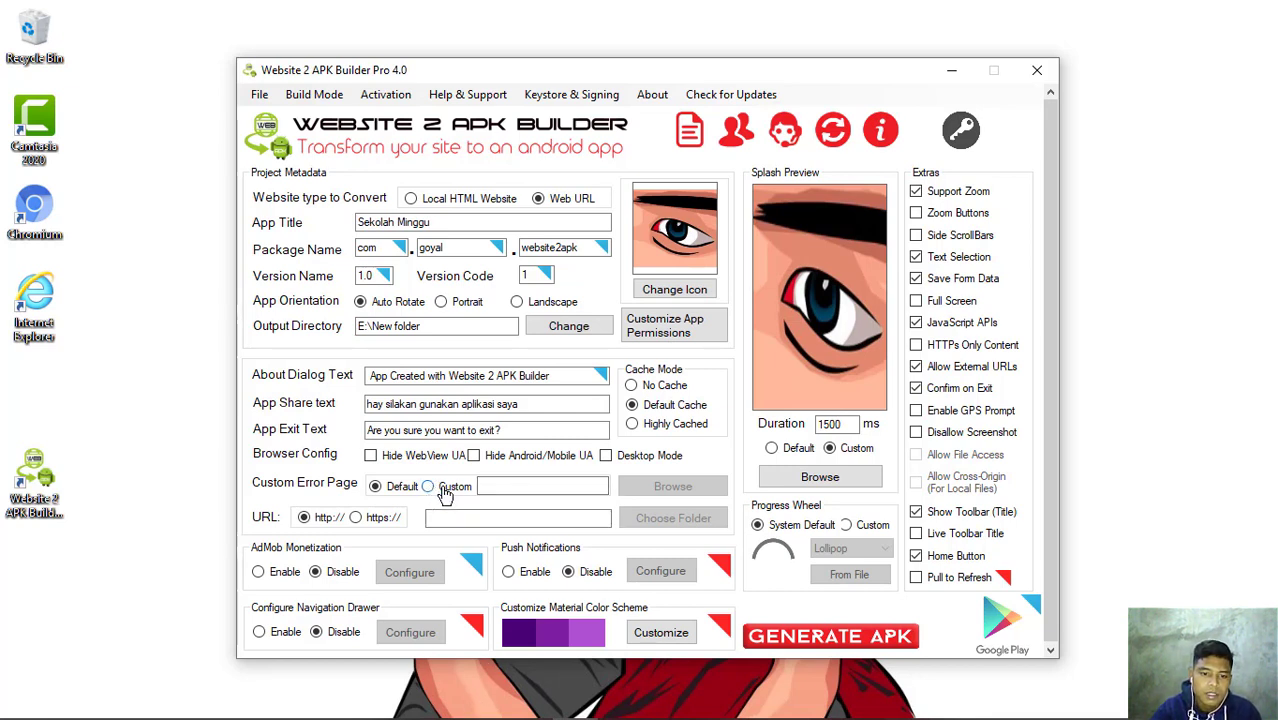
left_click(428, 487)
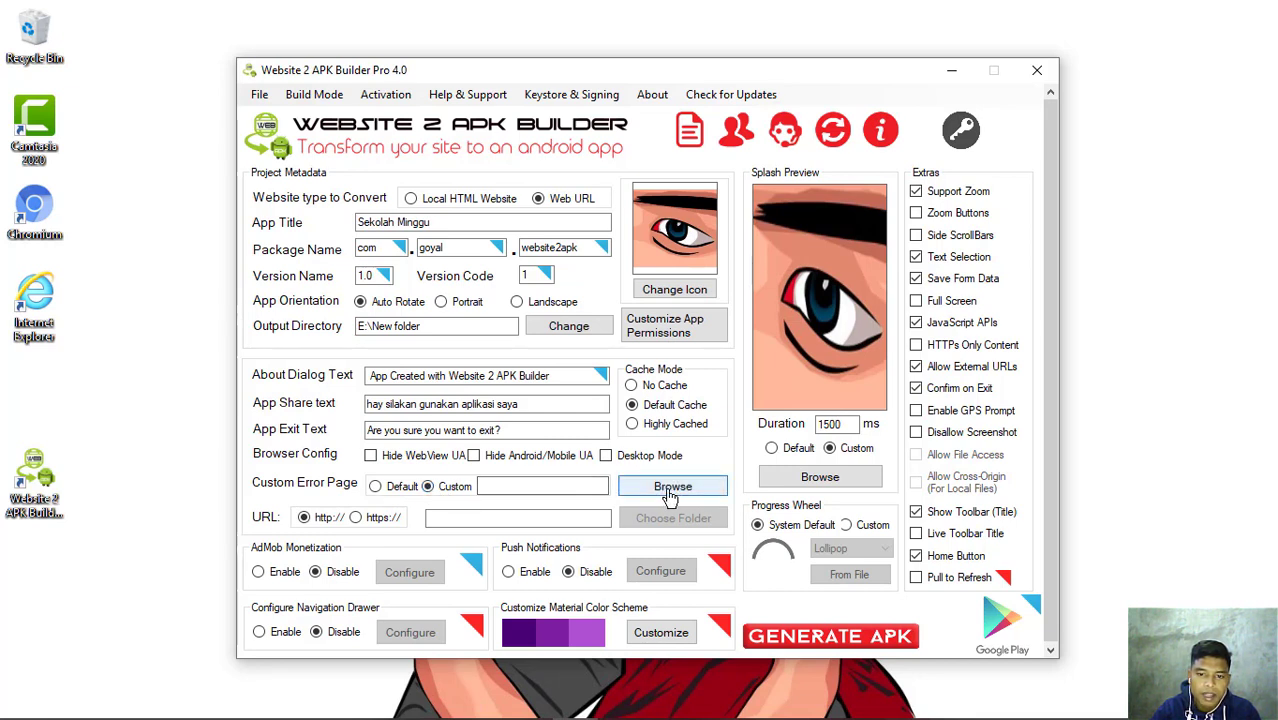
left_click(375, 486)
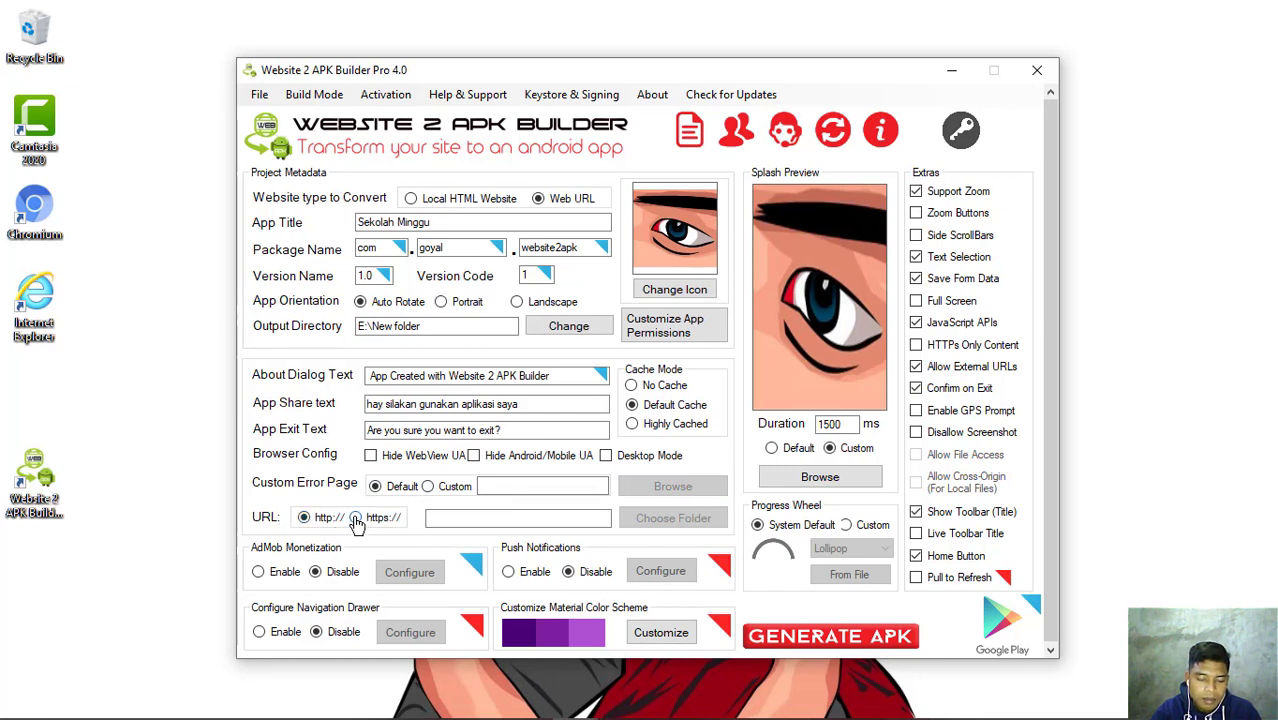
left_click(356, 518)
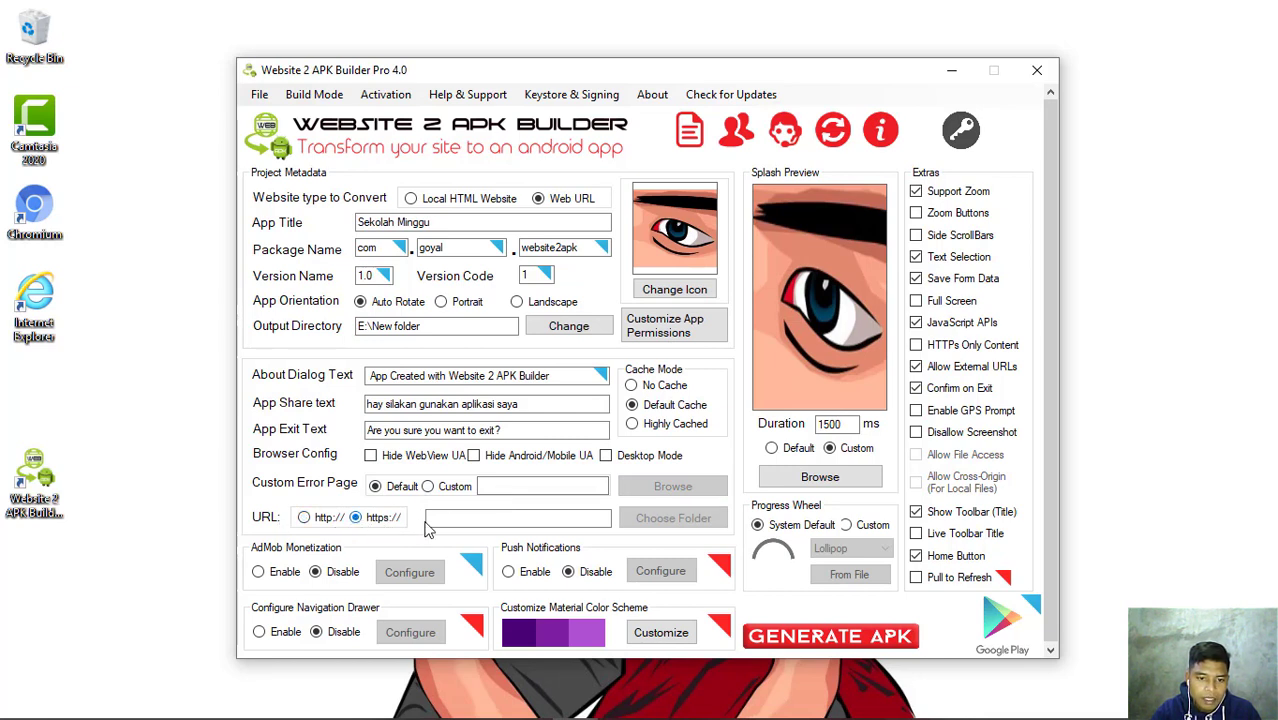
left_click(456, 517)
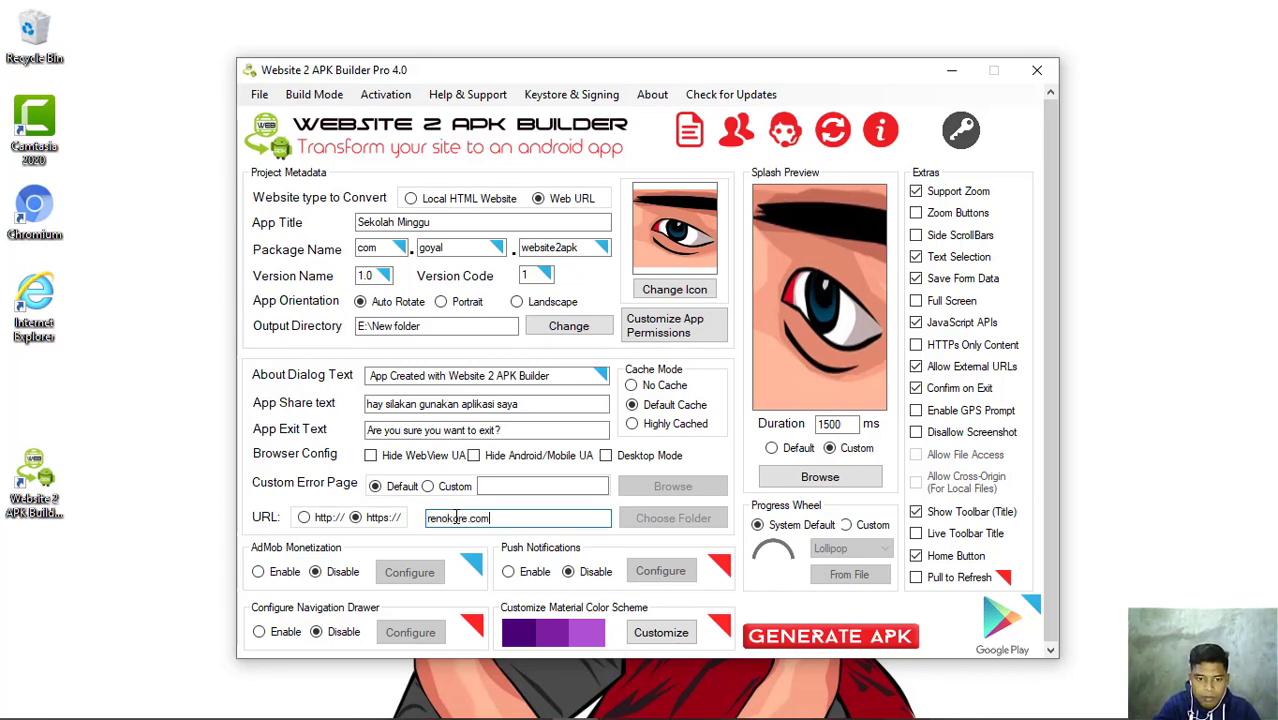
type("/")
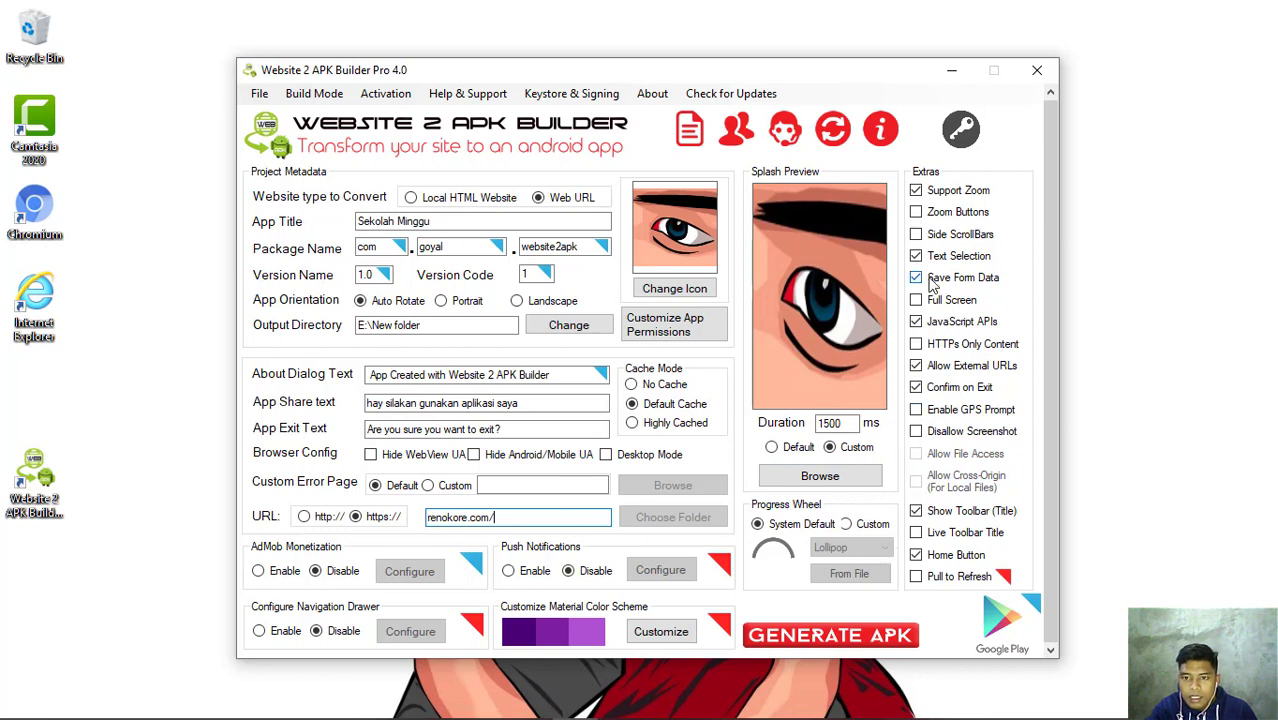
- Uncheck Support Zoom and set the progress wheel to Custom with the Dotted style
left_click(916, 195)
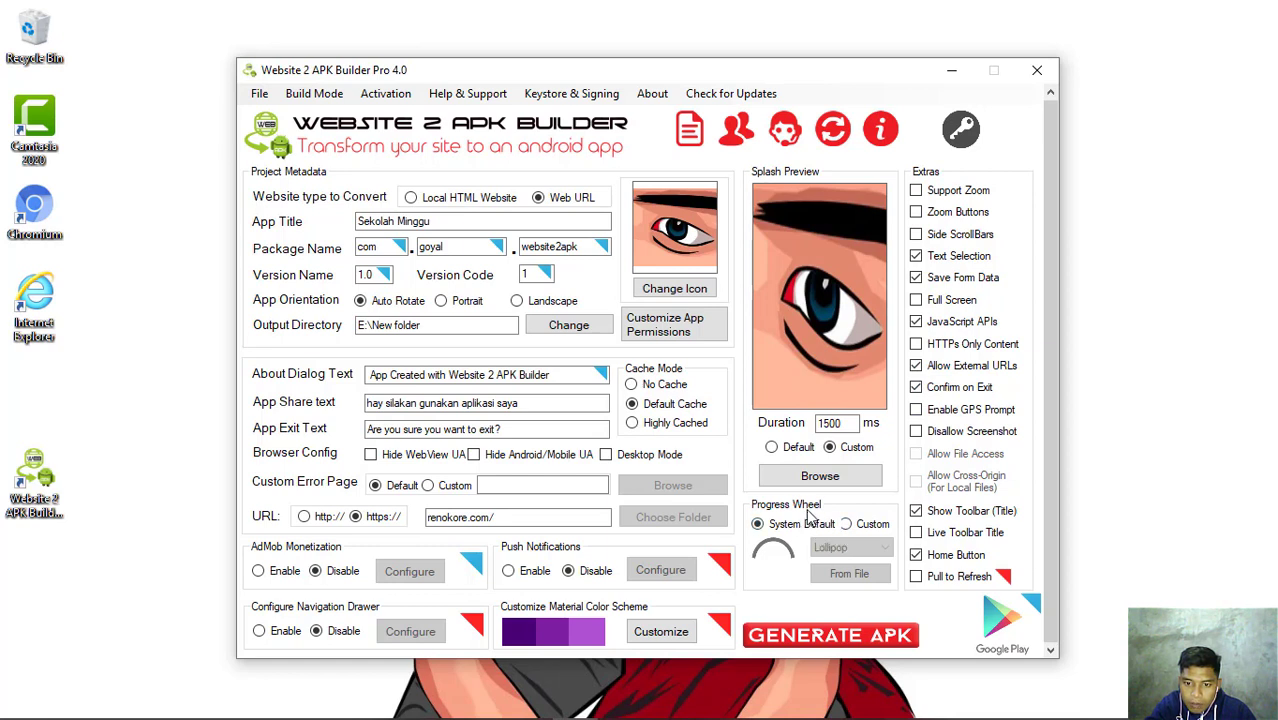
left_click(844, 527)
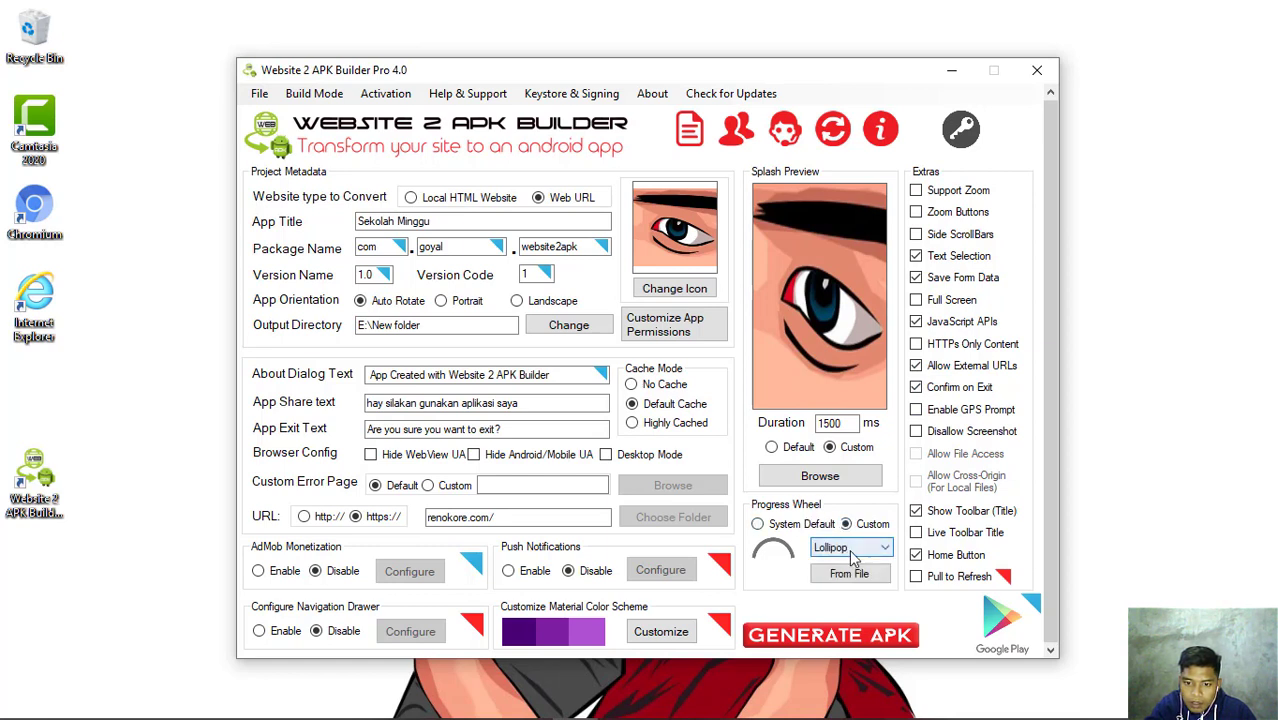
left_click(875, 557)
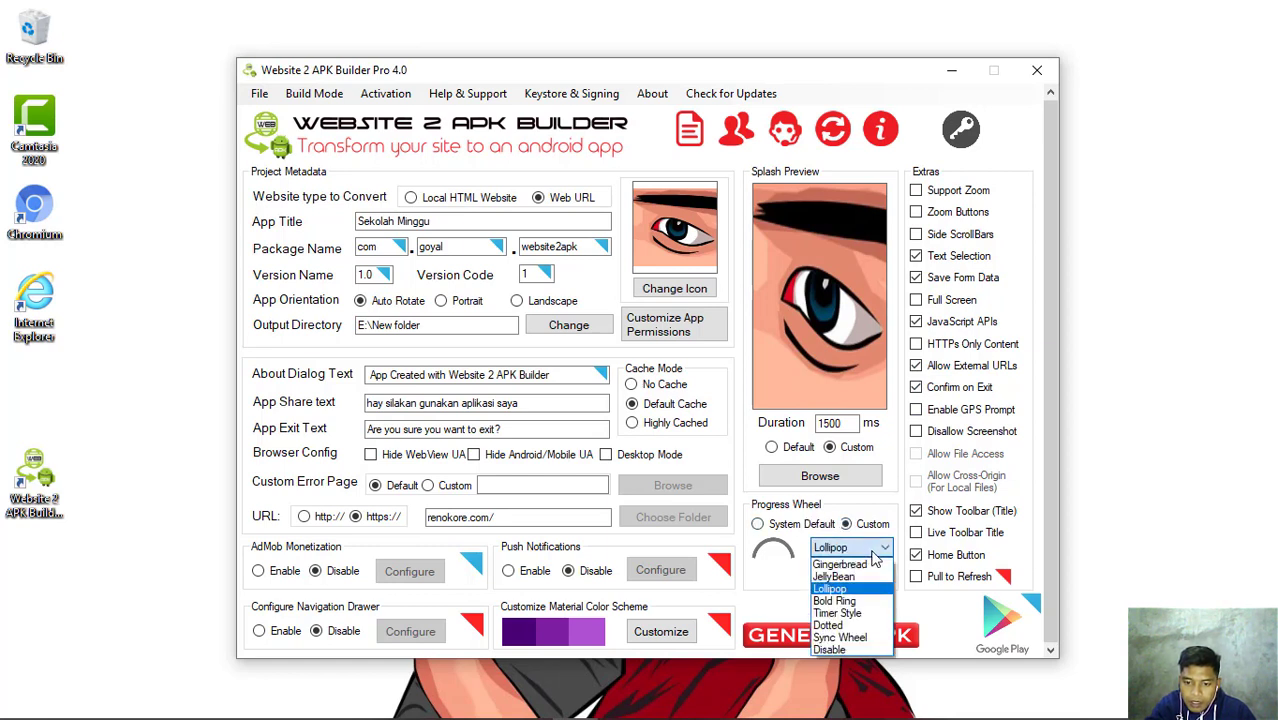
left_click(848, 626)
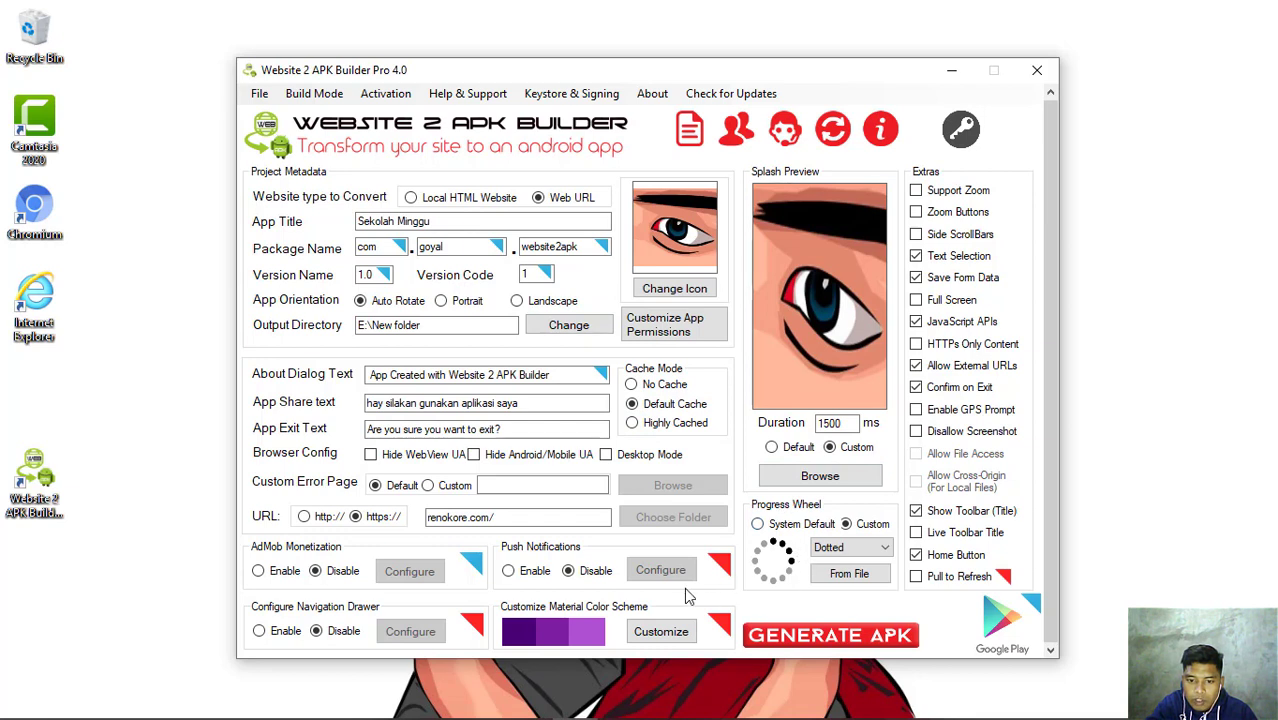
- Generate the Sekolah Minggu APK, confirm the build, and close the success message
left_click(828, 646)
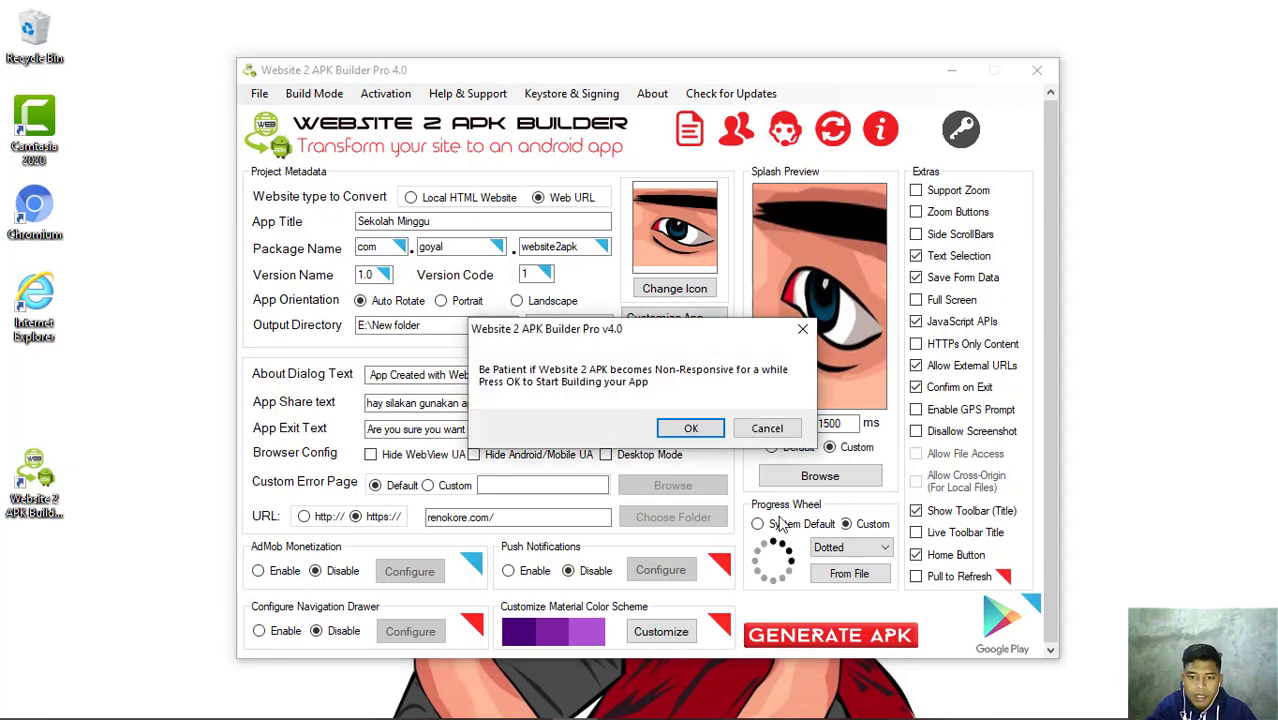
left_click(688, 430)
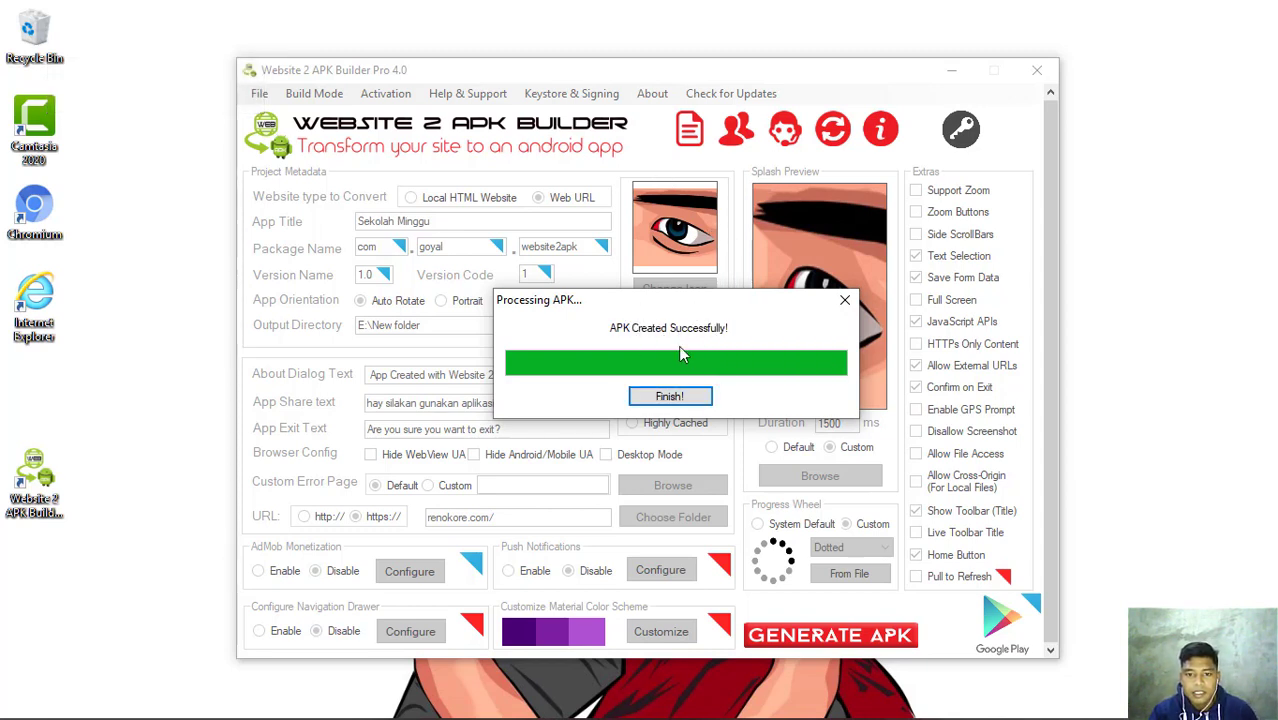
left_click(670, 397)
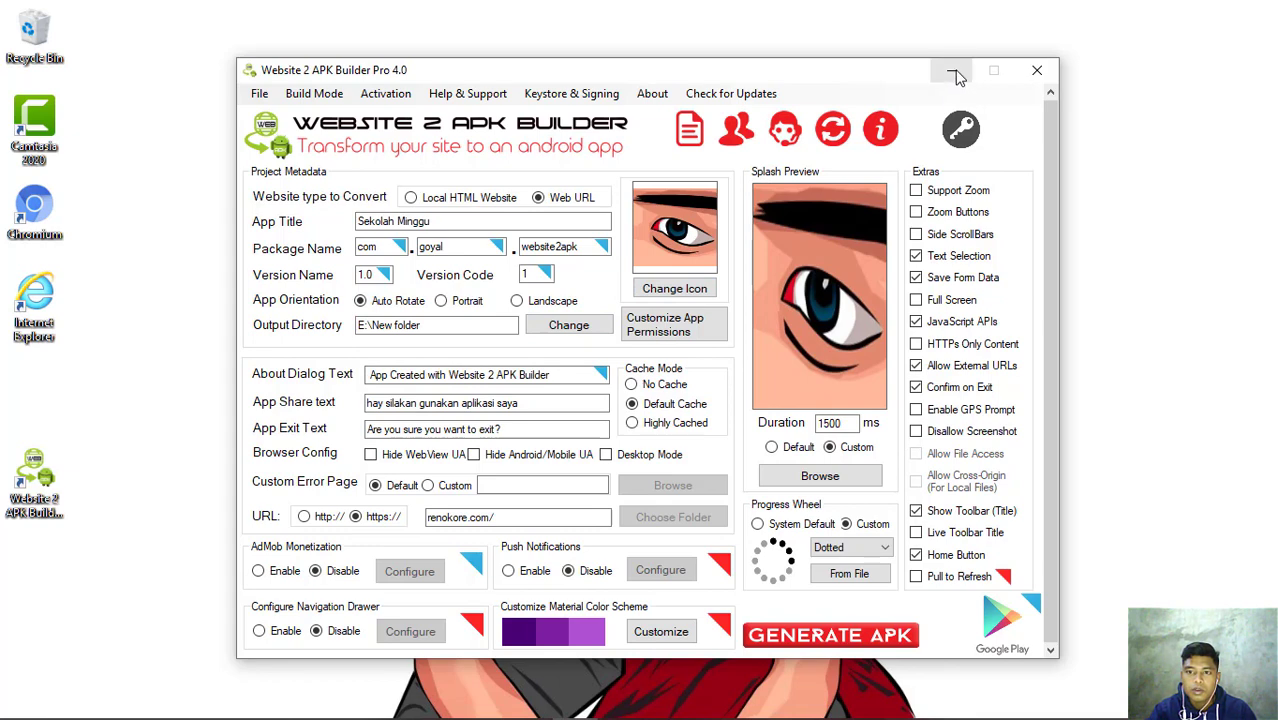
- Open E:\New folder in File Explorer, select Sekolah Minggu_1_1.0.apk, then minimize the window
mouse_move(402, 704)
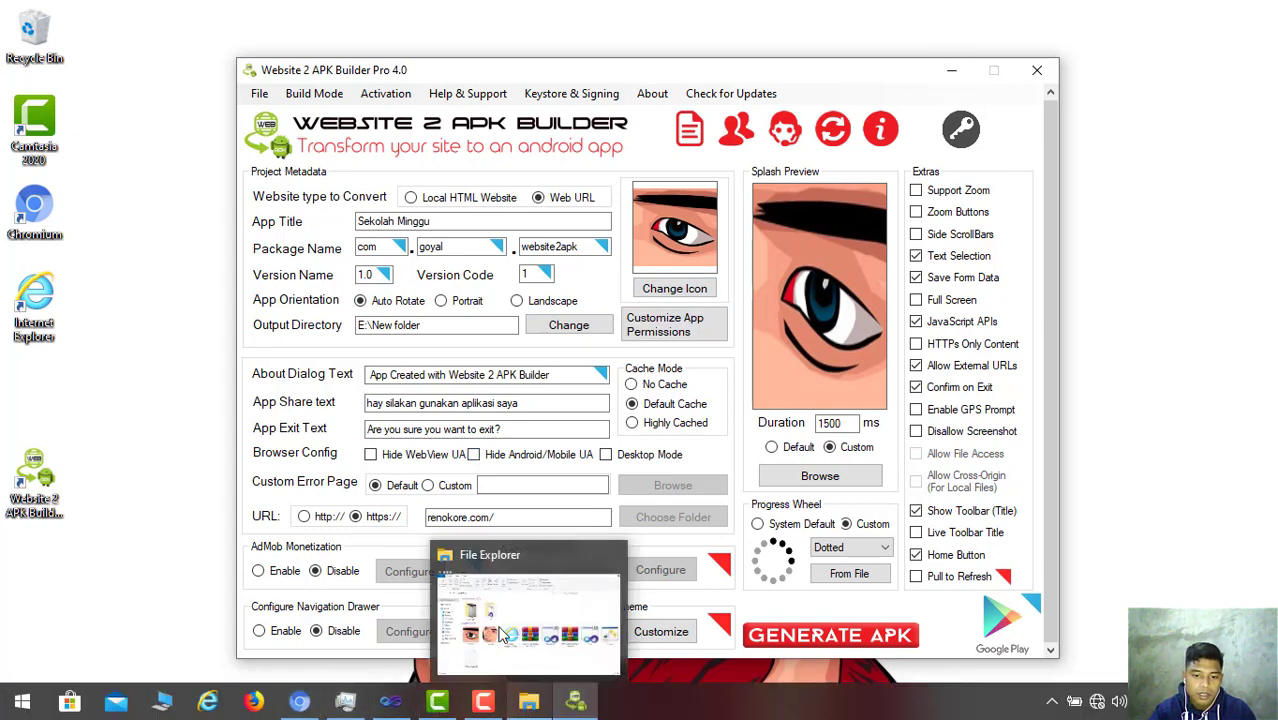
left_click(528, 705)
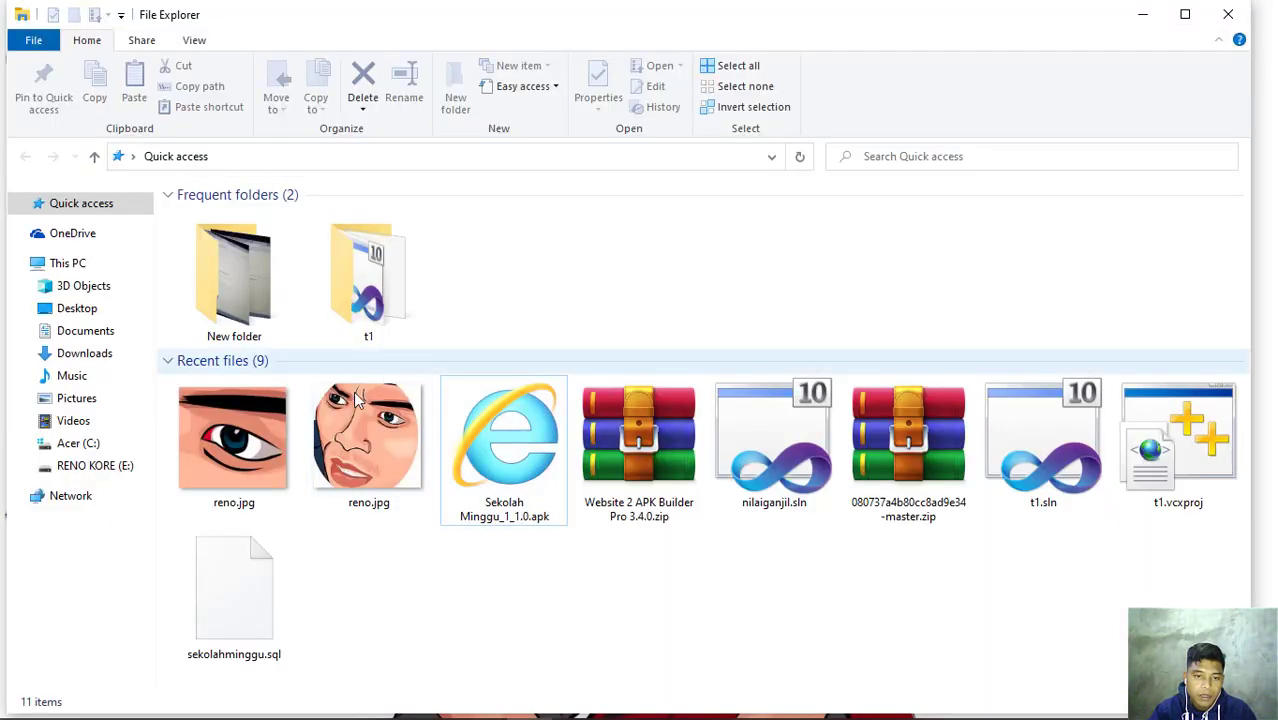
left_click(72, 468)
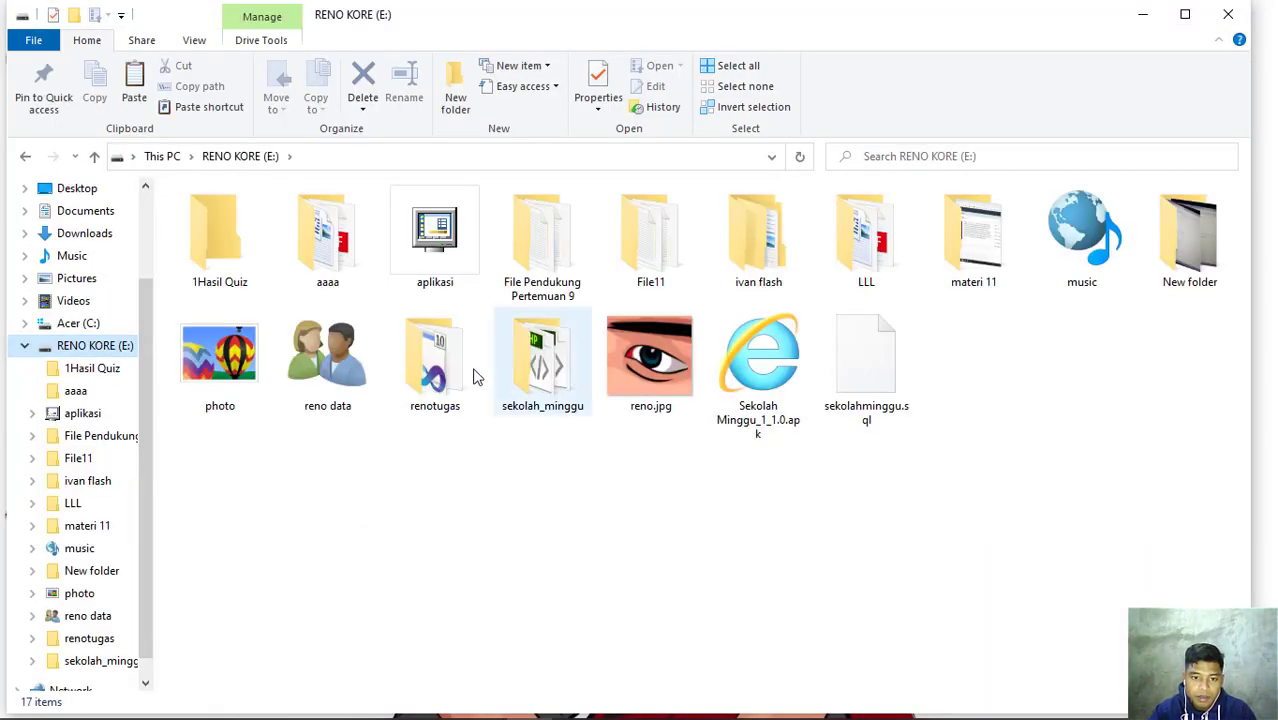
left_click(1190, 280)
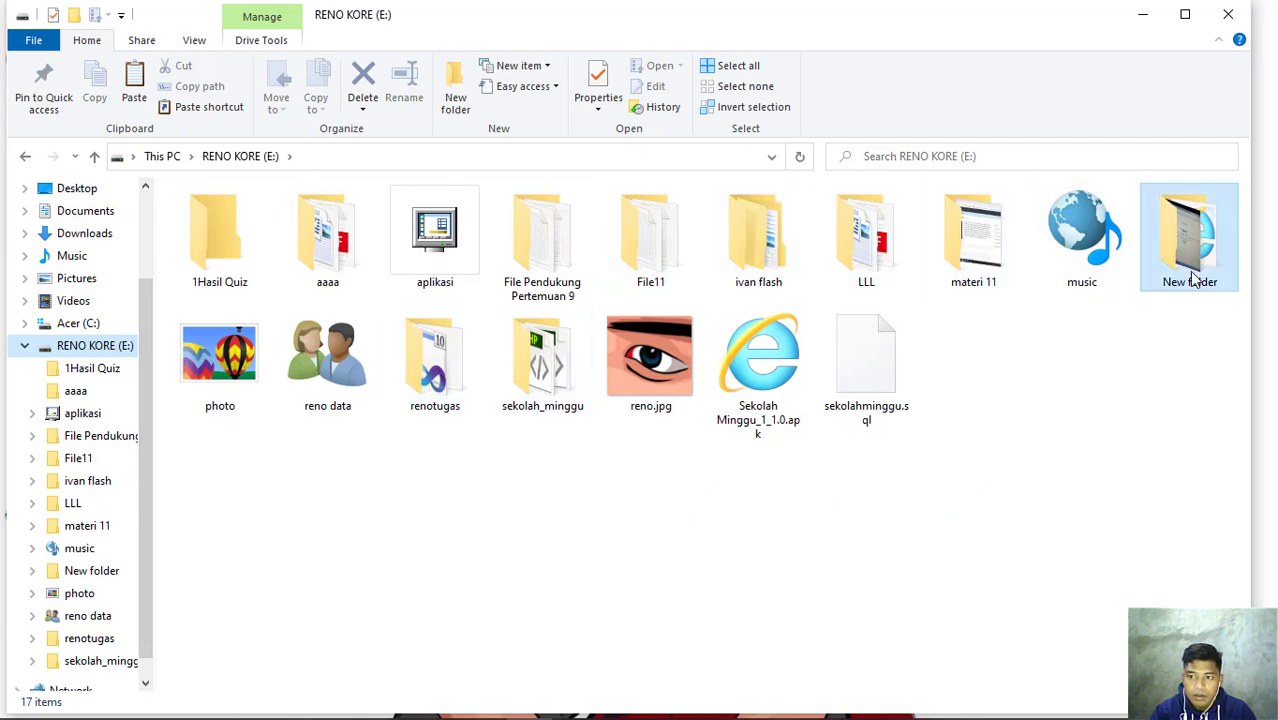
key("Return")
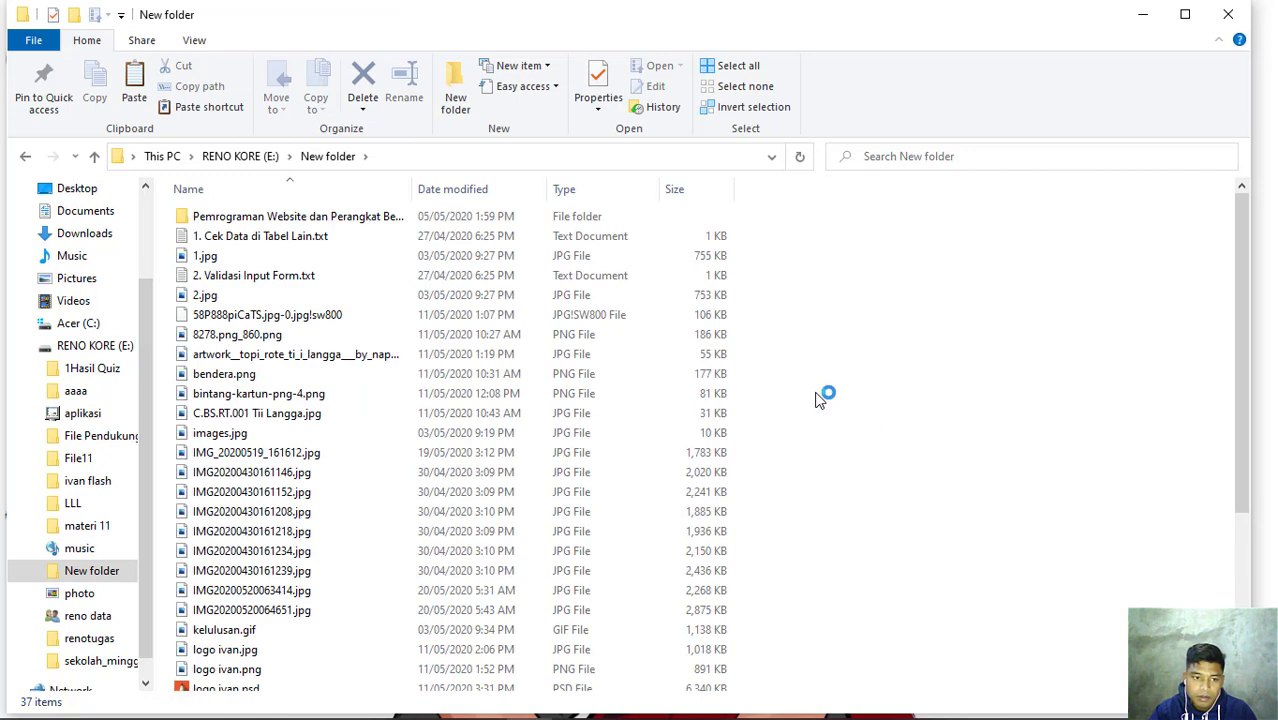
scroll(432, 400, "down", 4)
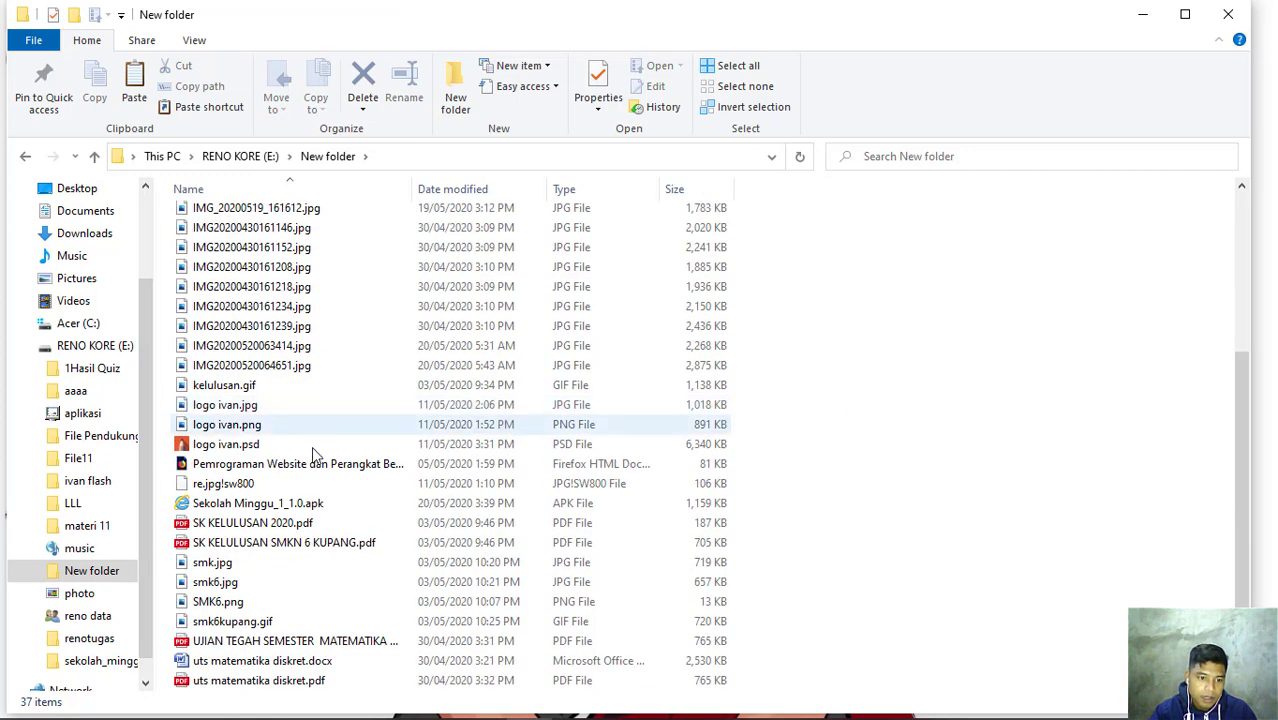
left_click(336, 509)
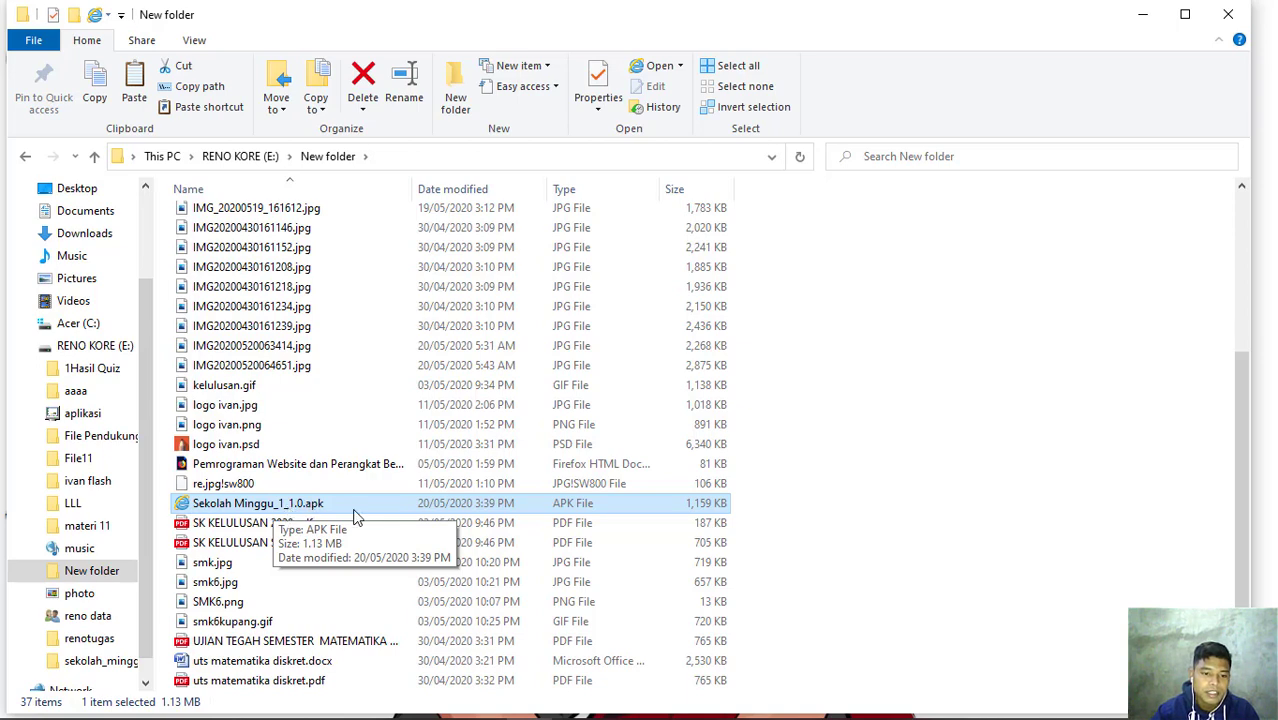
left_click(1147, 14)
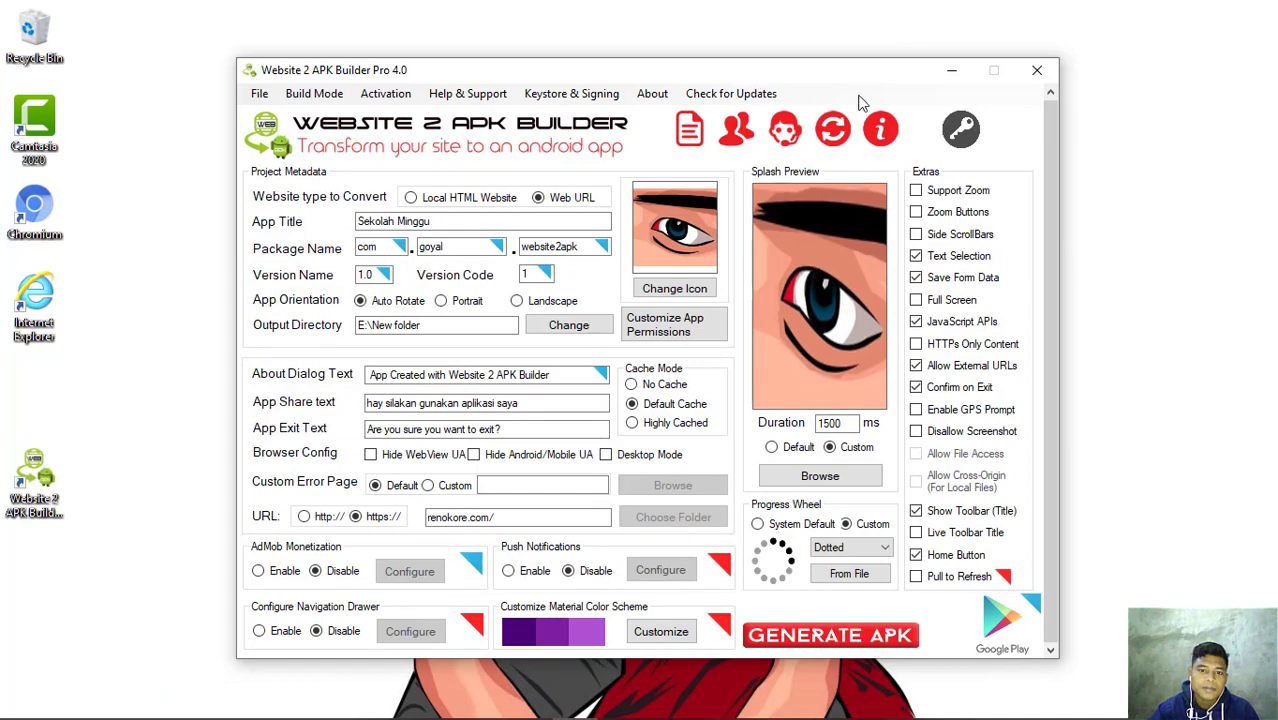
left_click_drag(755, 78, 783, 55)
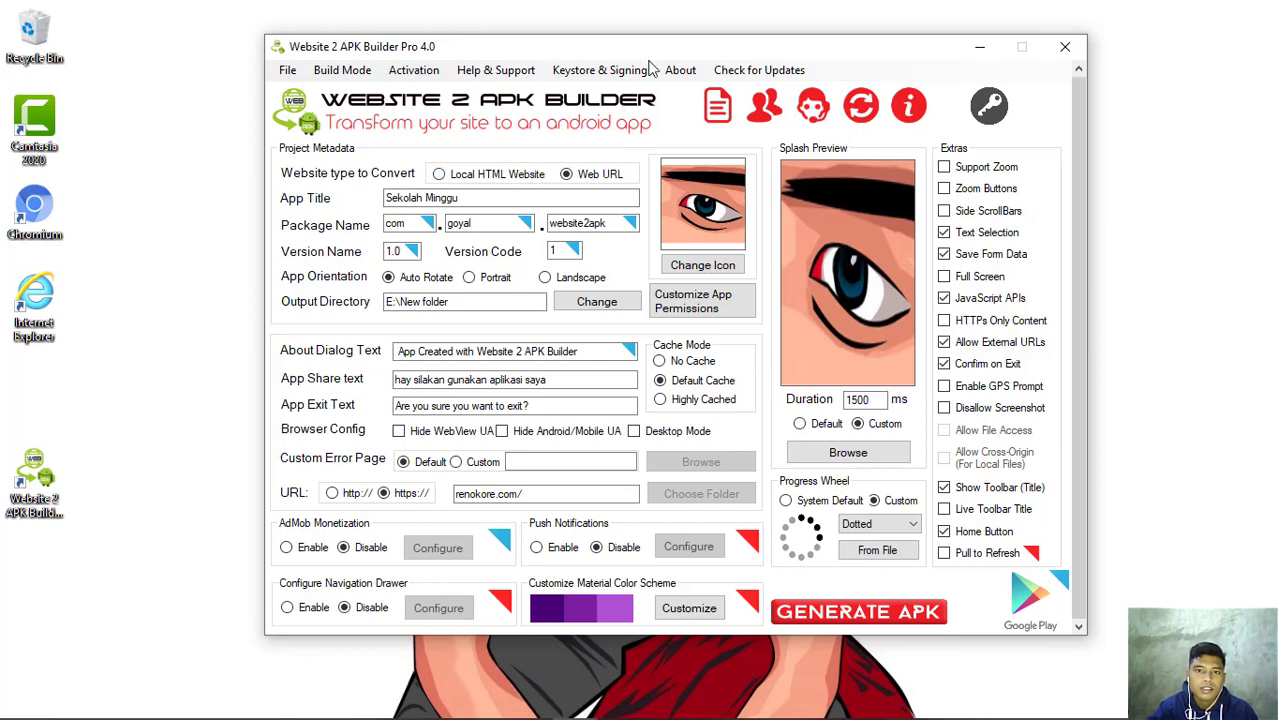
mouse_move(678, 50)
left_mouse_down()
mouse_move(640, 60)
mouse_move(668, 45)
left_mouse_up()
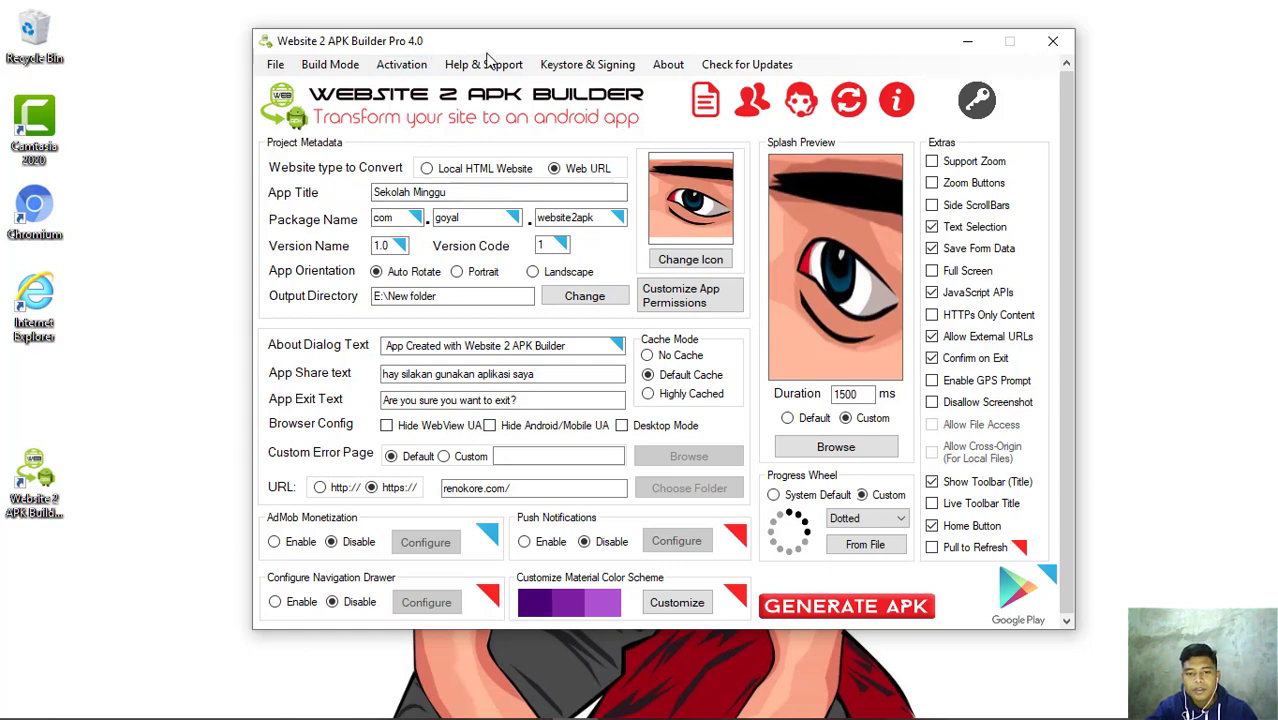
left_click_drag(632, 47, 639, 82)
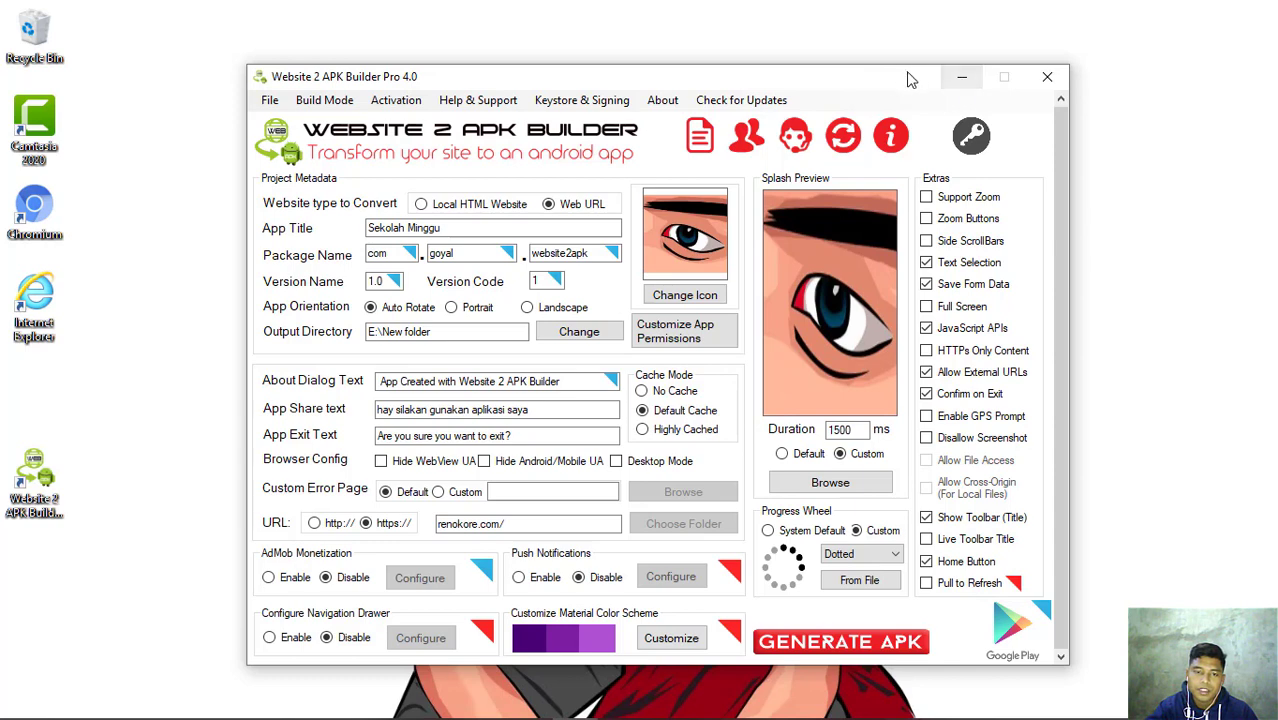
left_click_drag(606, 77, 613, 56)
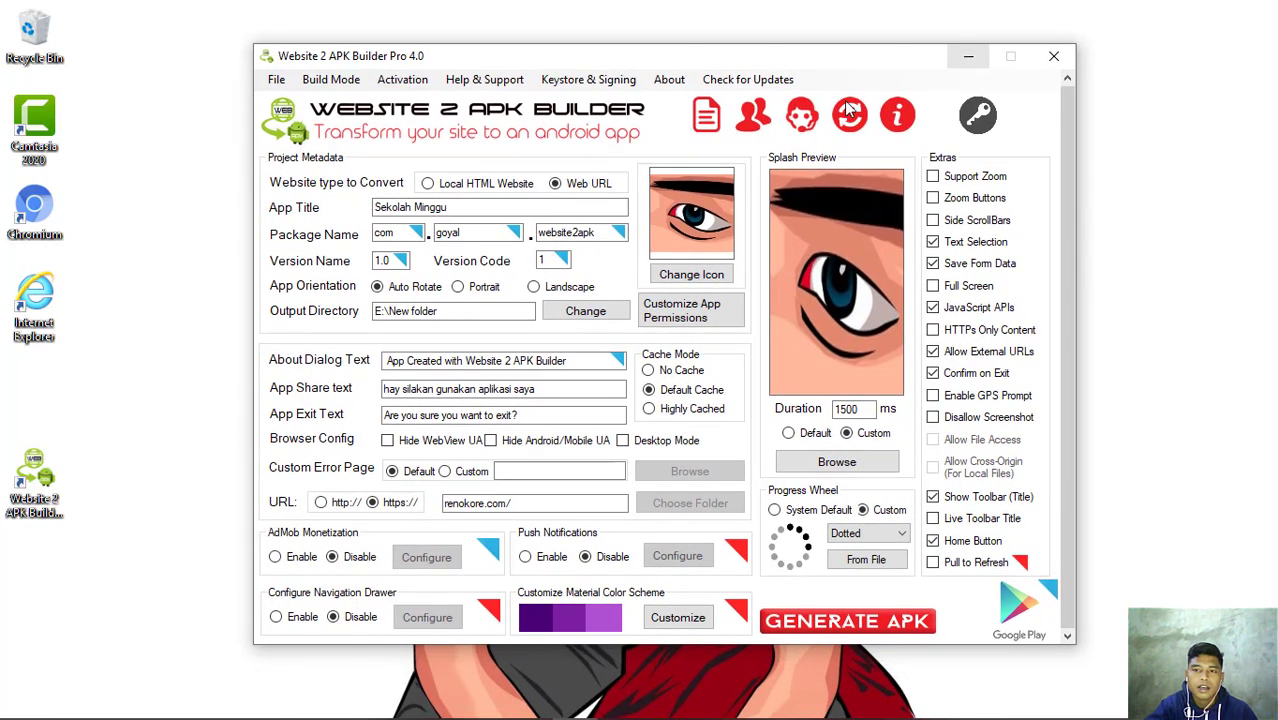